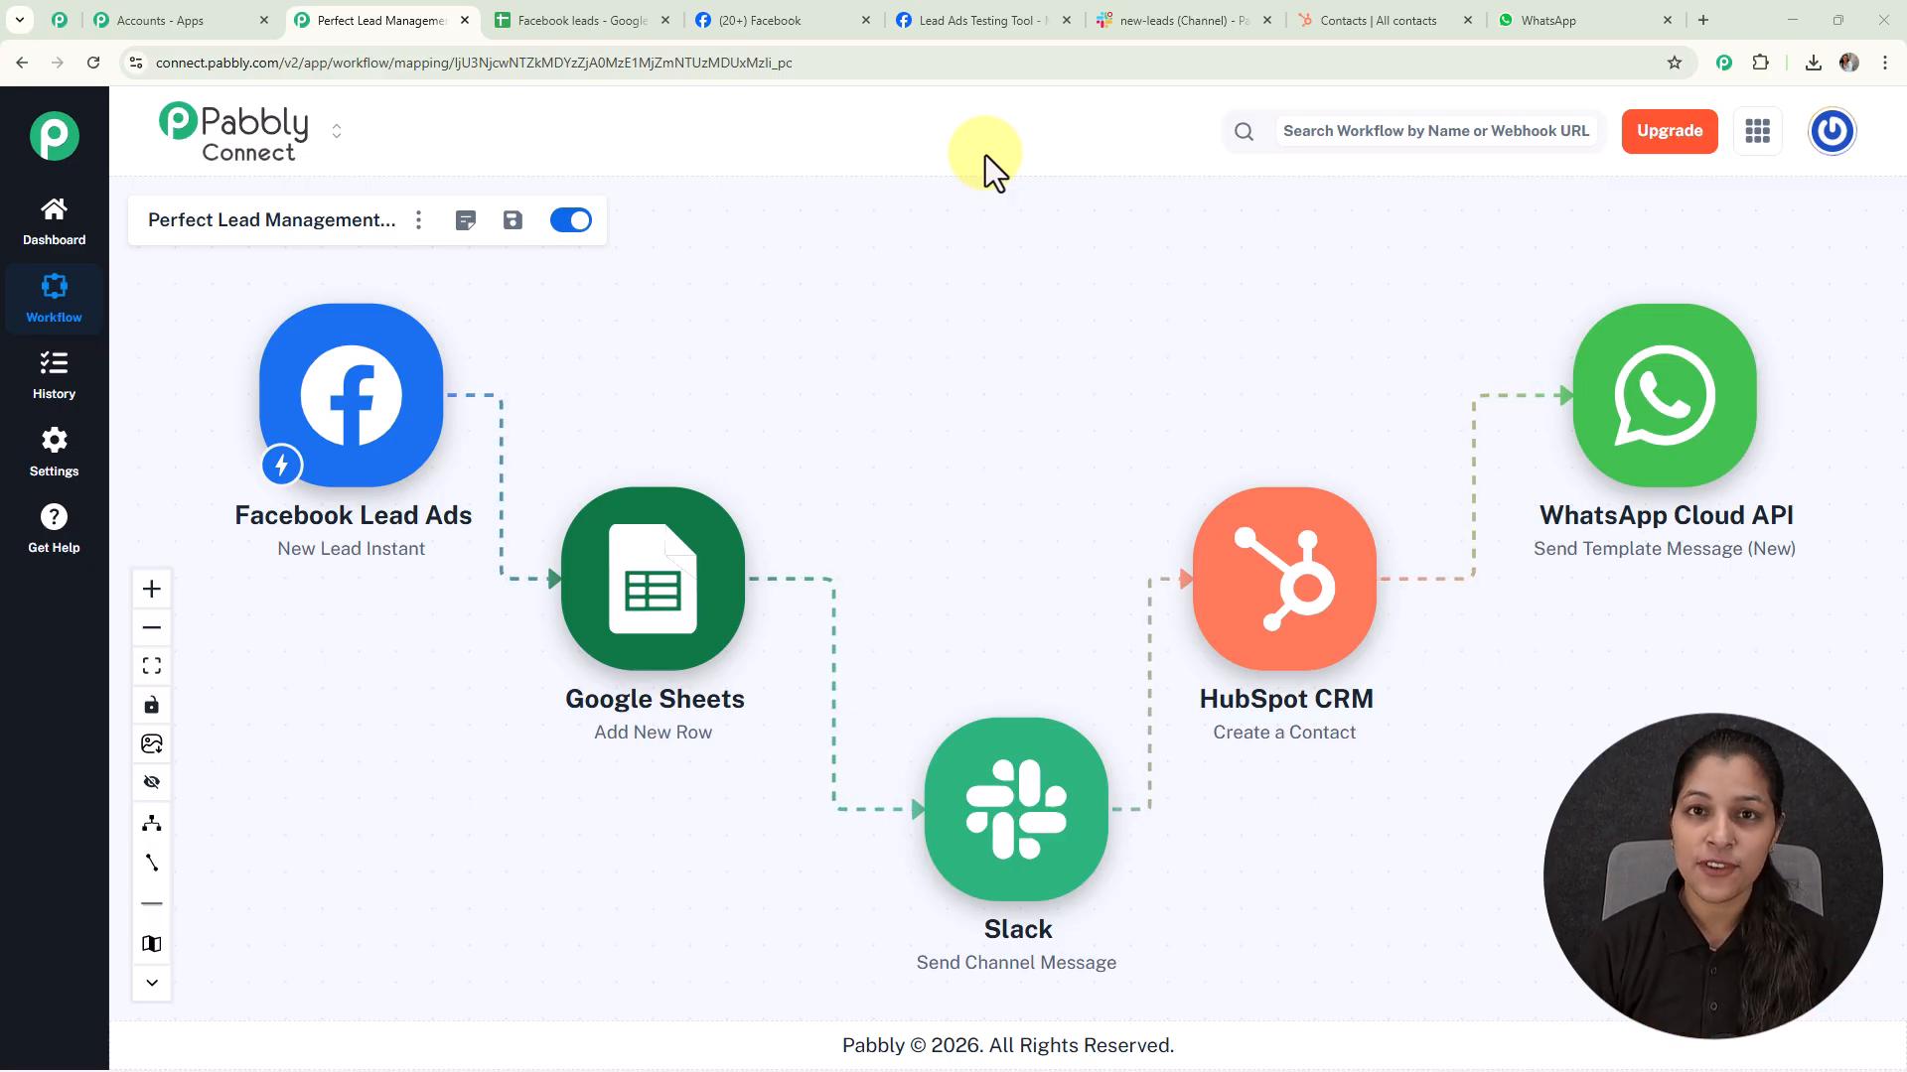
In the Lead Ads Testing Tool, select The Magic Makers page for testing
click(967, 20)
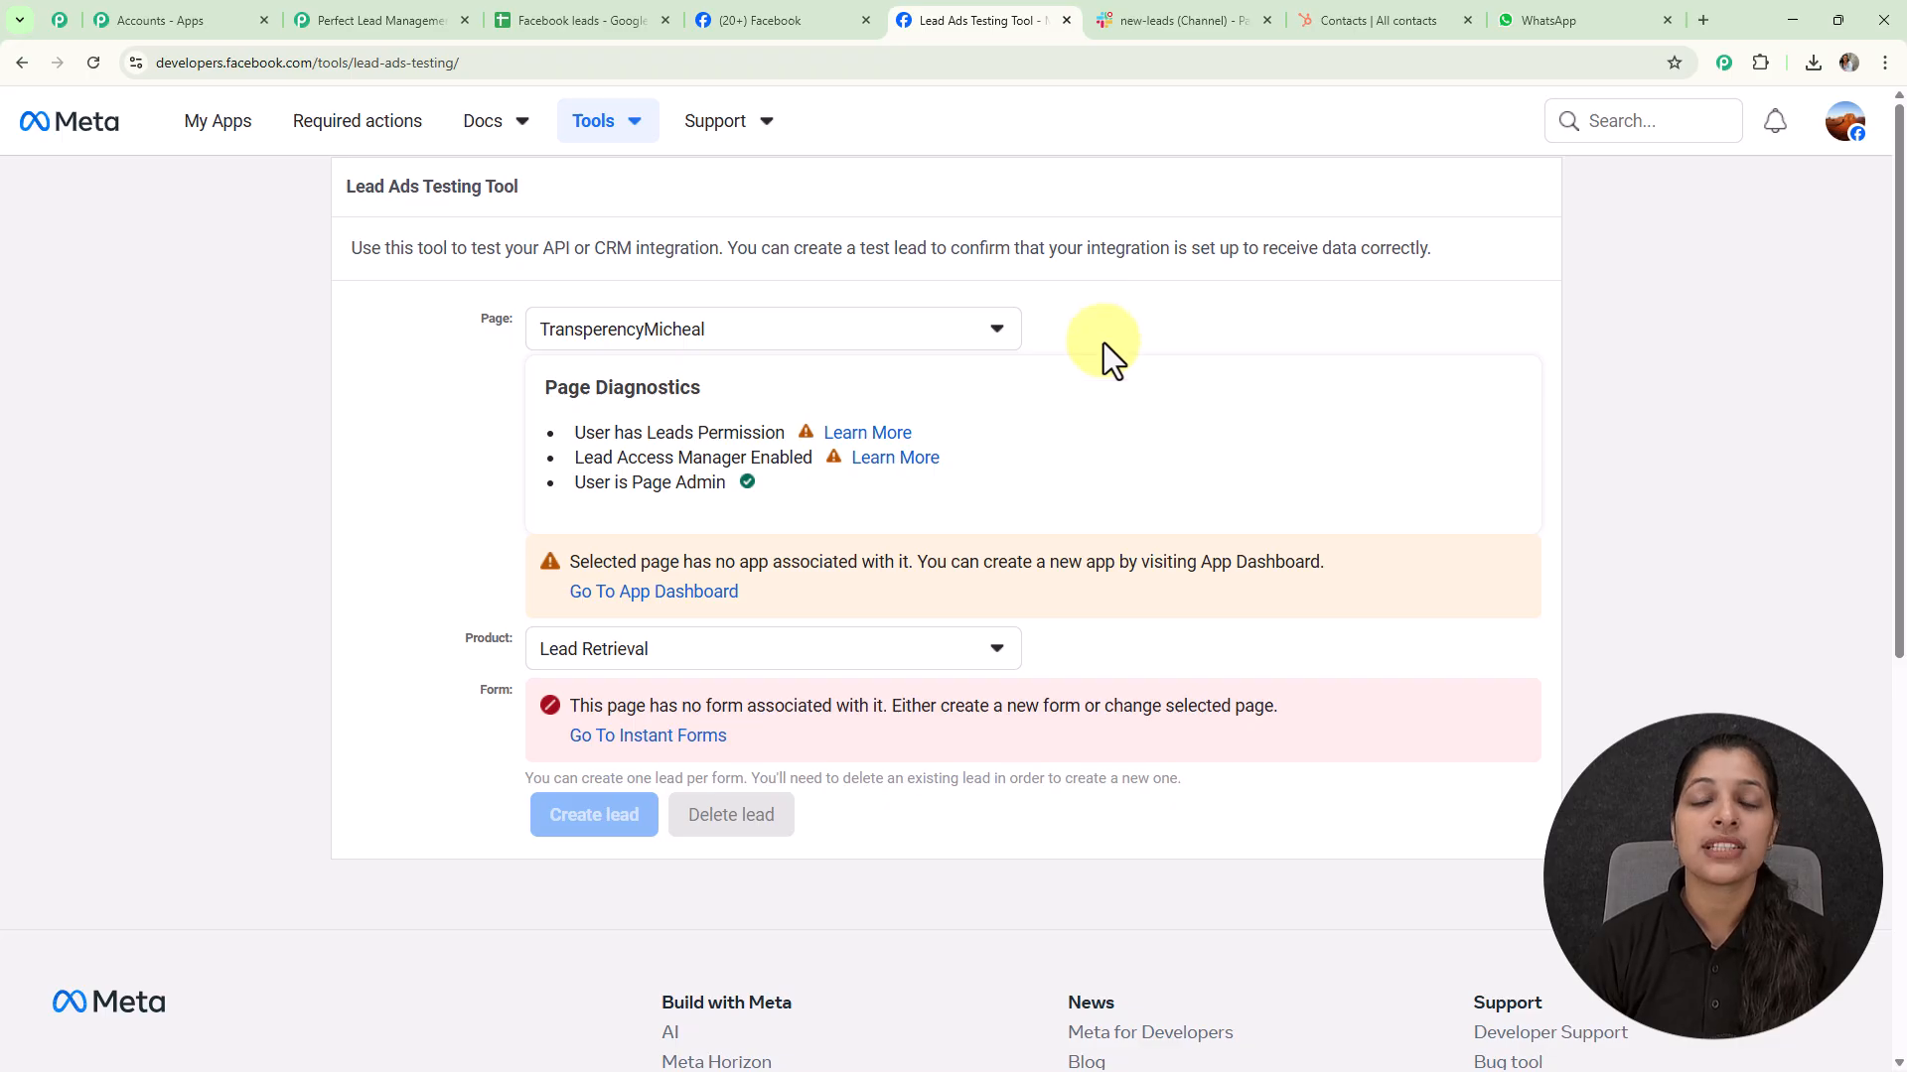
click(778, 22)
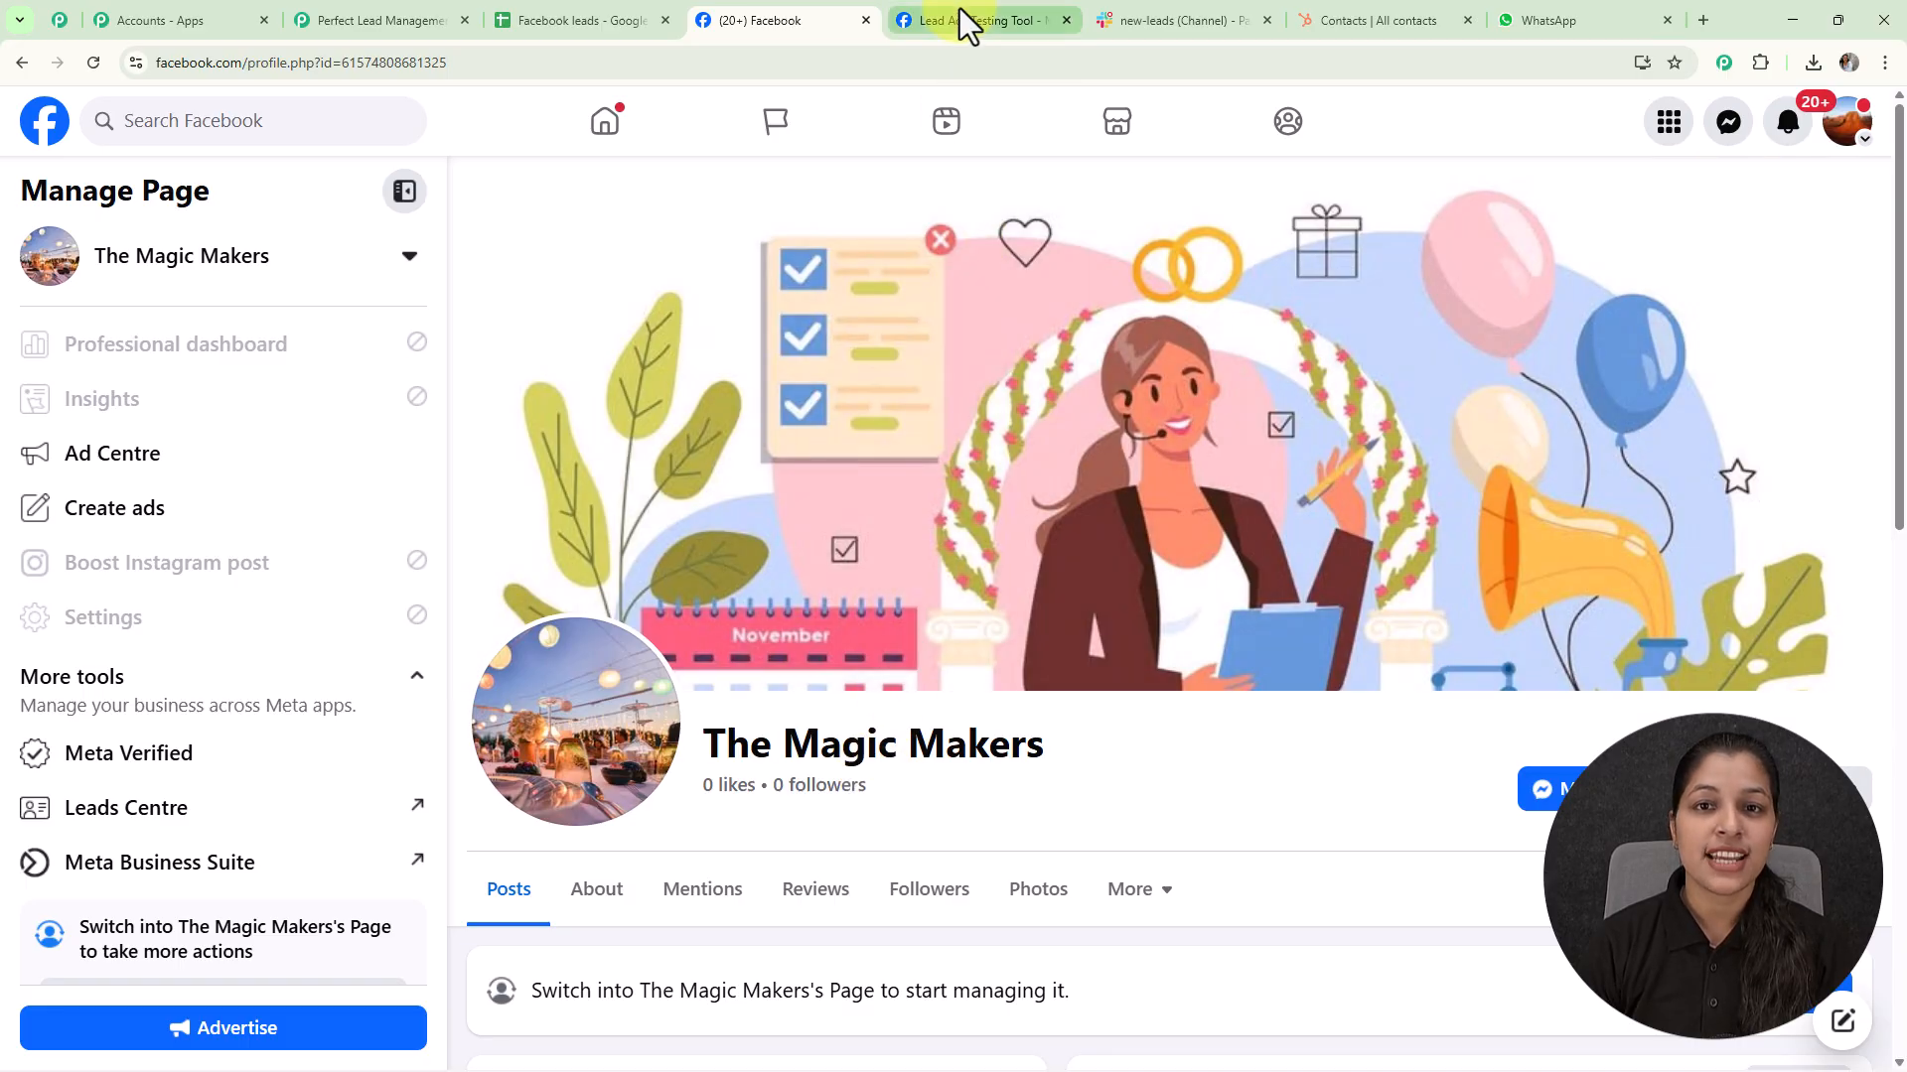
click(960, 14)
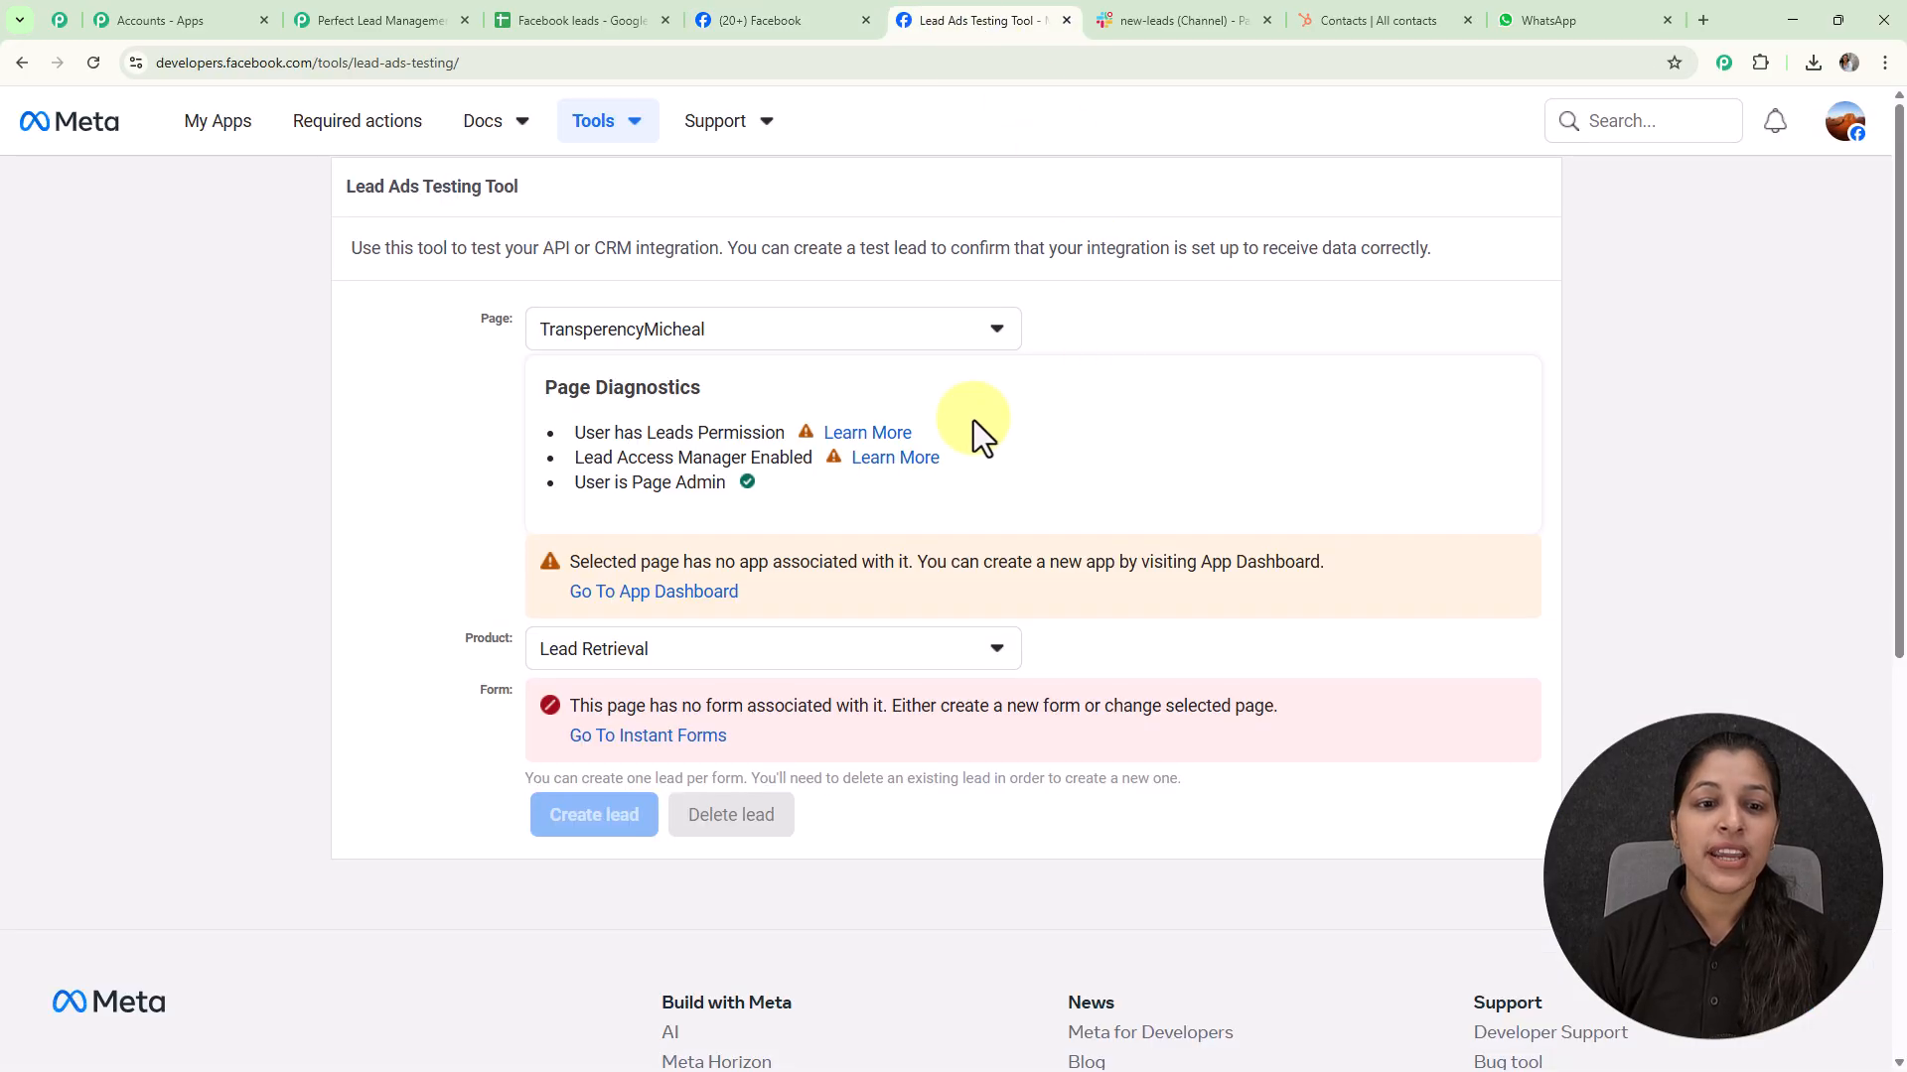
click(844, 348)
click(725, 502)
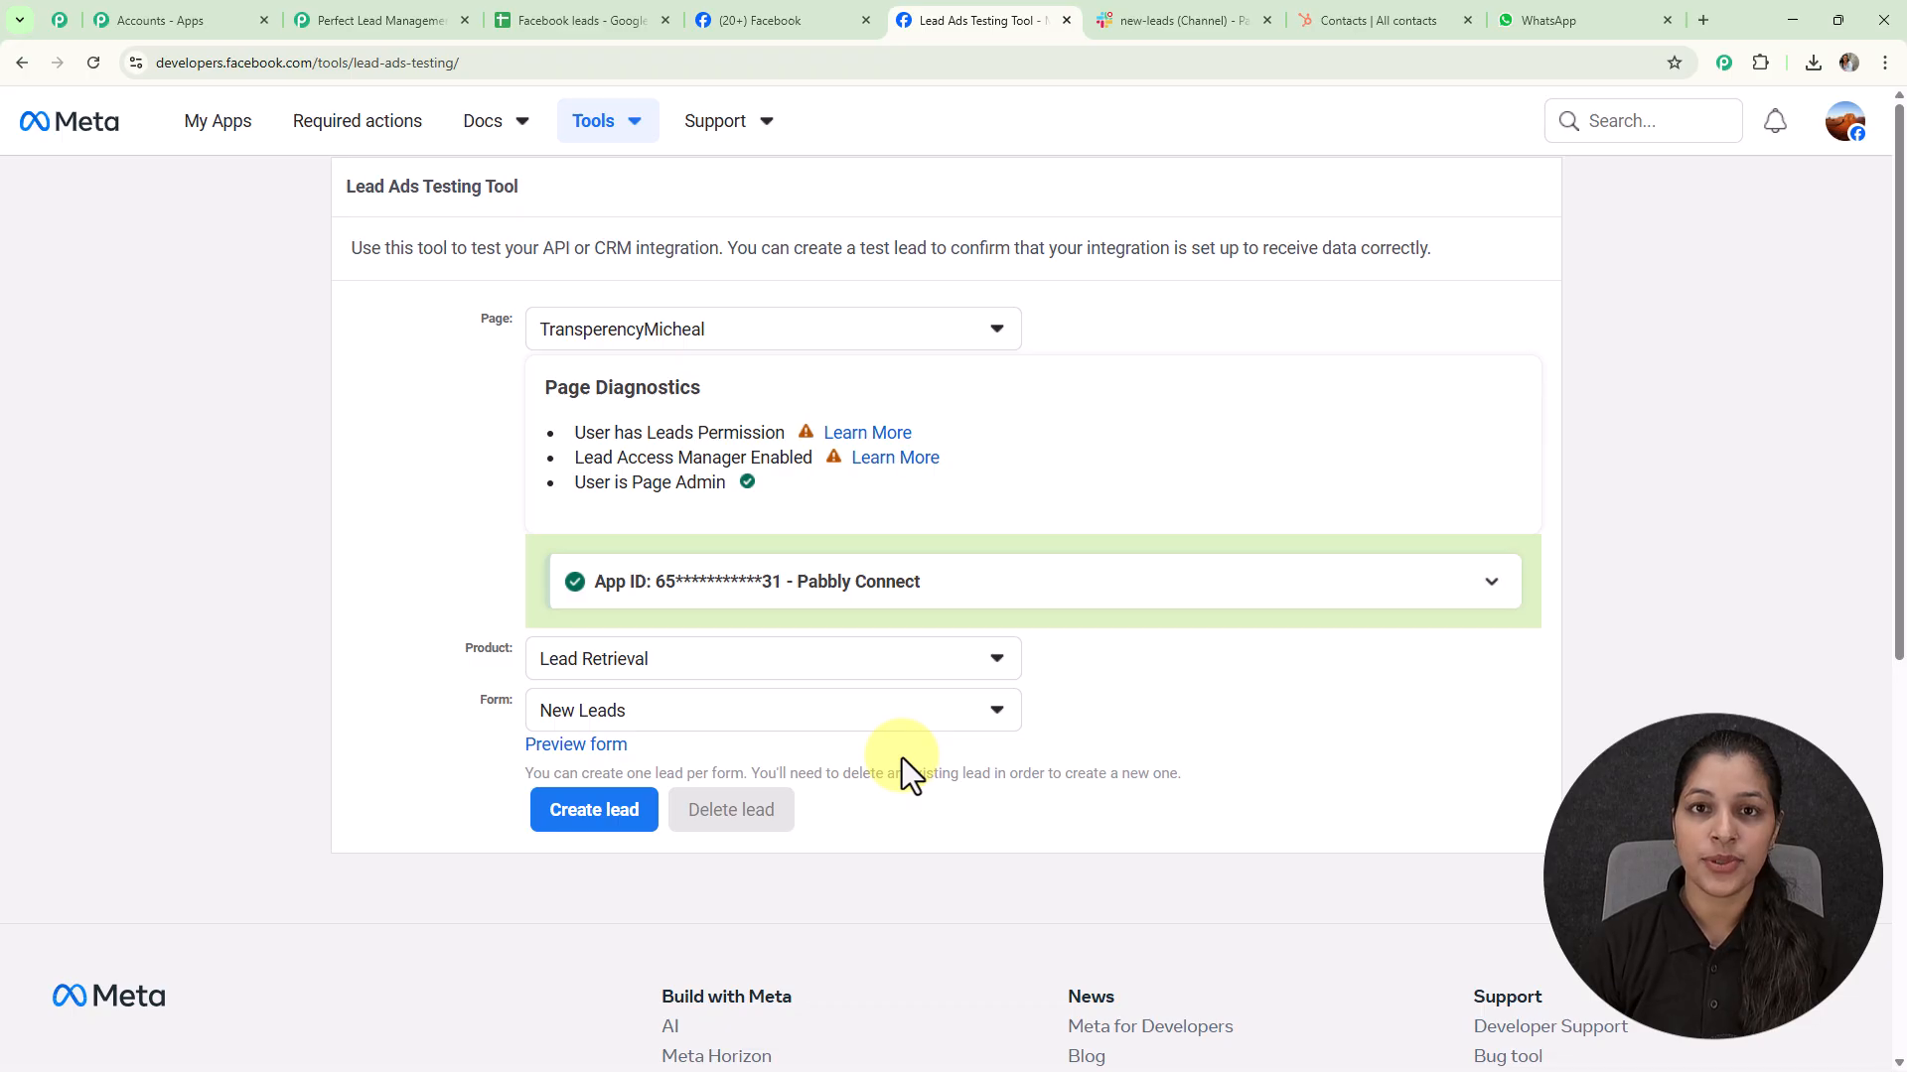
Preview the New Leads form, enter a test phone number and submit the lead
click(556, 747)
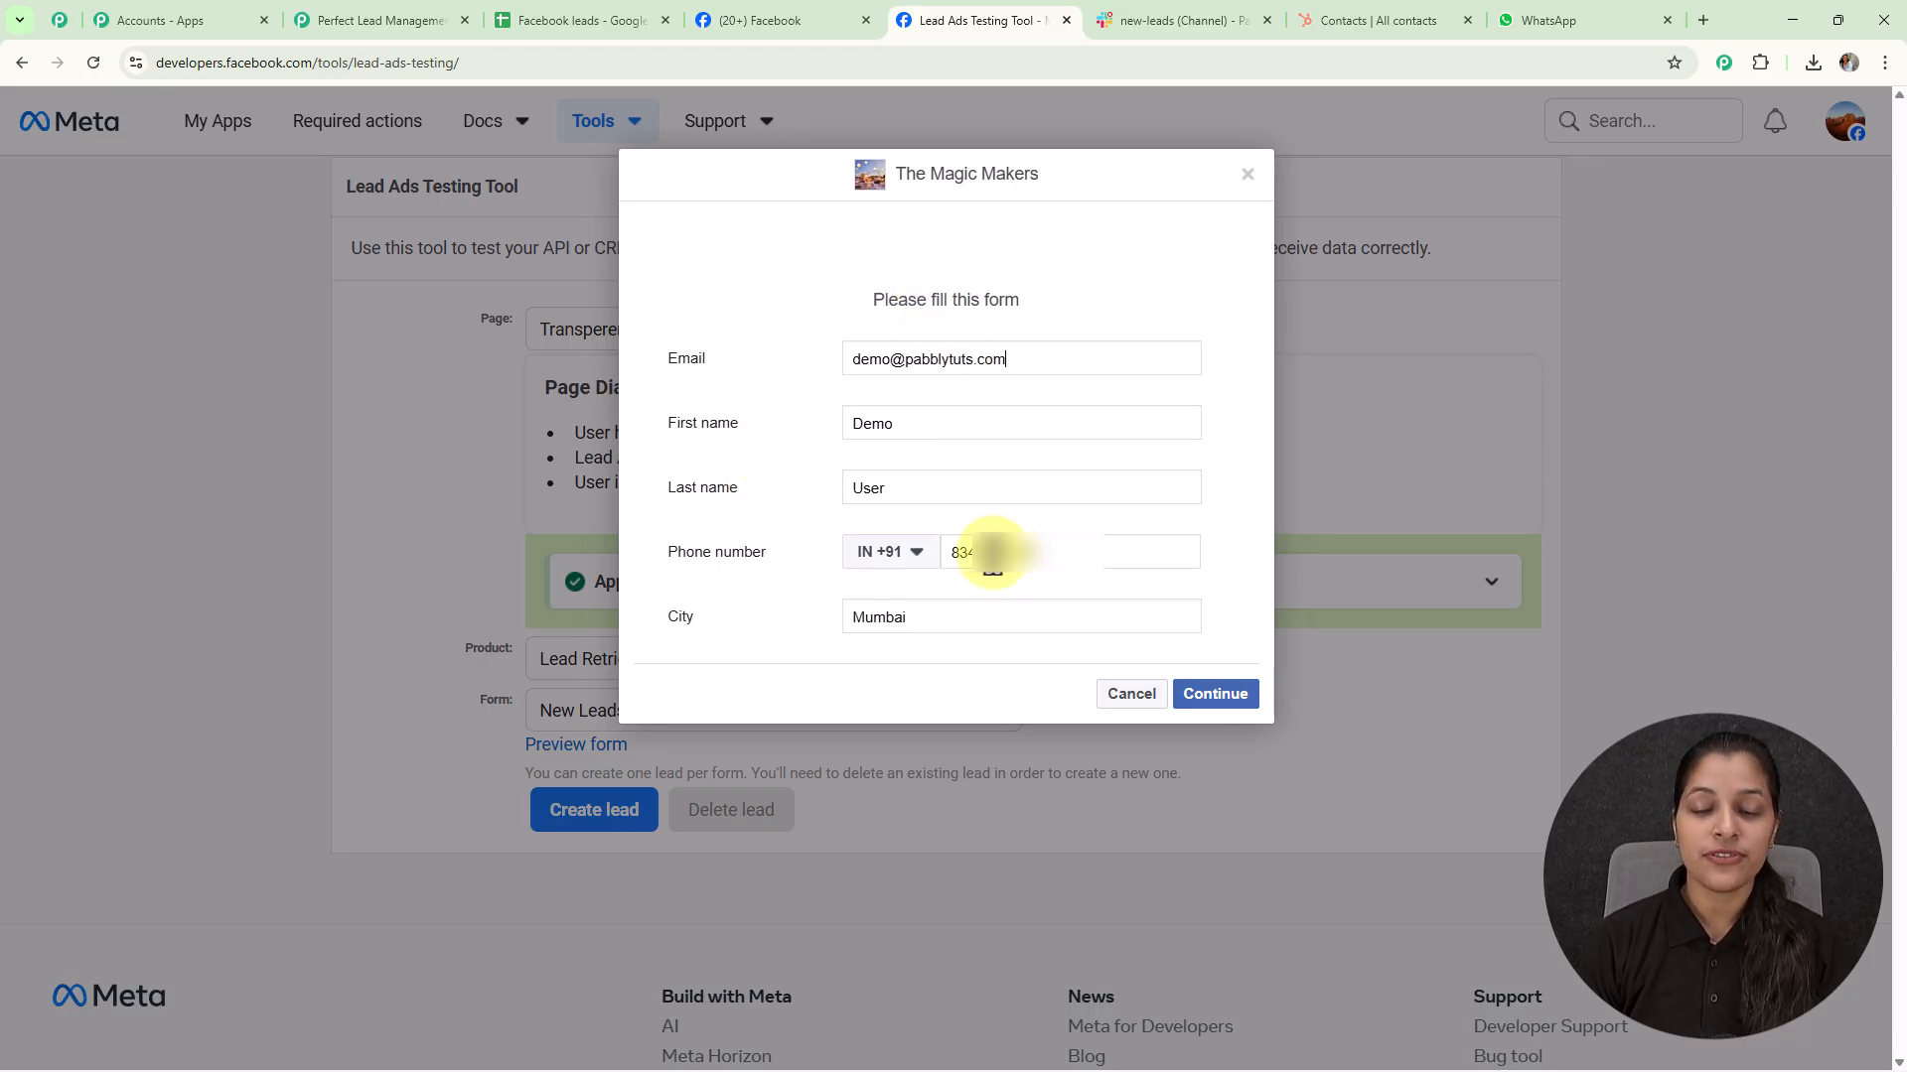
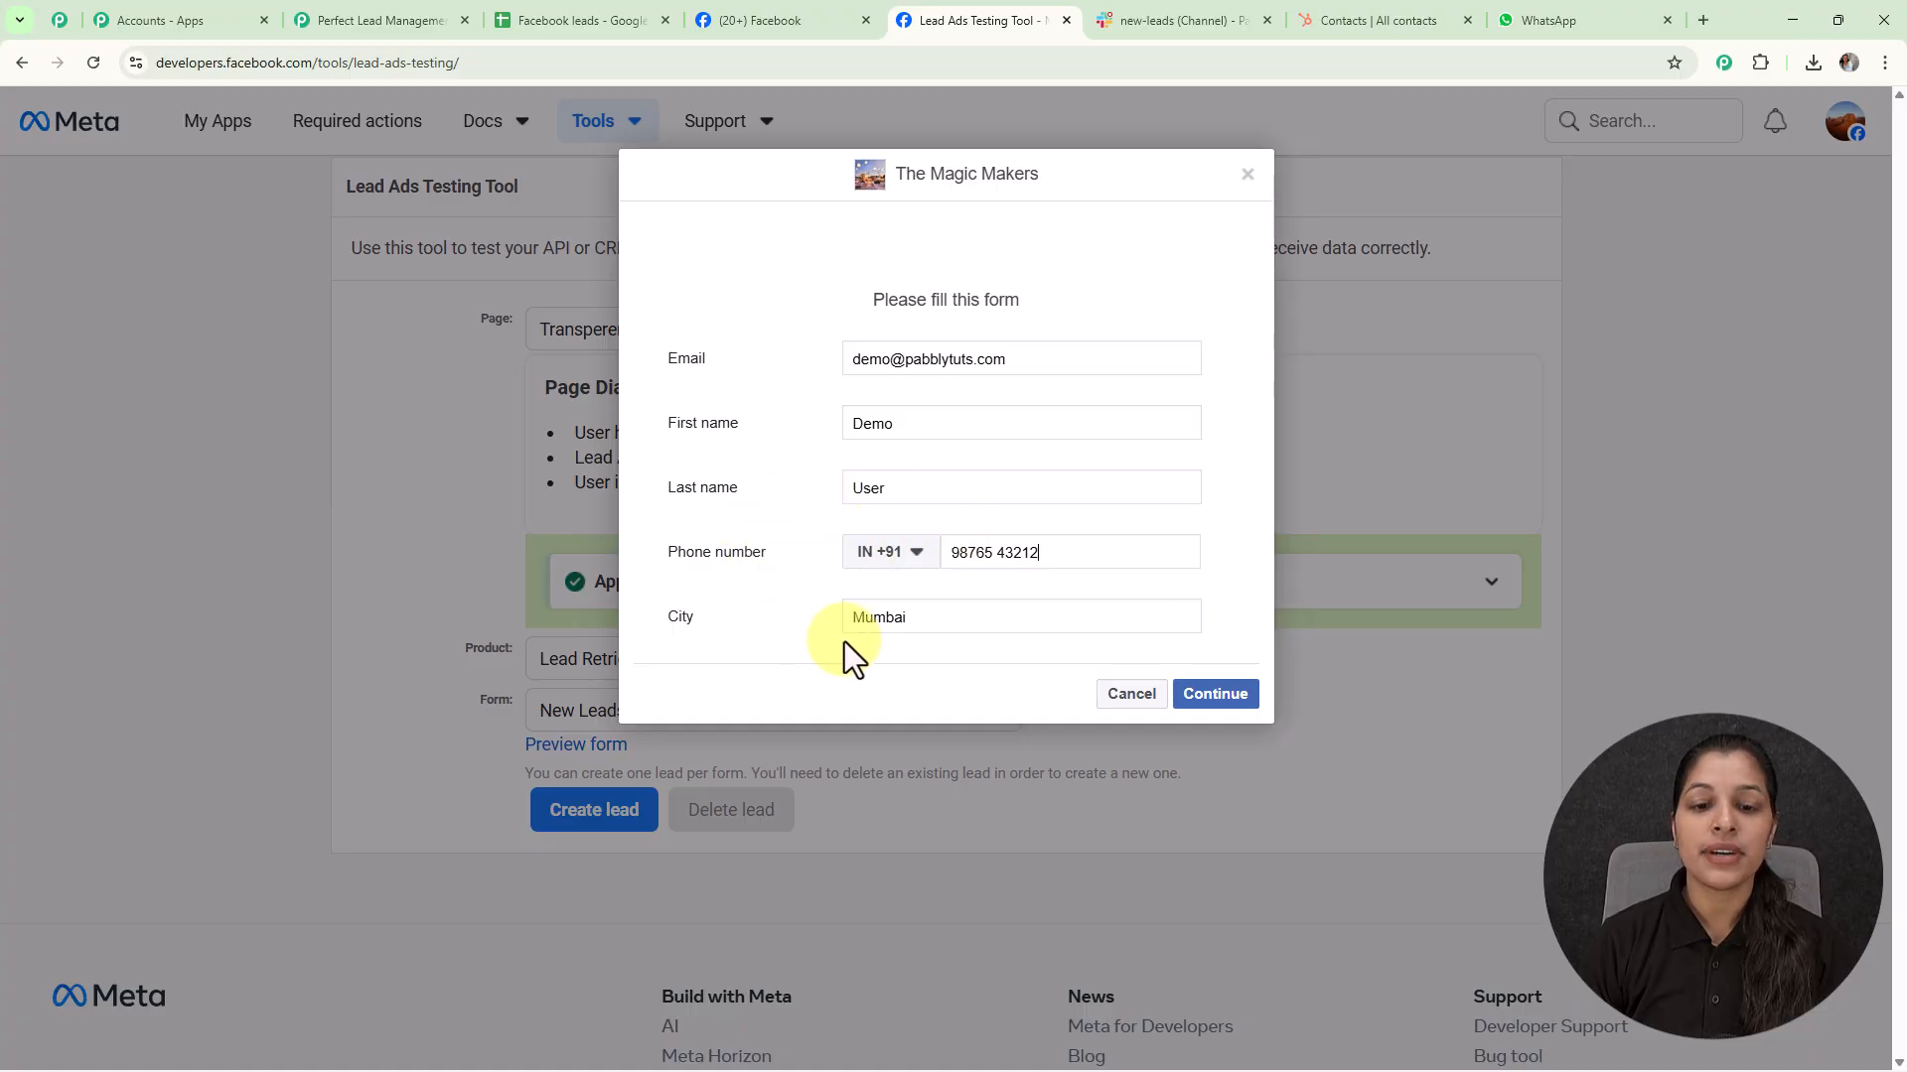
click(1228, 697)
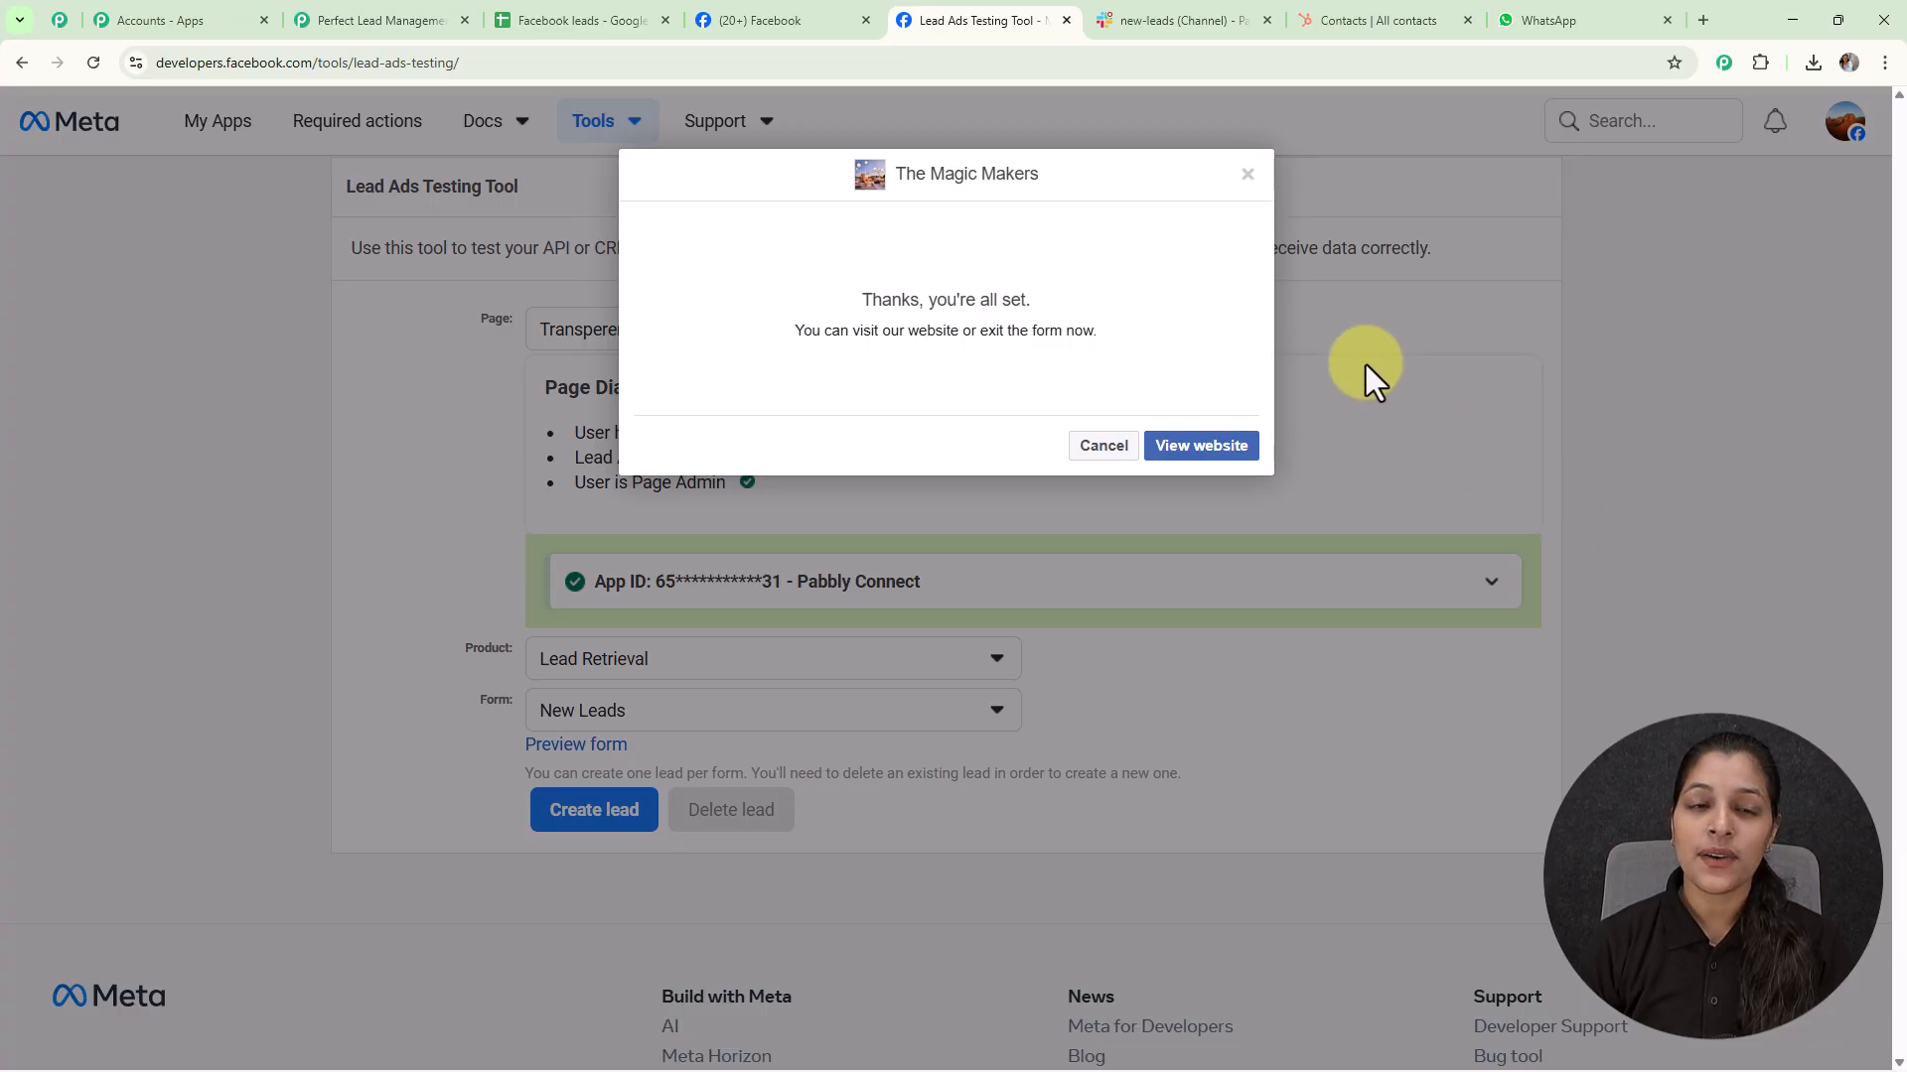
Check the test lead's new row in the Facebook leads sheet, then view the Slack alert
click(586, 20)
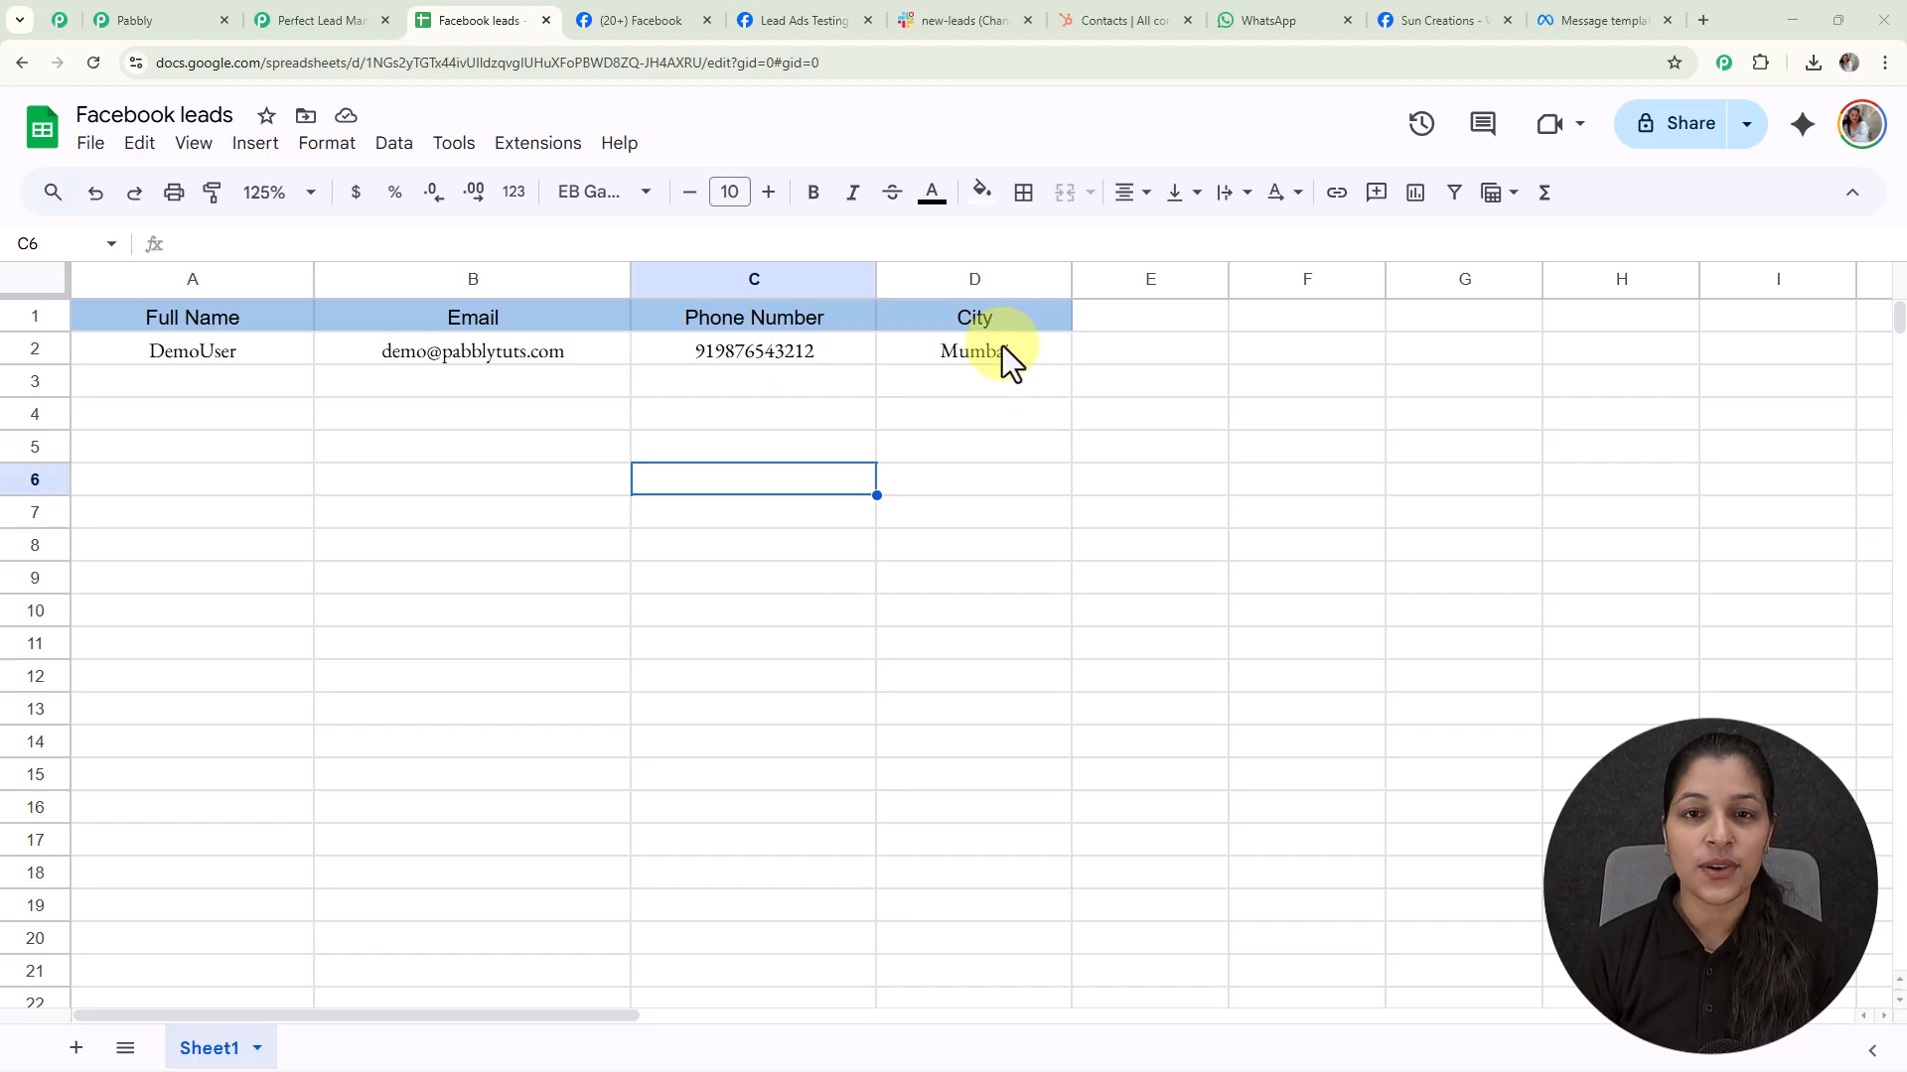
click(938, 23)
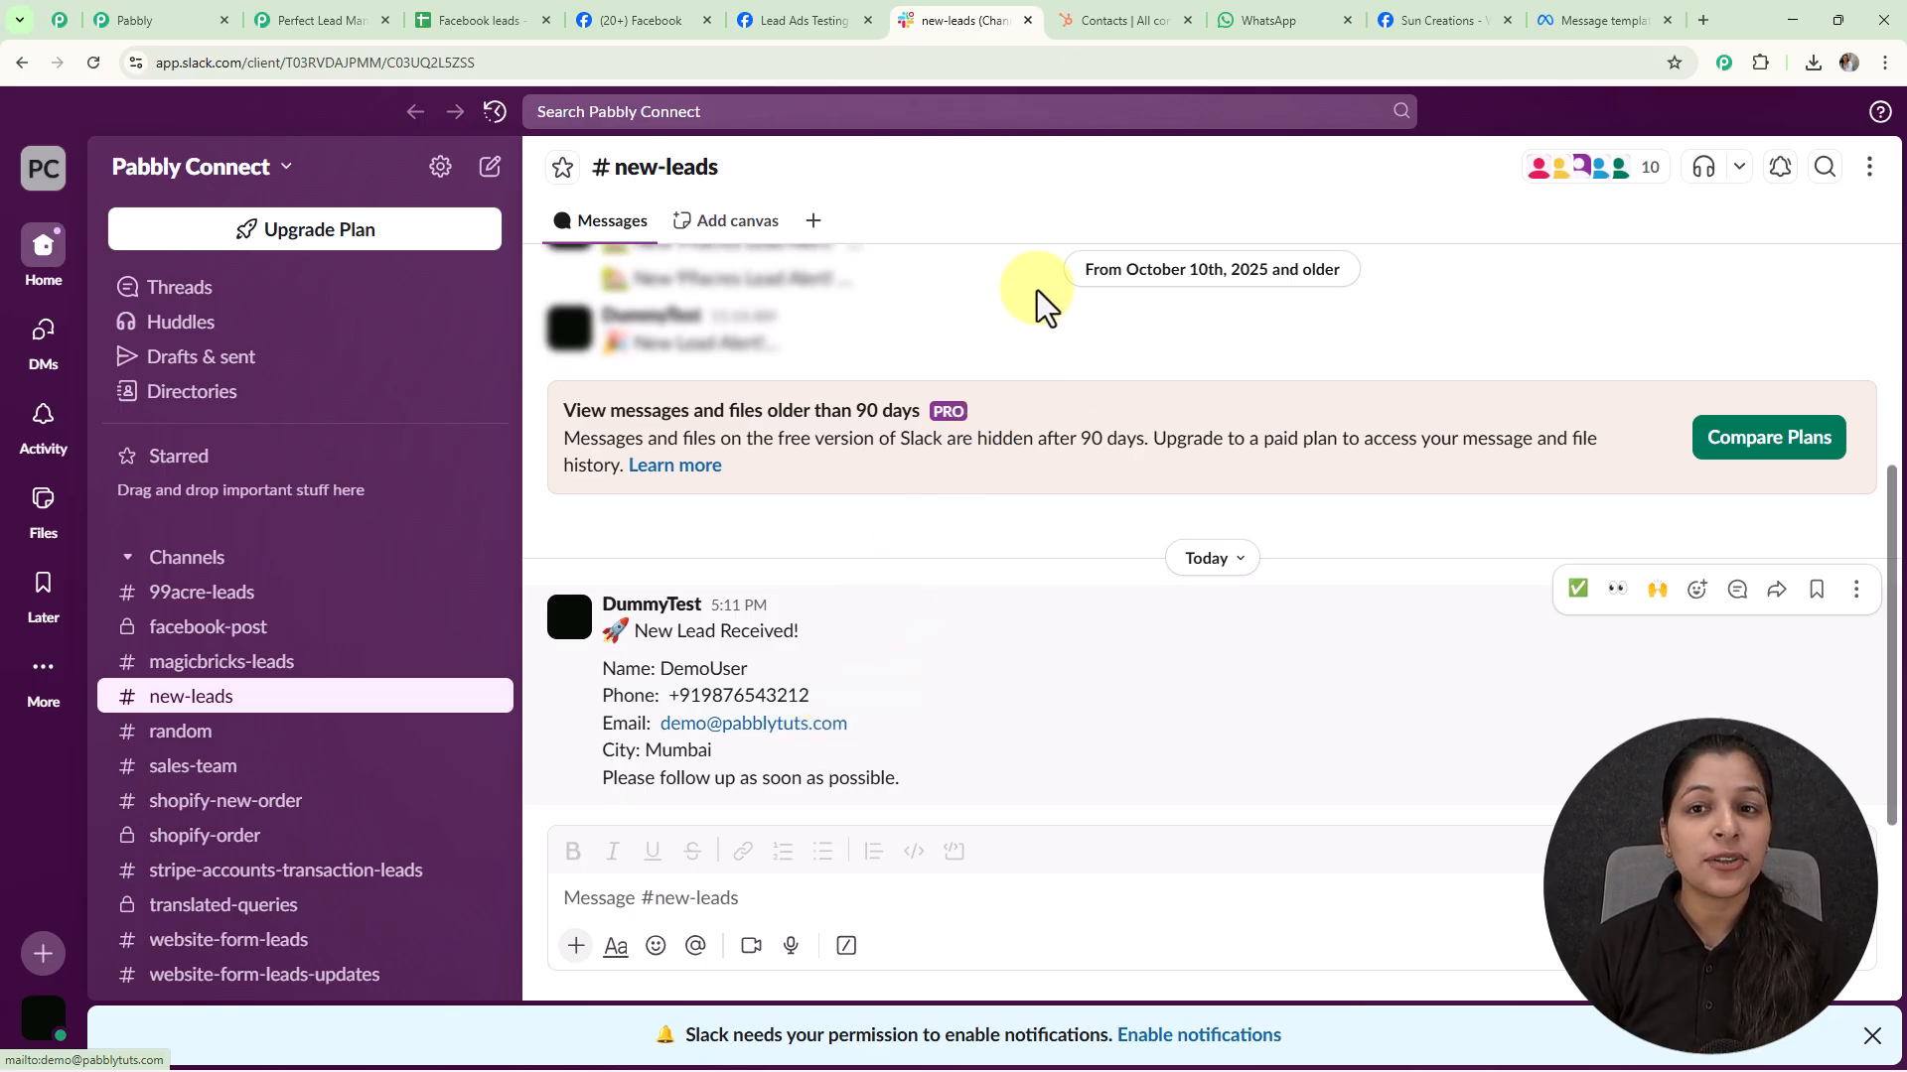
Check that the test lead appears as a new contact in HubSpot Contacts
click(1115, 22)
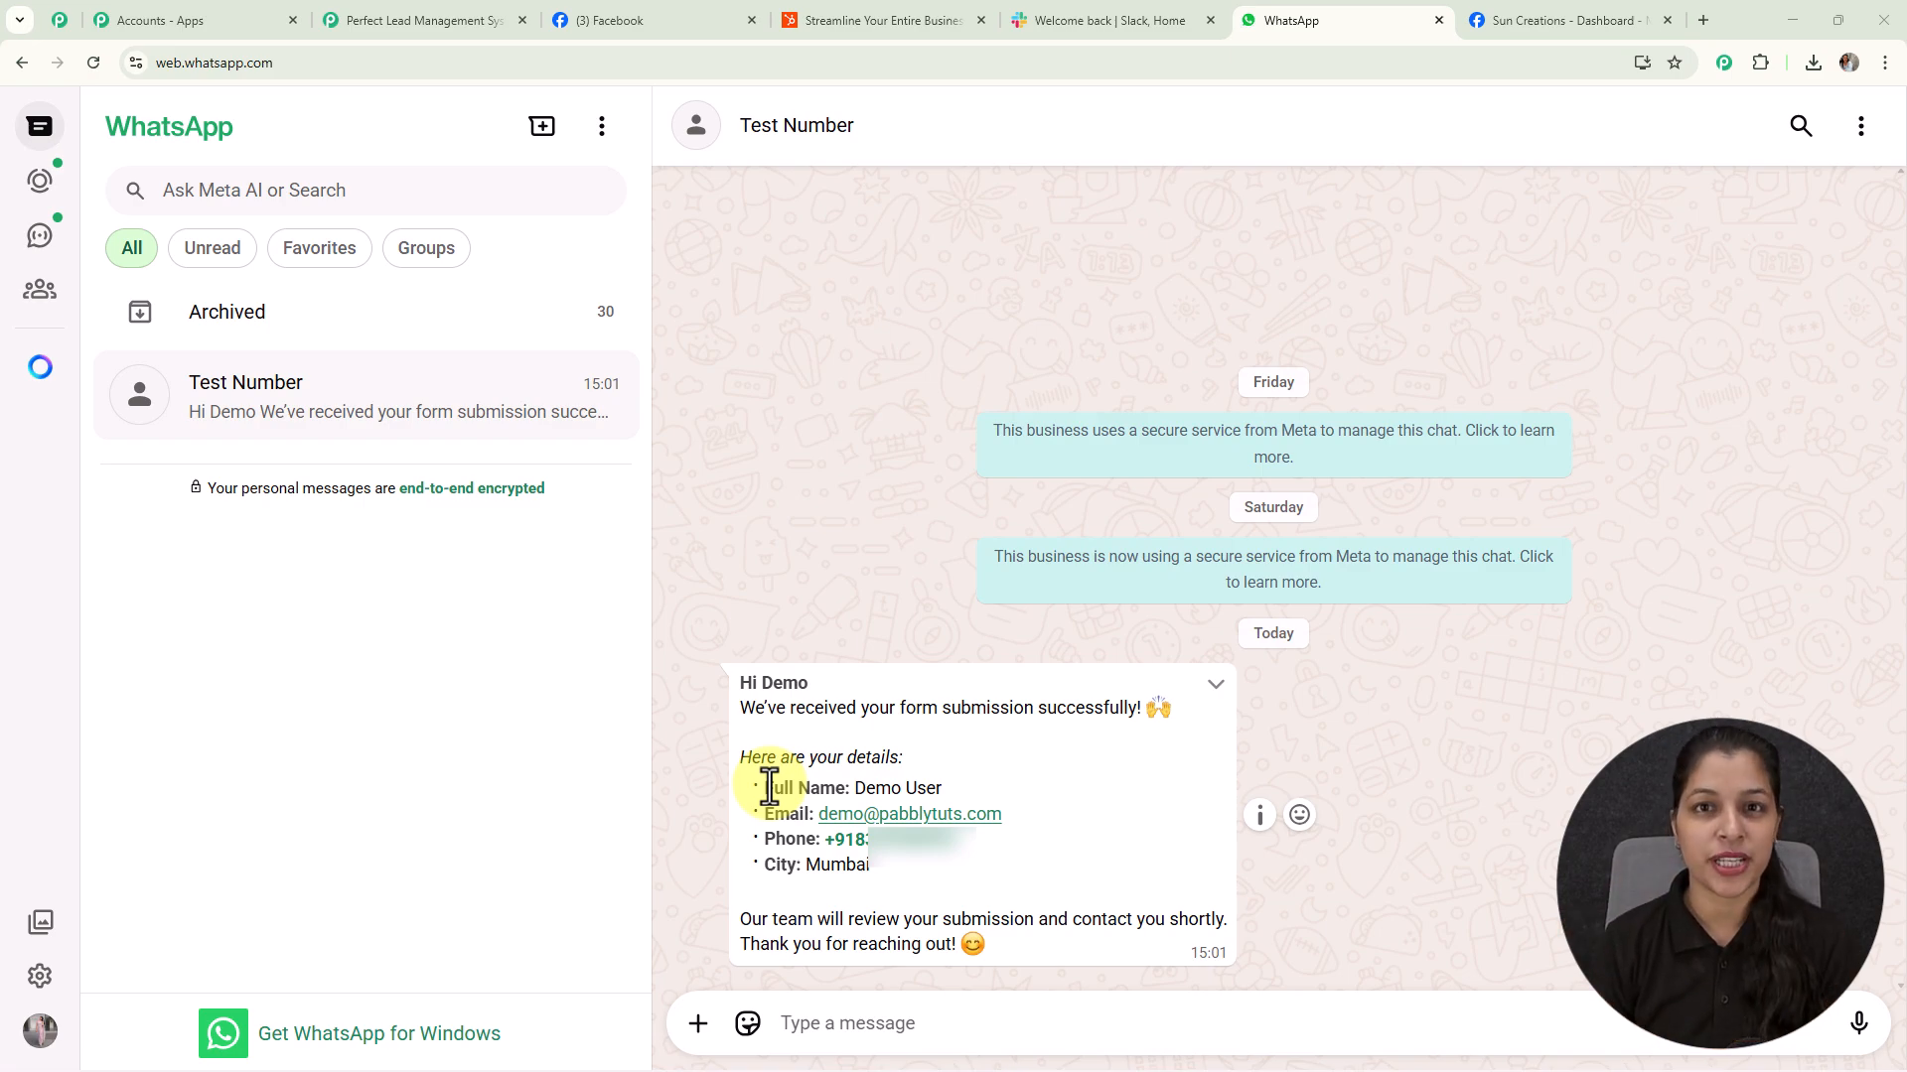
Return to the lead management workflow in Pabbly Connect
click(451, 20)
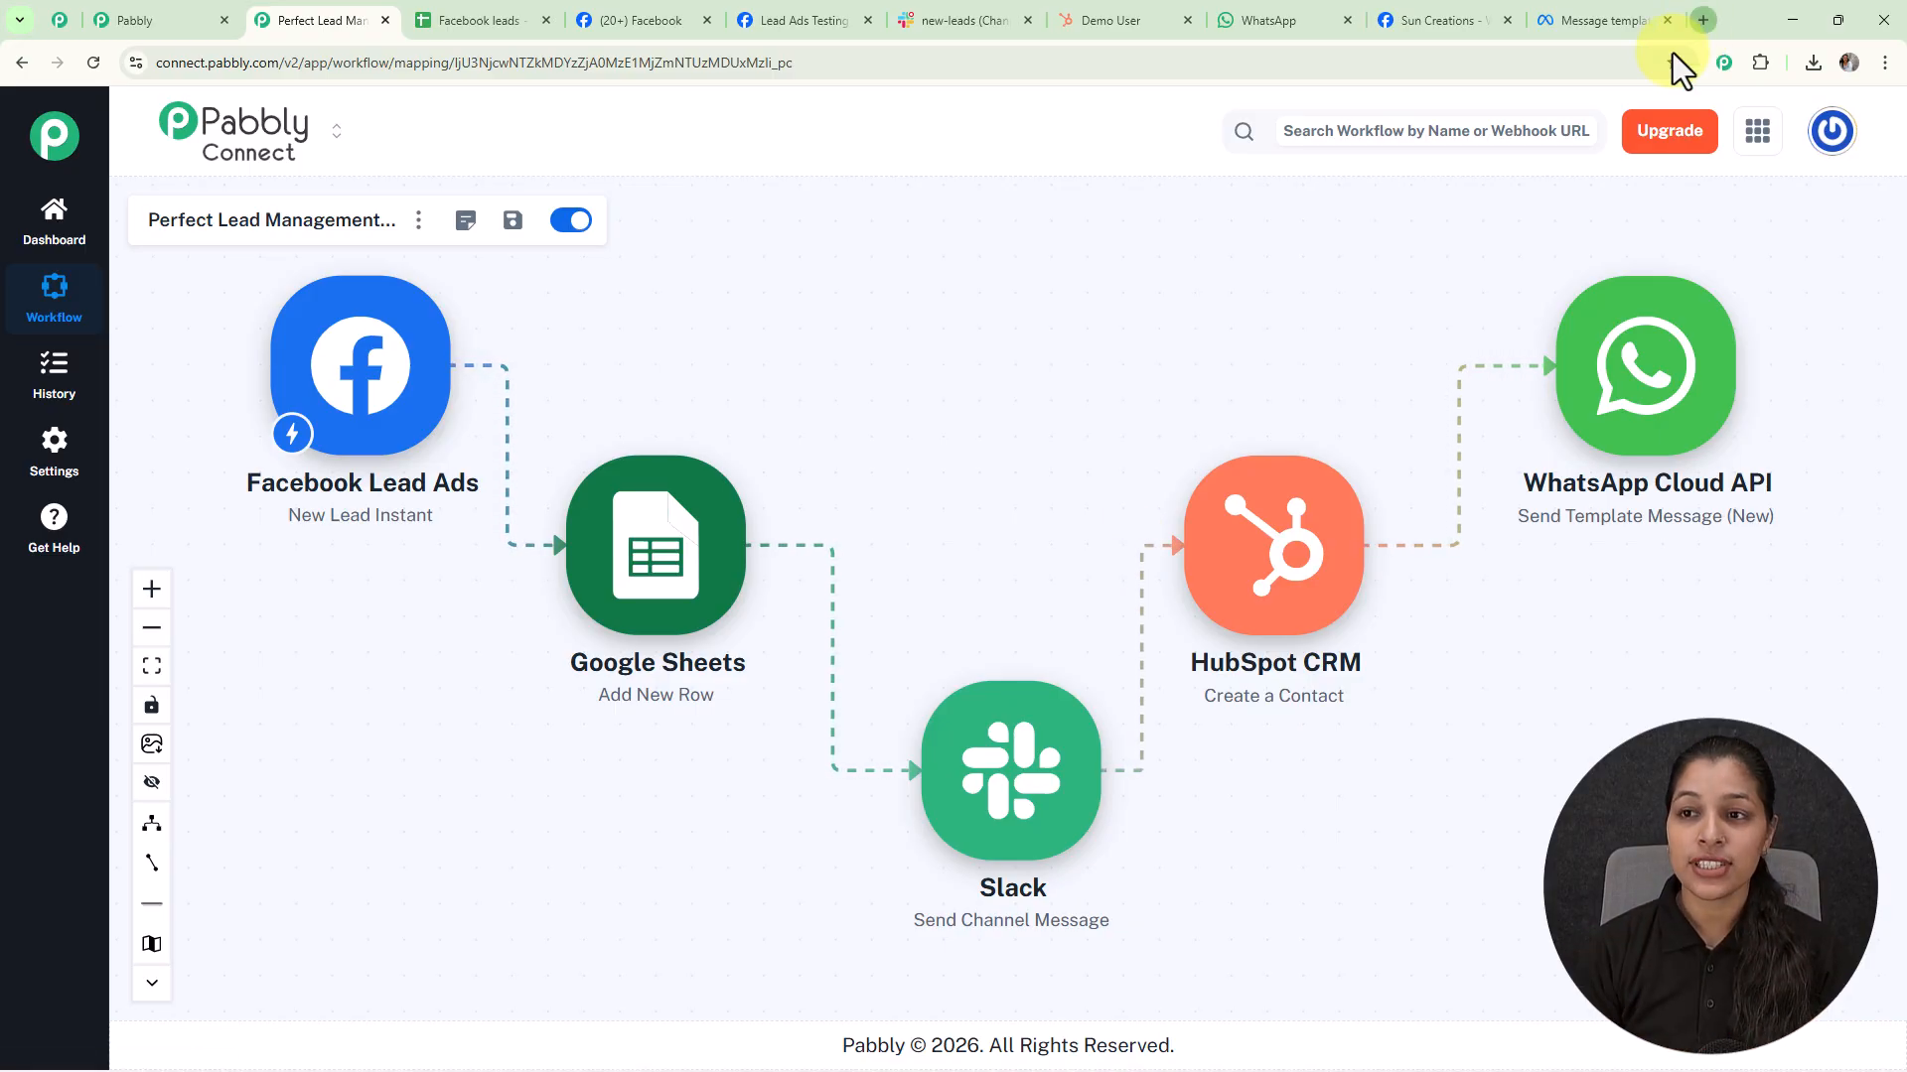
Go to pabbly.com/connect in a new tab, sign in, and launch Pabbly Connect
click(1702, 22)
text(pabbly.com/connect)
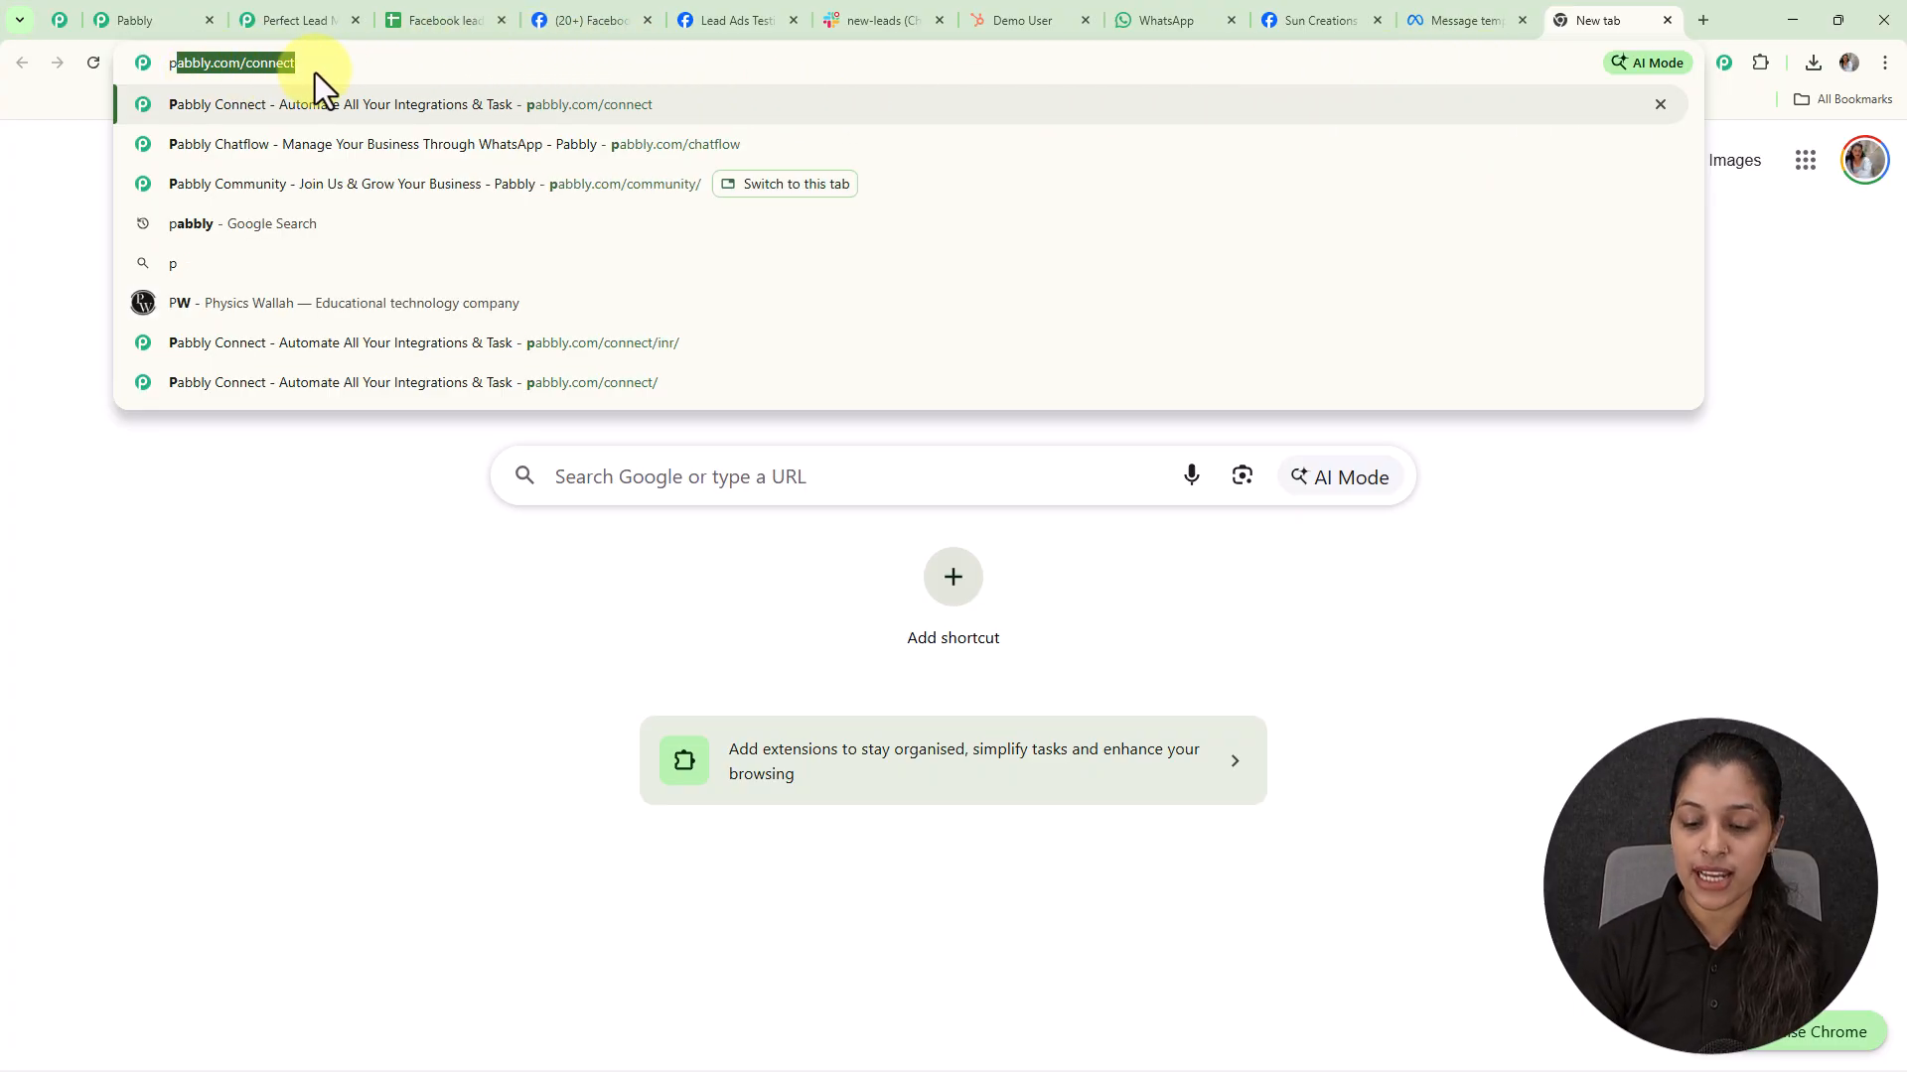
key(Return)
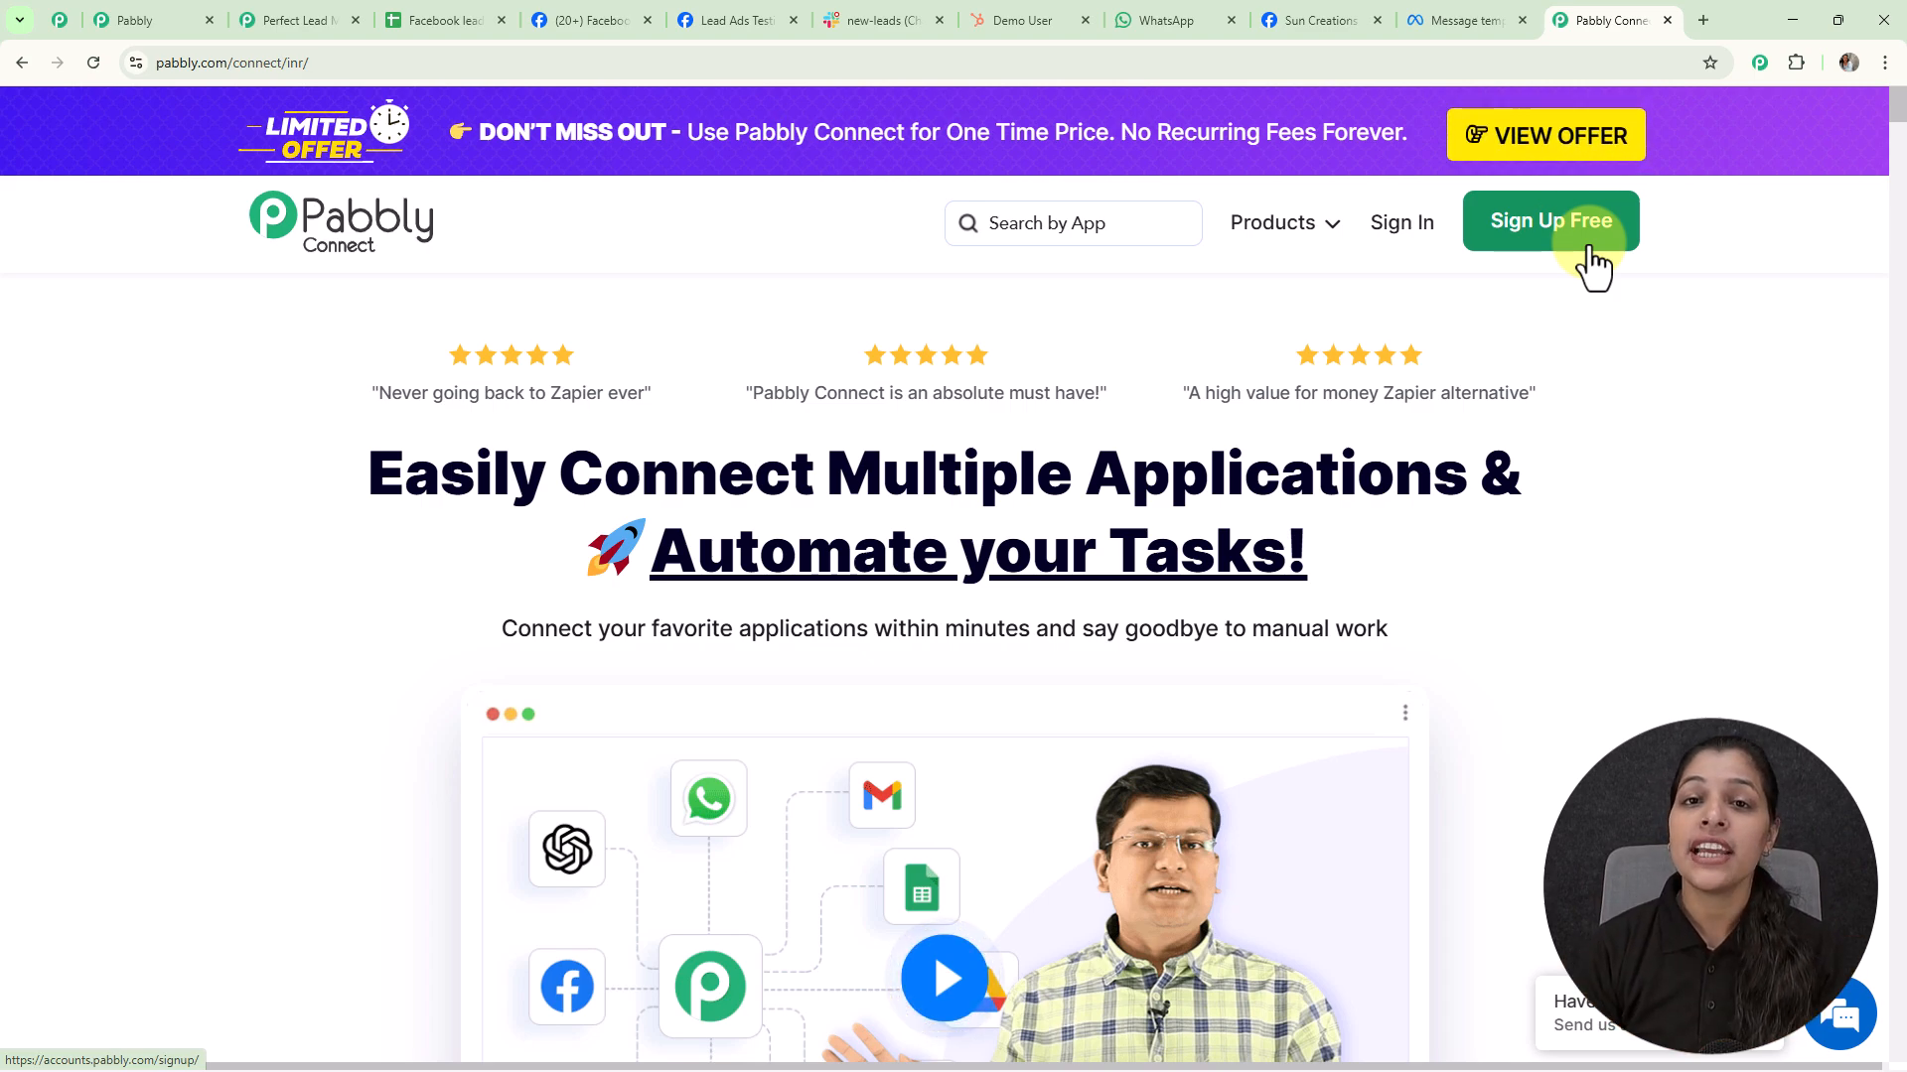
click(1428, 238)
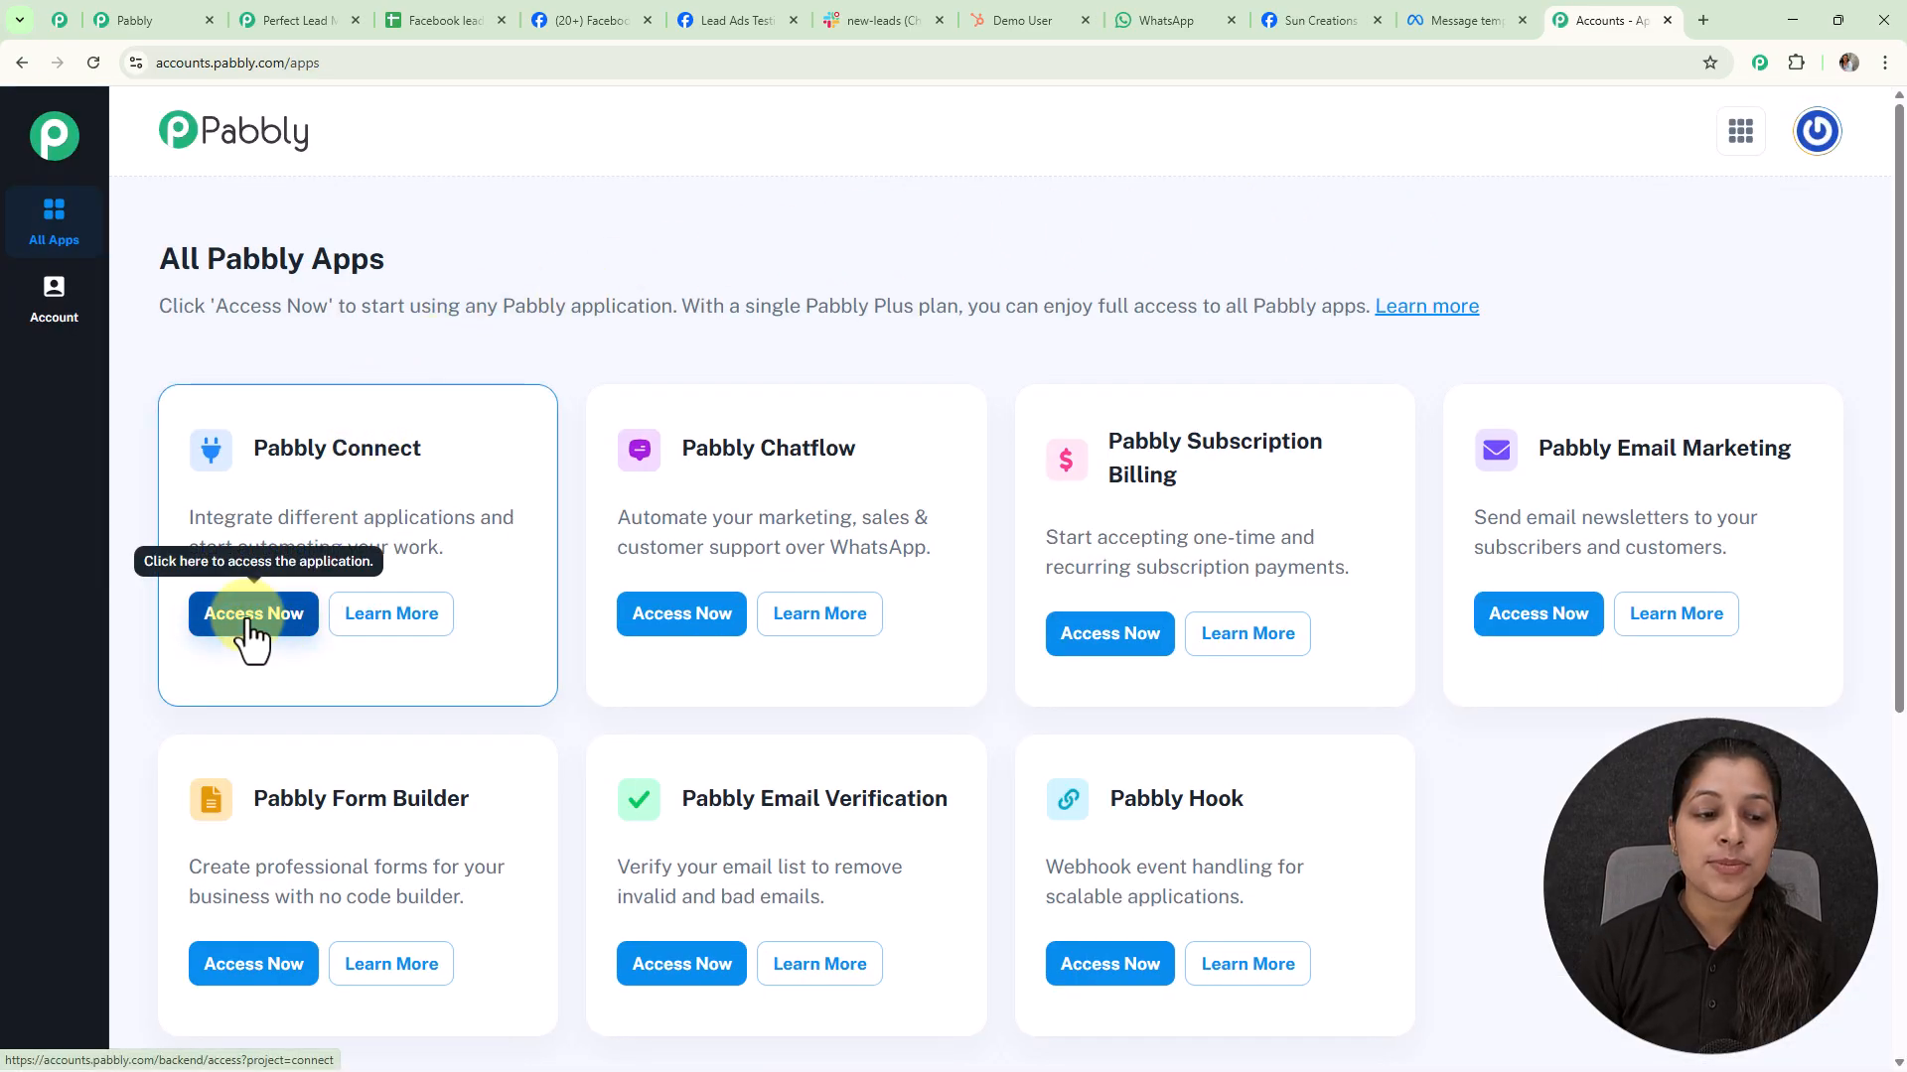
click(248, 618)
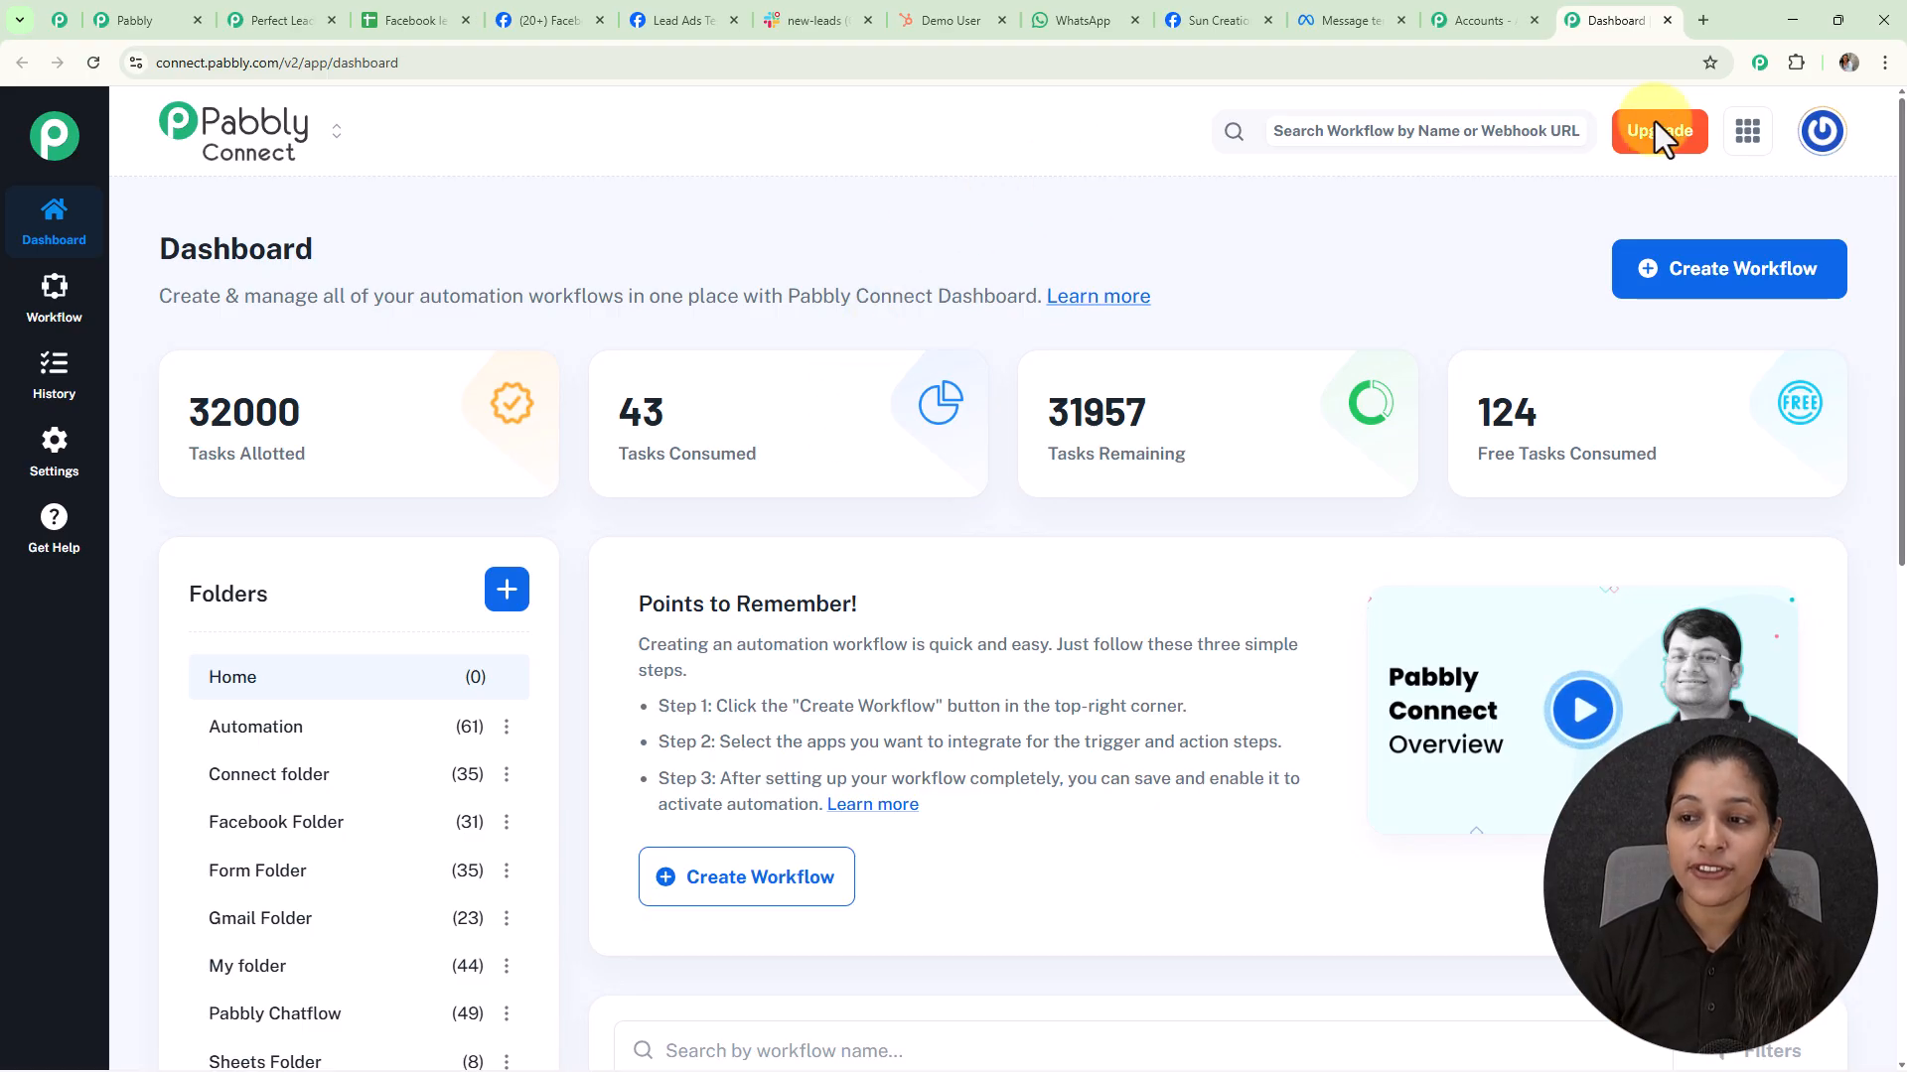
Create a beta-builder workflow named 'Lead Management Automation for Small Businesses' in the Automation folder
click(1685, 286)
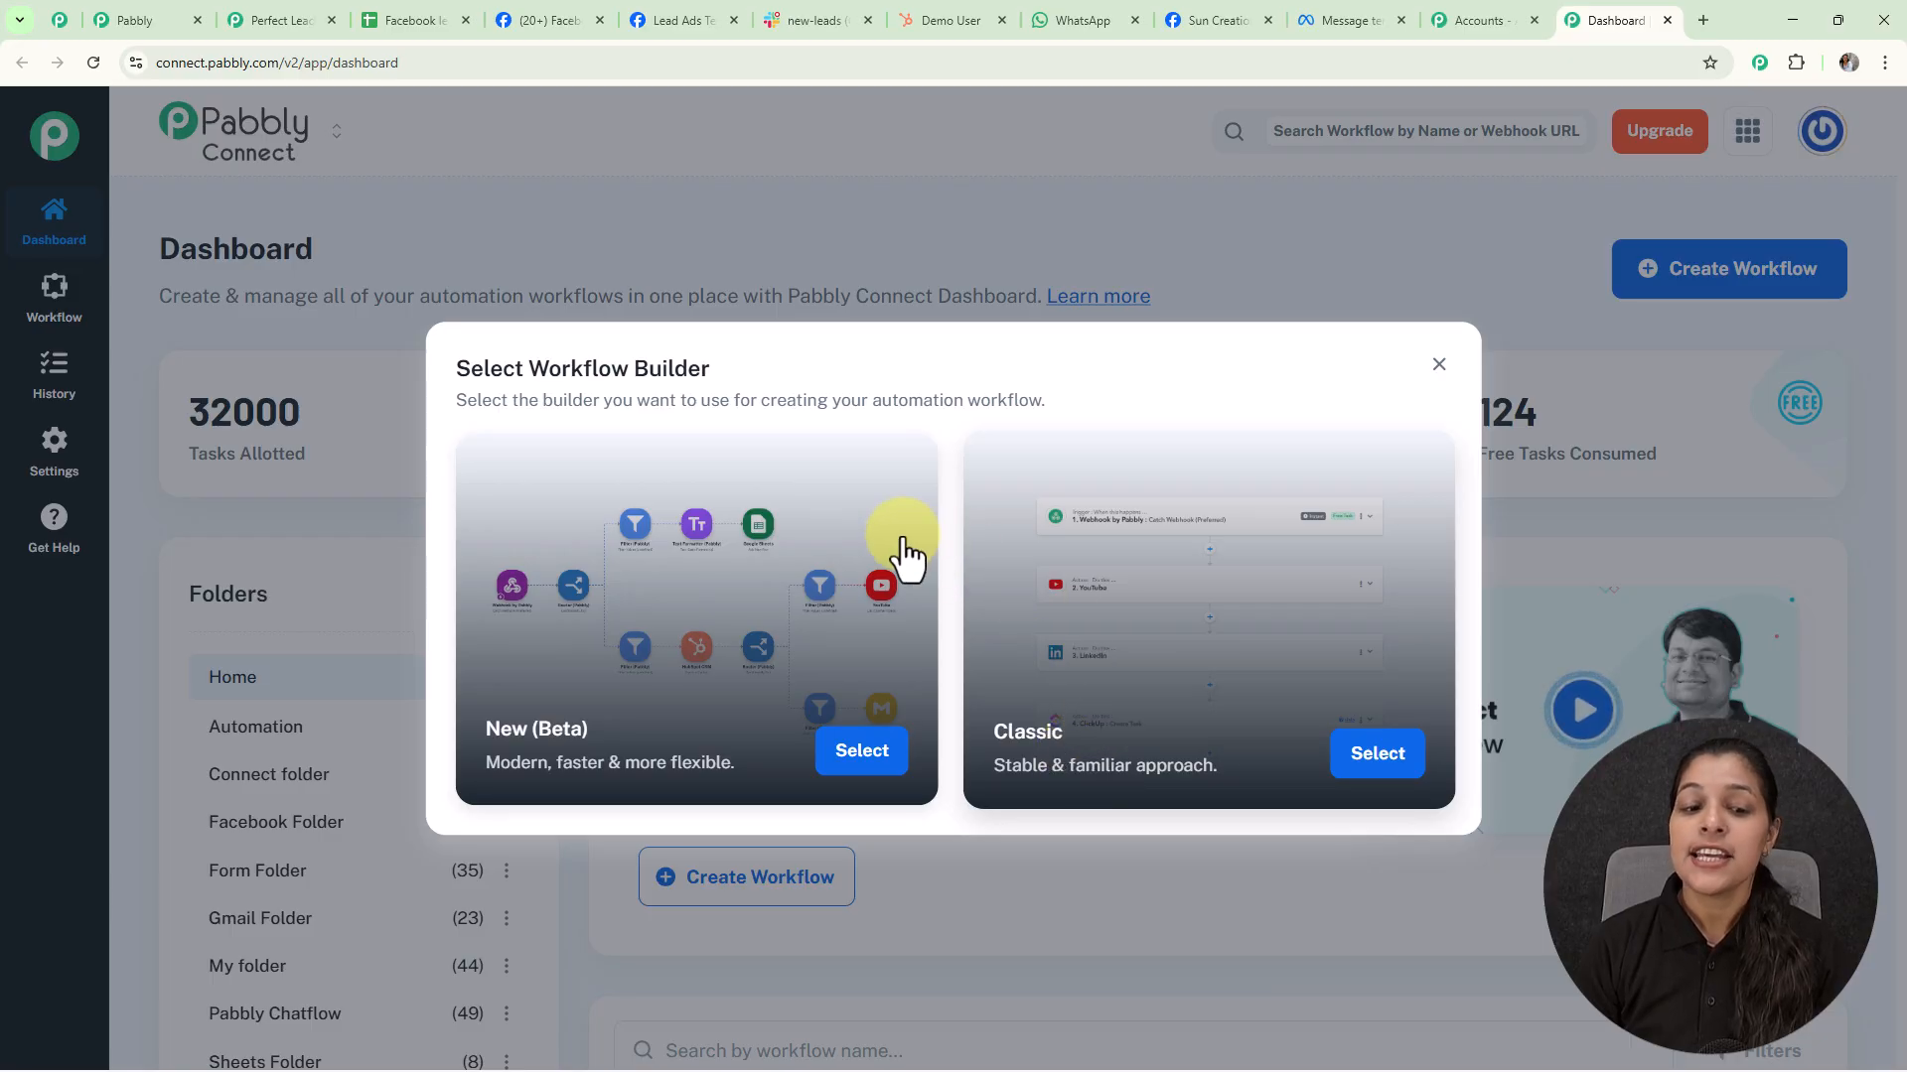
click(845, 765)
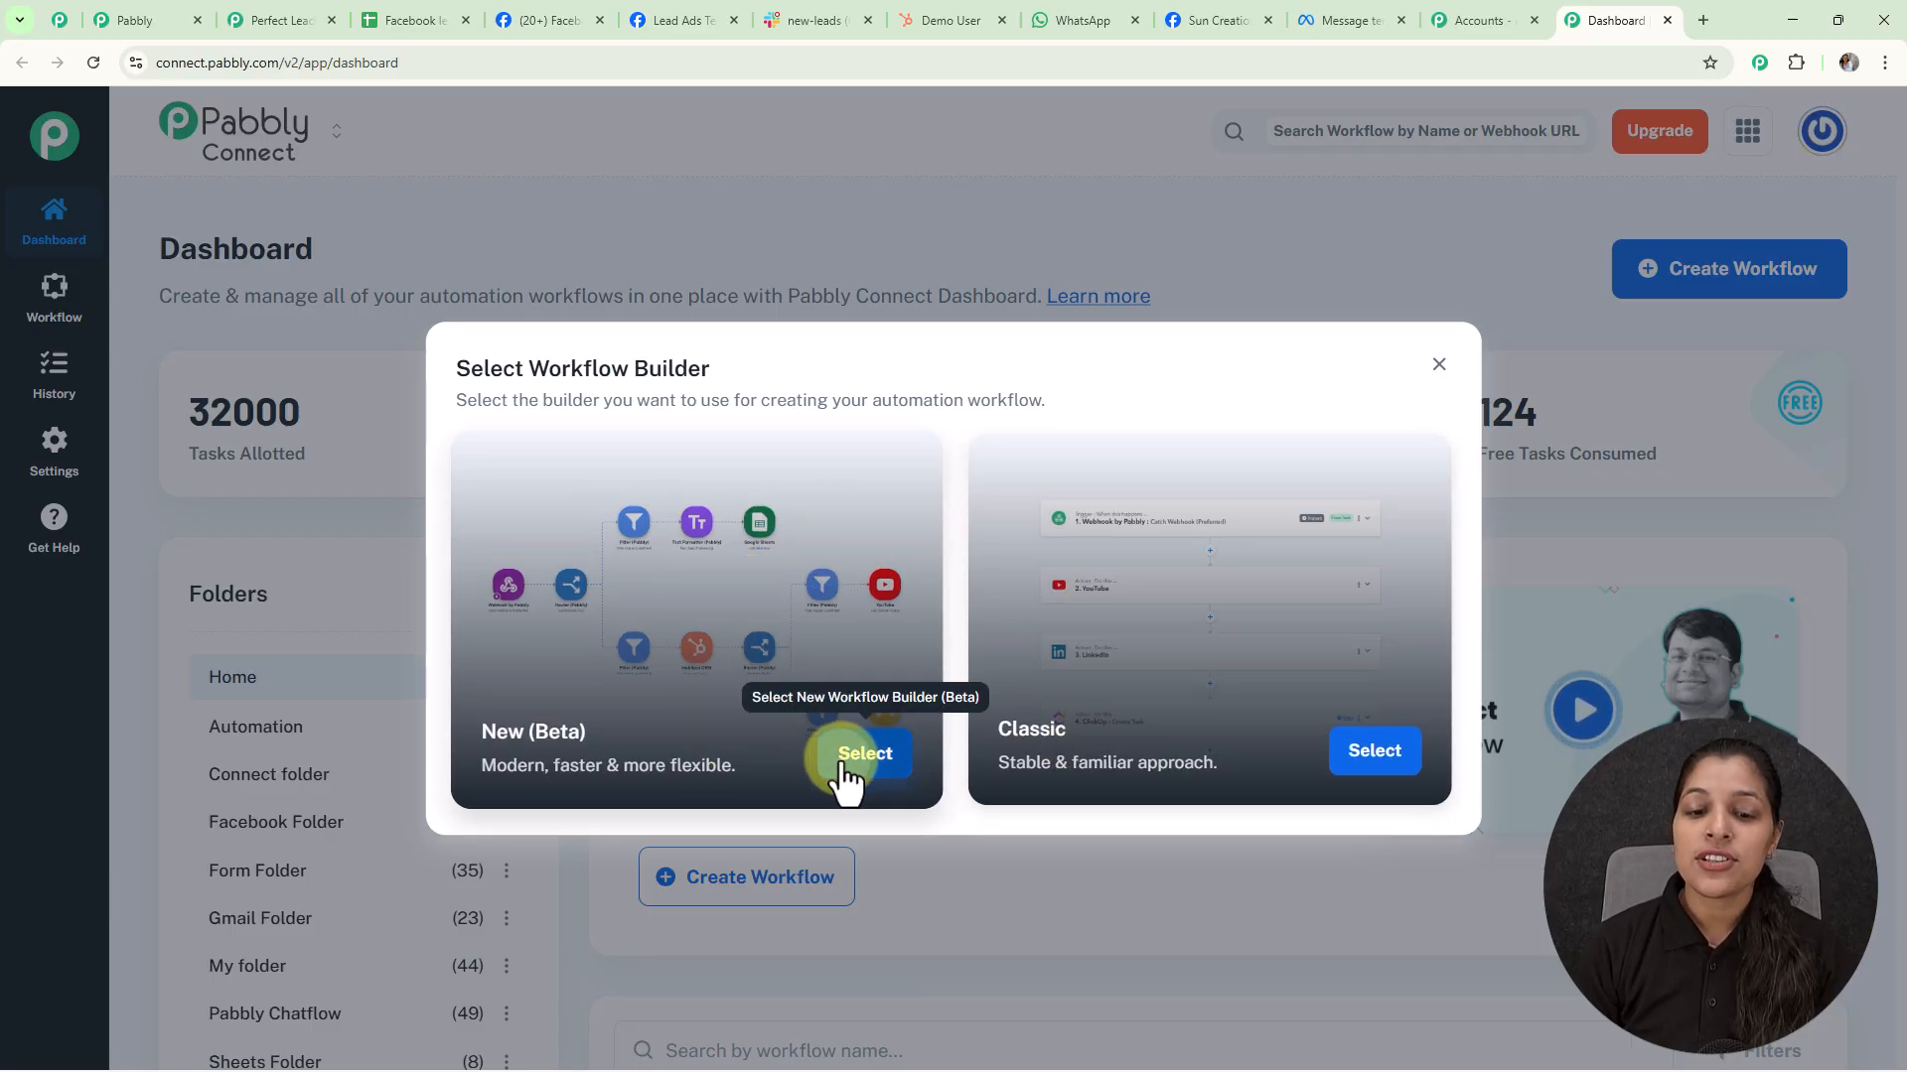
drag(821, 515, 590, 507)
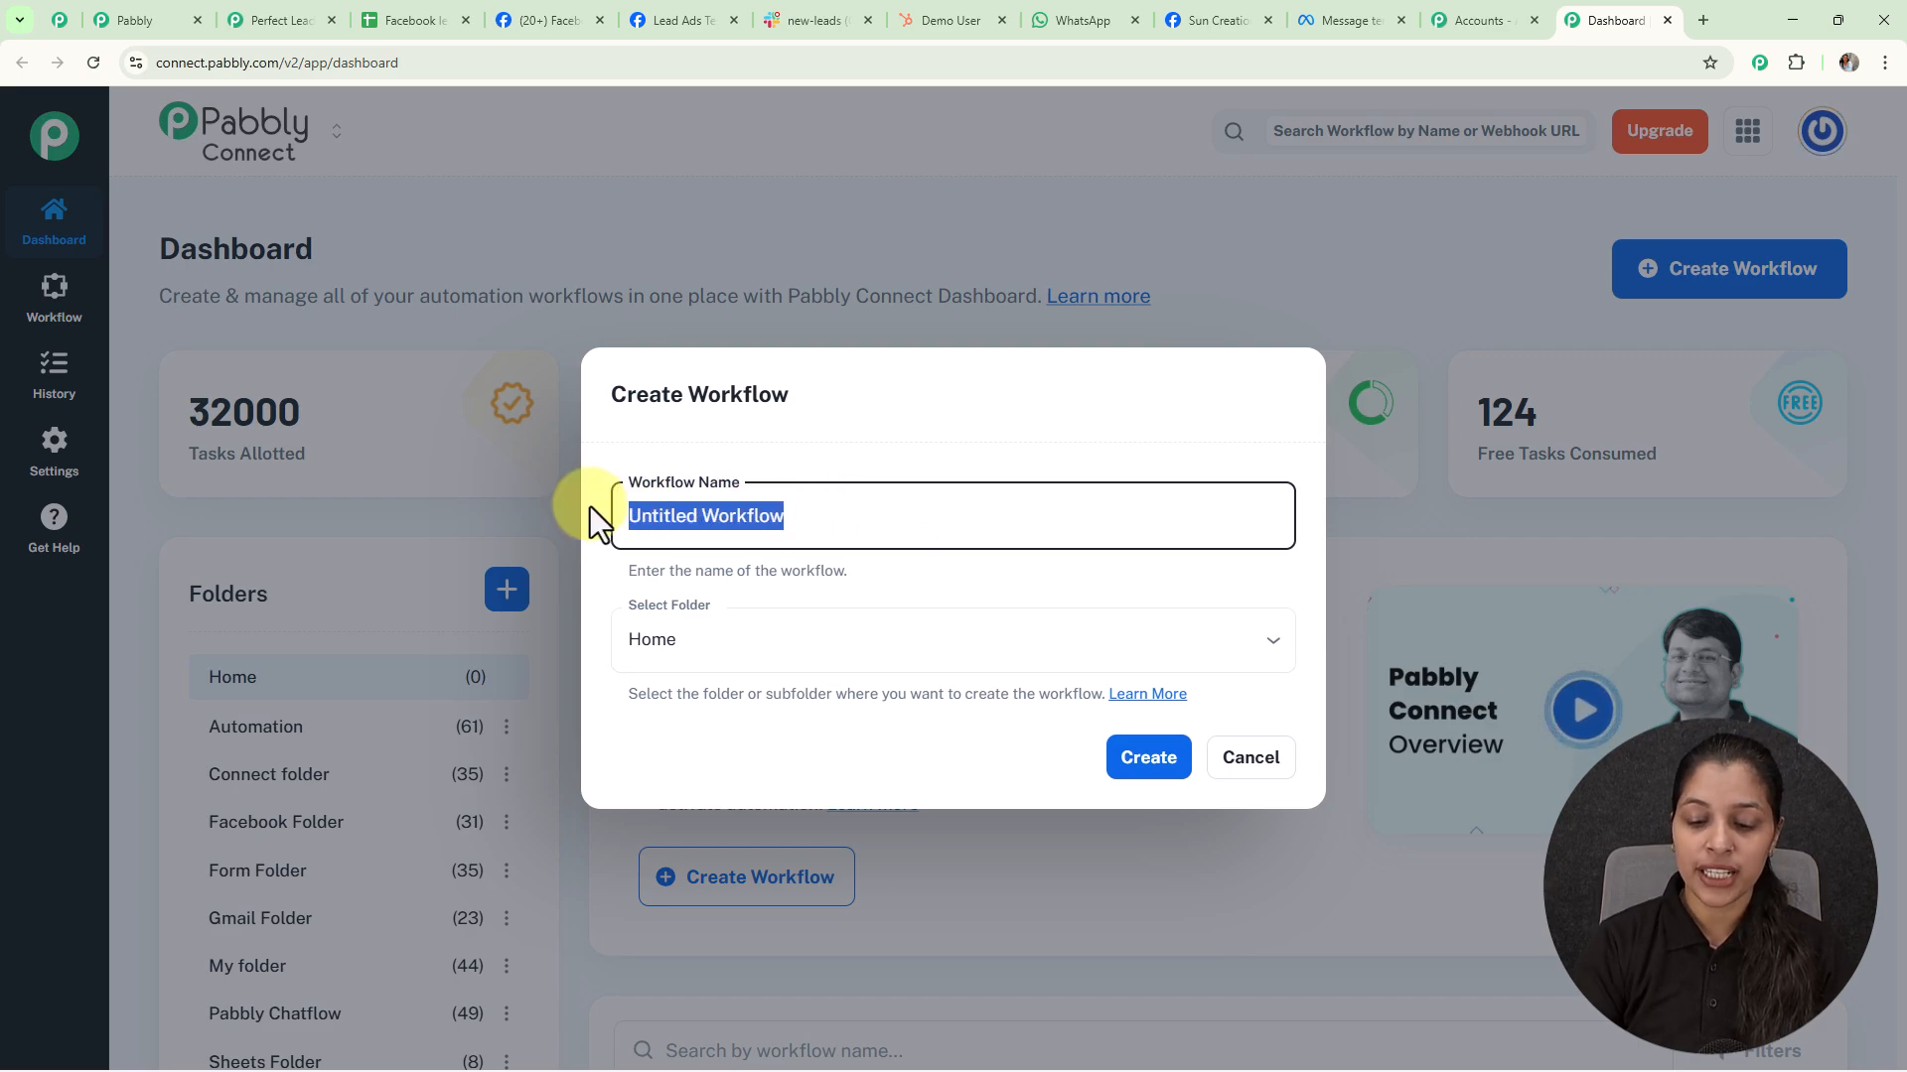
key(BackSpace)
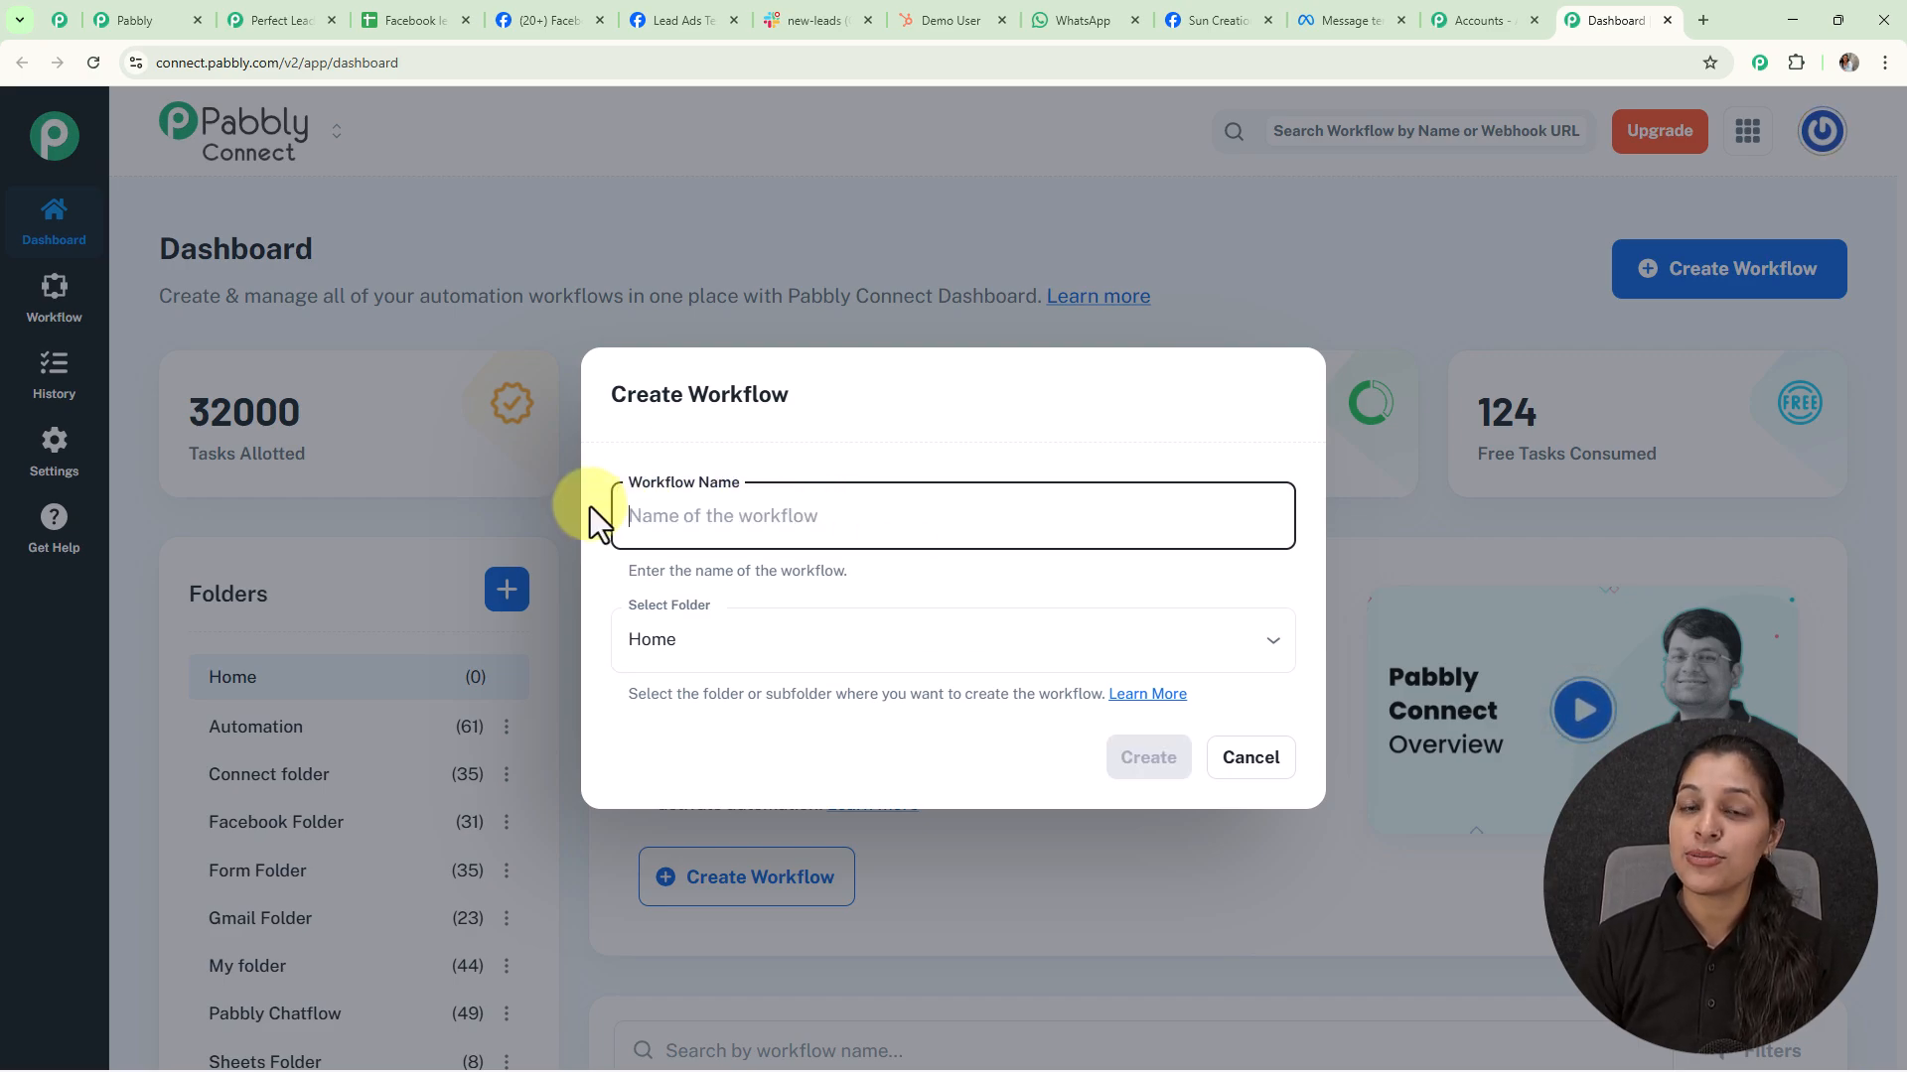
text(Lead Management Automation for Small Businesses)
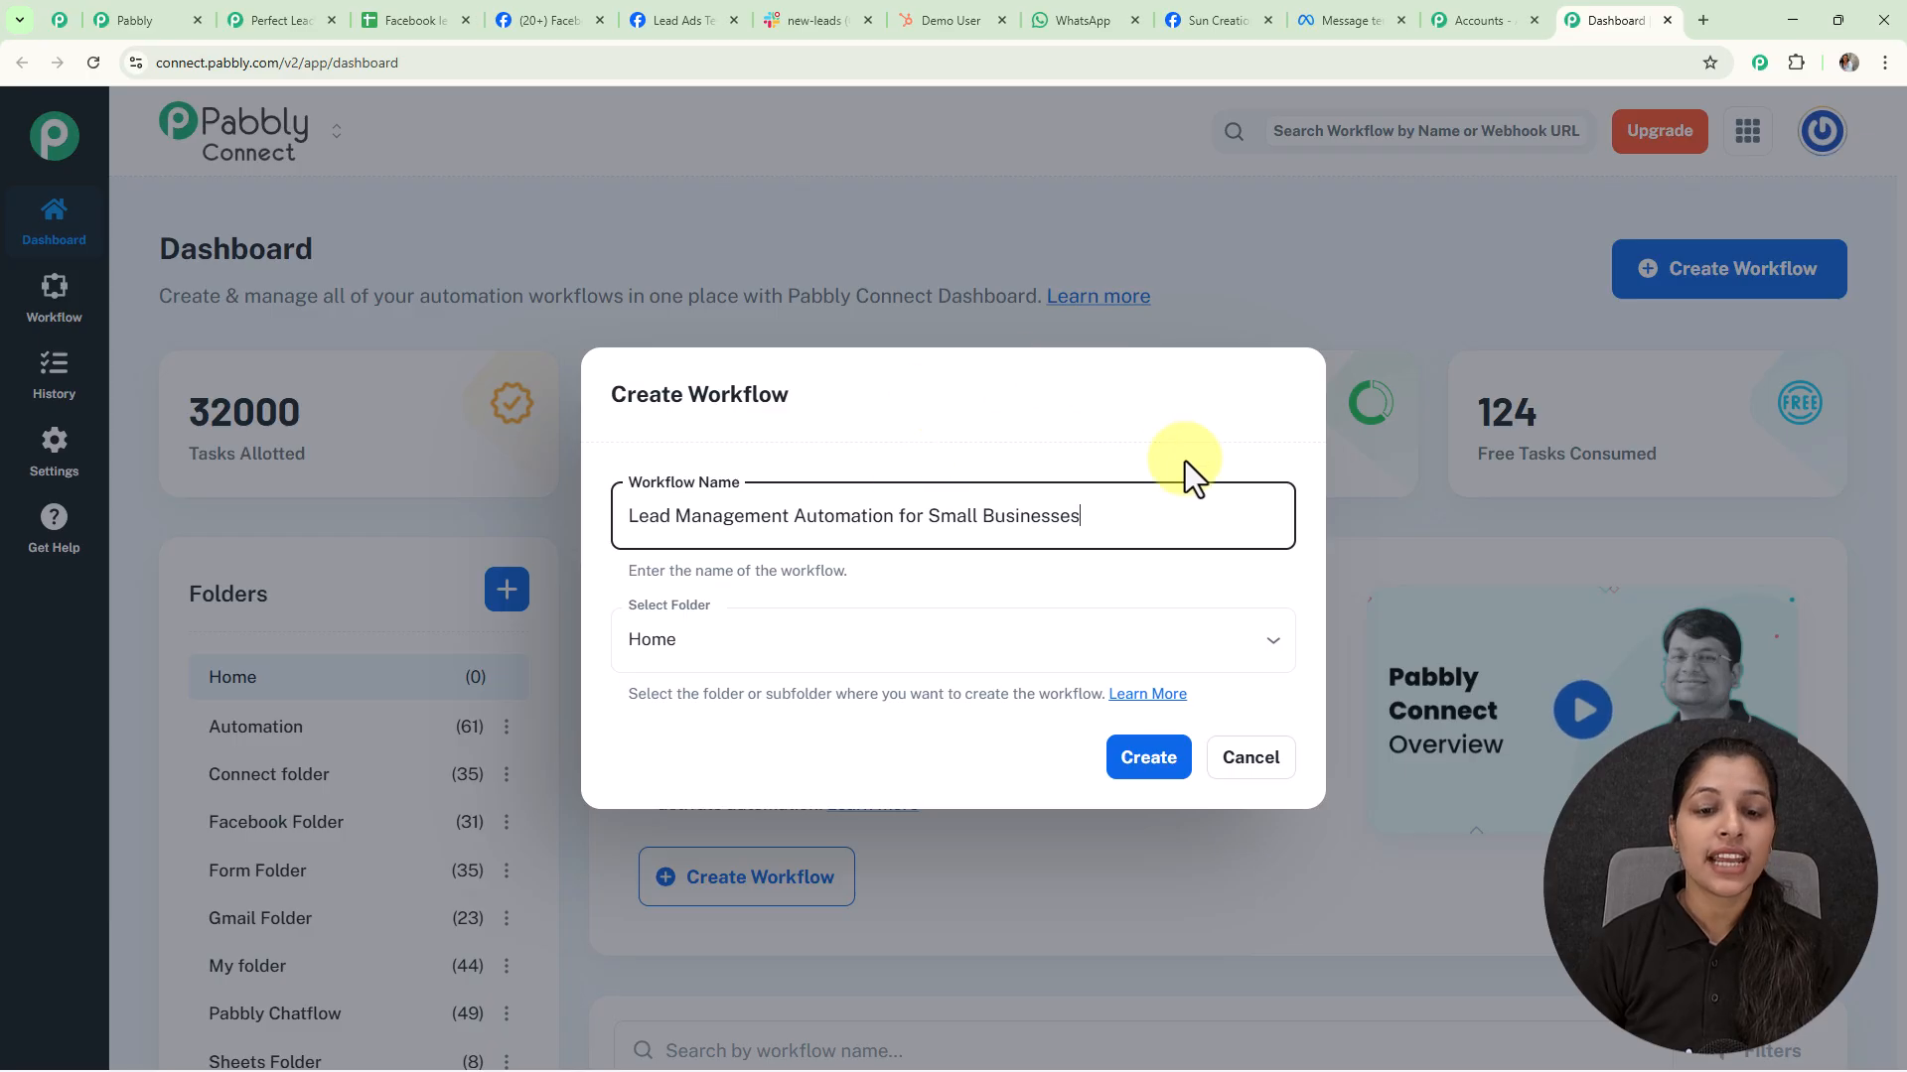
click(1269, 645)
click(664, 280)
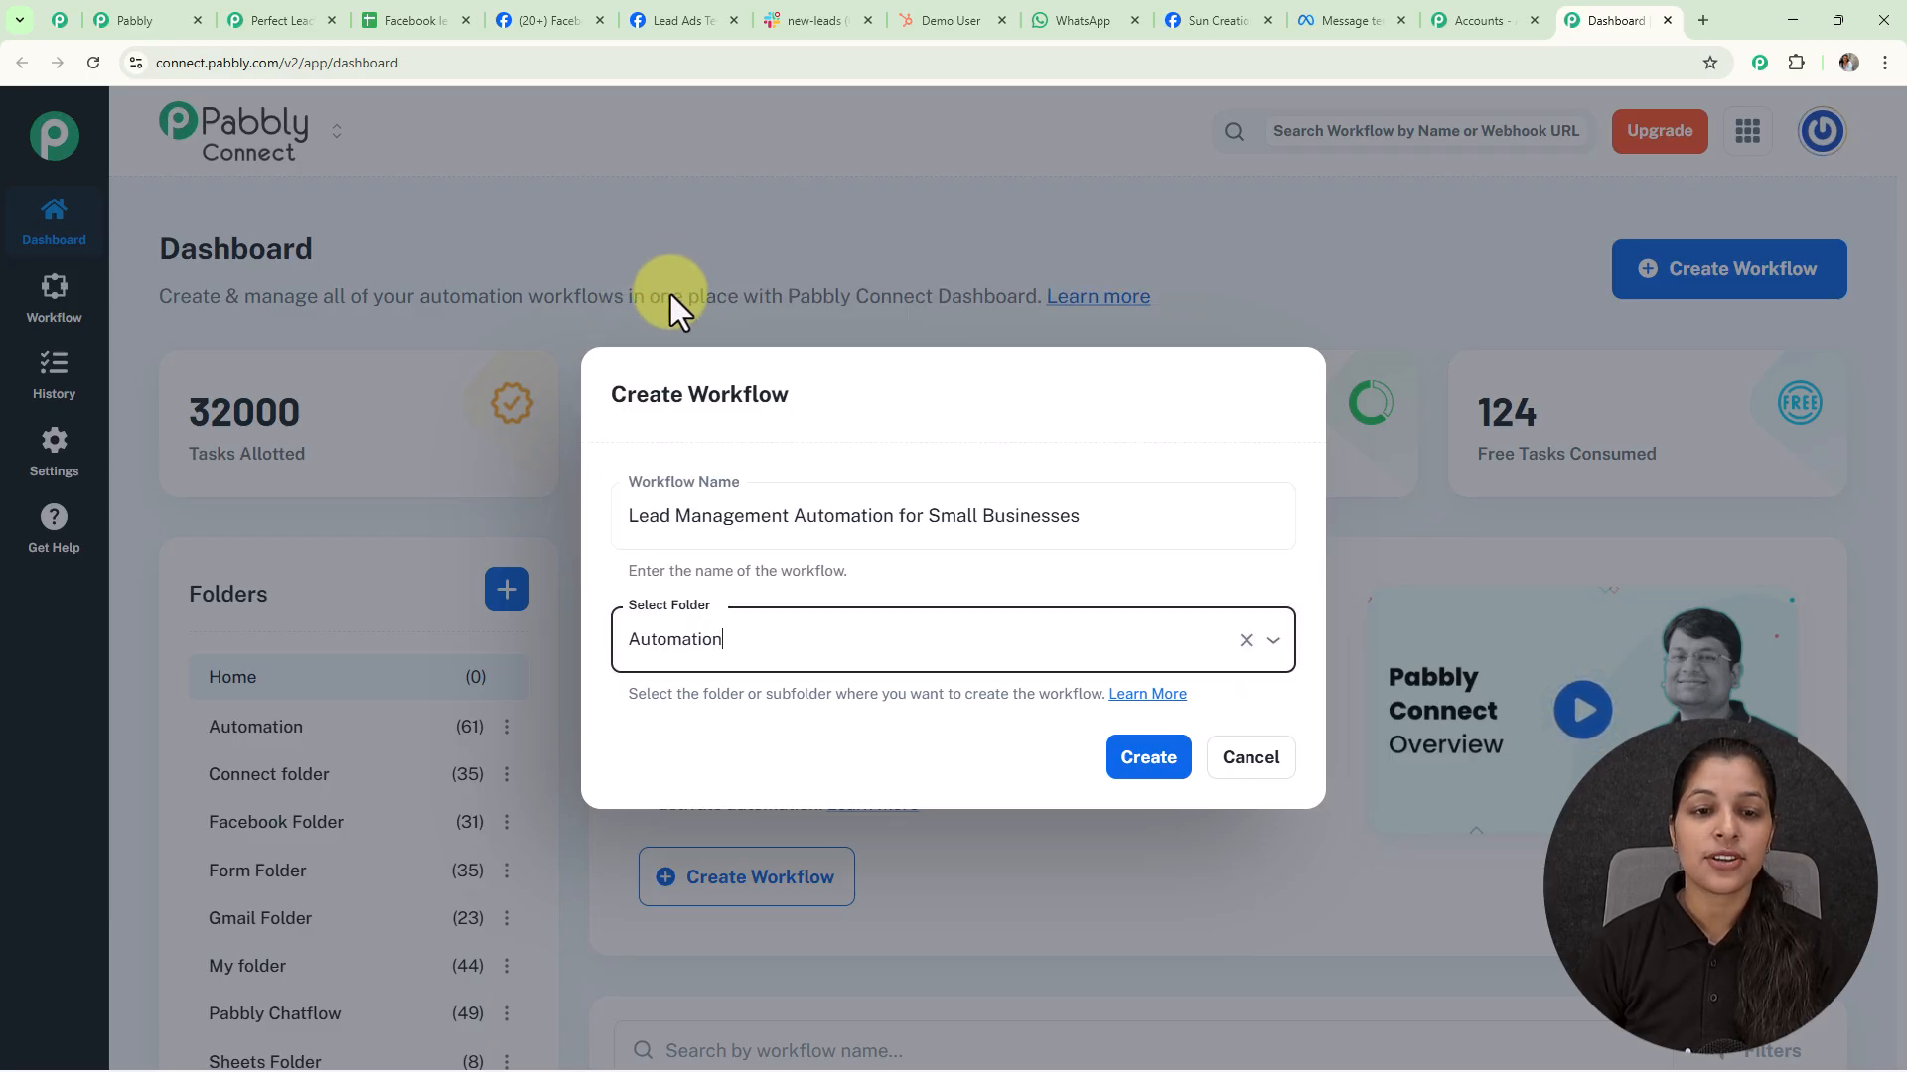
click(1130, 772)
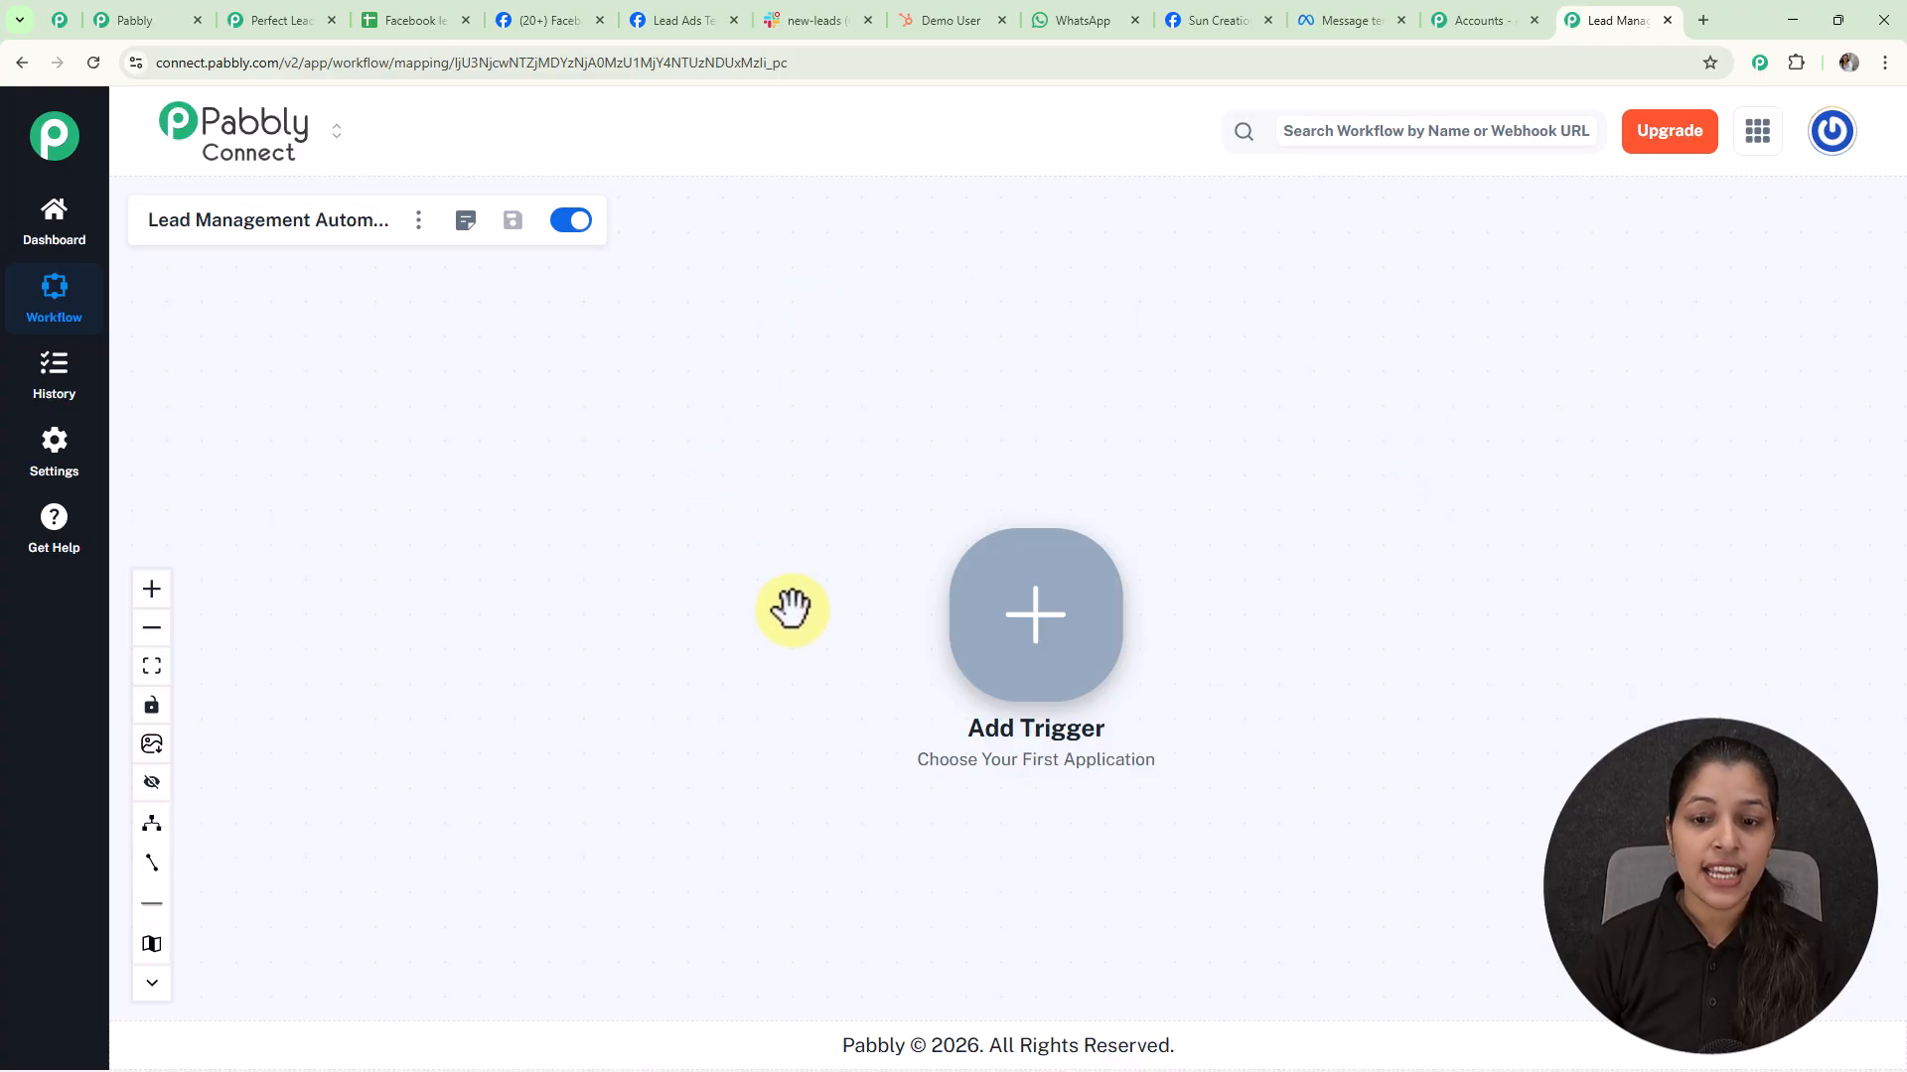
Set the trigger to Facebook Lead Ads with the New Lead Instant event
click(1016, 636)
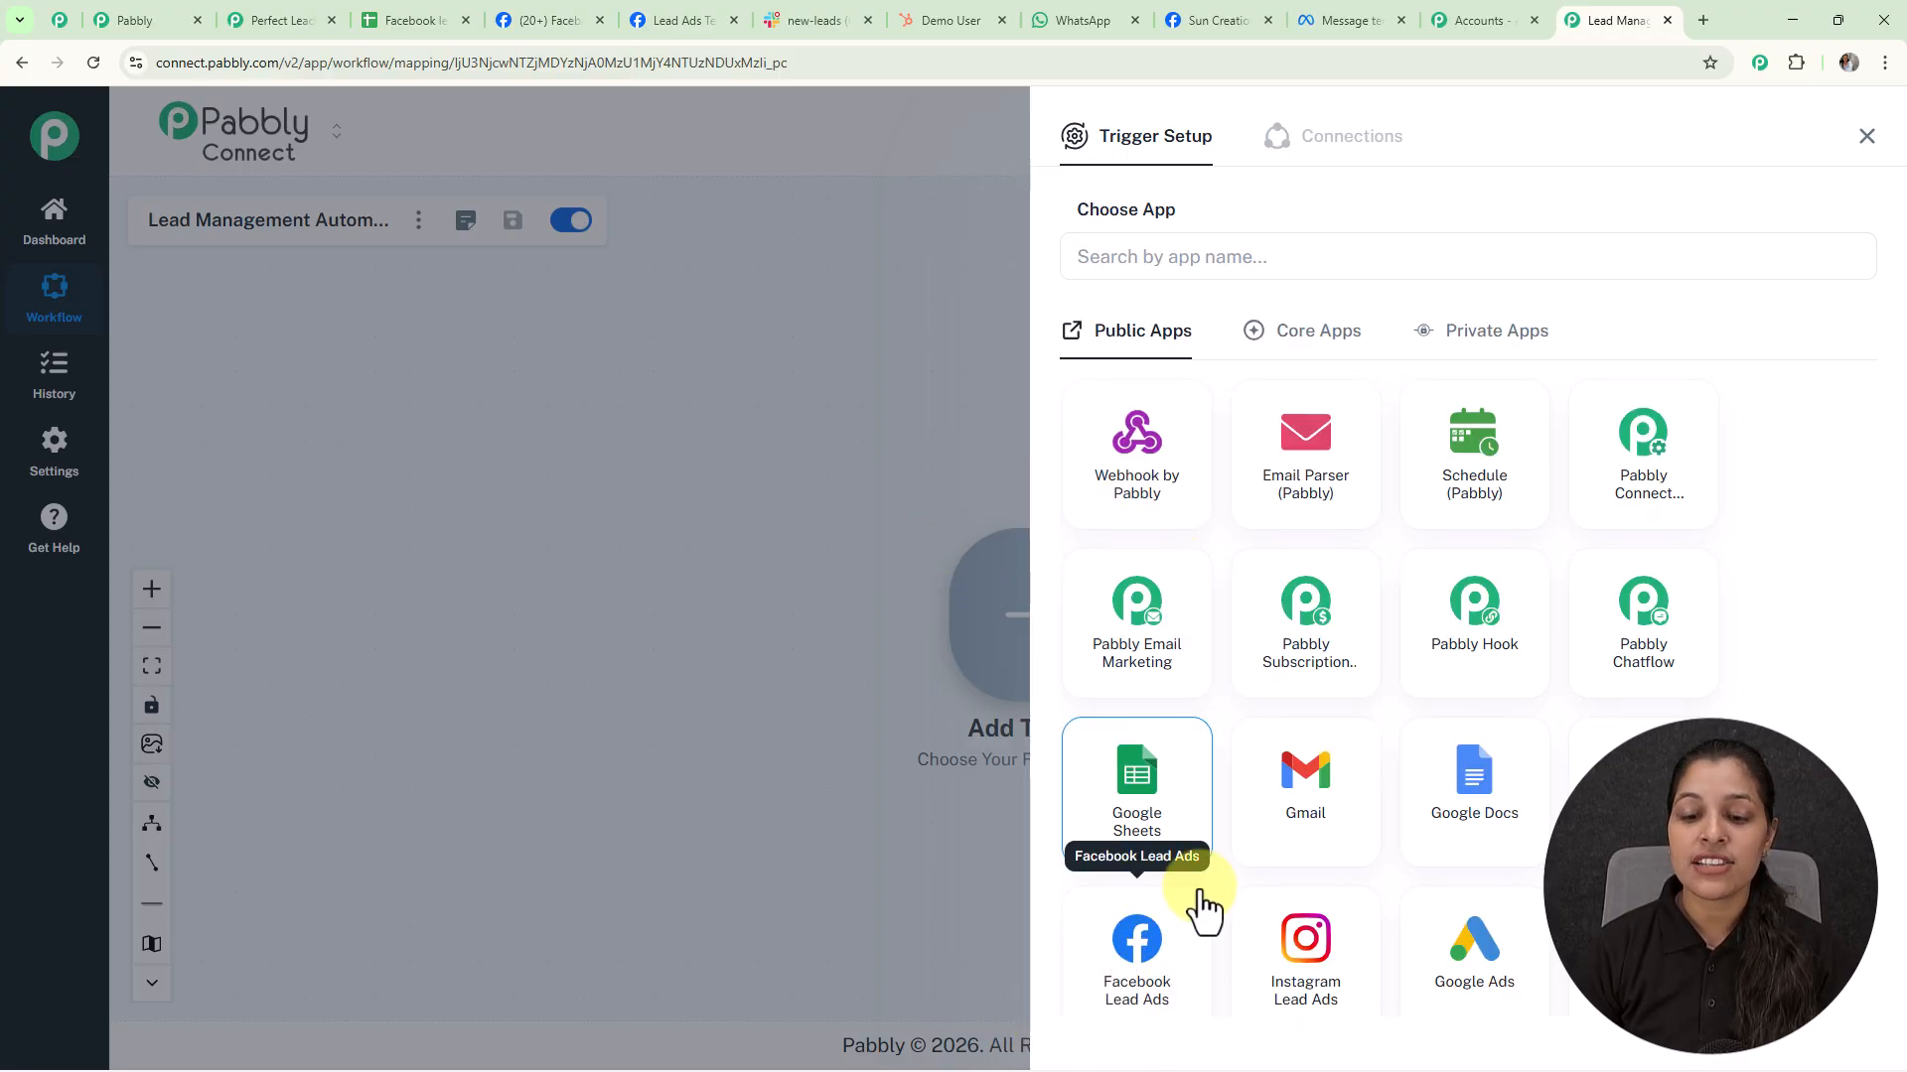
click(1202, 928)
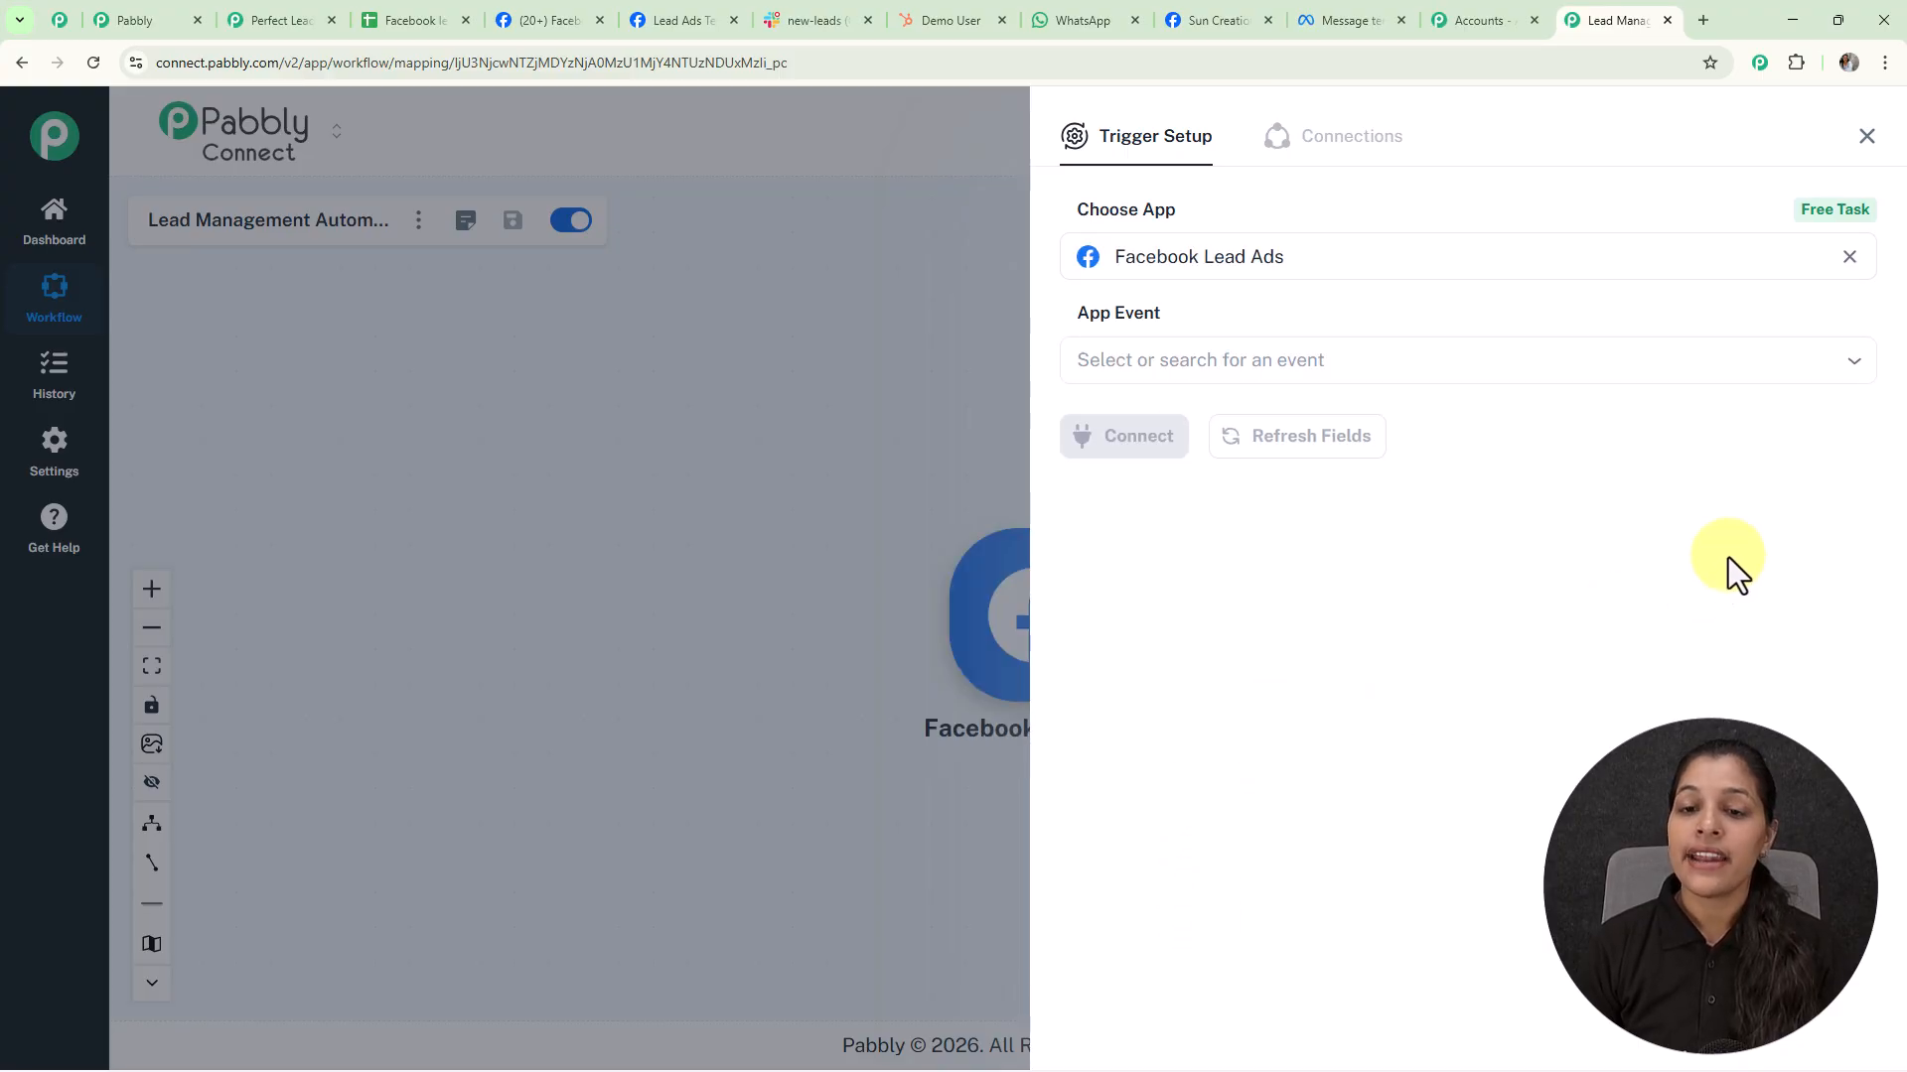
click(1553, 369)
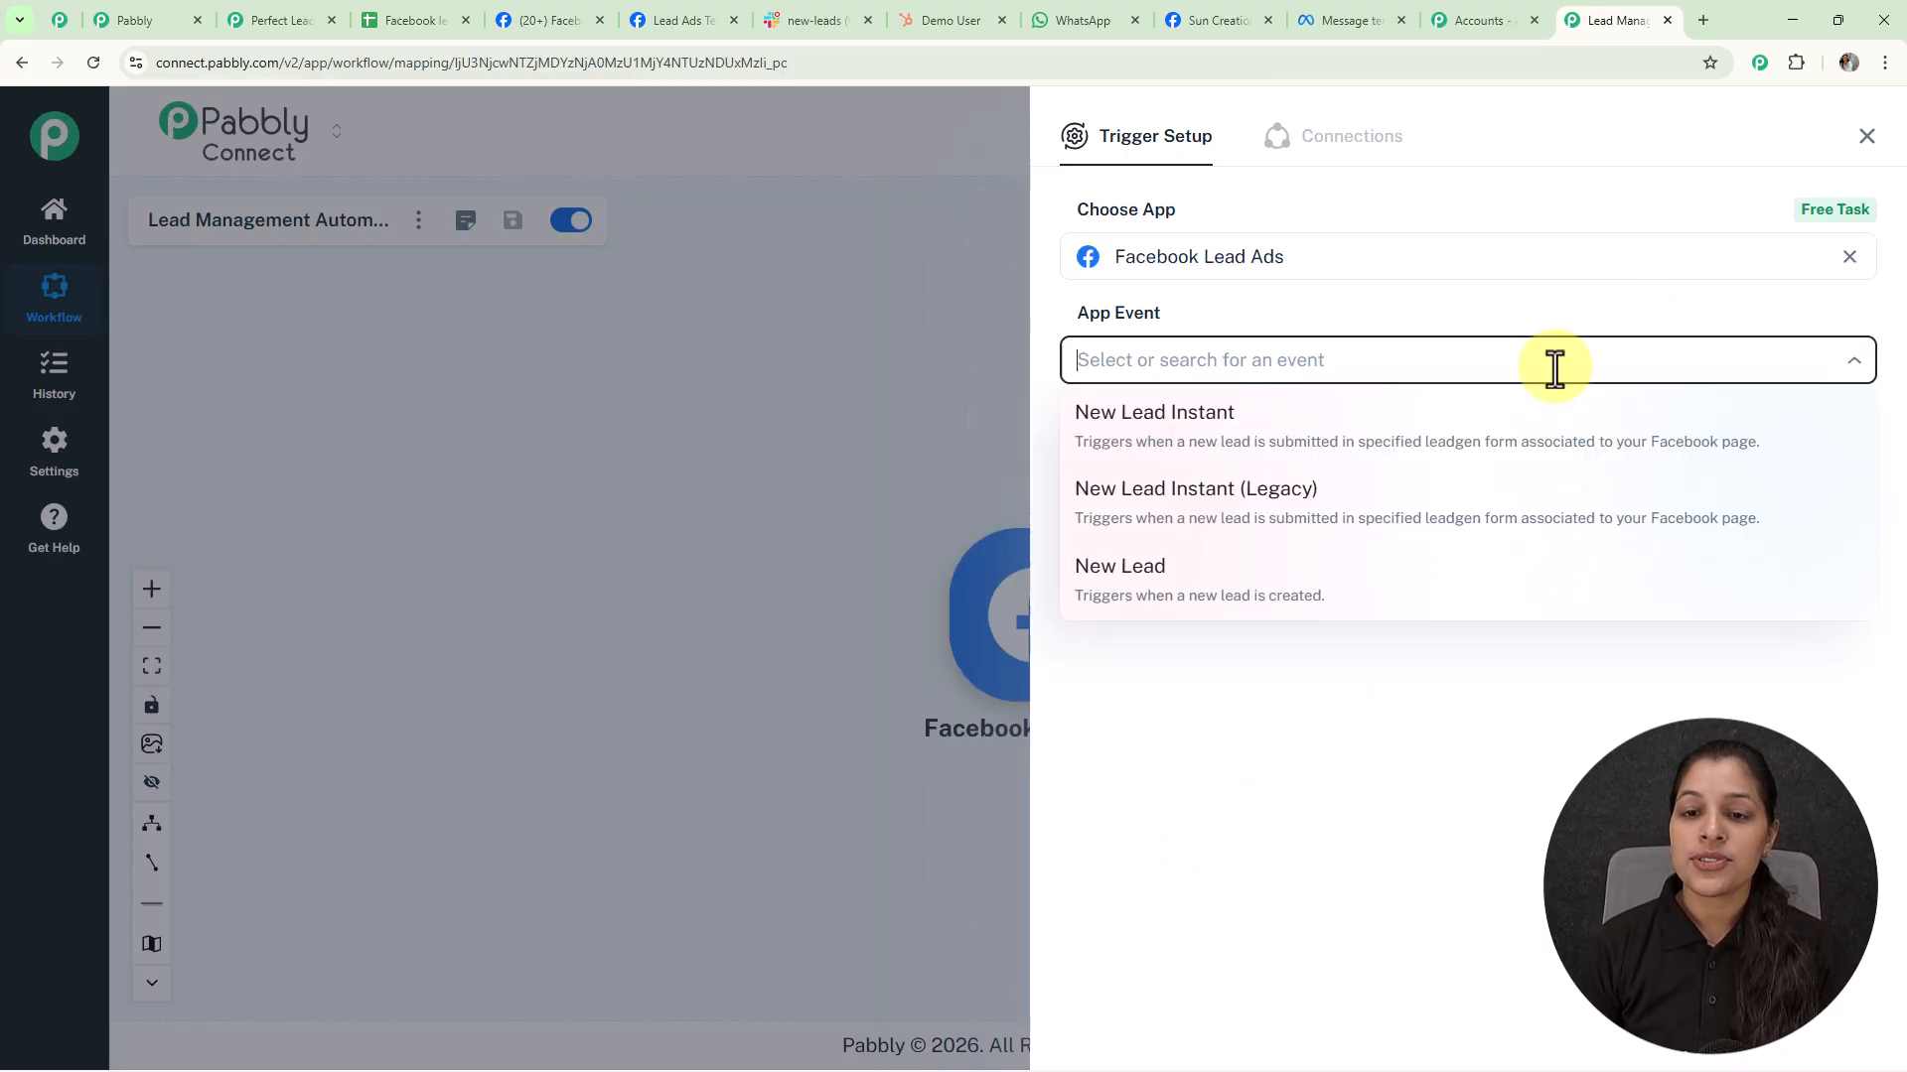
click(1201, 432)
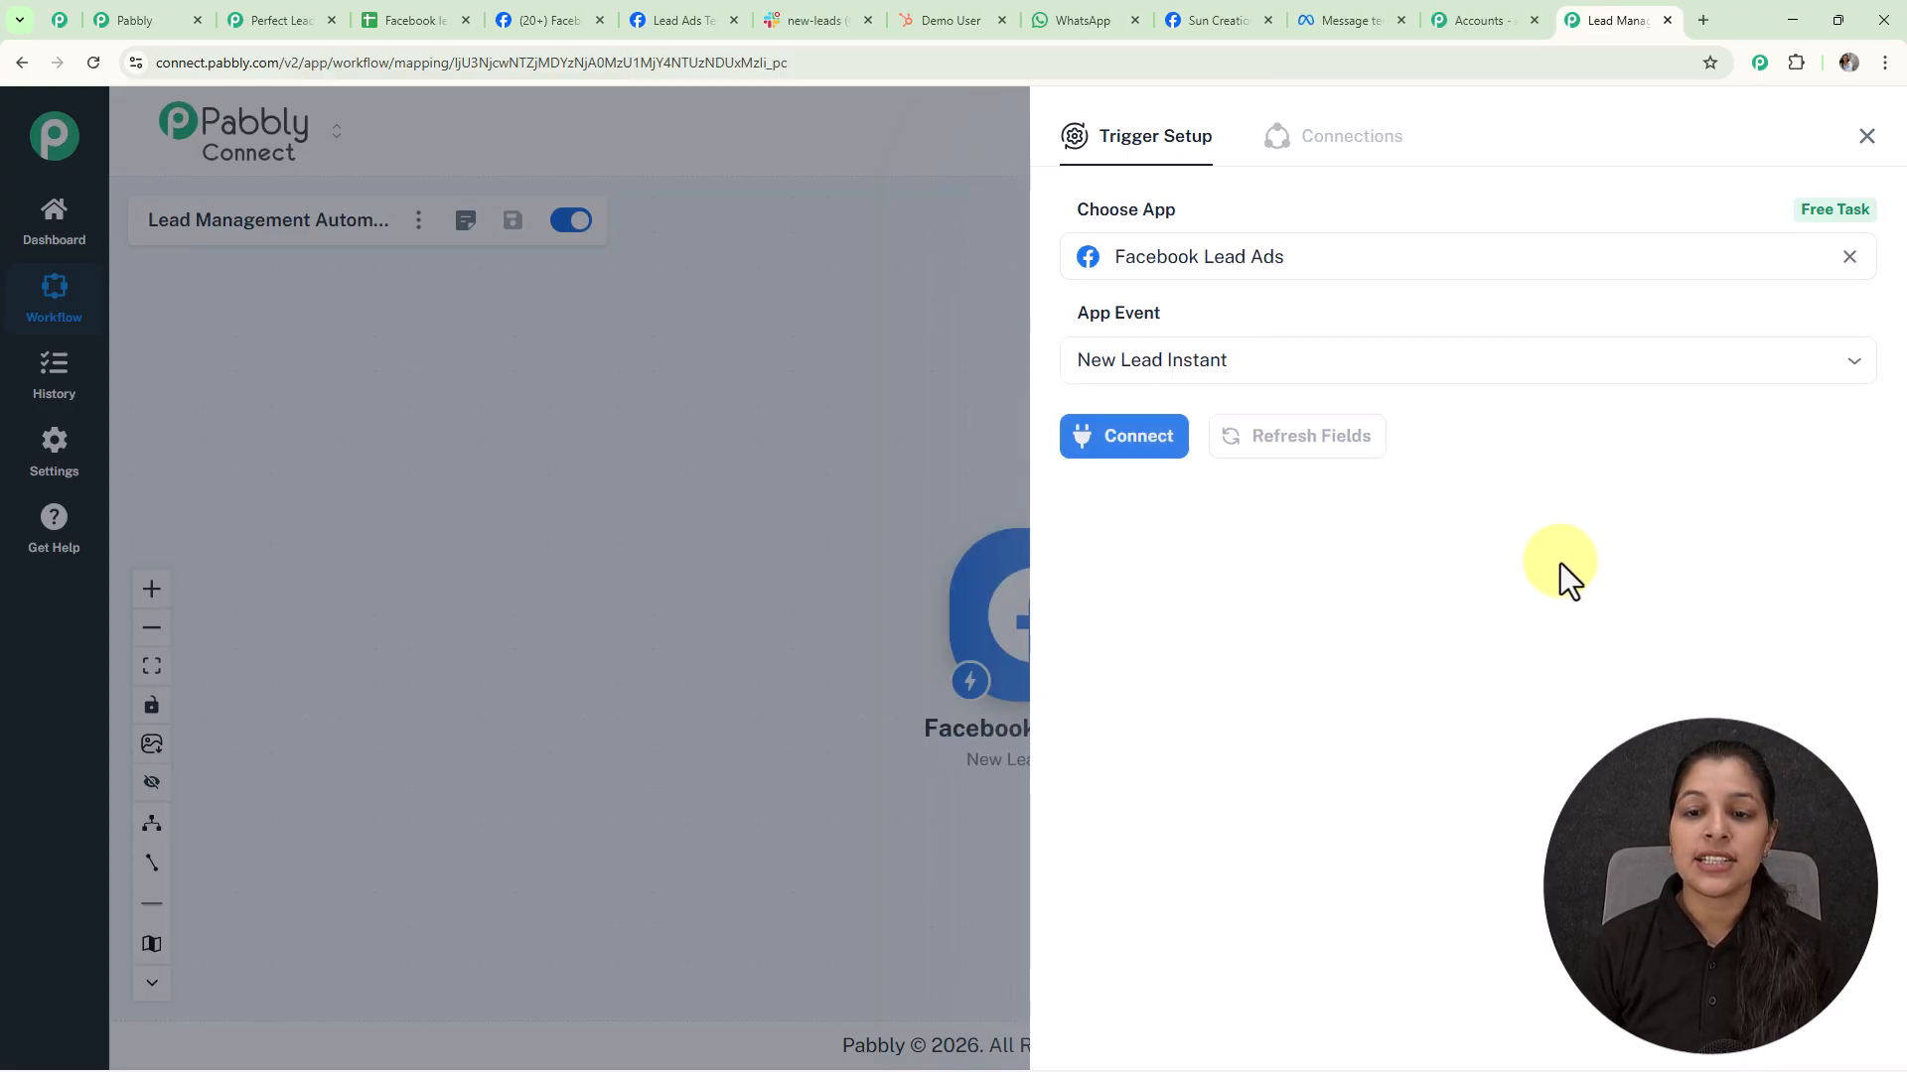
Create a new Facebook Lead Ads connection by authorizing with the Facebook account
click(1112, 453)
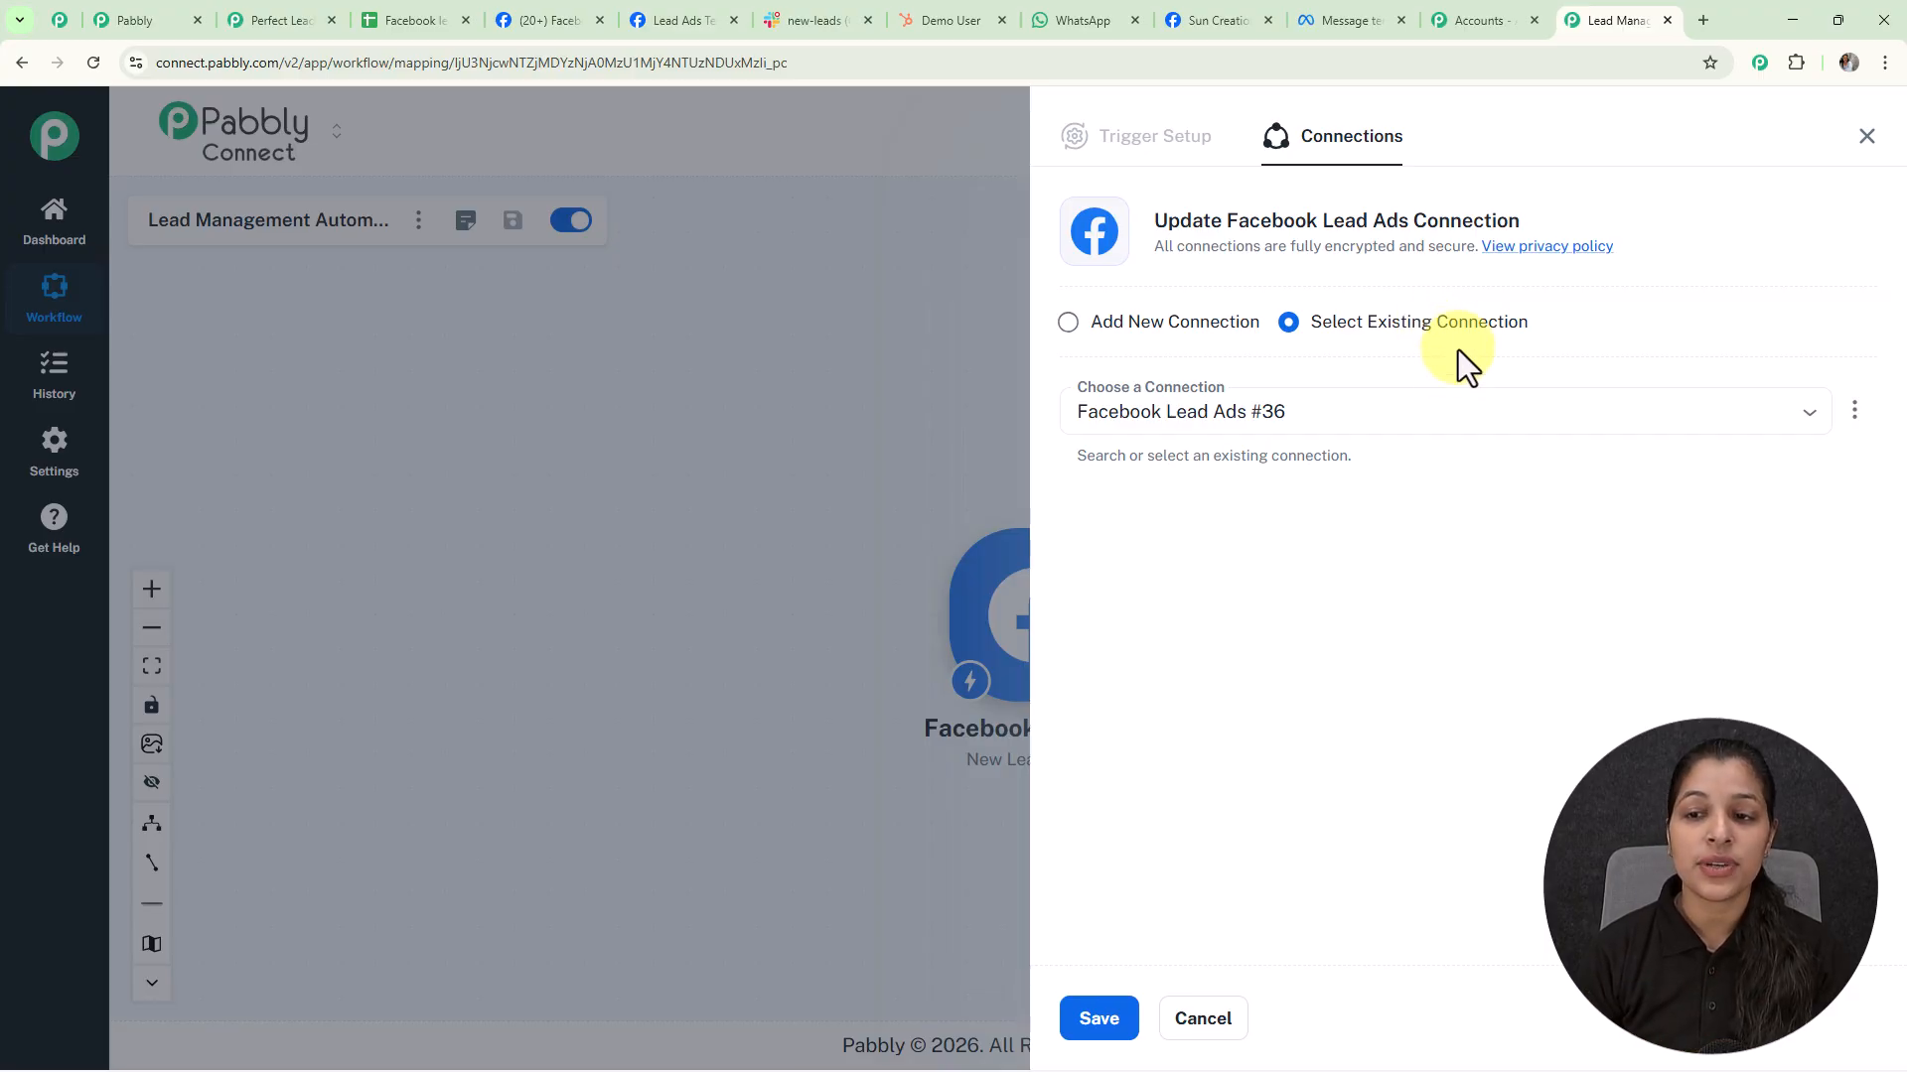
click(1072, 324)
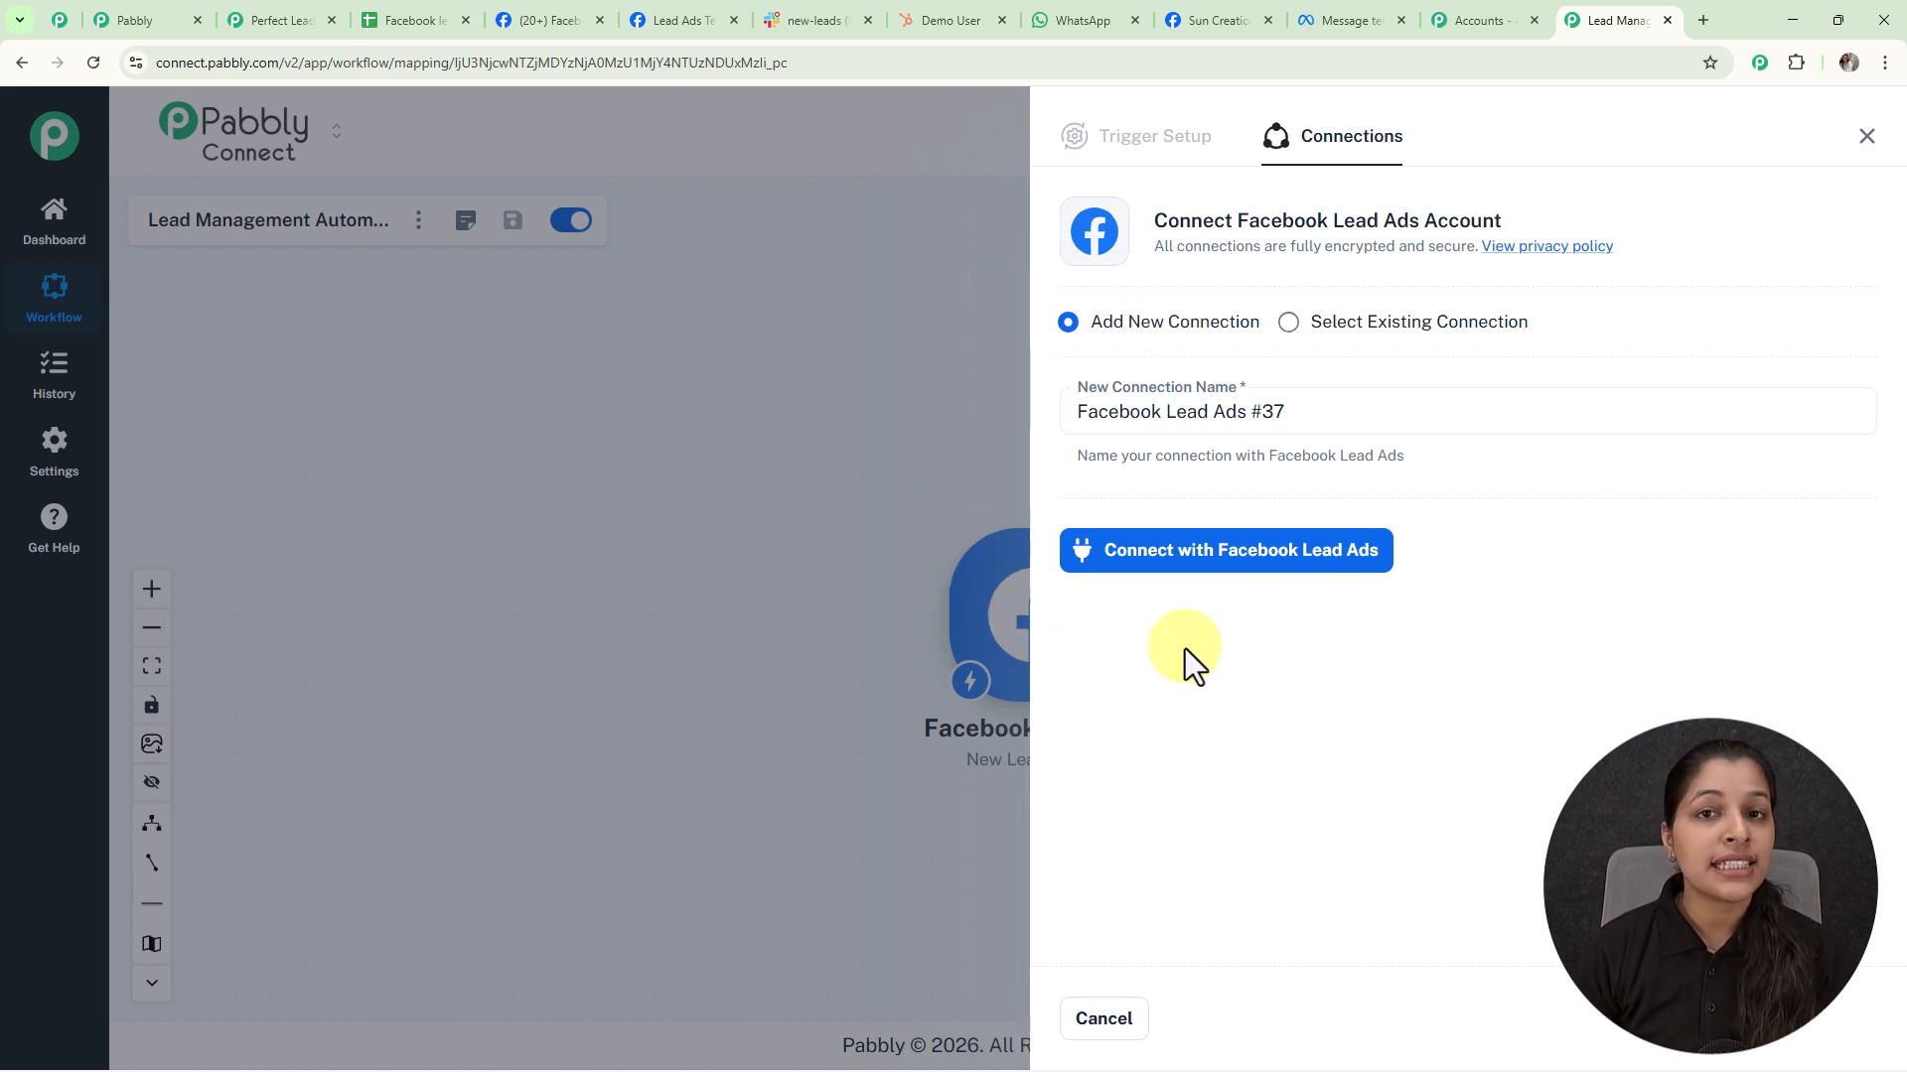
click(1223, 556)
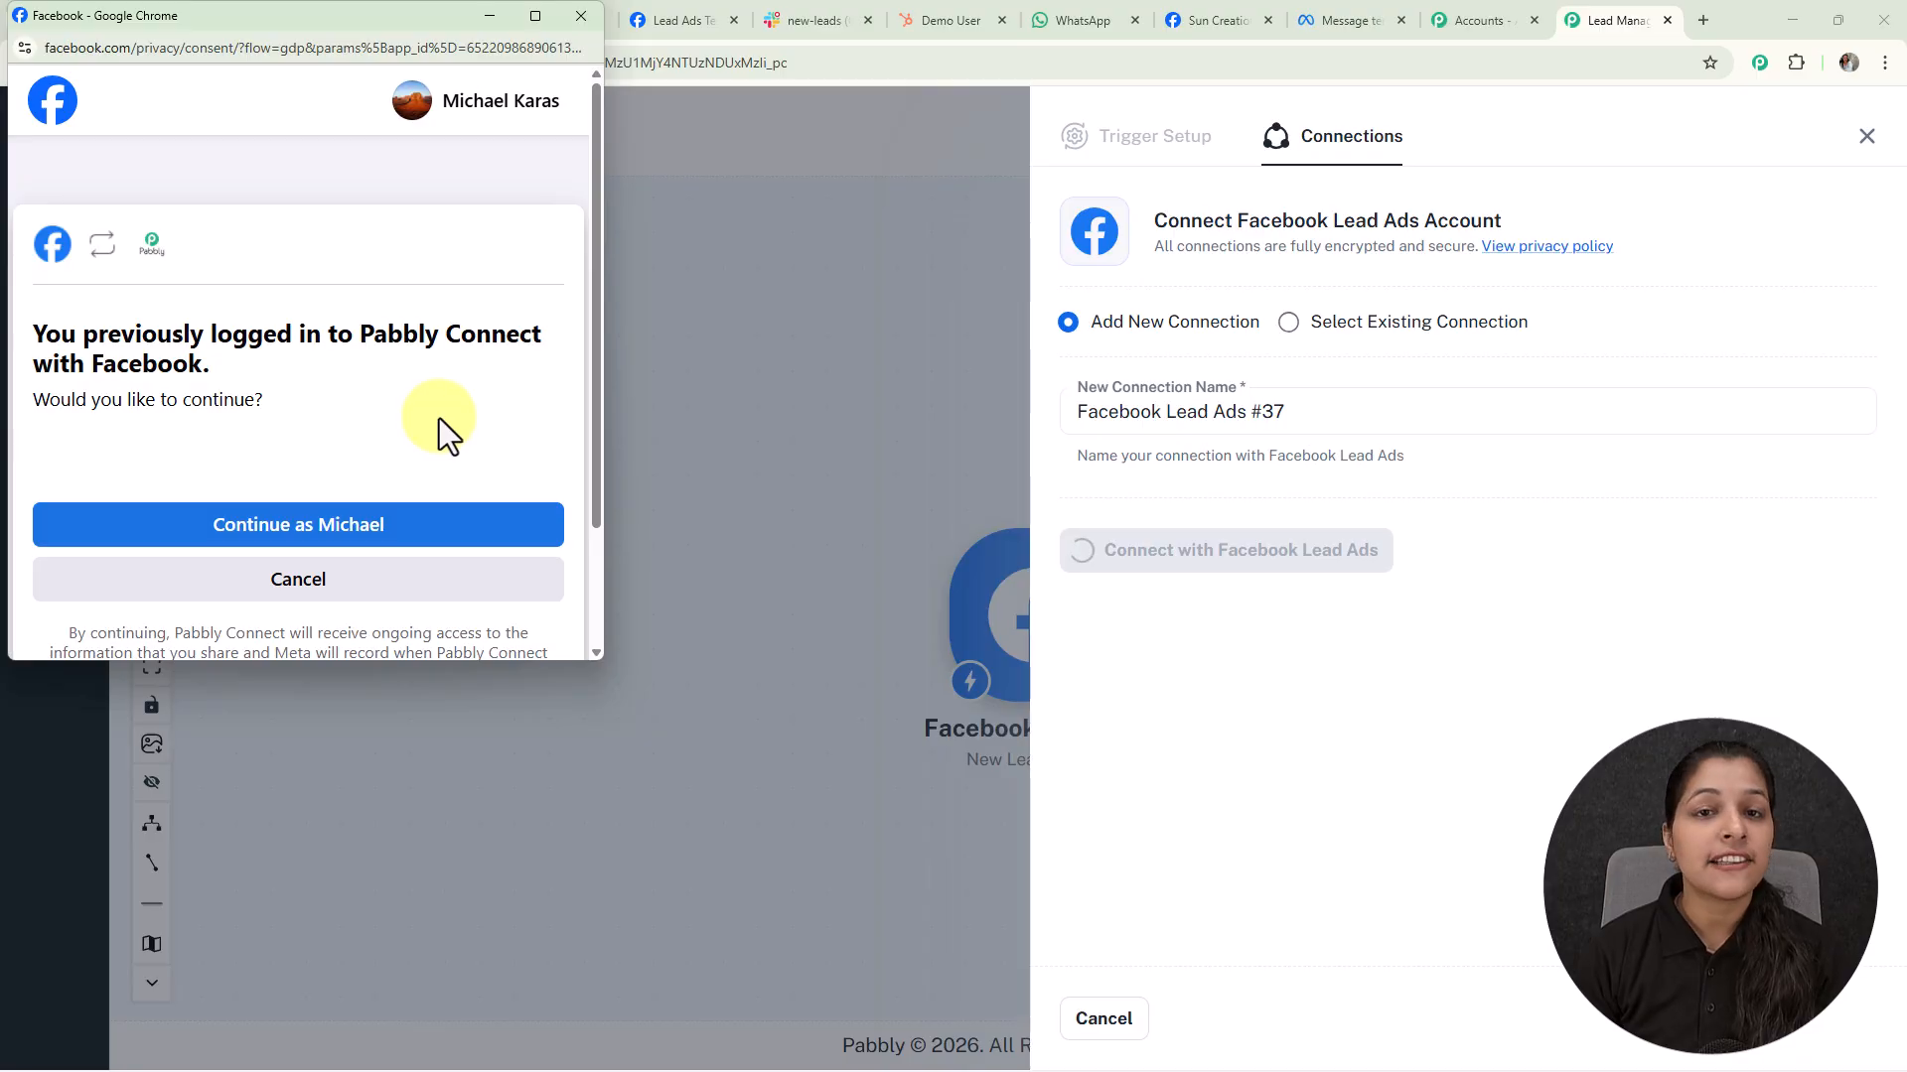
click(382, 536)
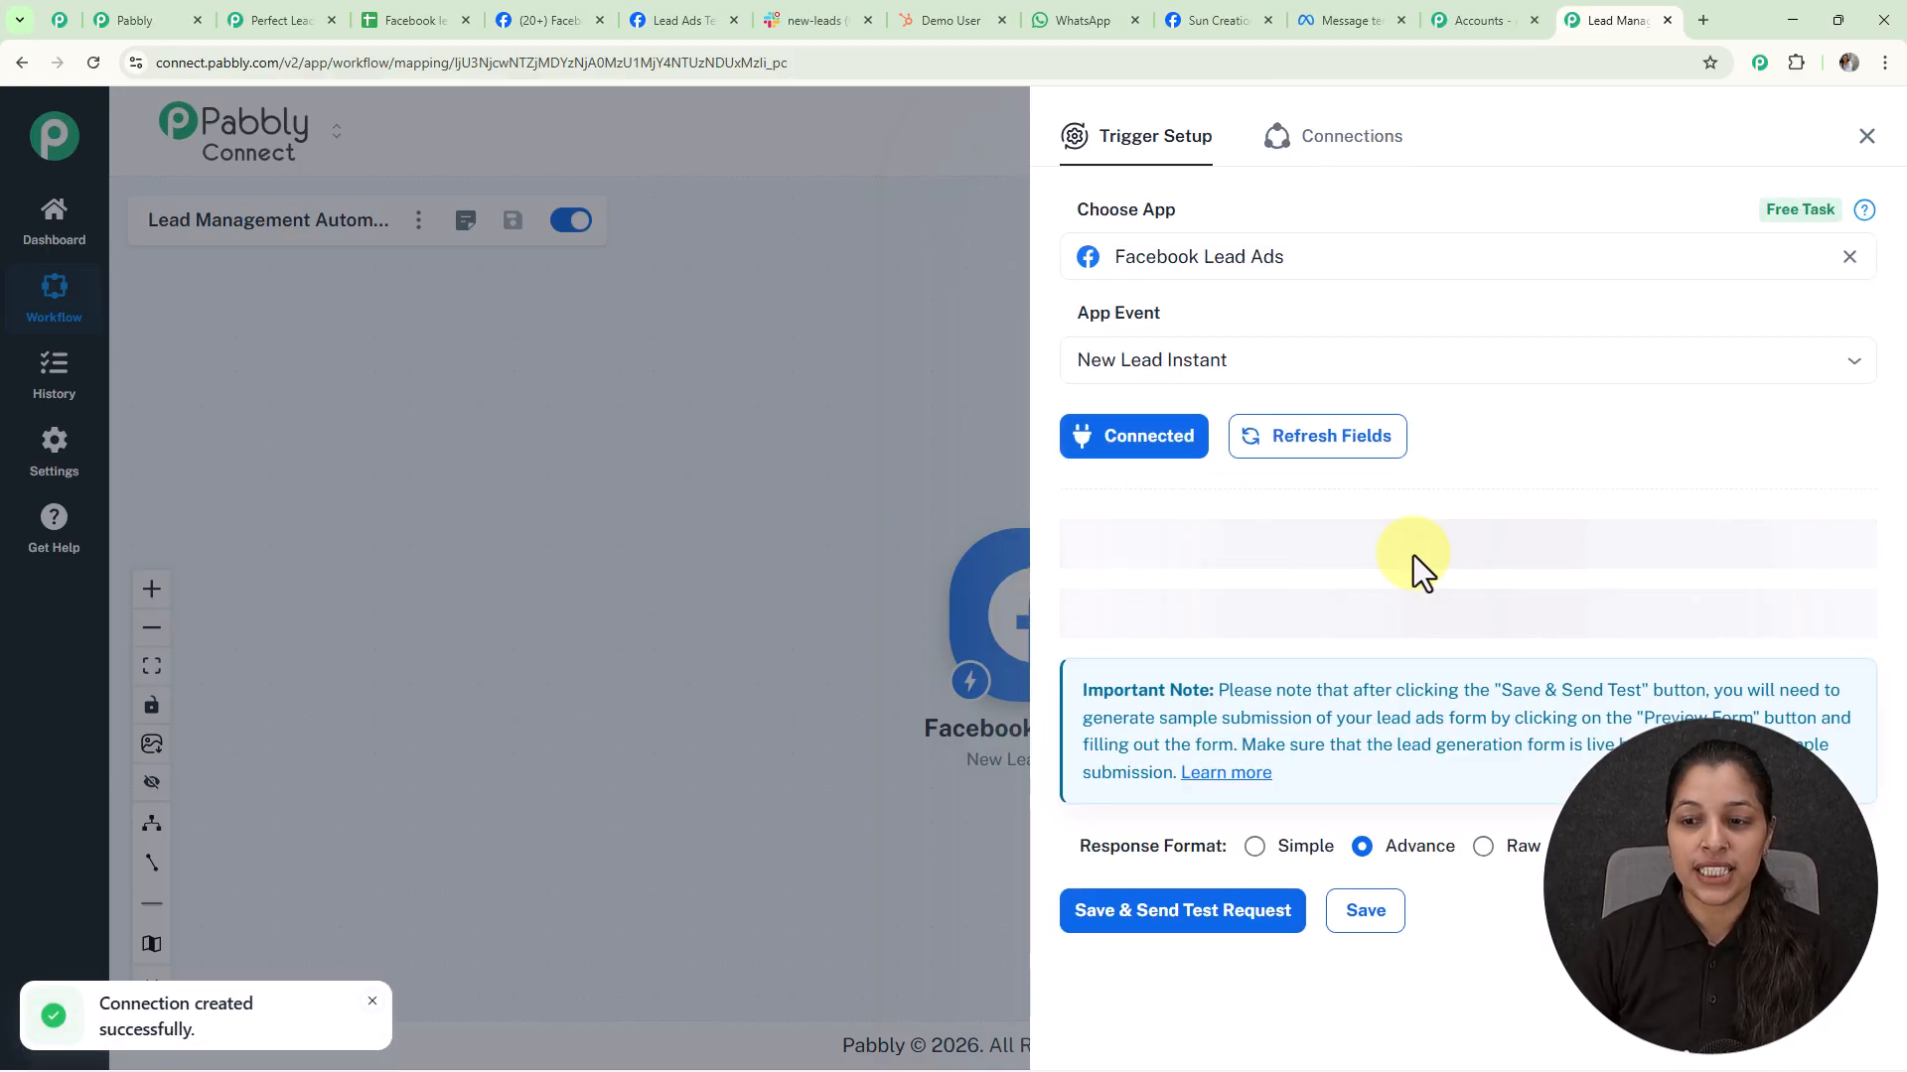
Point the trigger at The Magic Makers page and New Leads form with Simple responses, then save
scroll(1414, 556, down, 1)
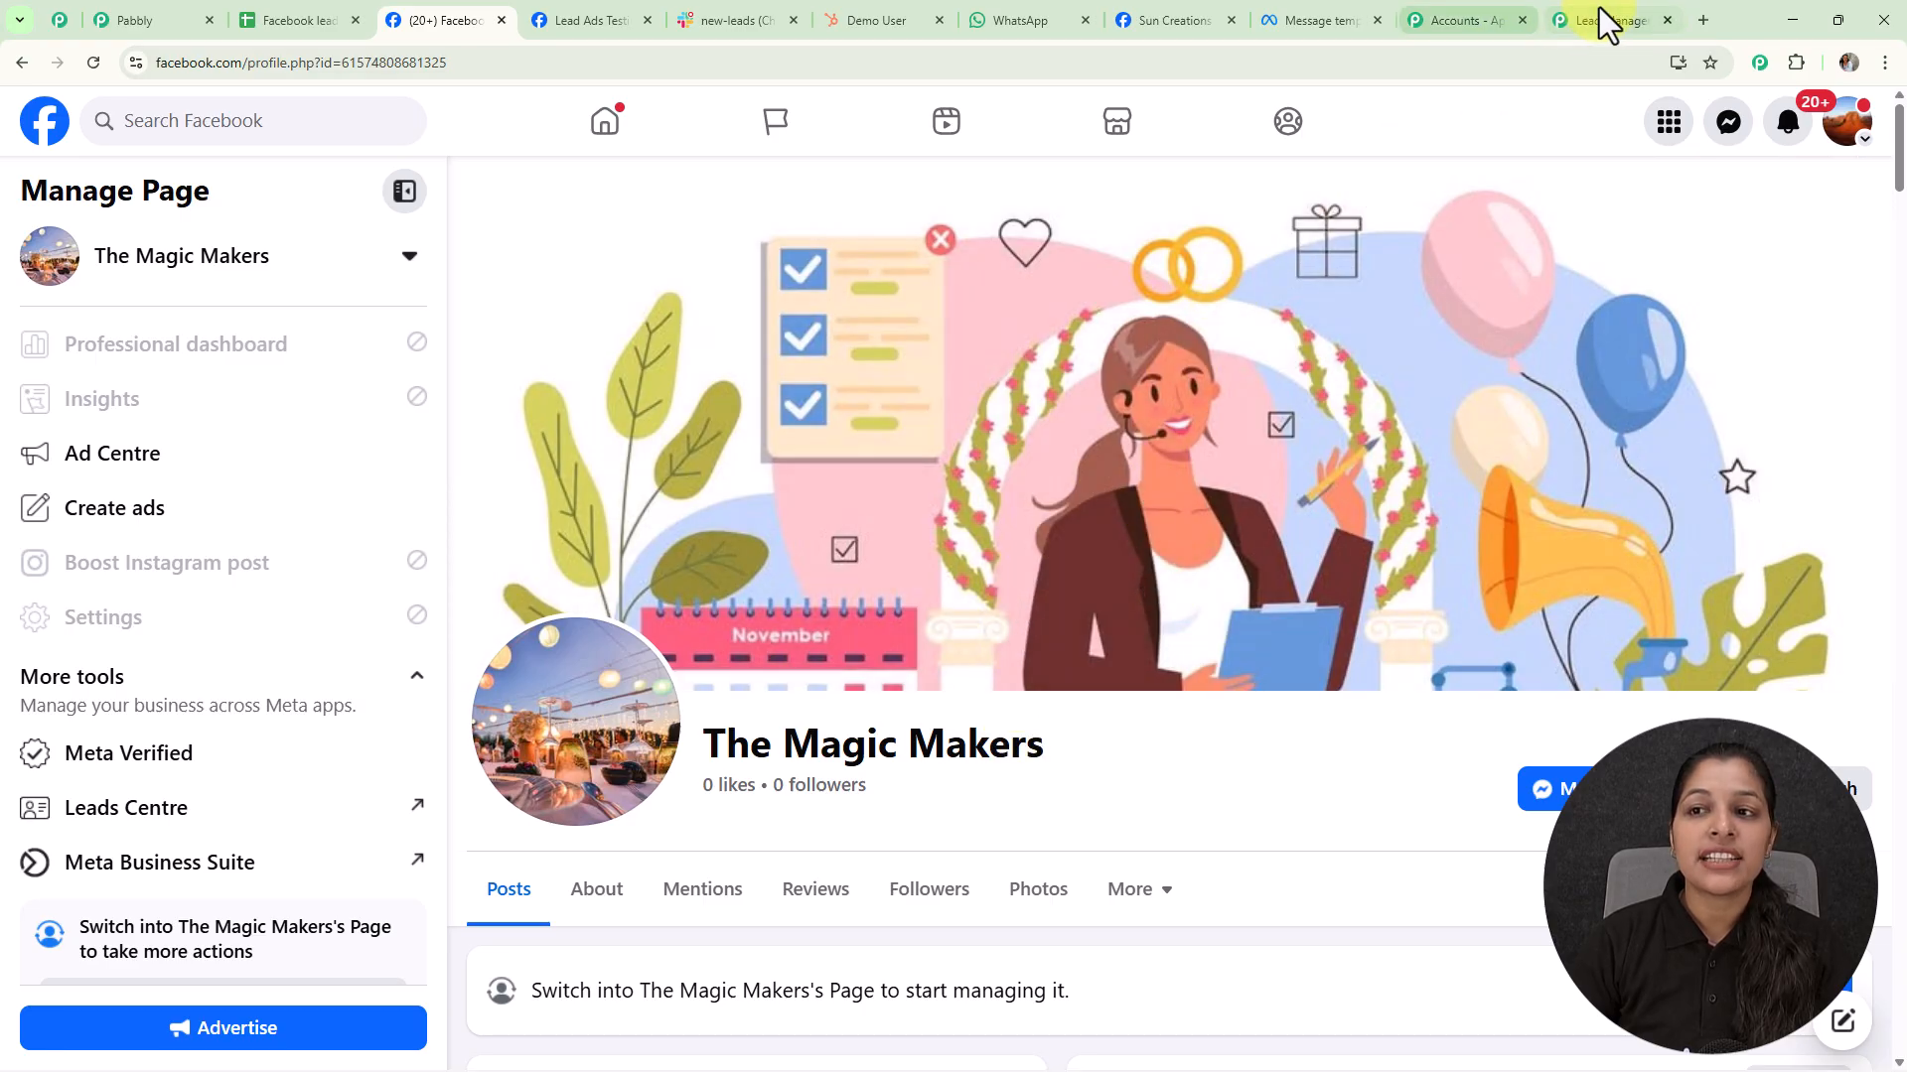
click(1603, 20)
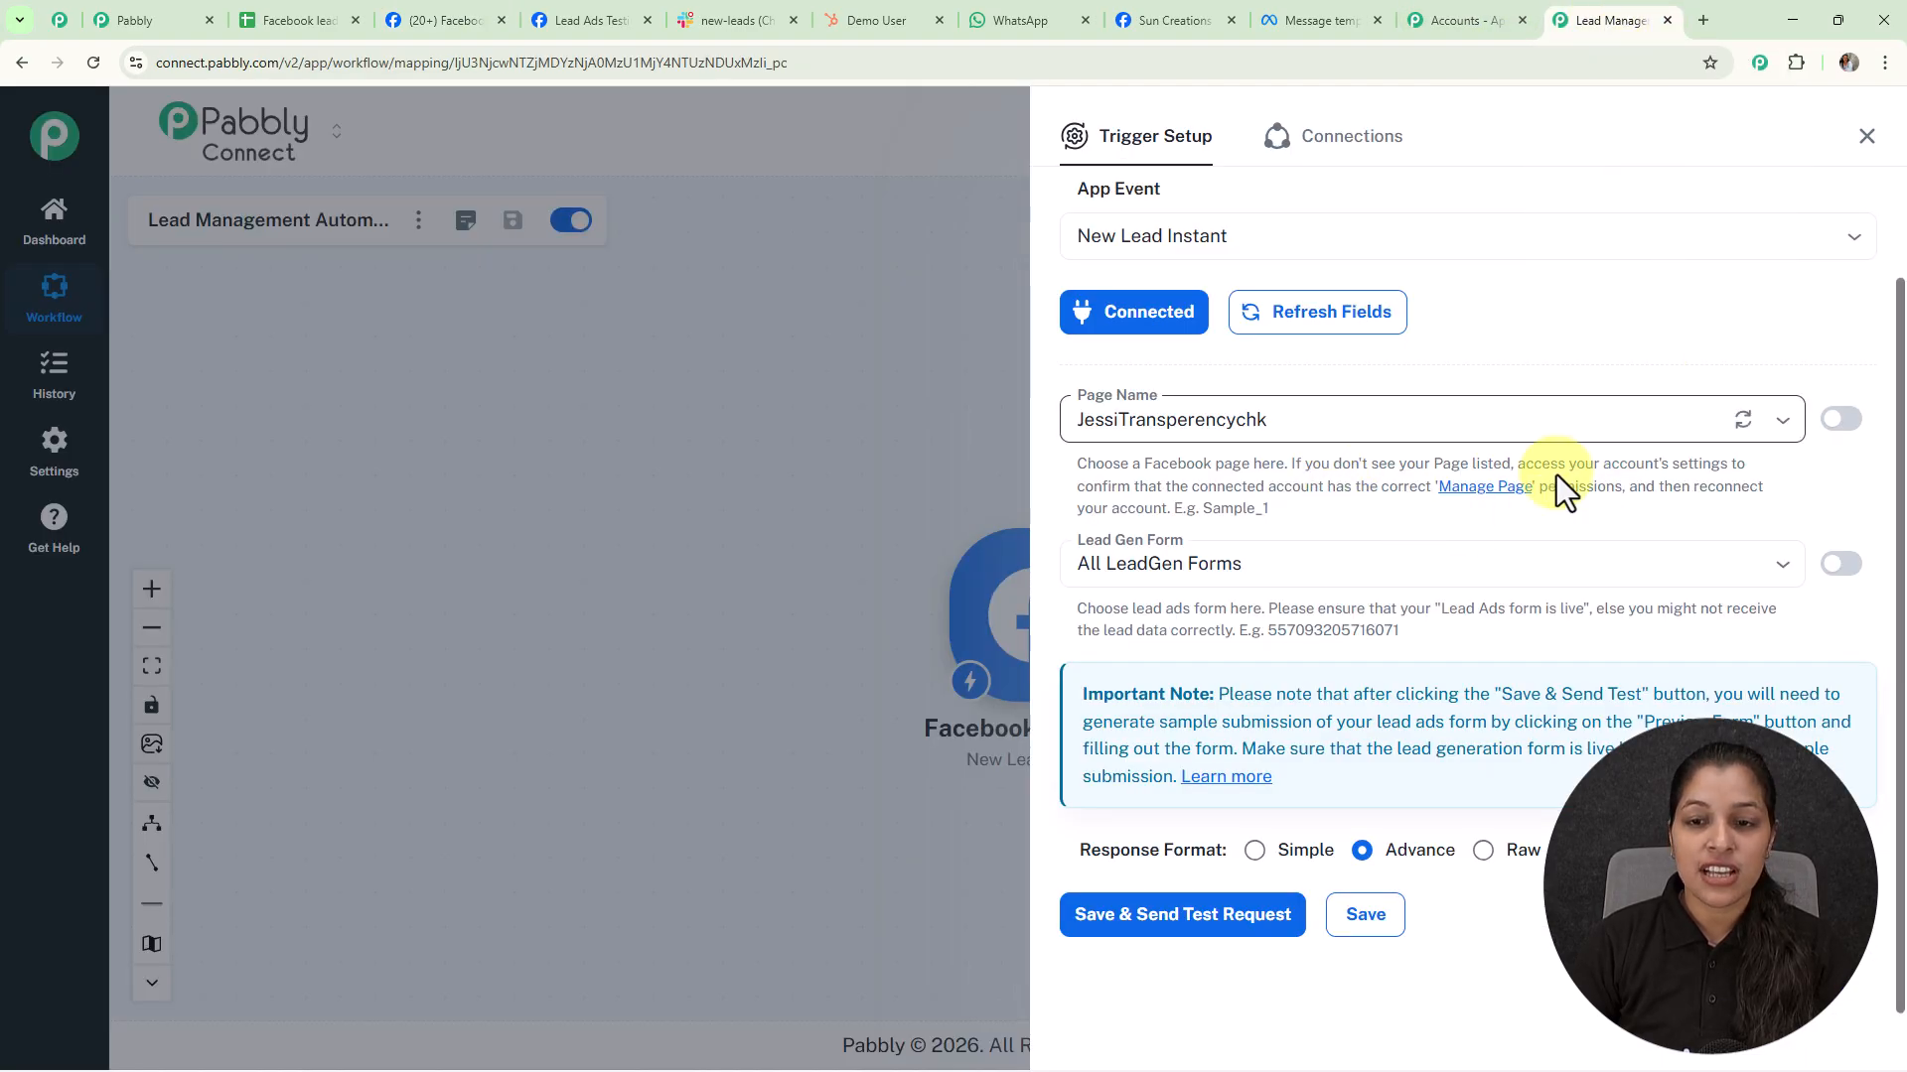
click(1784, 421)
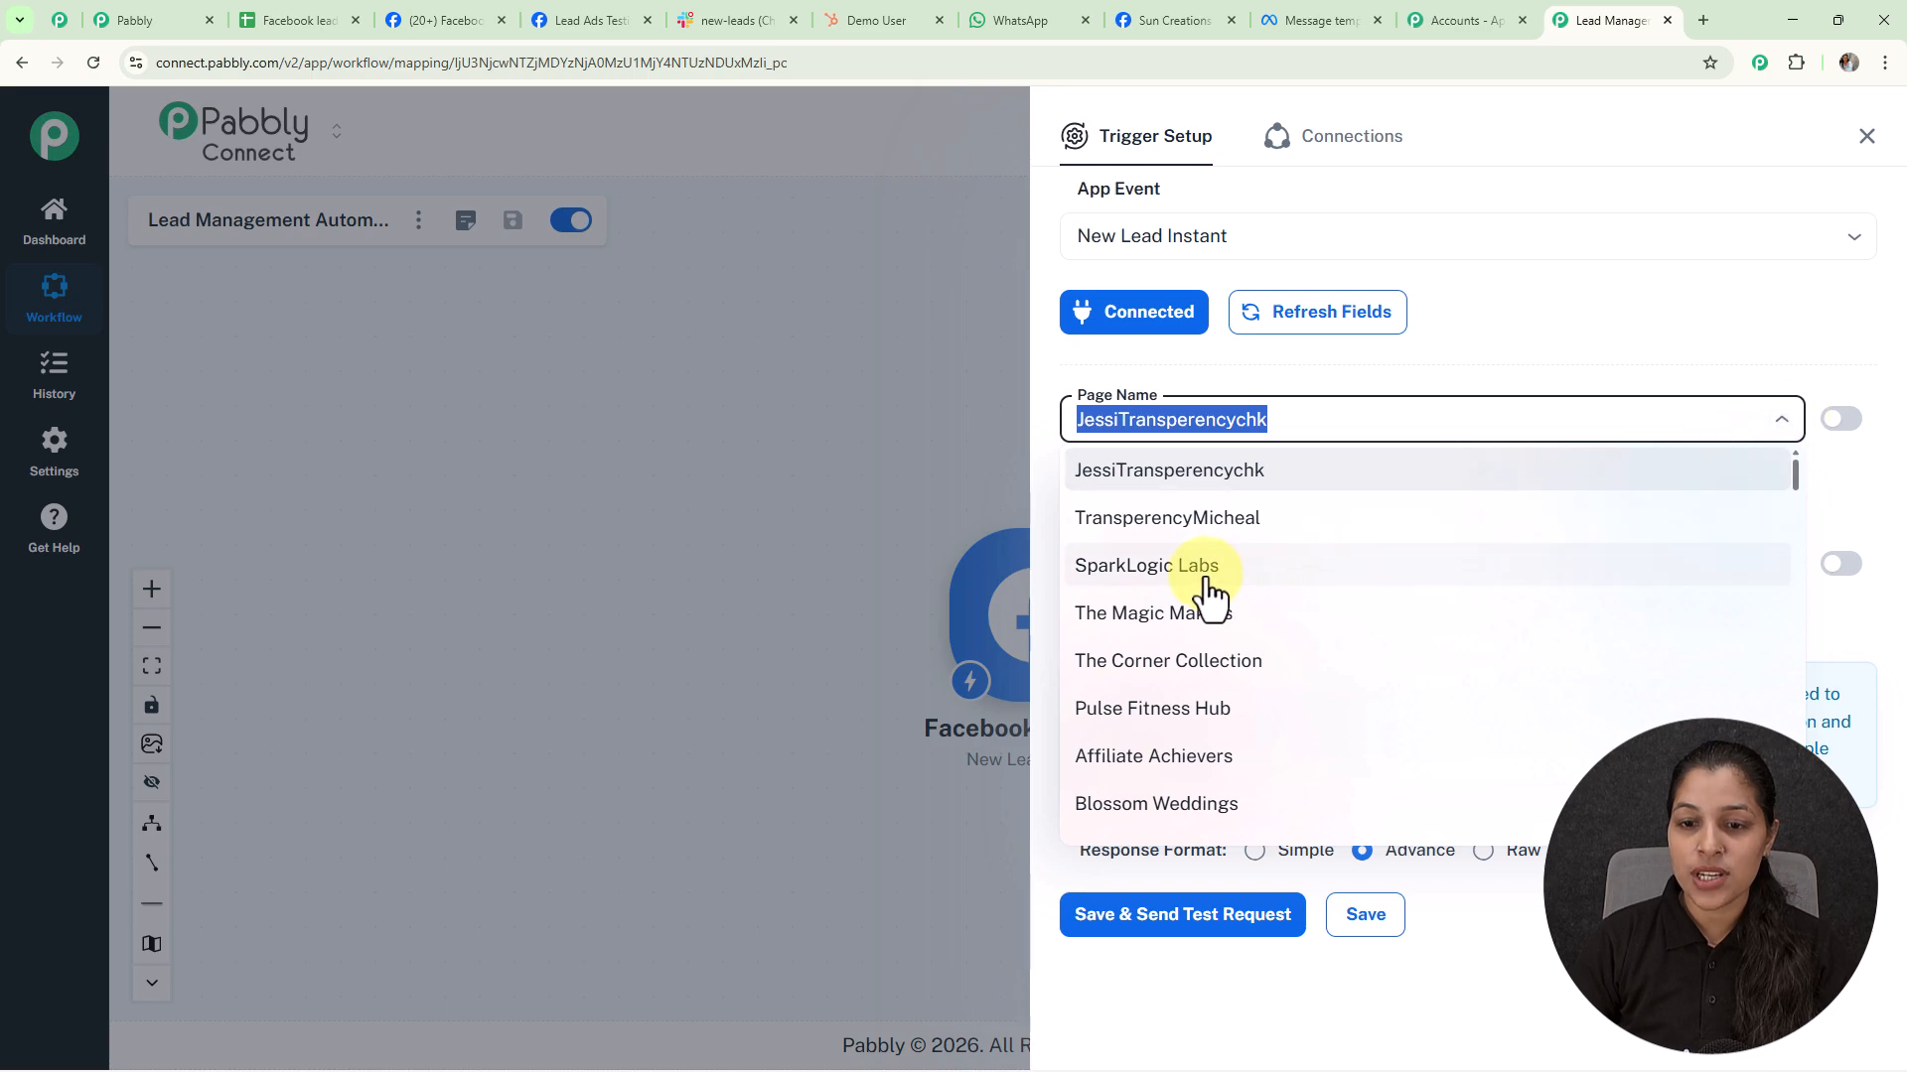
click(1172, 628)
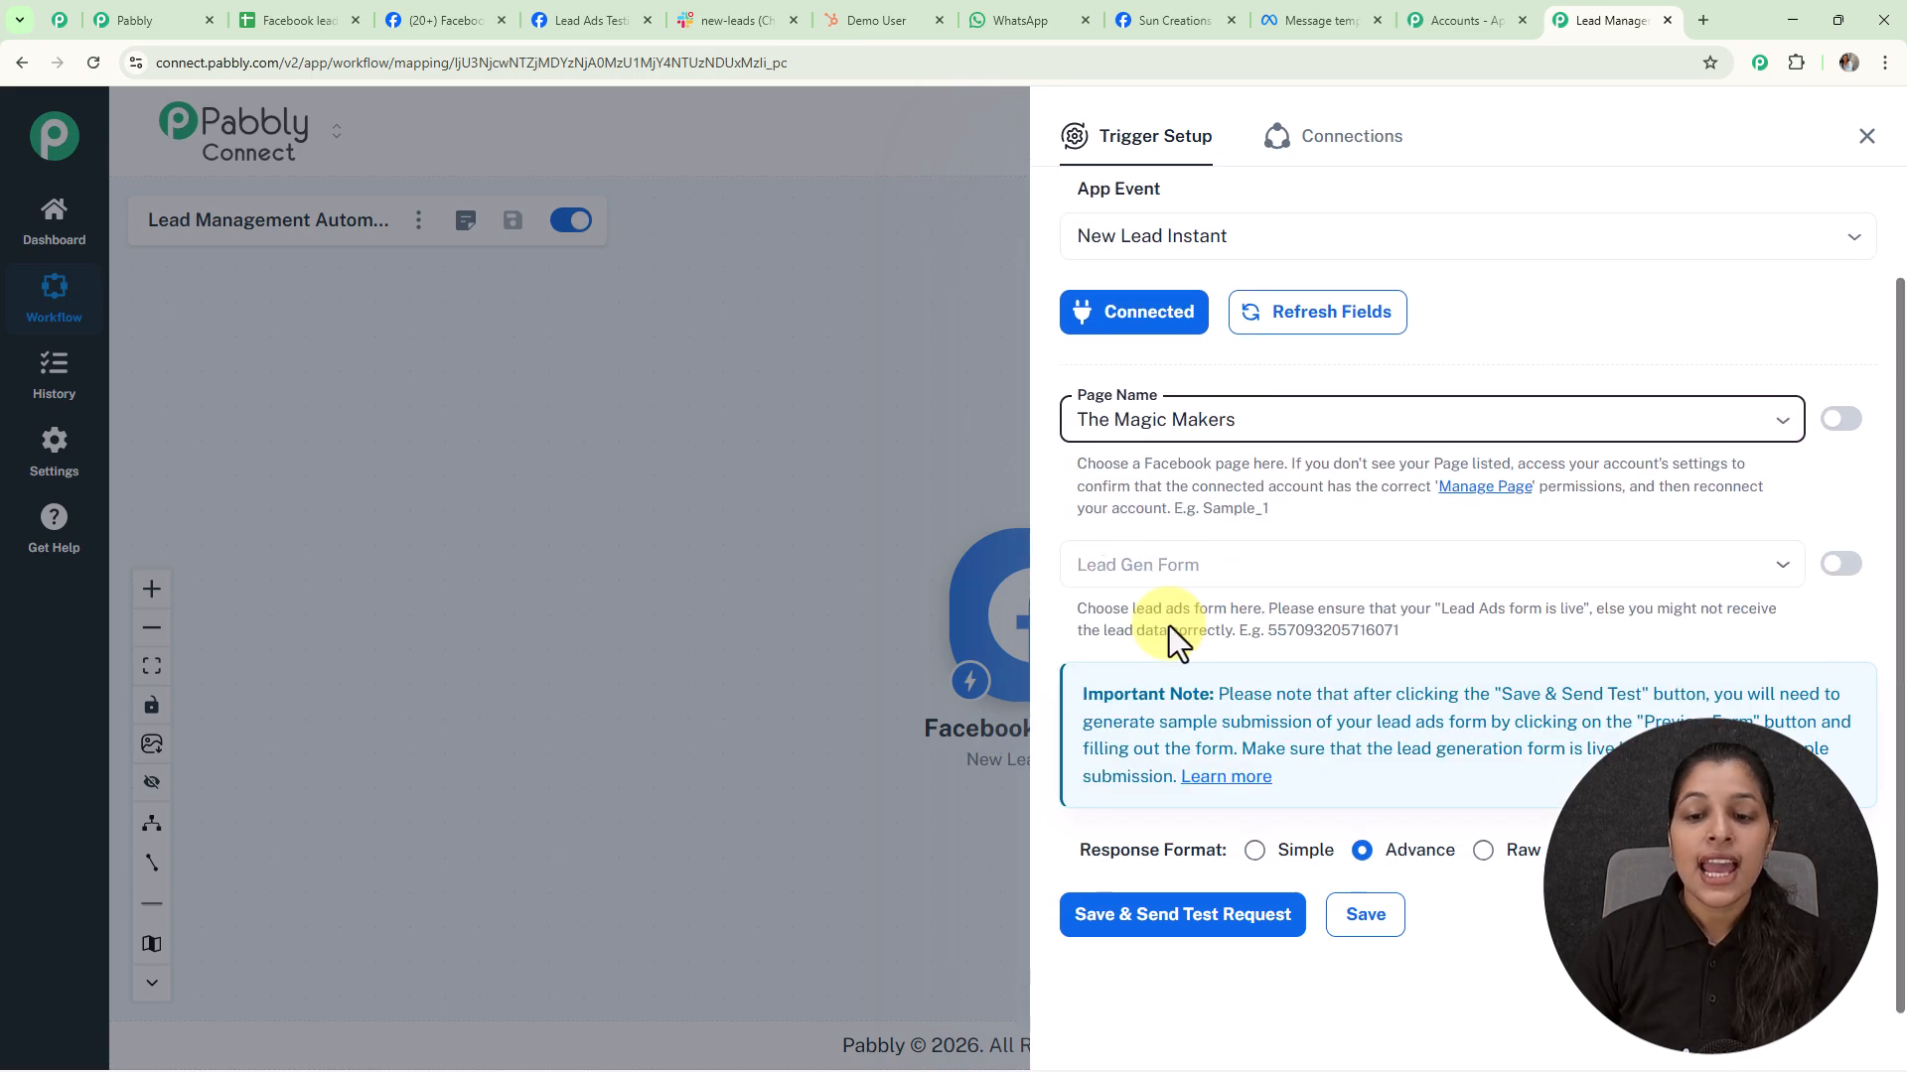
click(1782, 566)
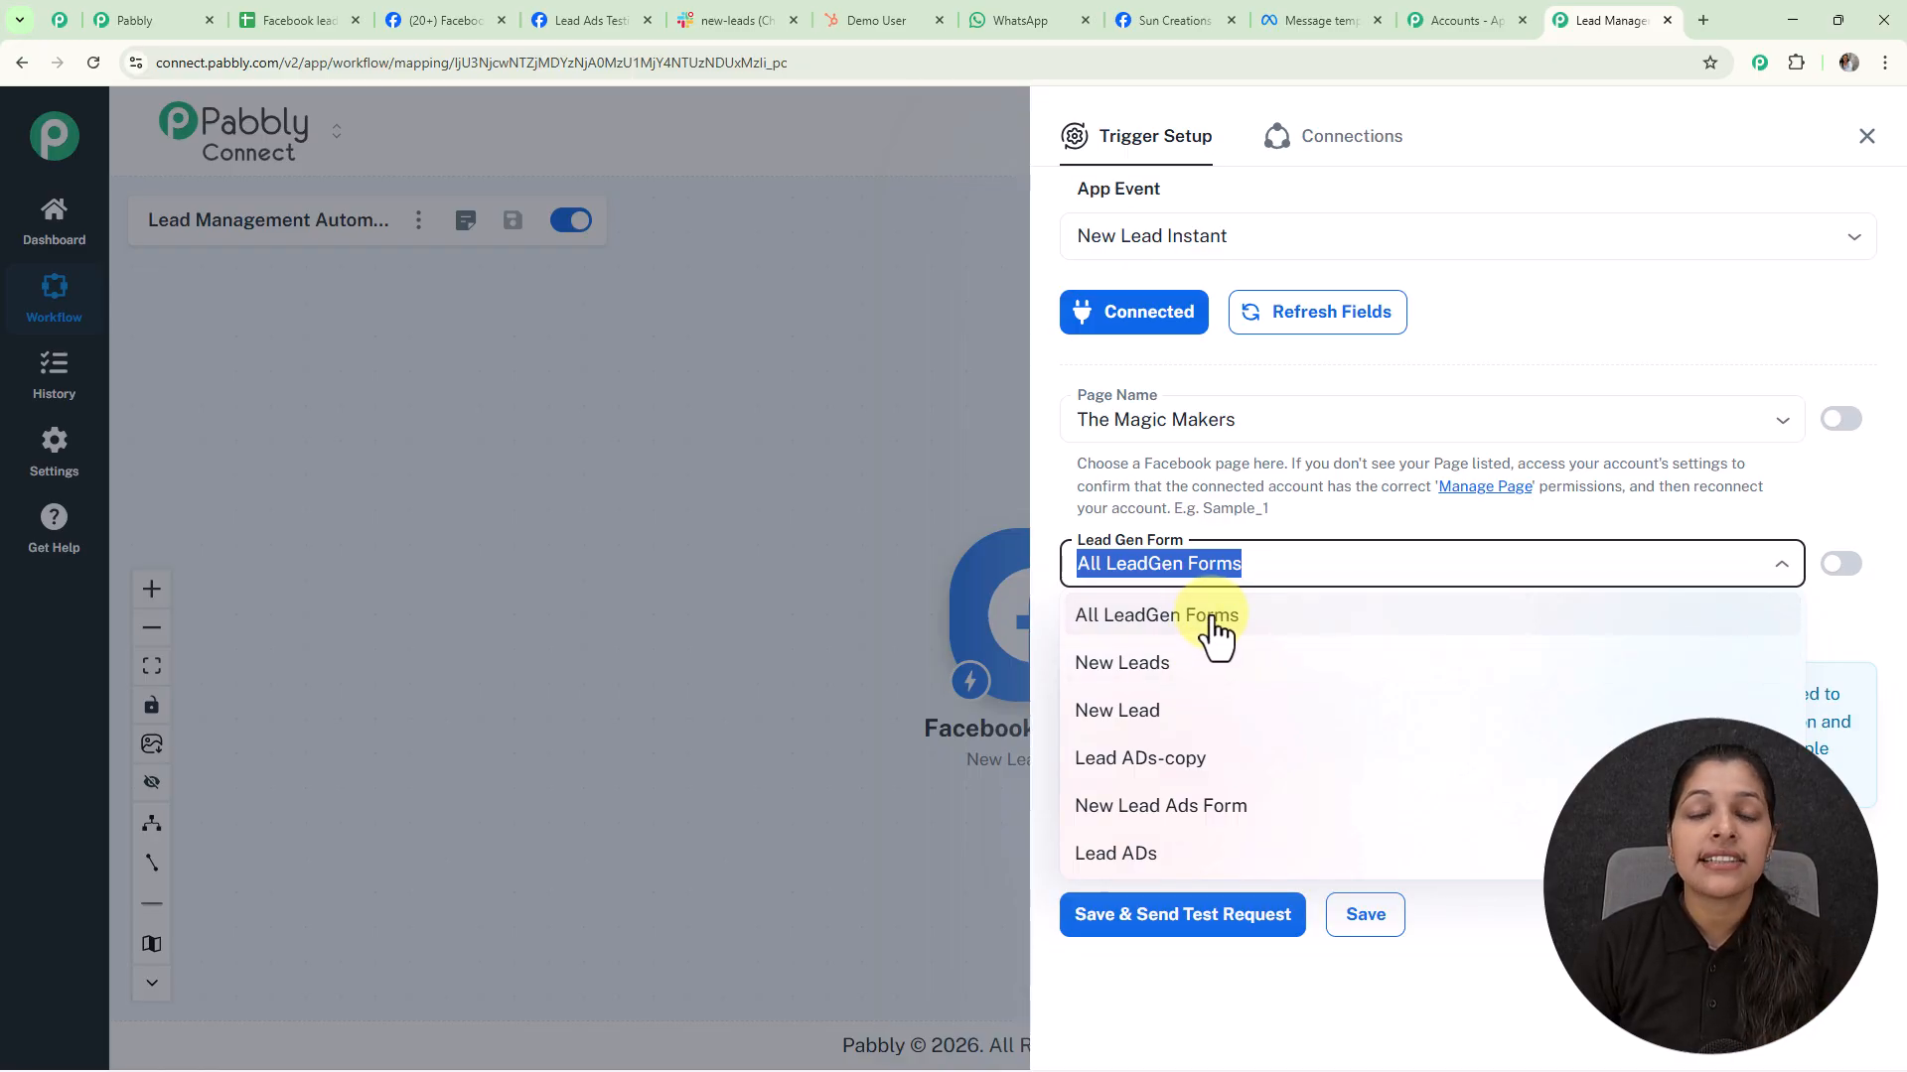
click(1182, 665)
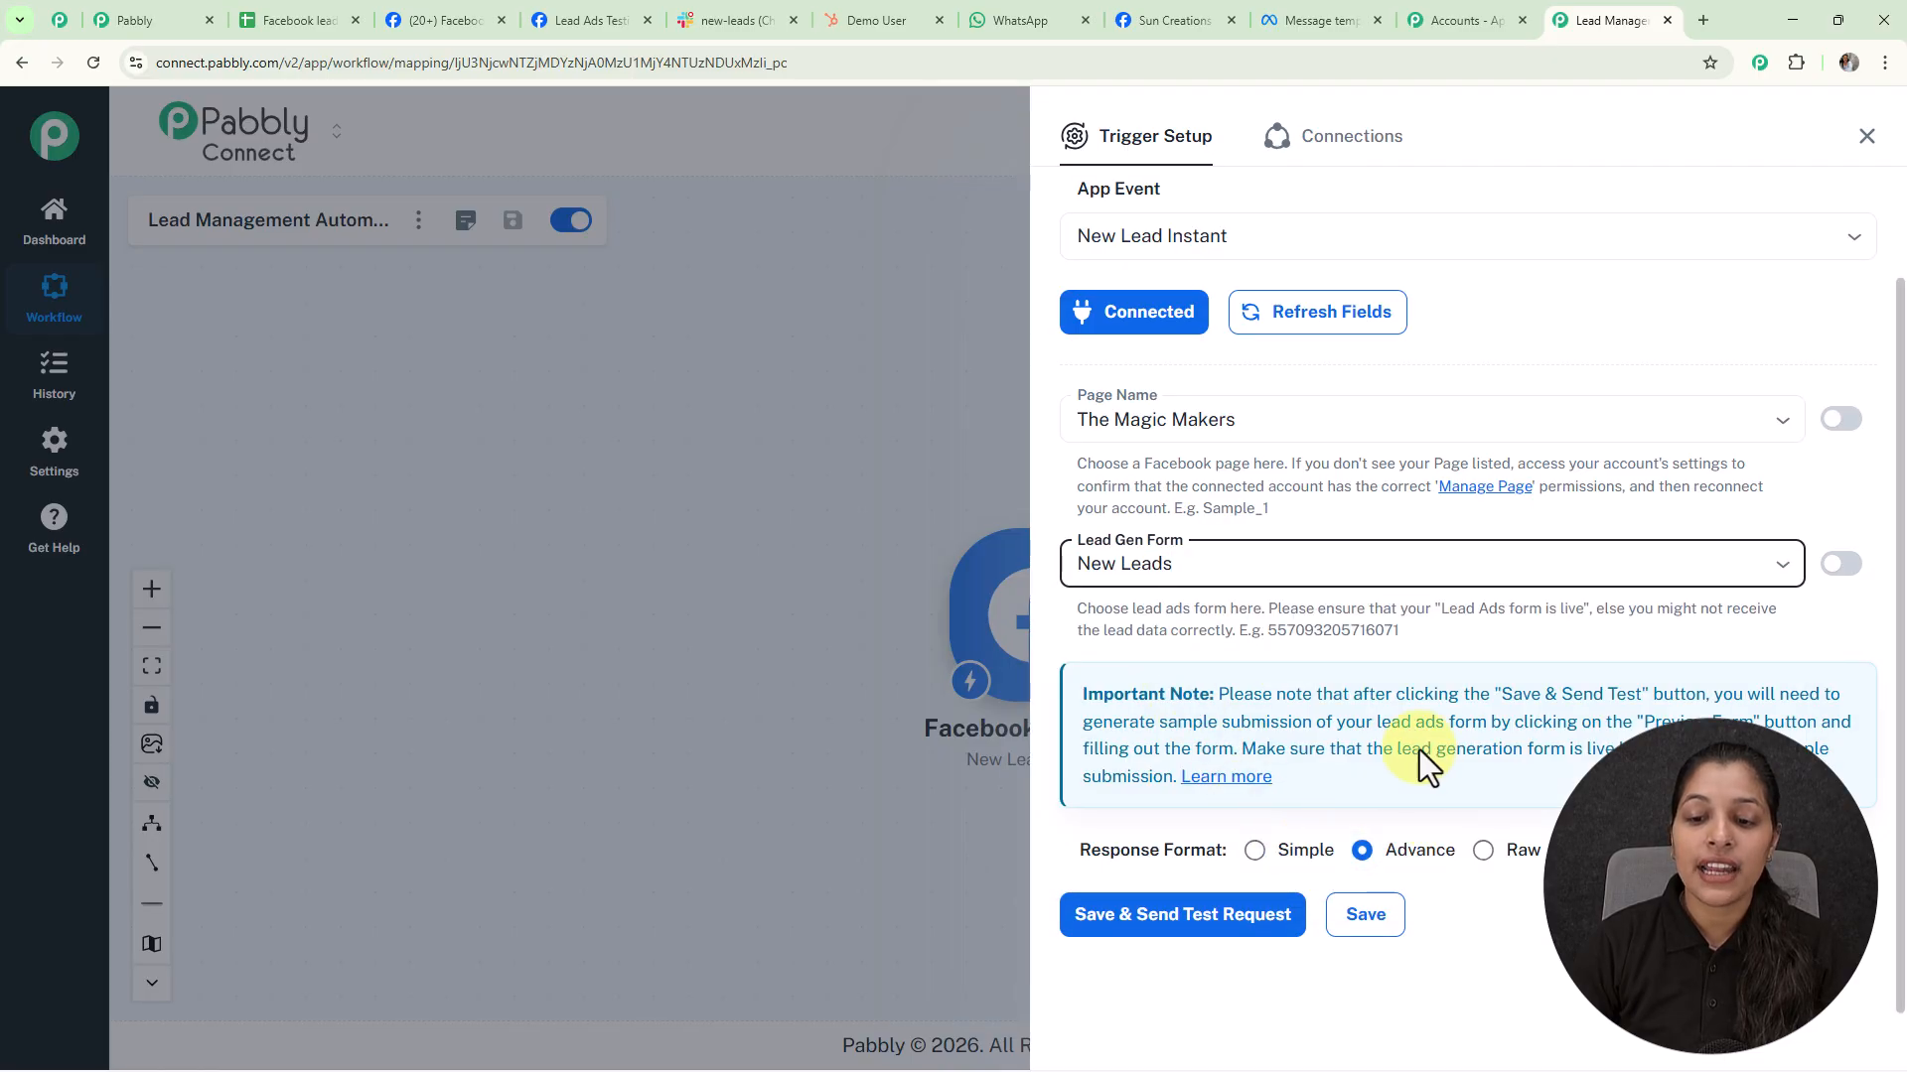
click(1254, 852)
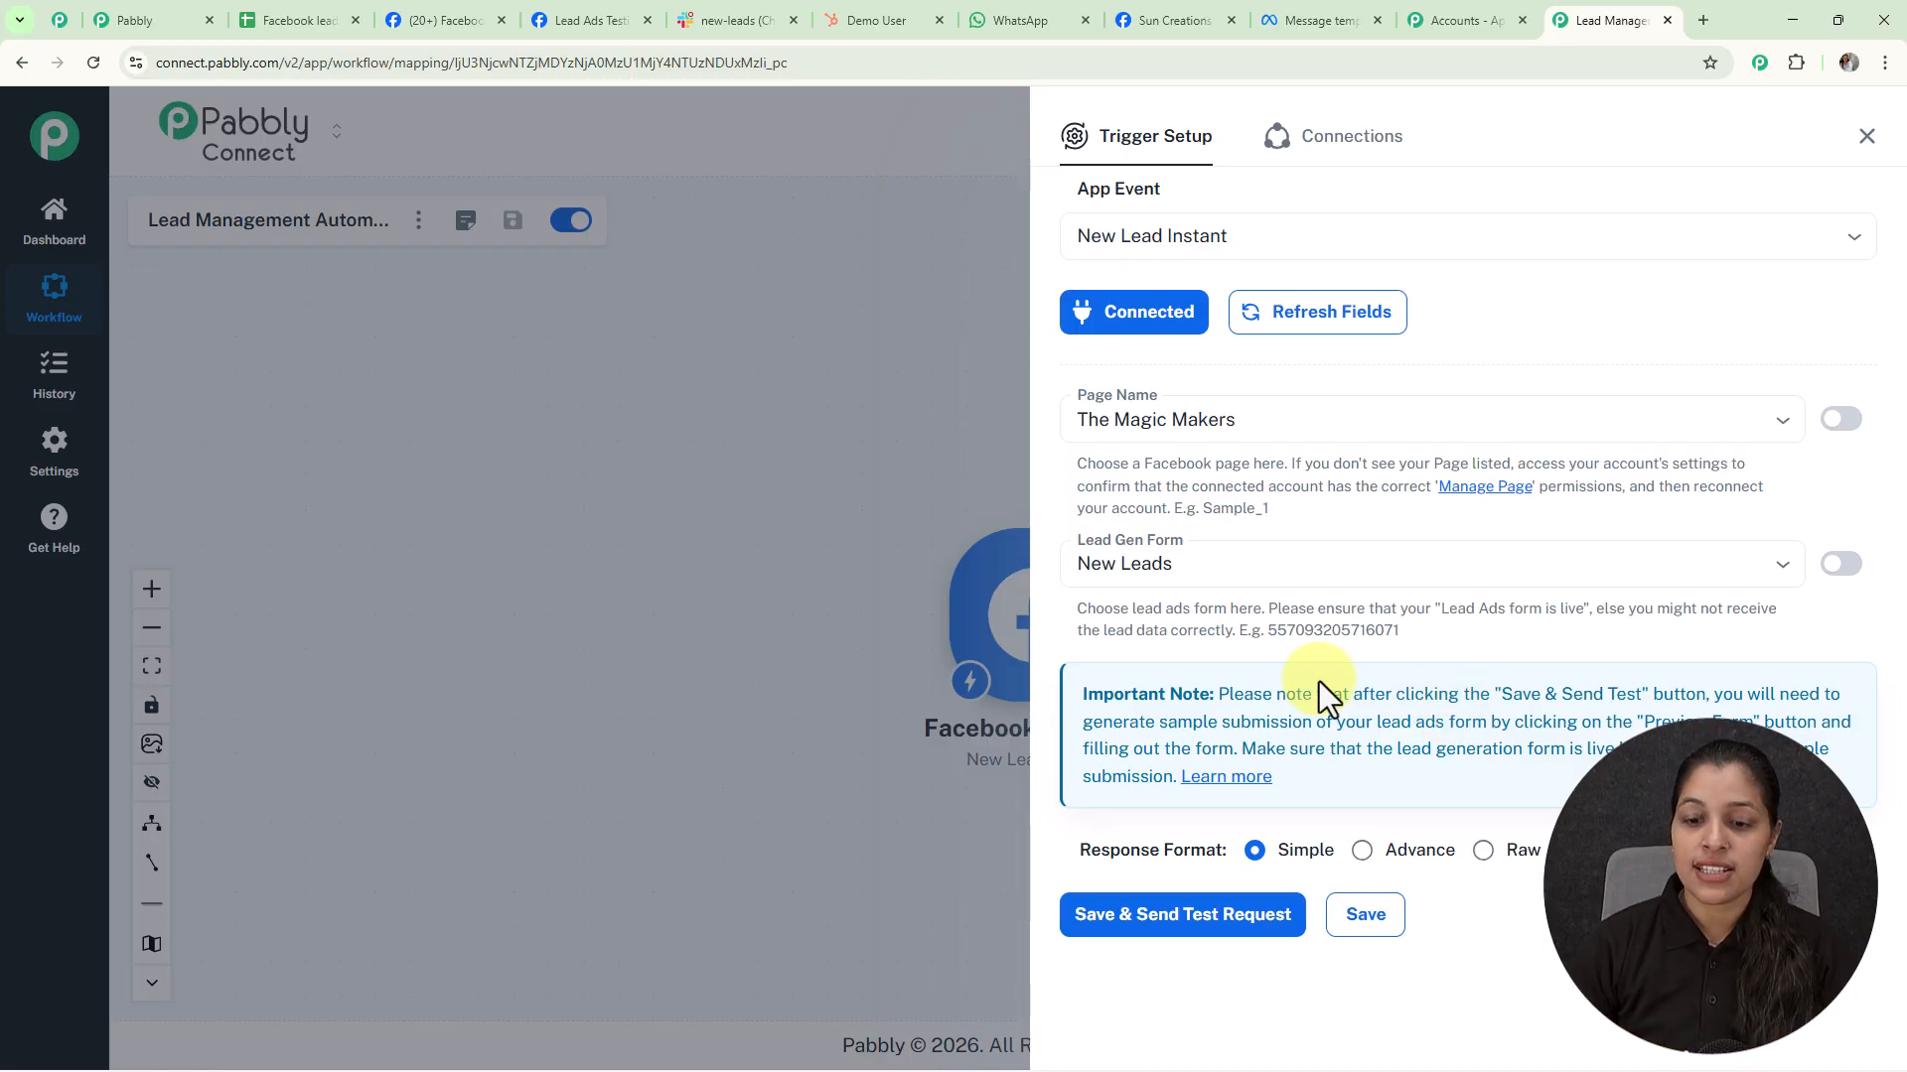
click(1157, 919)
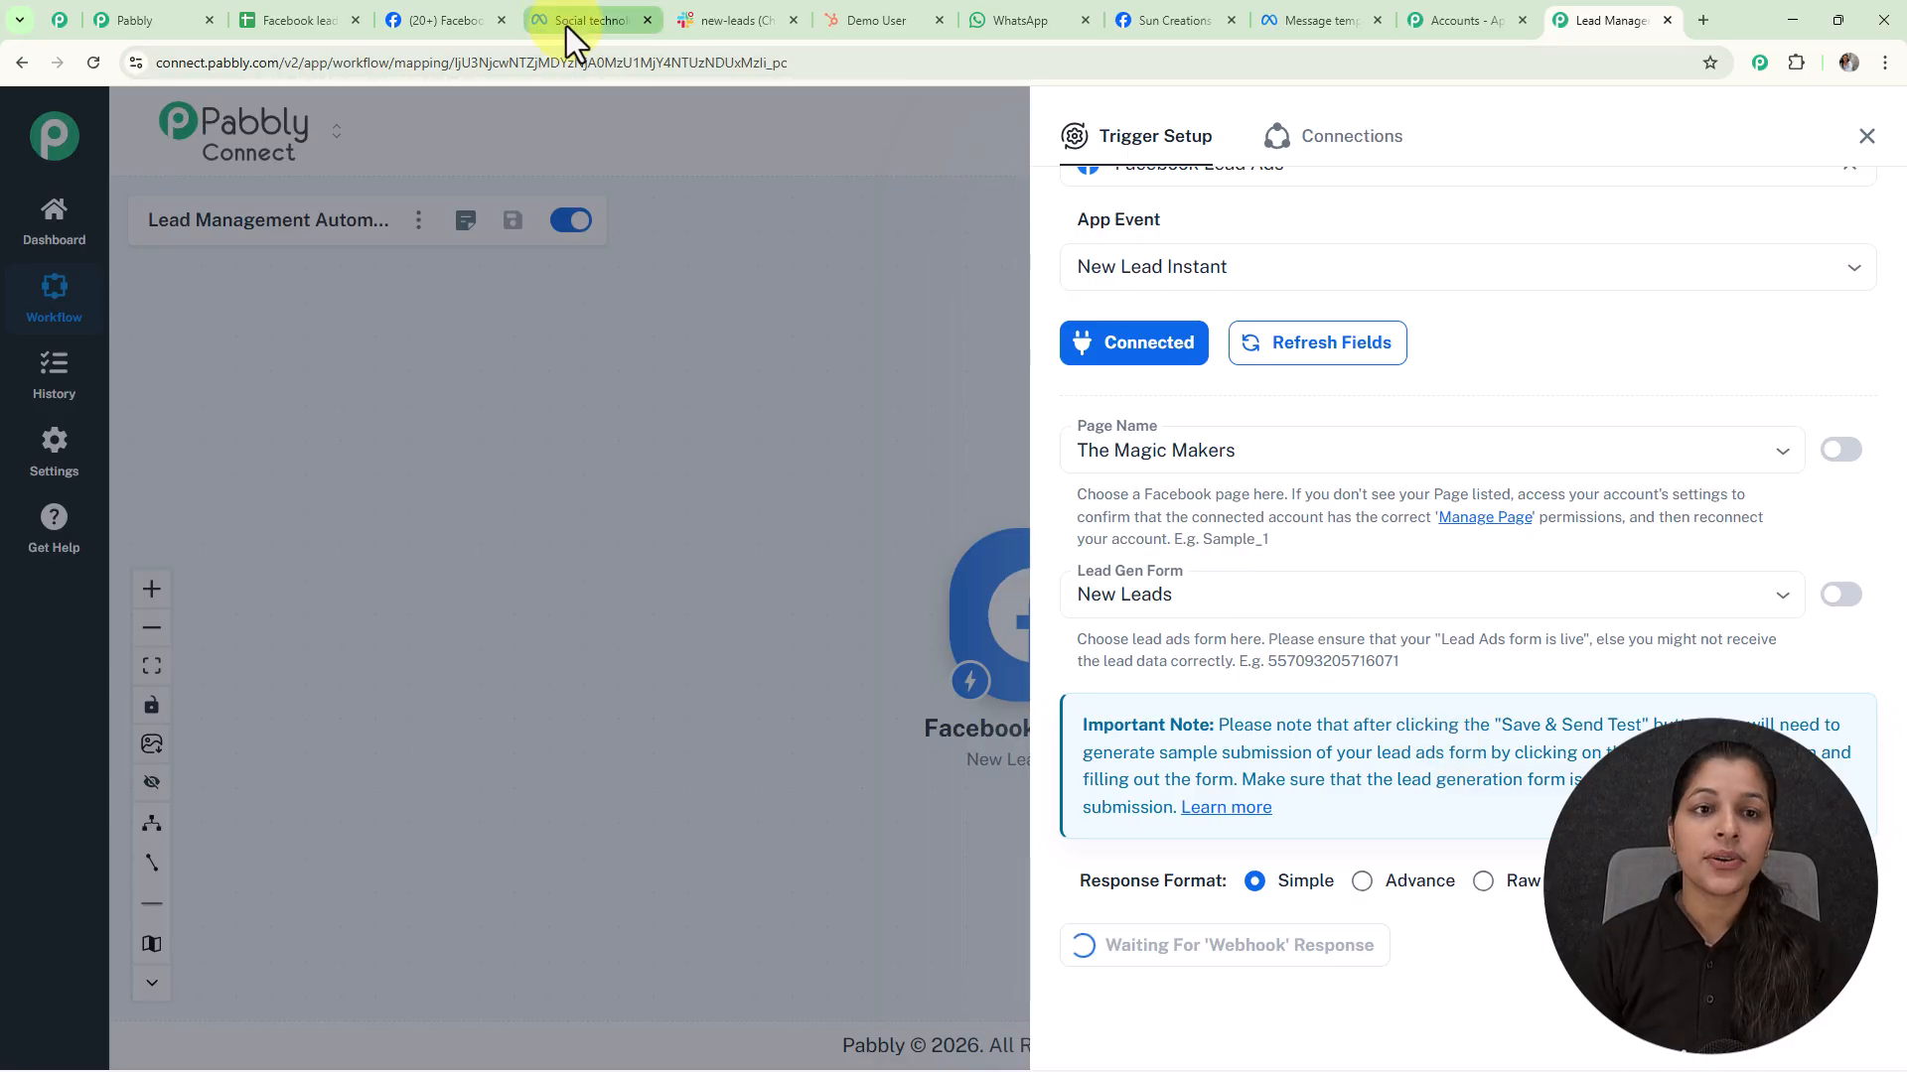
click(566, 25)
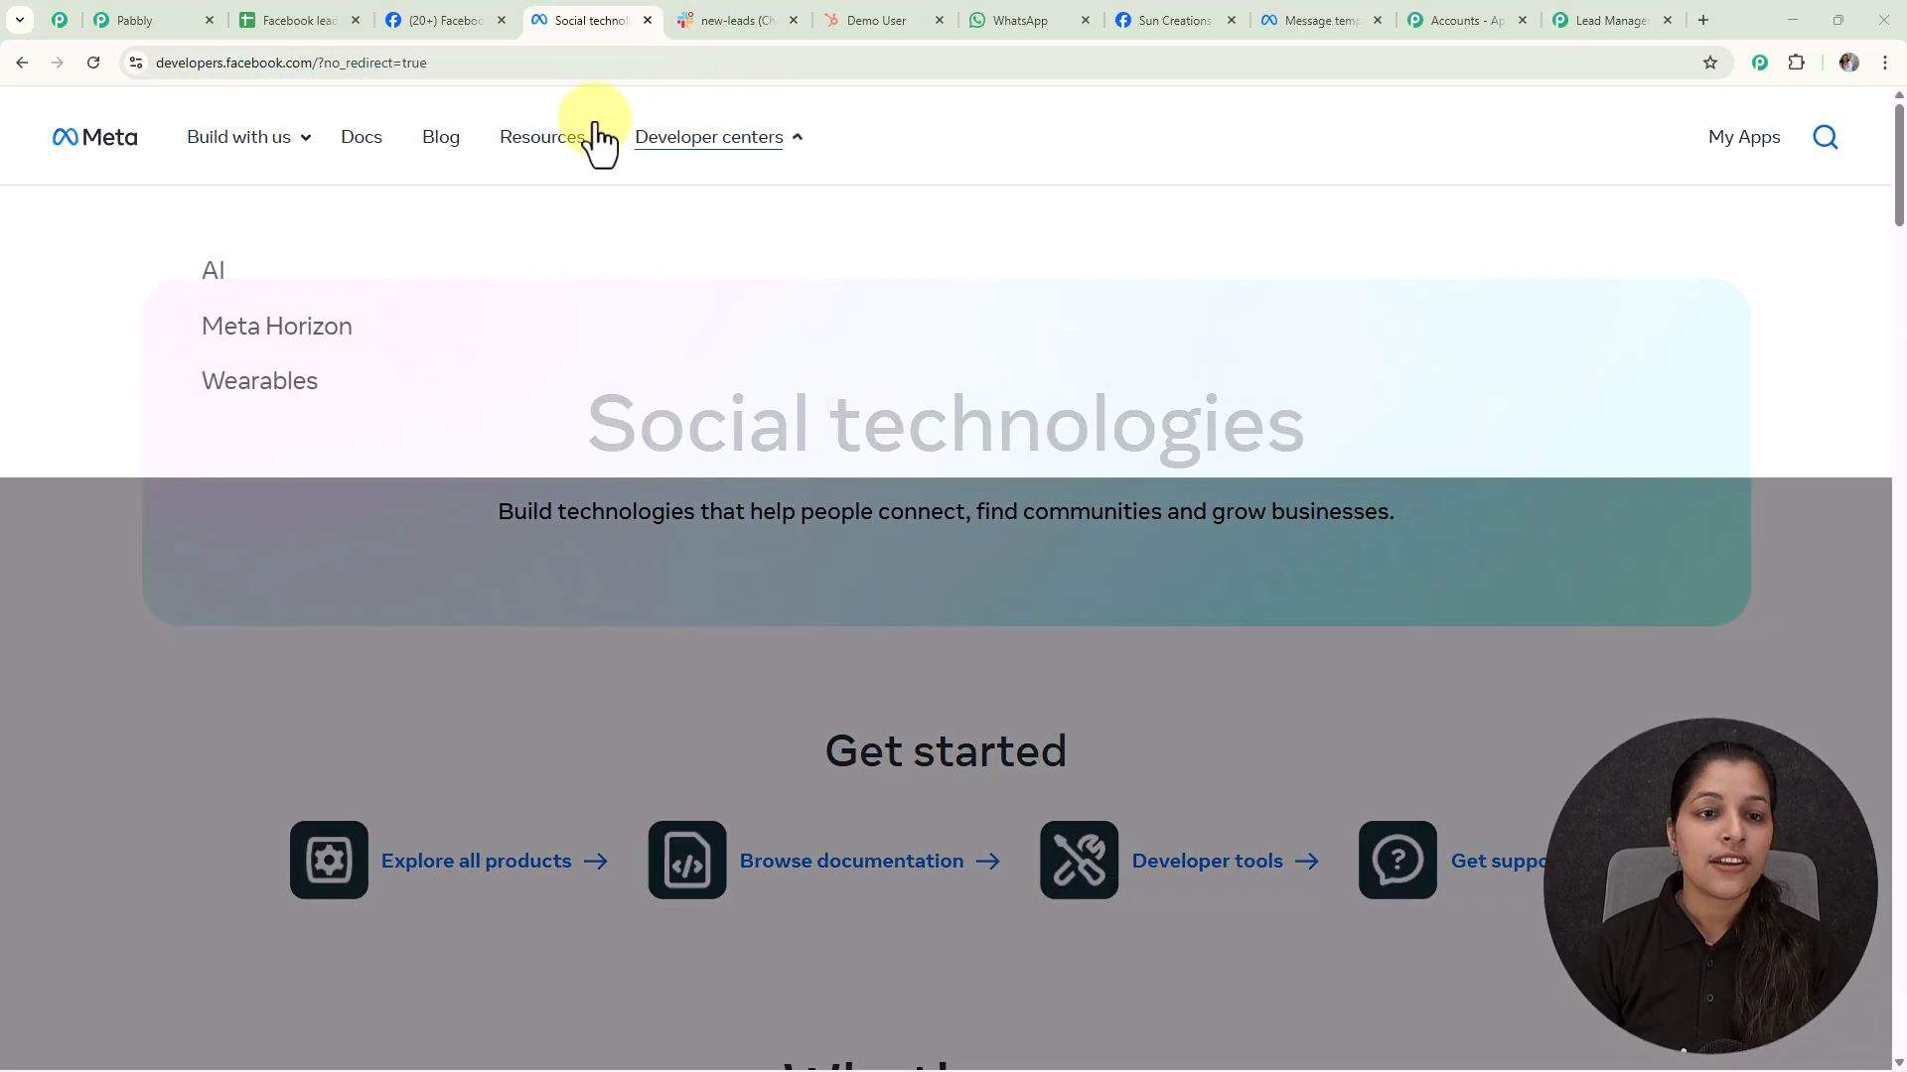
Open the Lead Ads Testing Tool from the Meta developer tools page
mouse_move(572, 139)
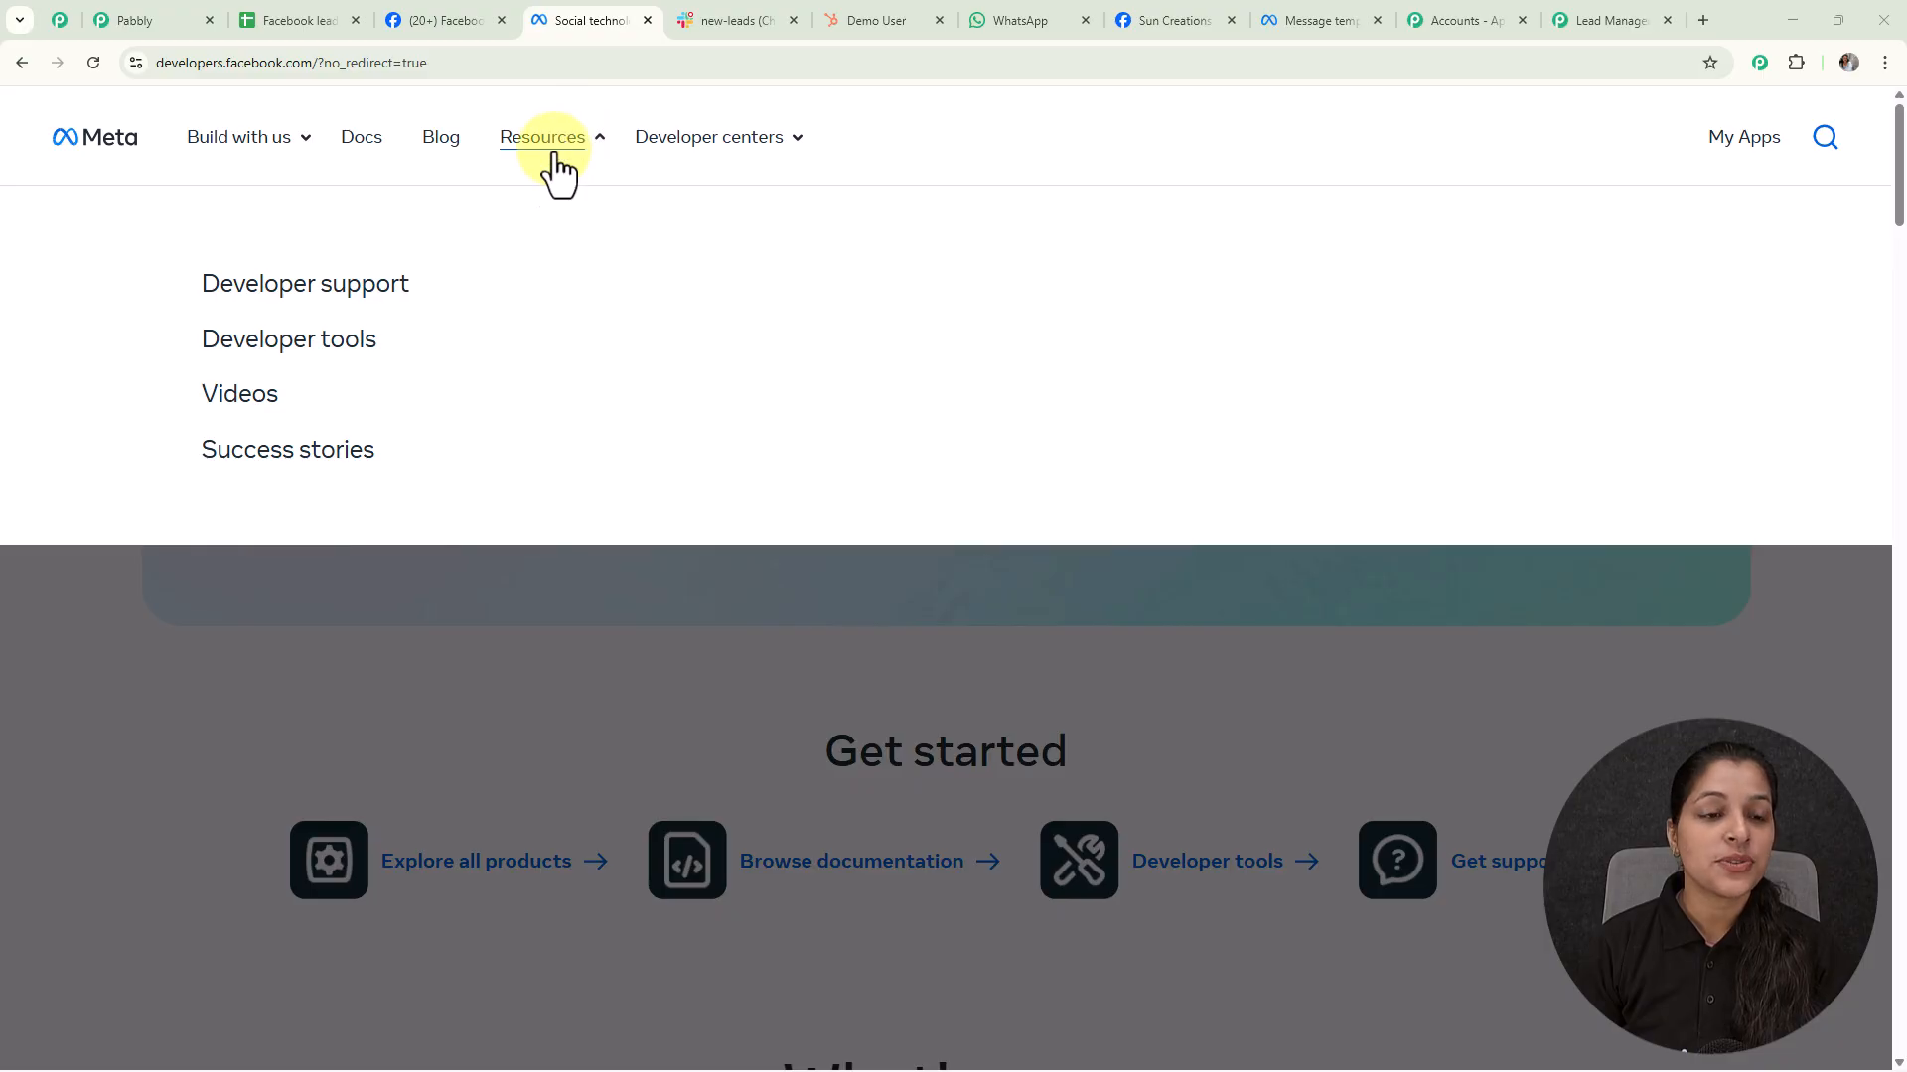
click(348, 343)
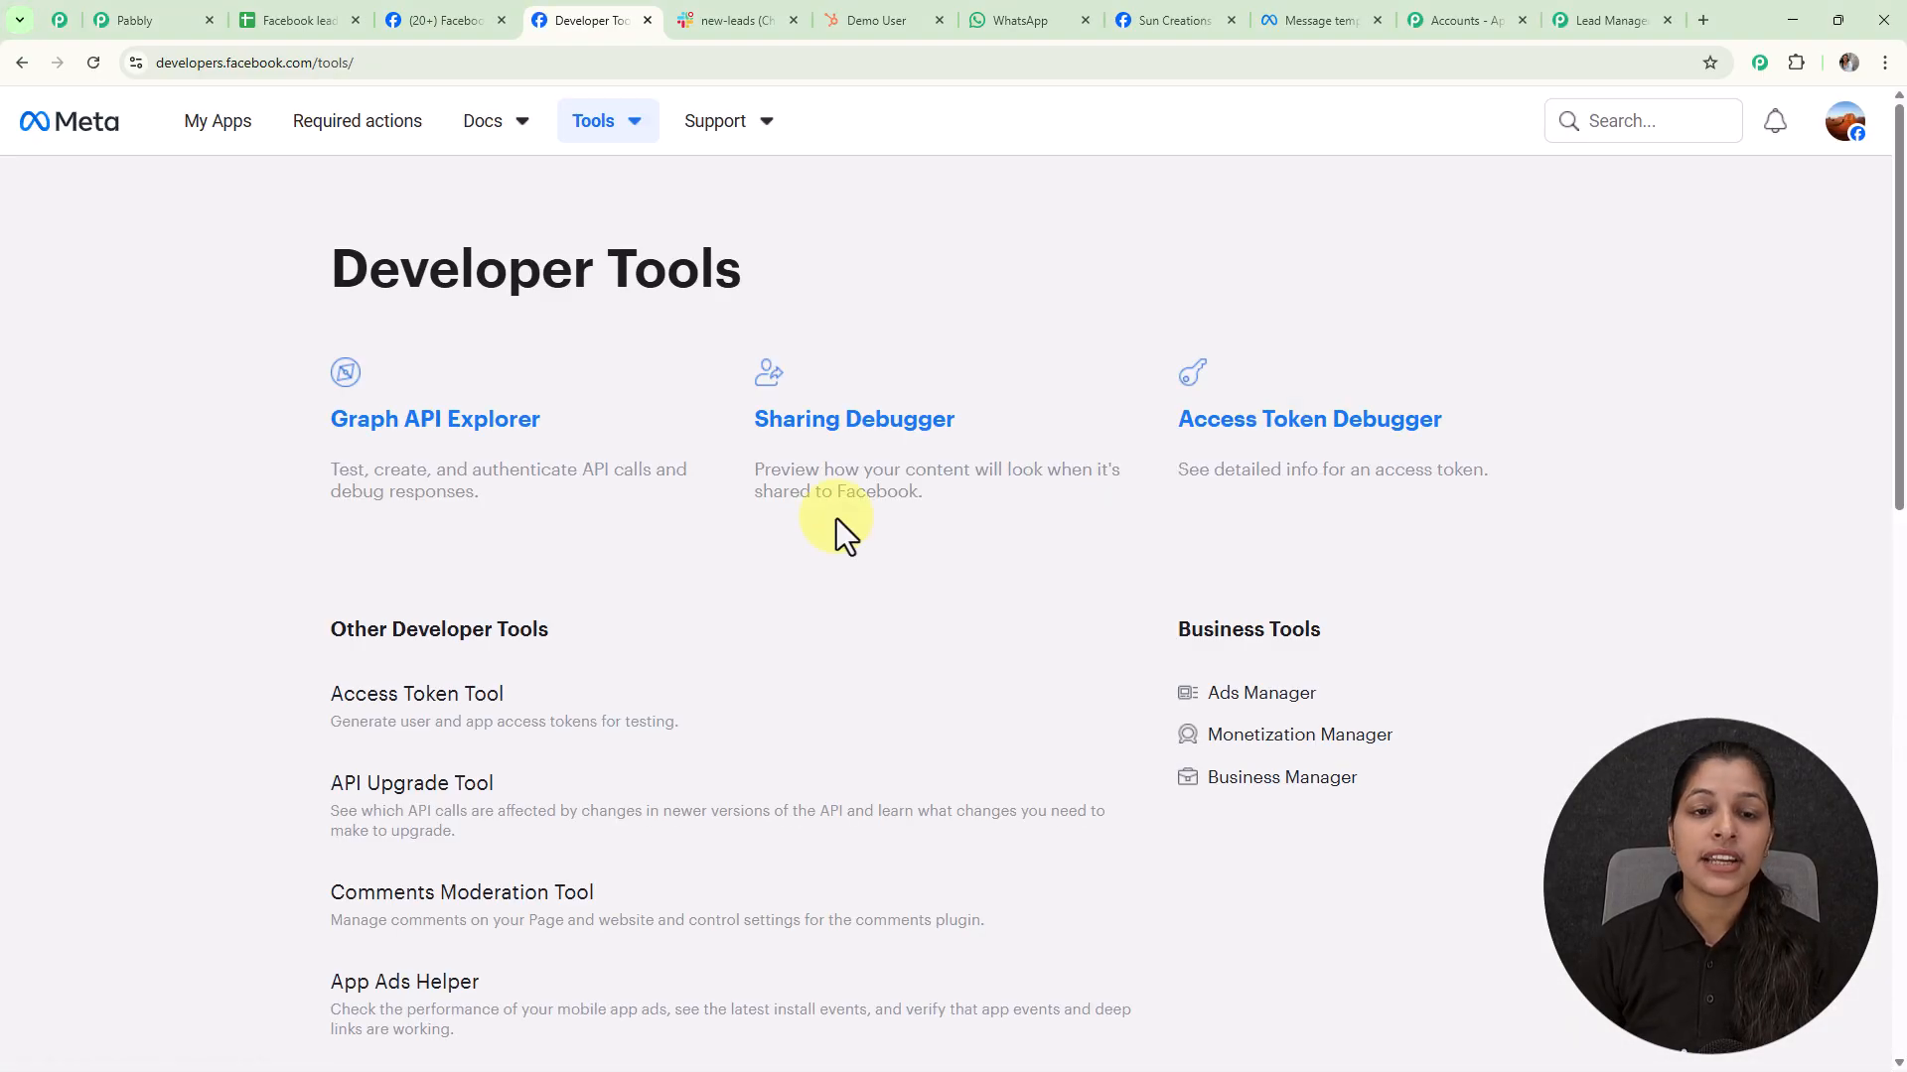
scroll(836, 527, down, 4)
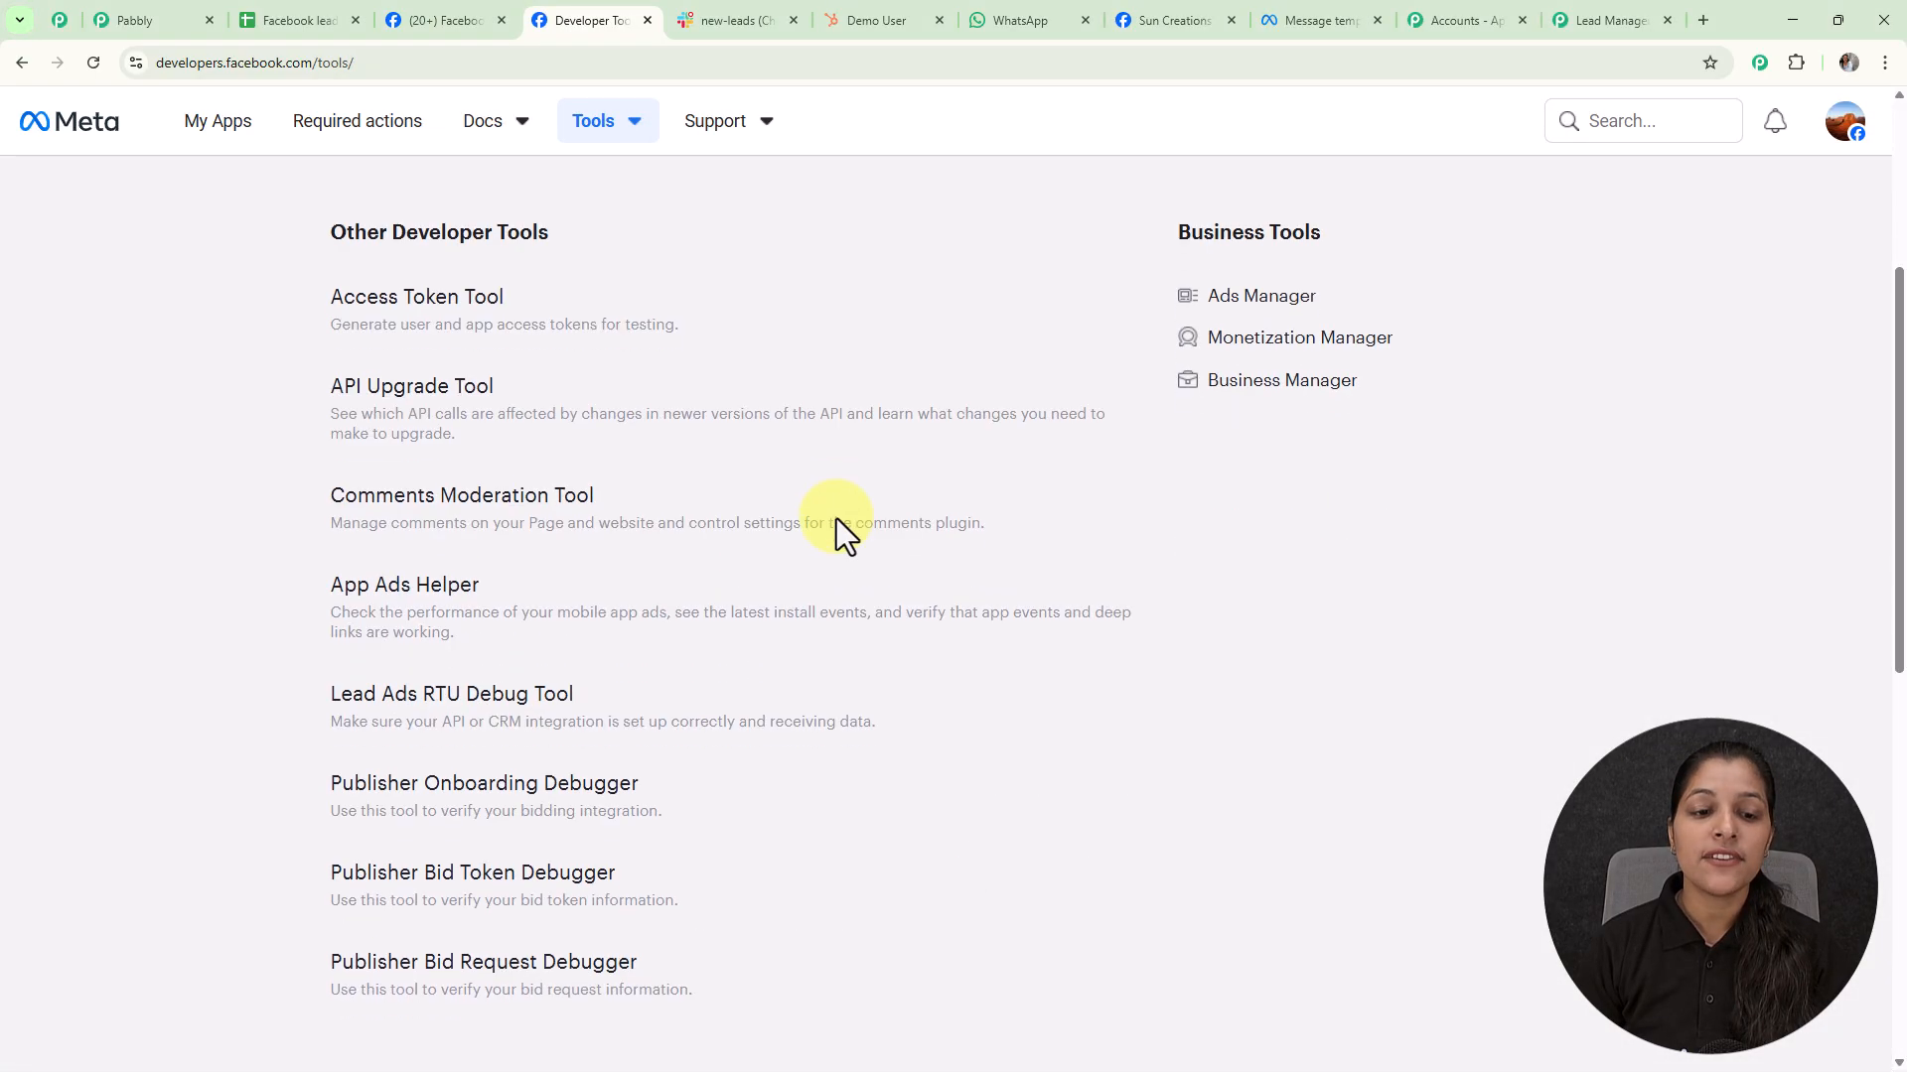
click(471, 700)
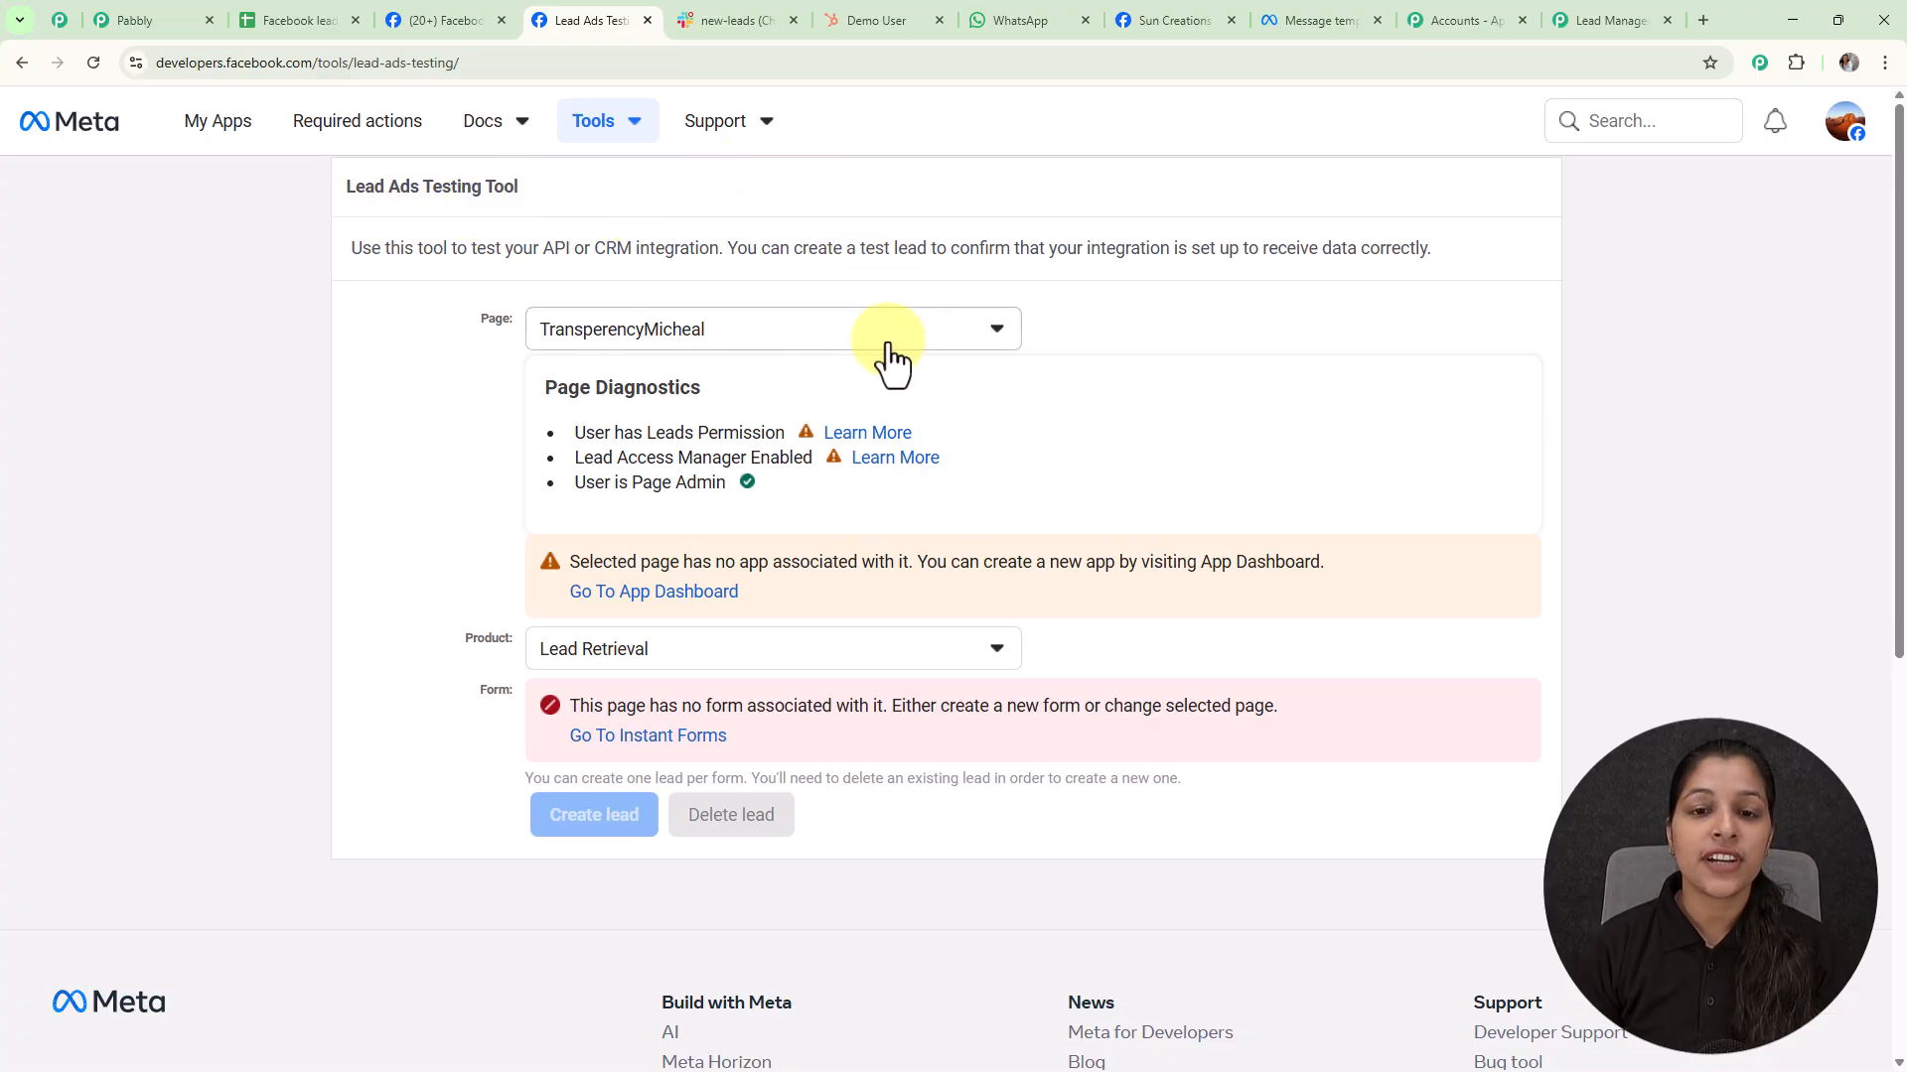
Select The Magic Makers page and the New Leads form in the testing tool
click(801, 336)
click(659, 488)
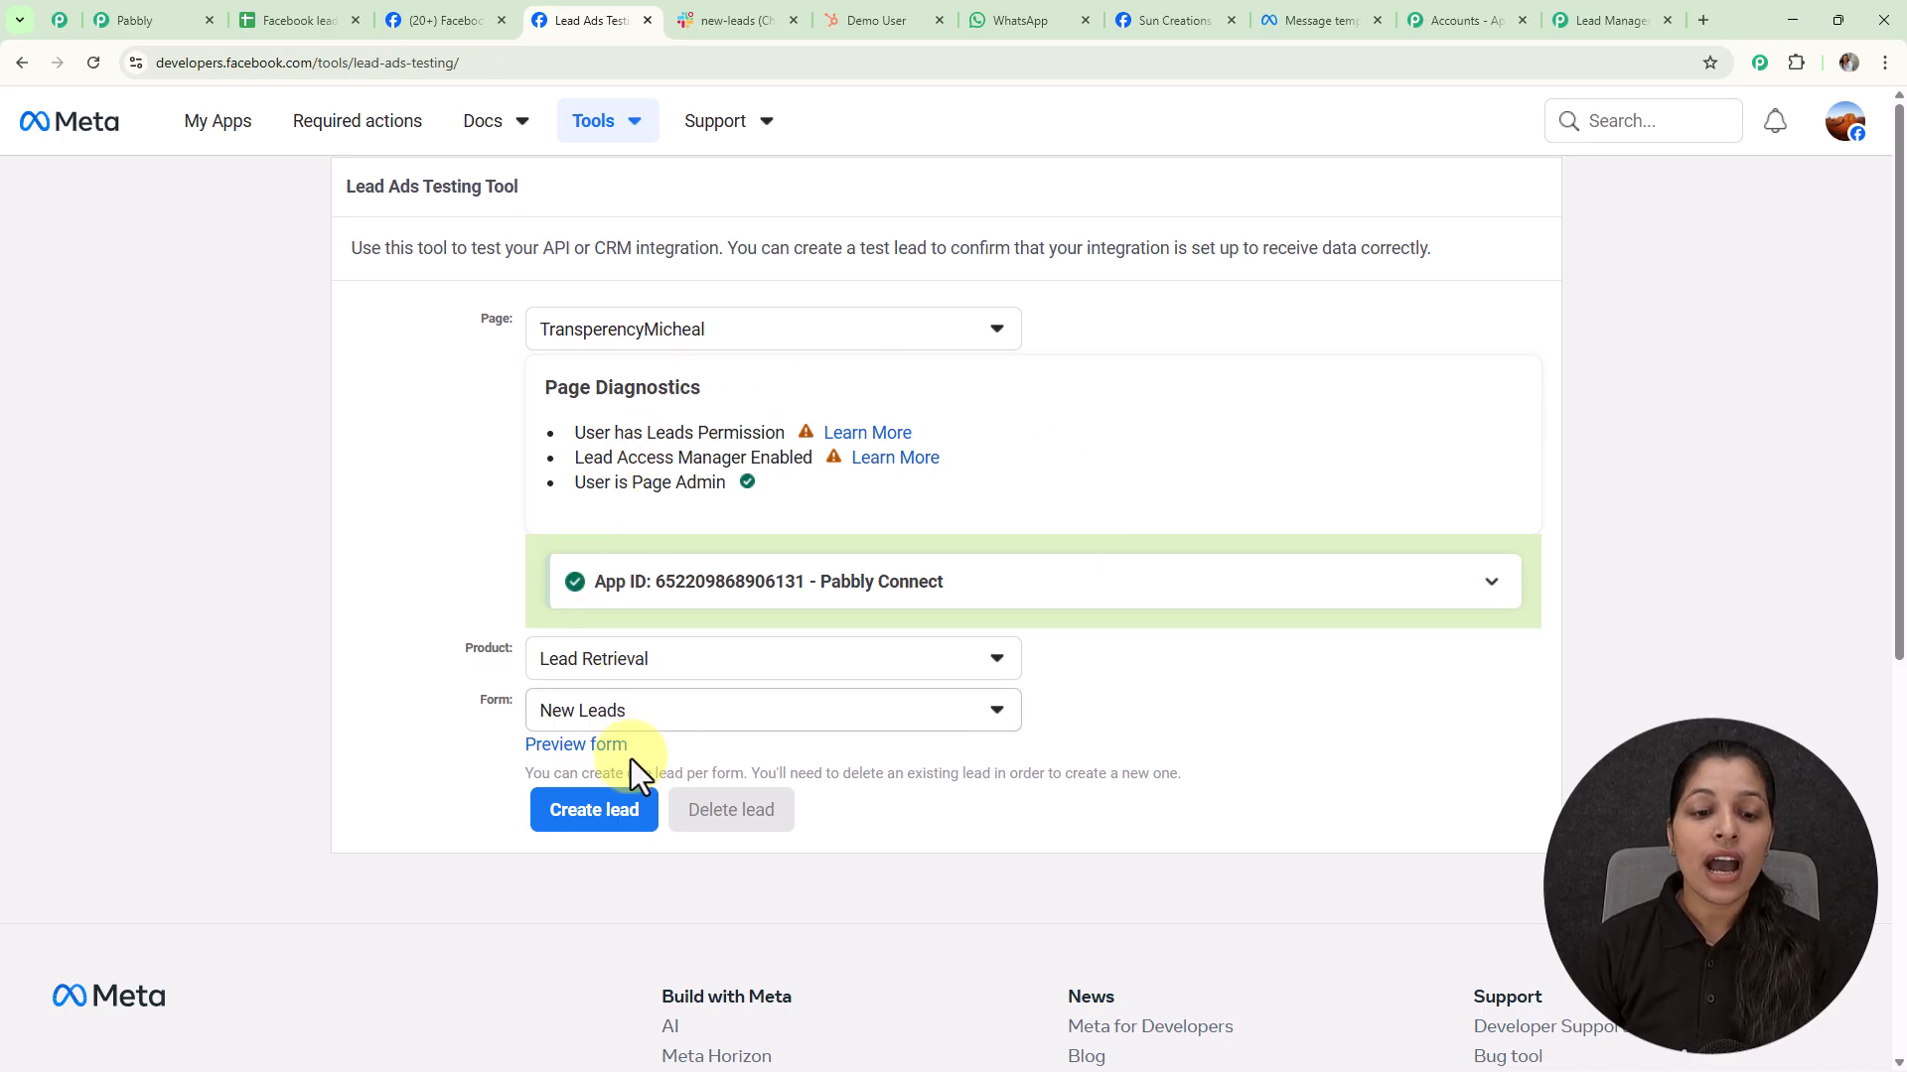
click(646, 733)
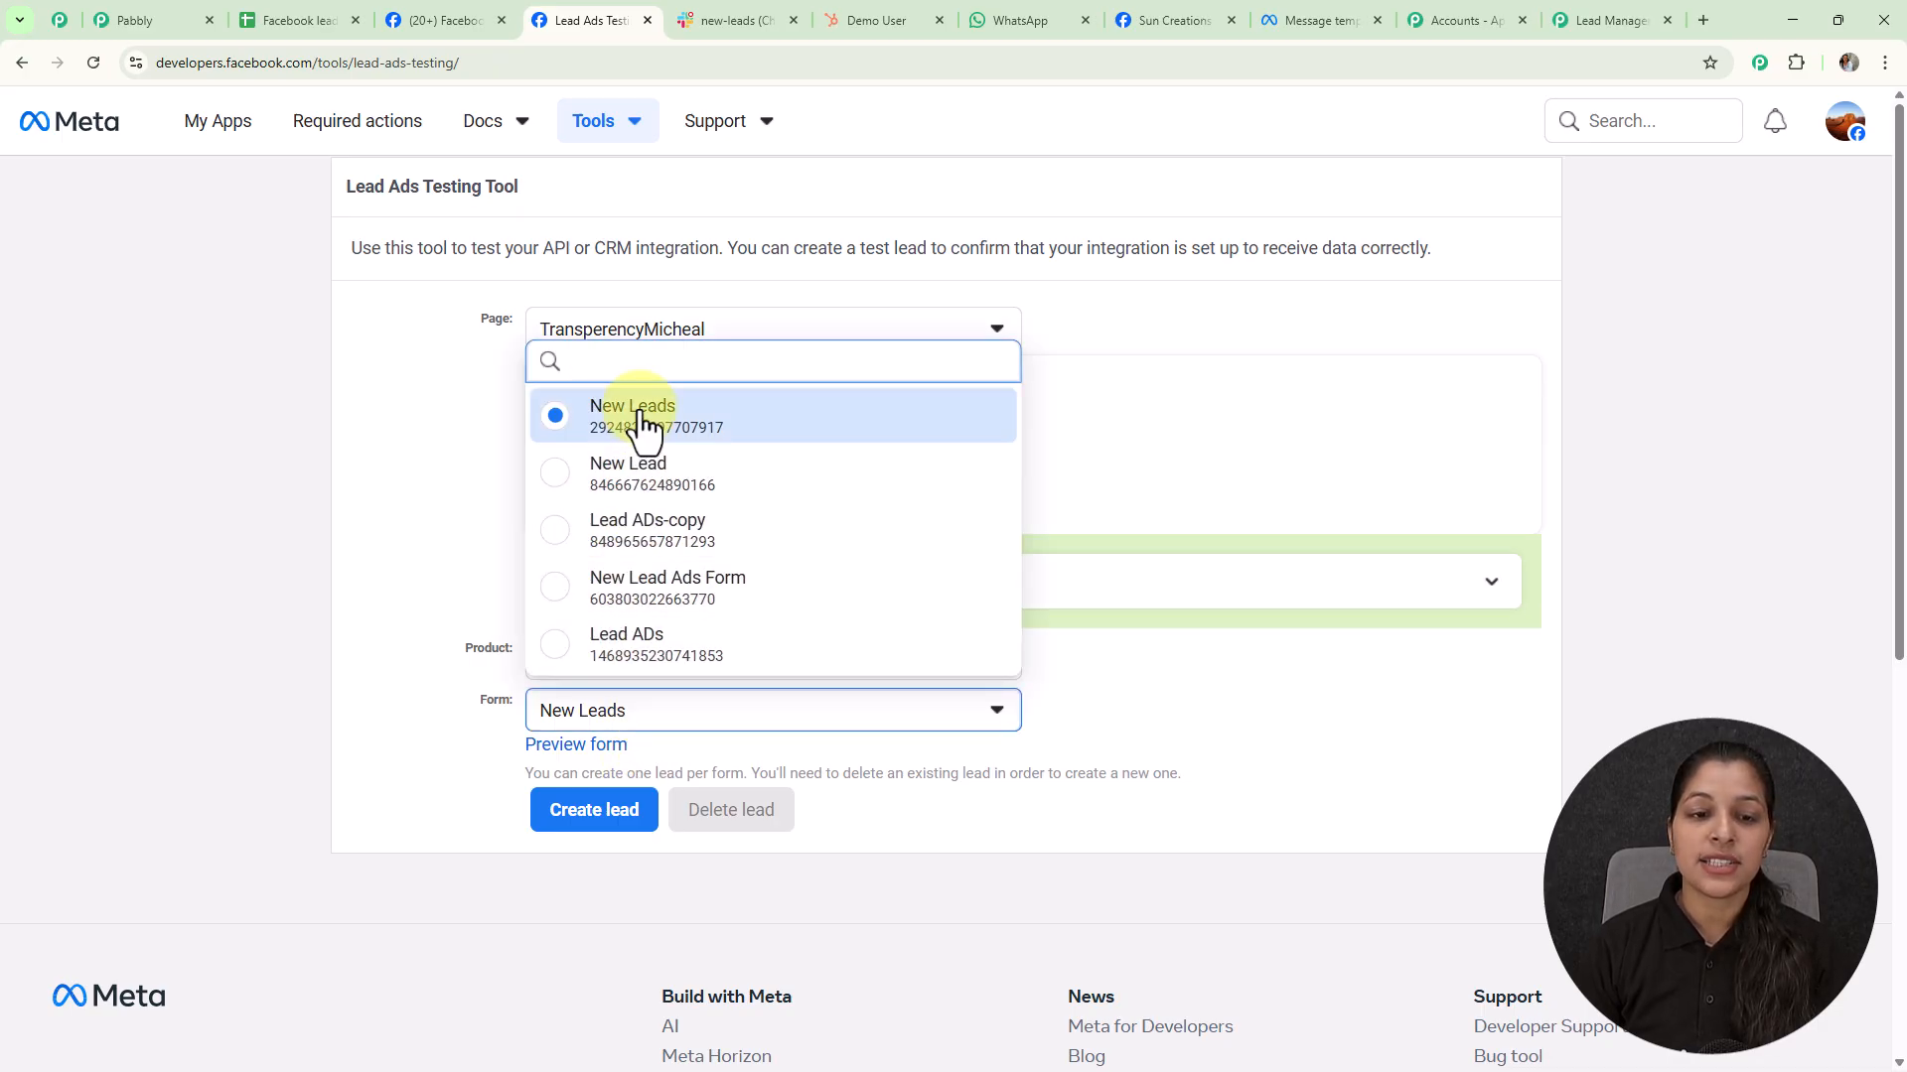
click(606, 410)
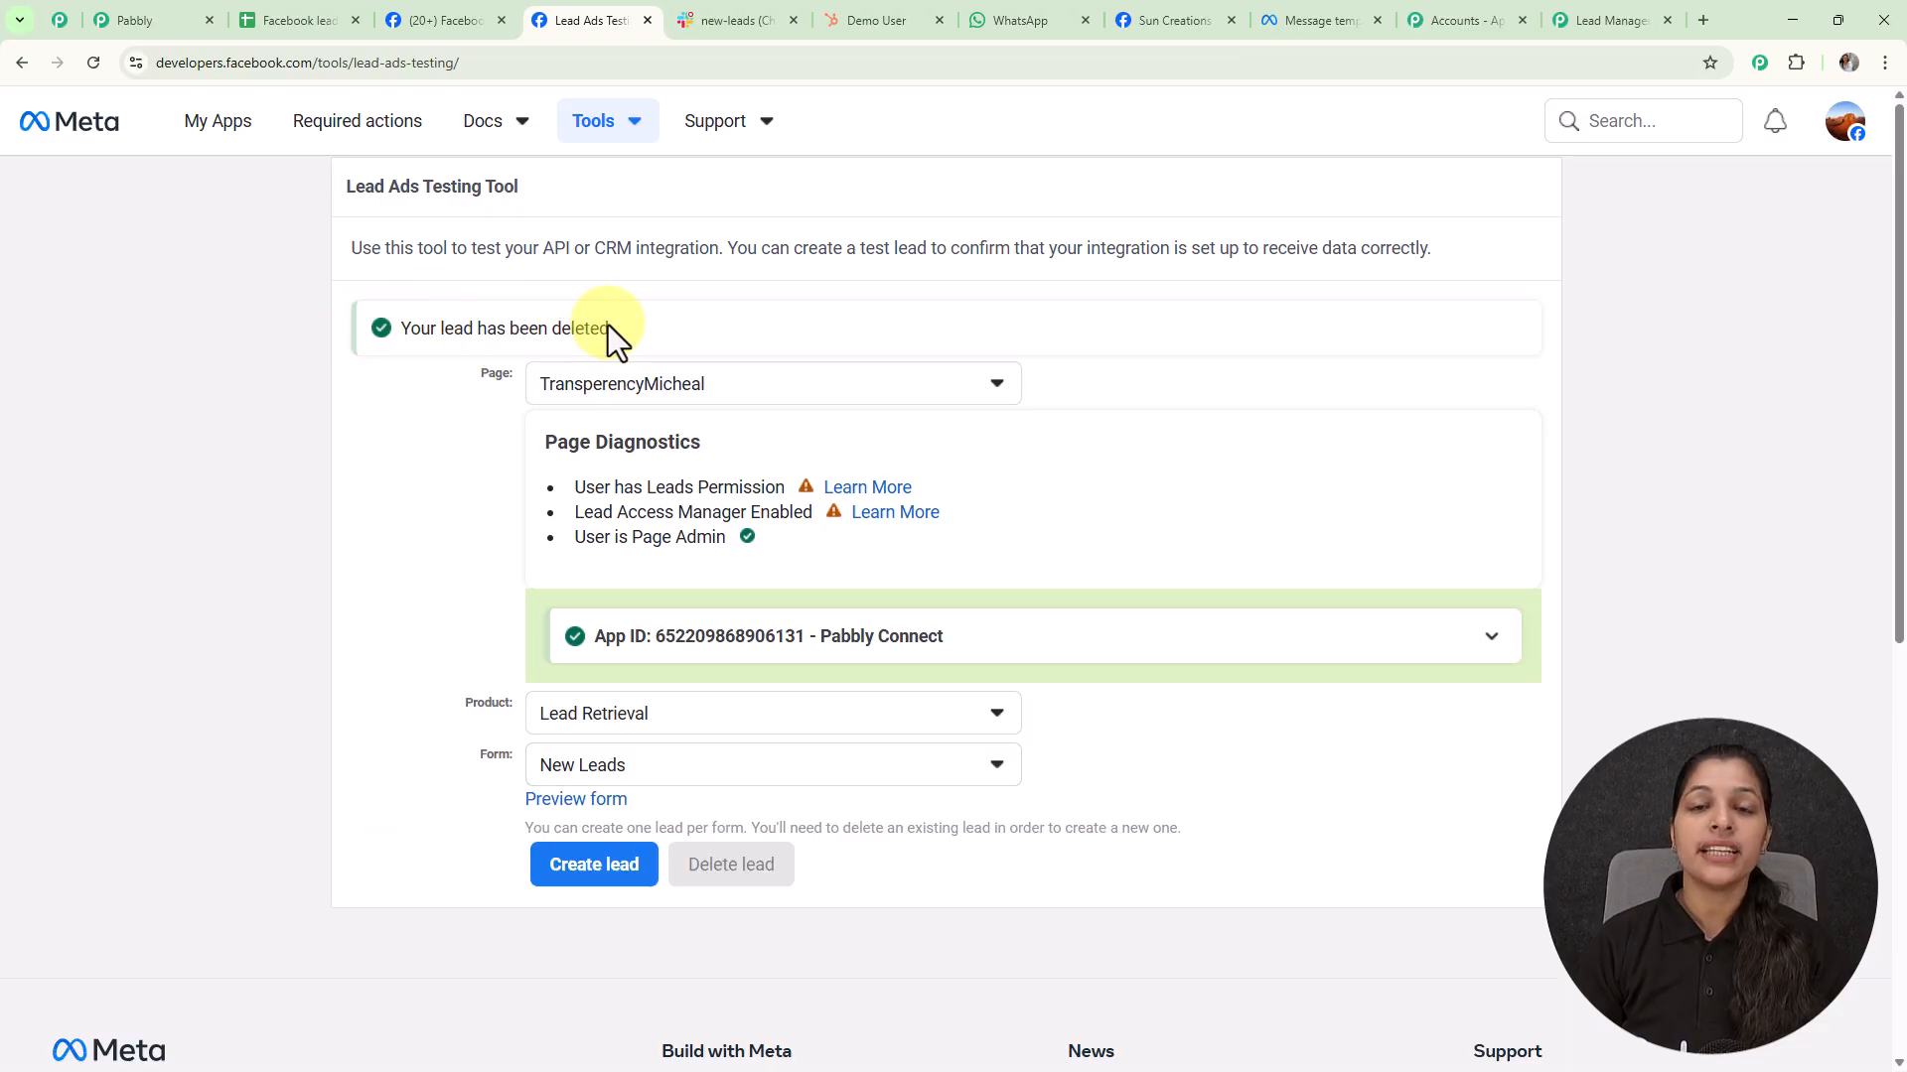
Preview the New Leads form with its prefilled sample details and submit the test lead
click(574, 802)
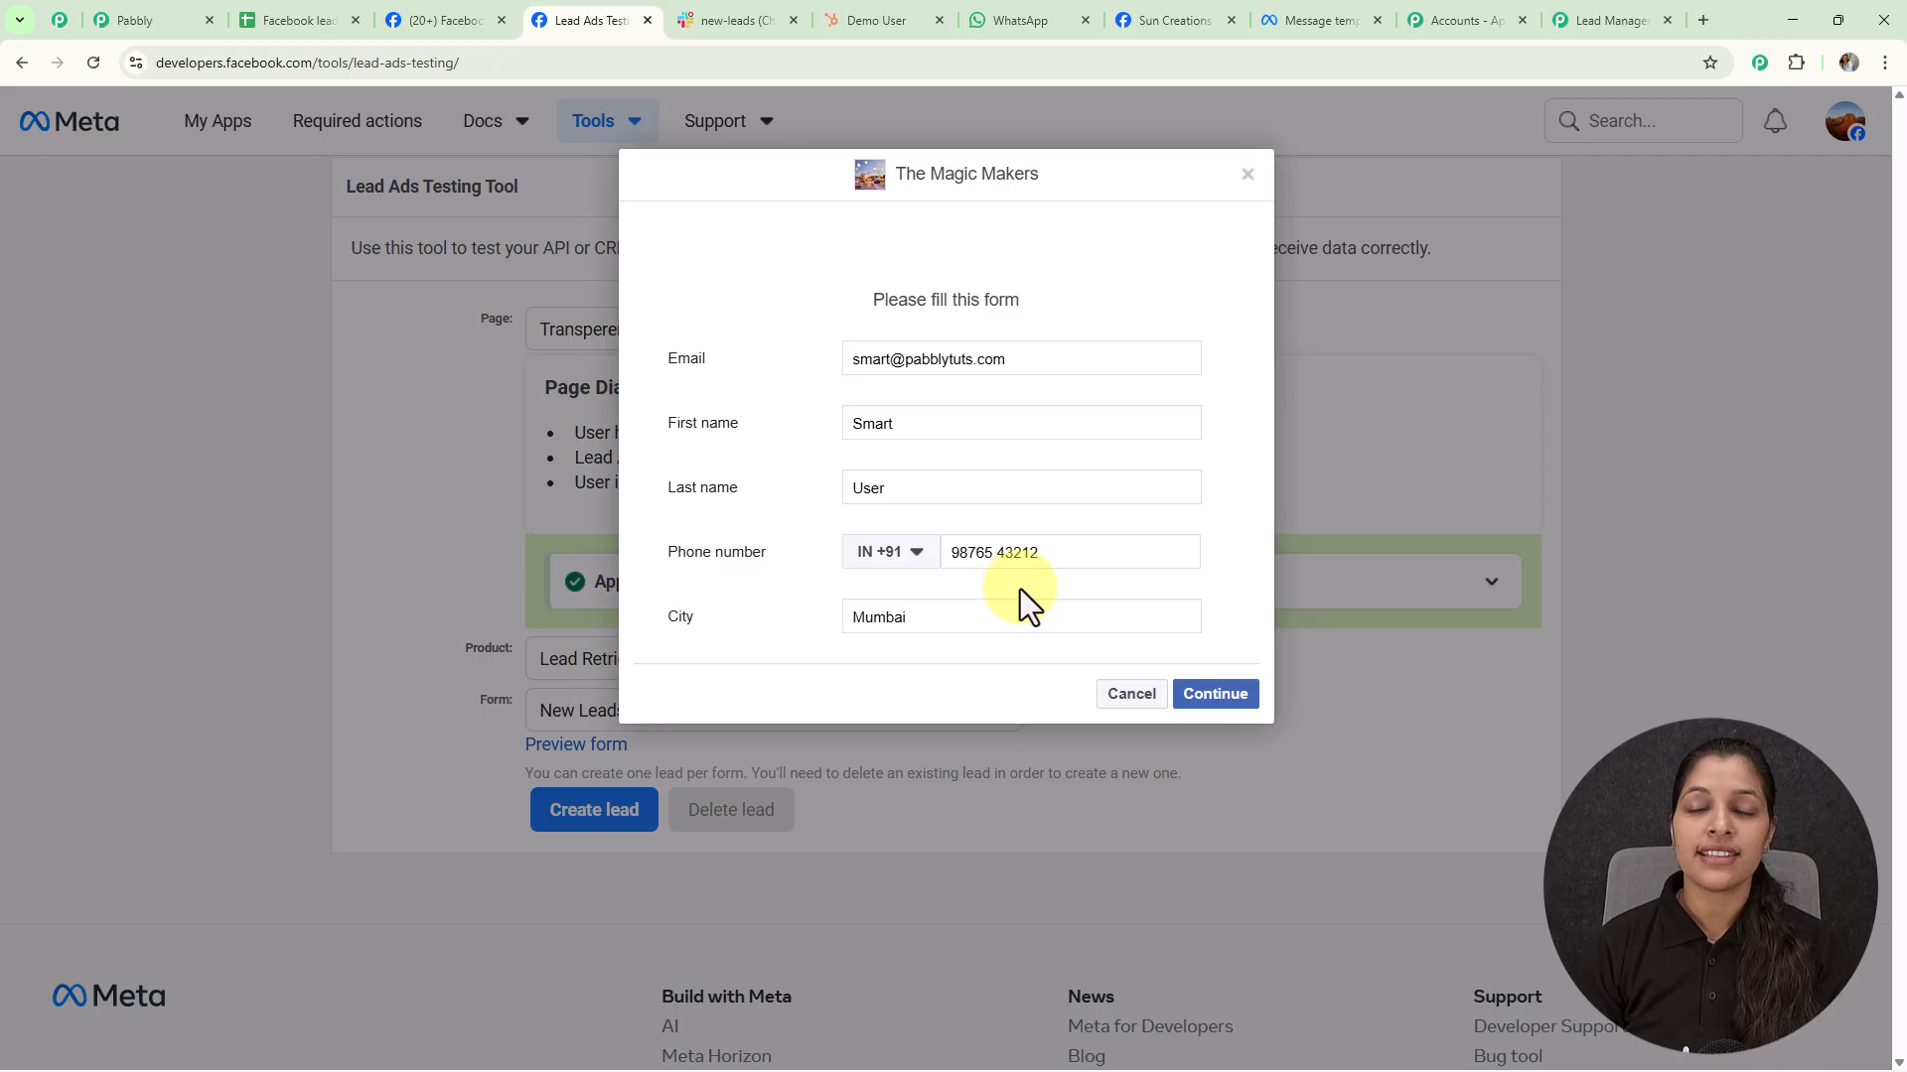
click(1220, 695)
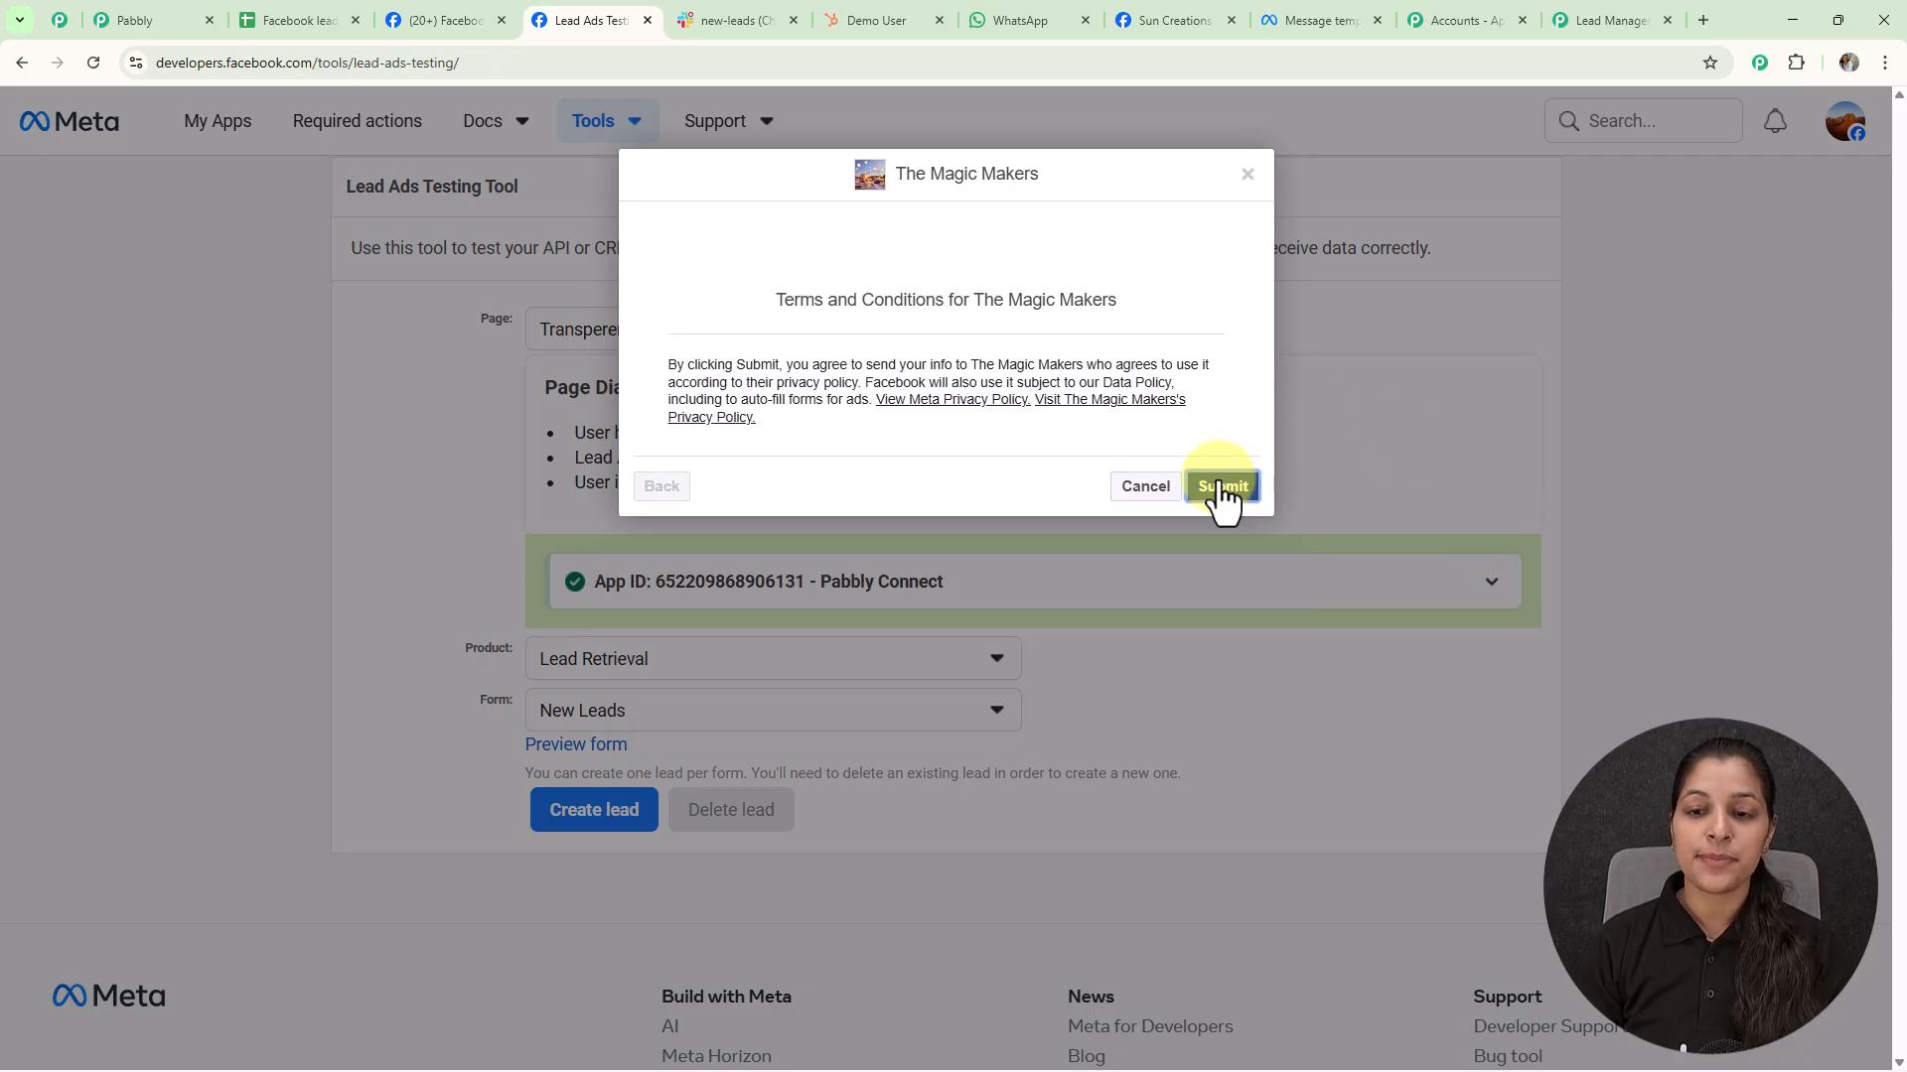
click(1222, 487)
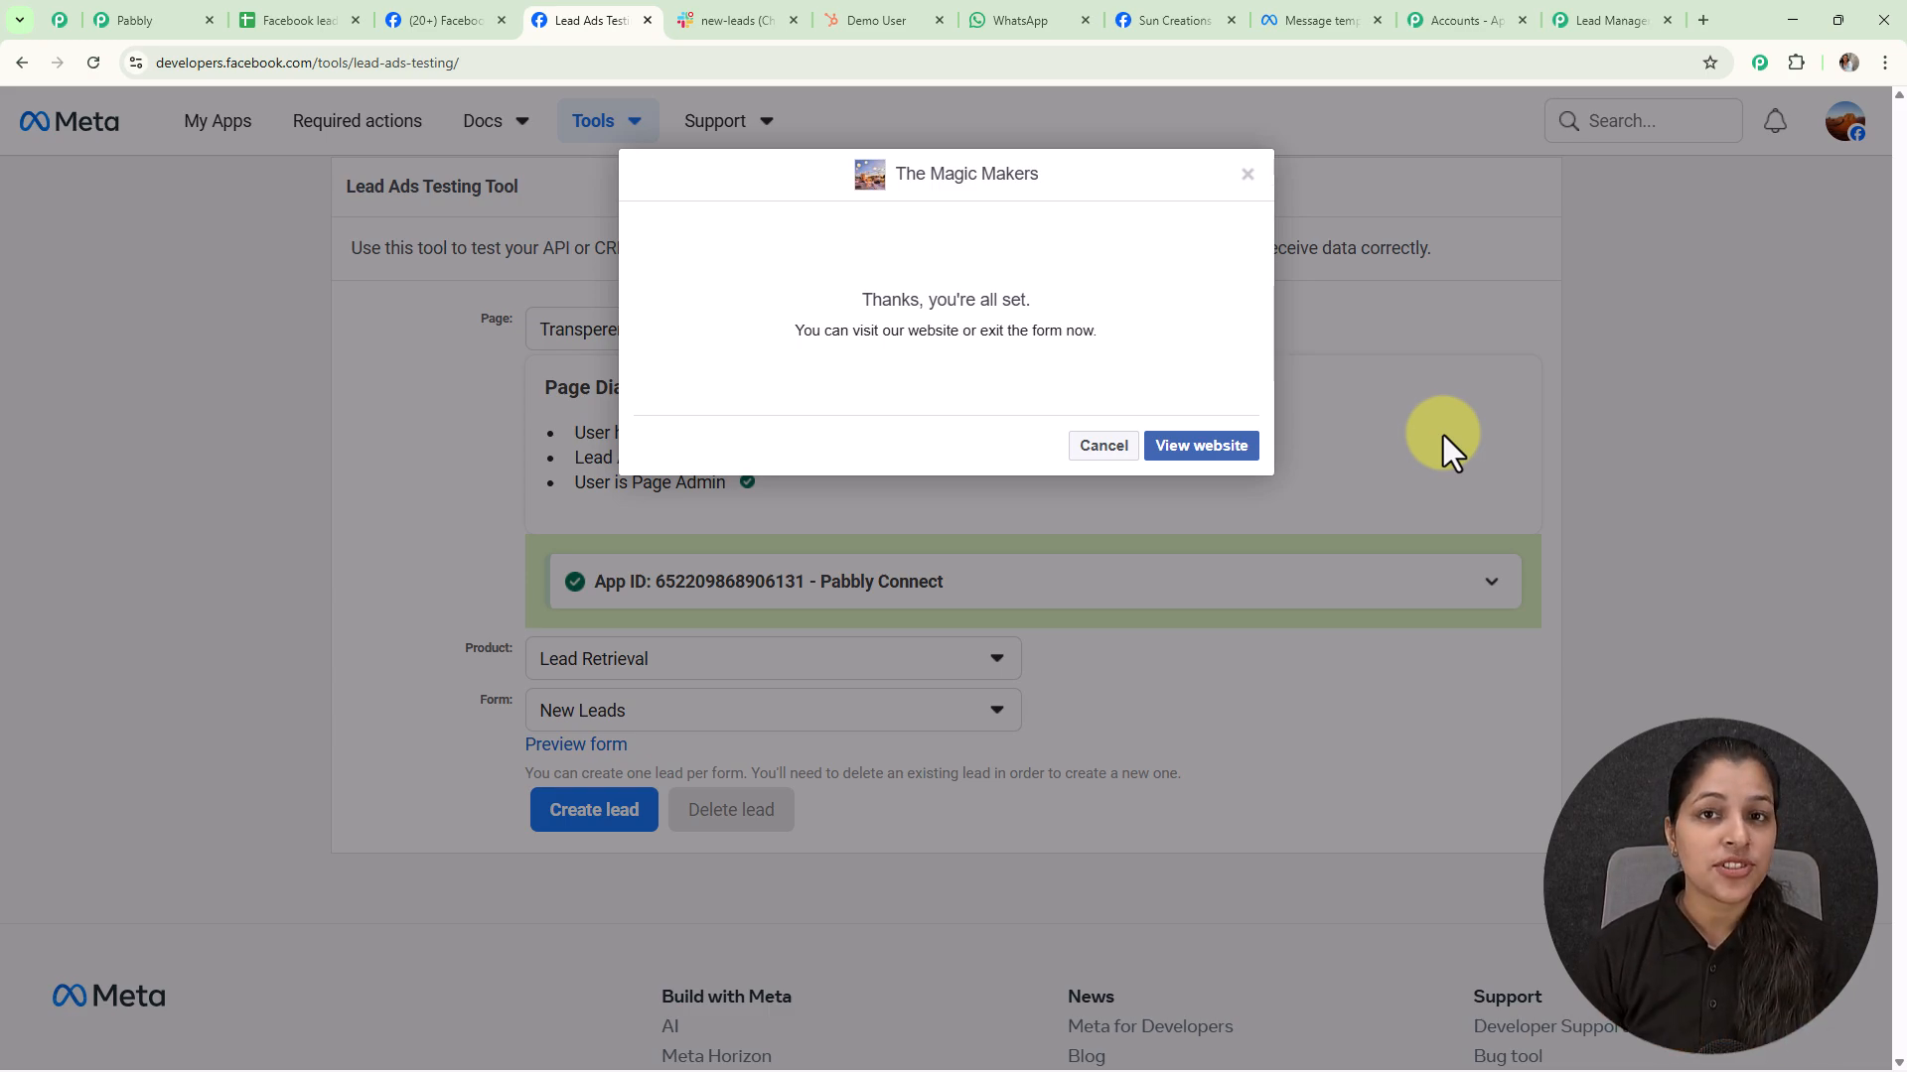
Review the test lead's captured details in the Facebook Lead Ads trigger, then close its setup panel
click(1567, 21)
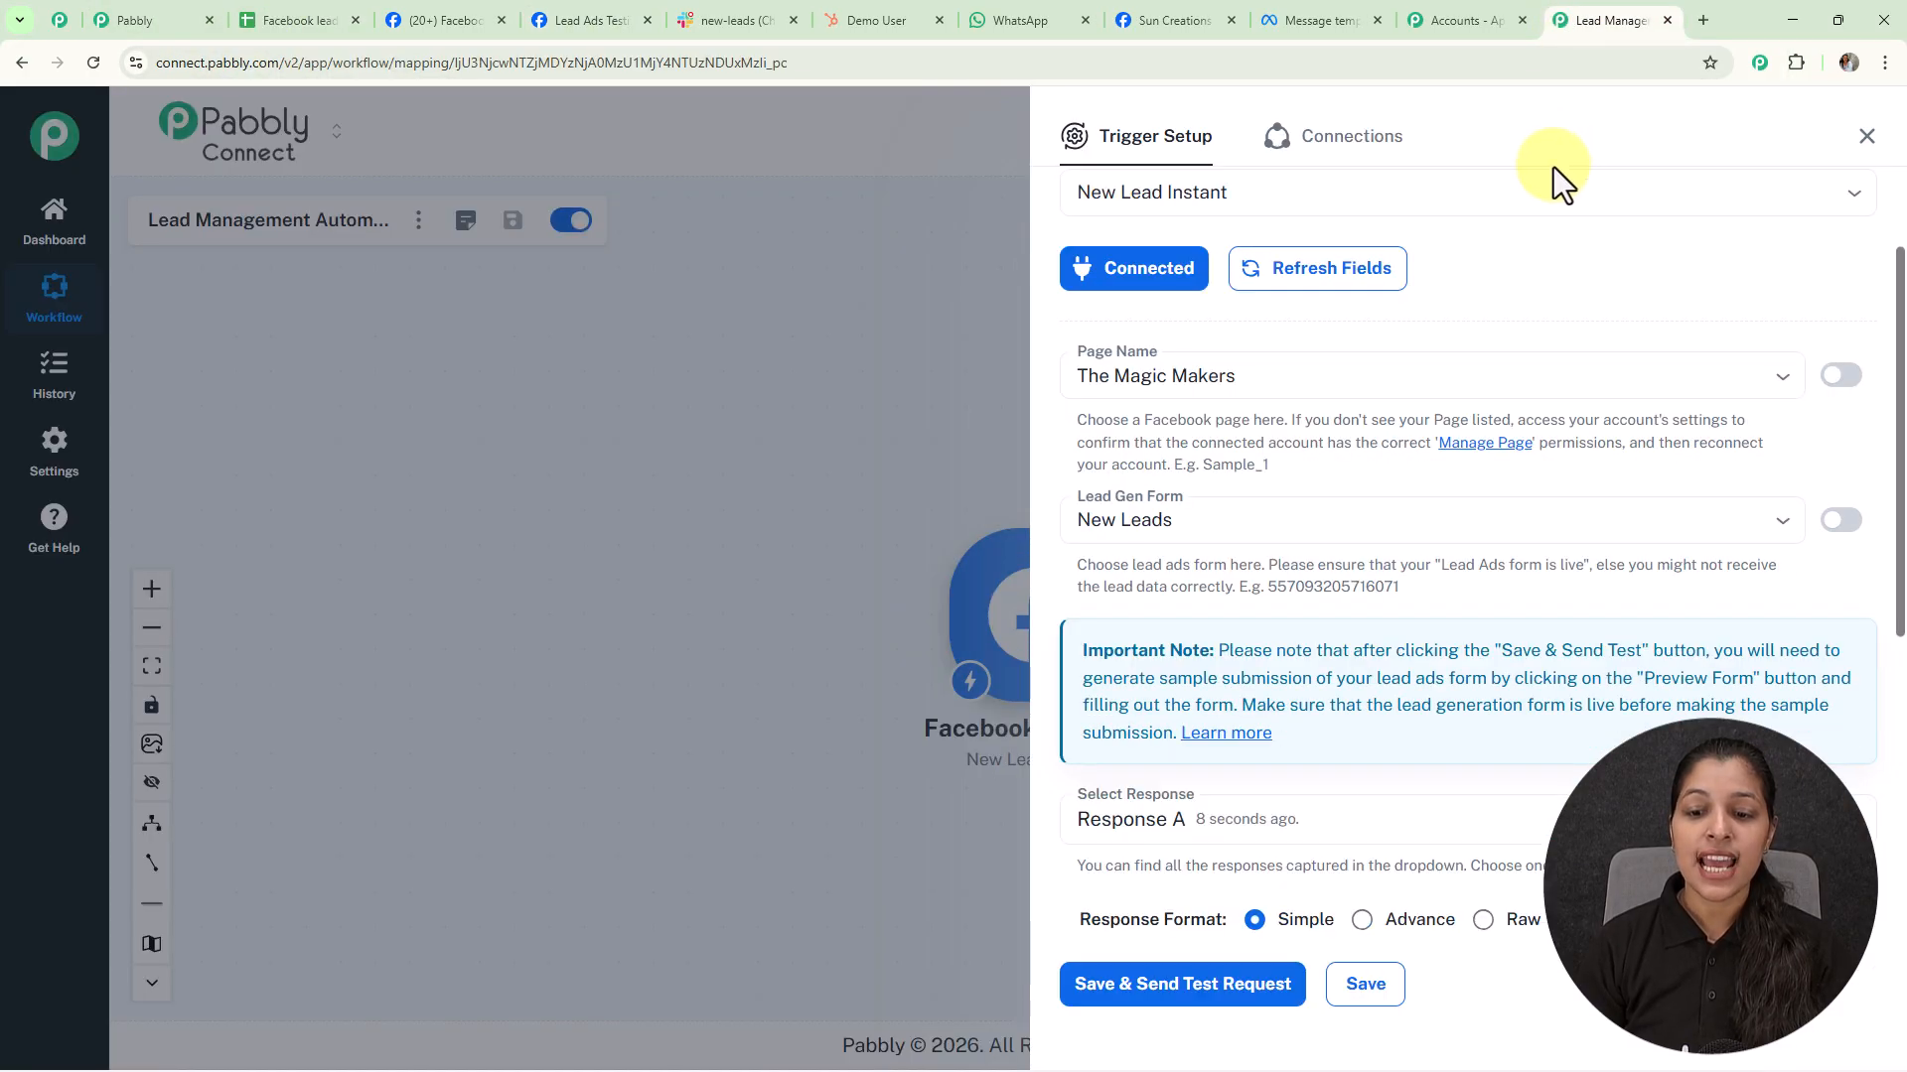
scroll(1468, 510, down, 4)
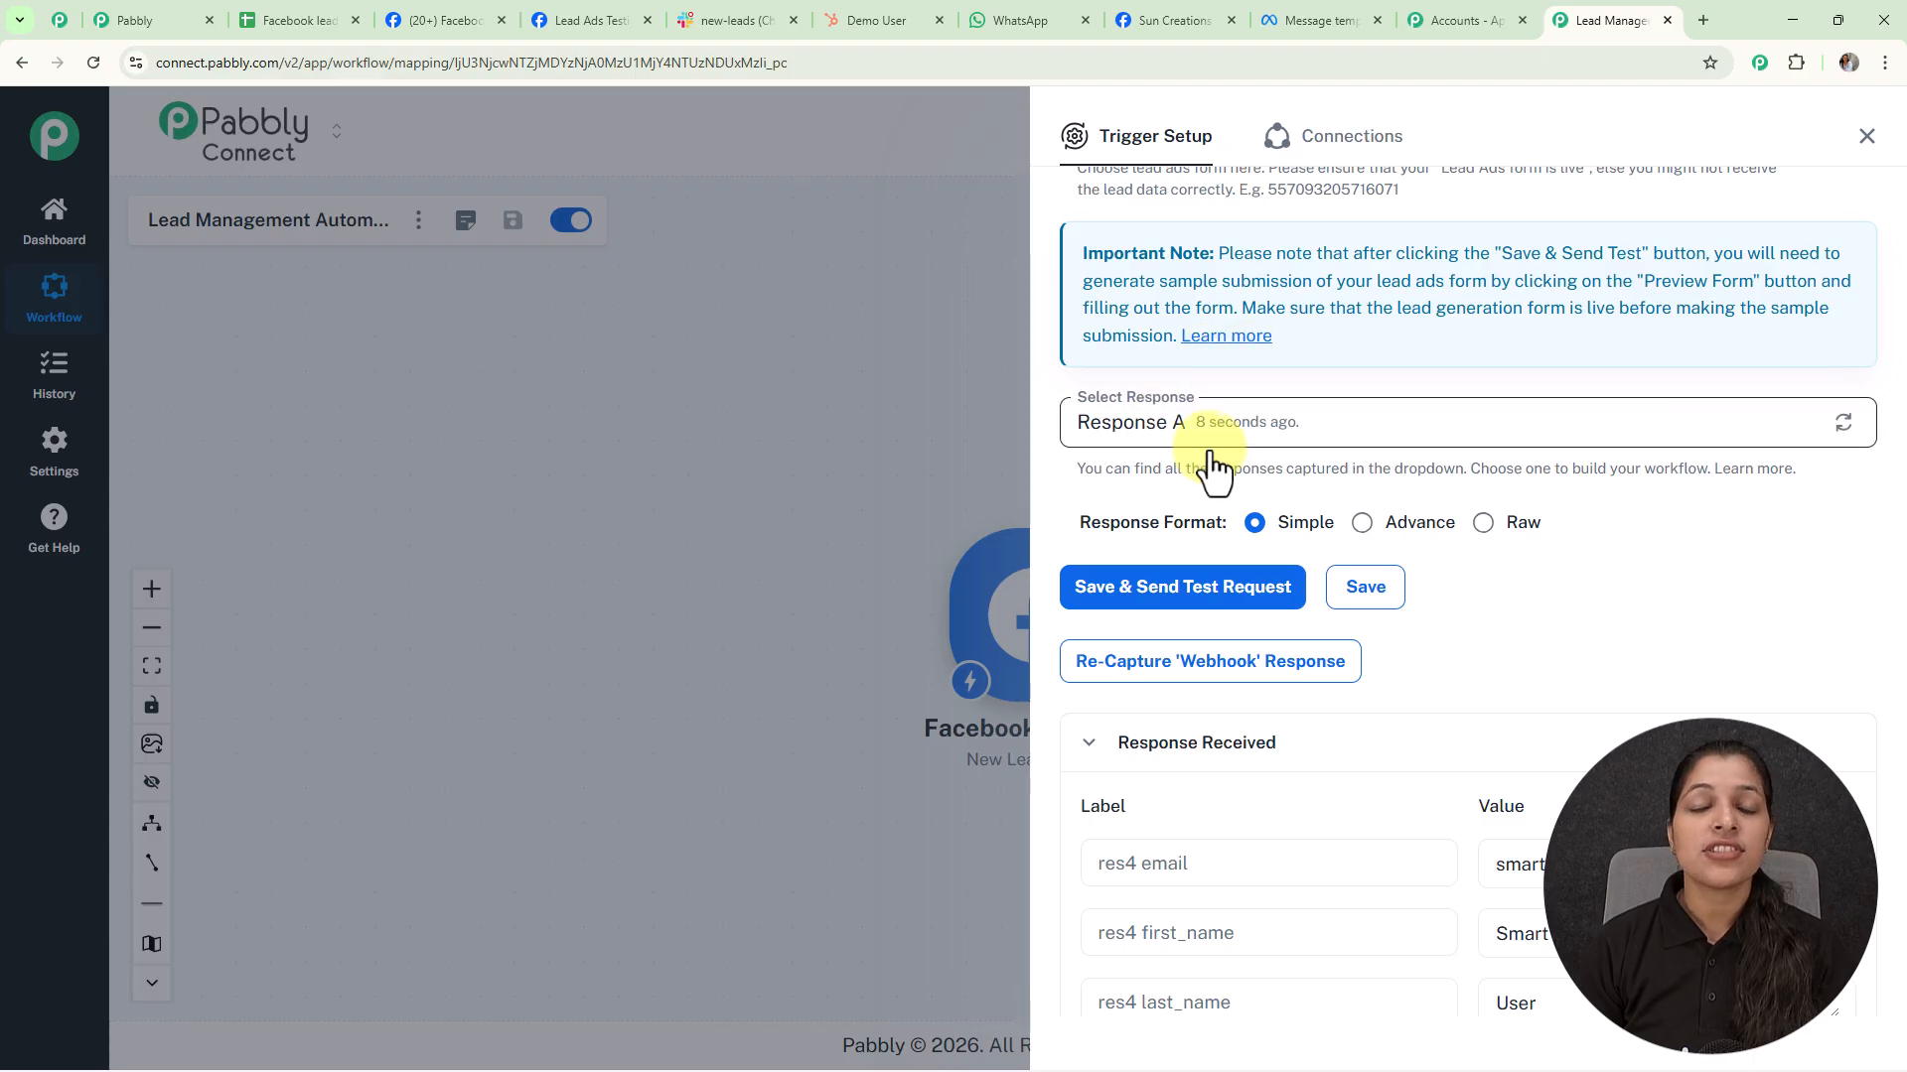
scroll(1571, 367, down, 4)
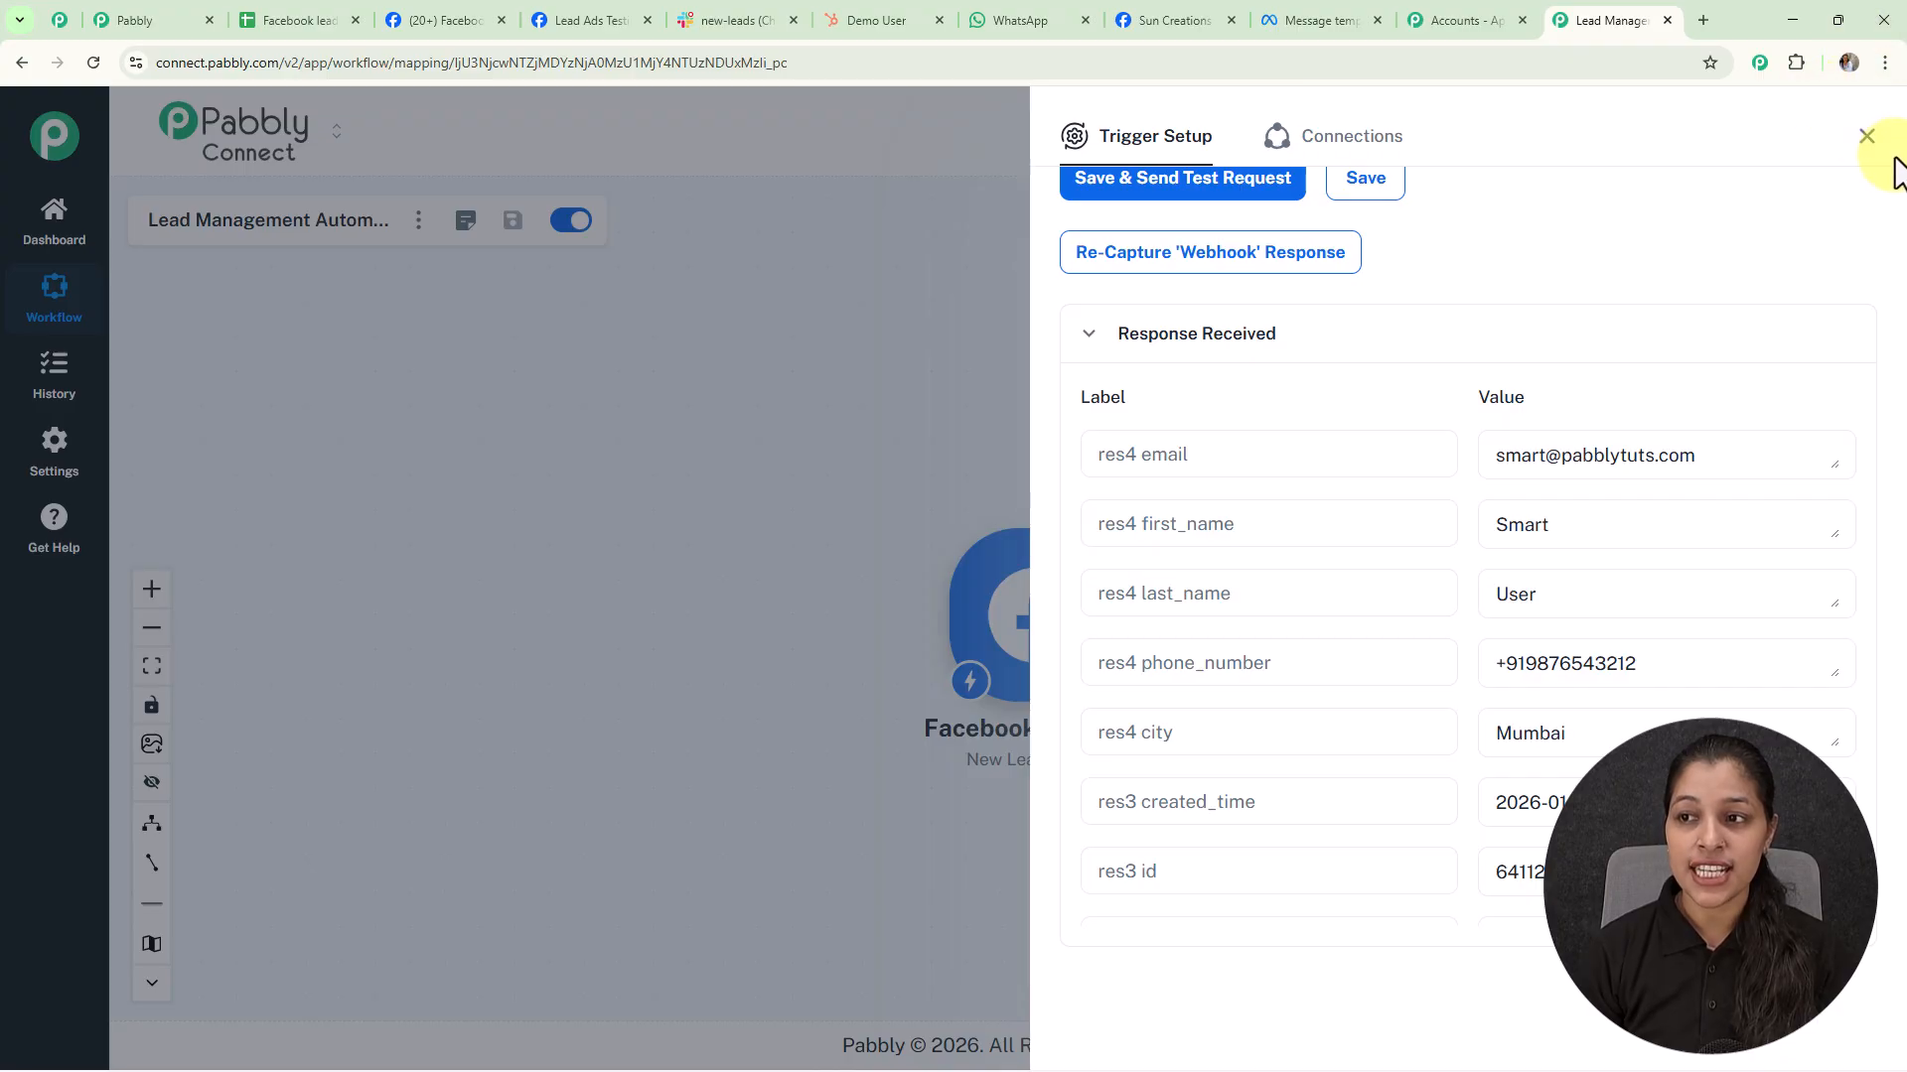
click(1866, 137)
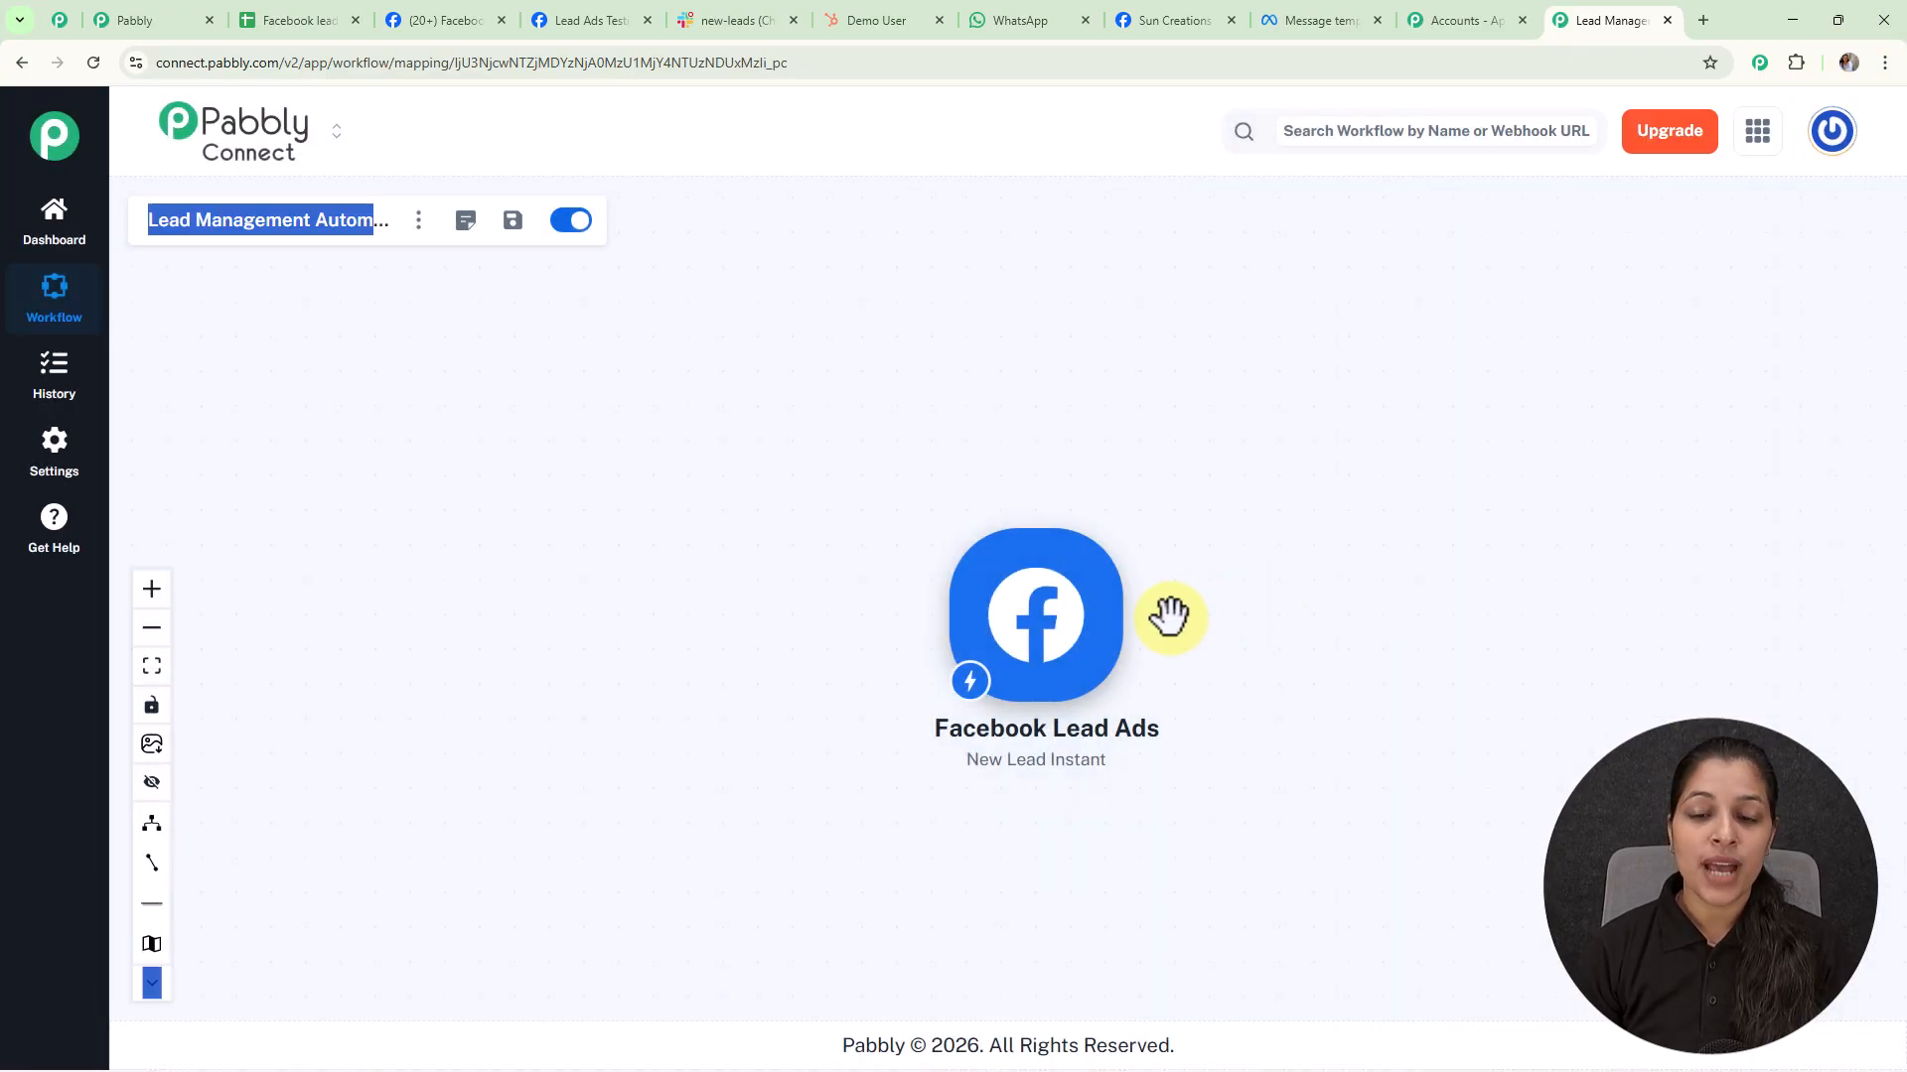
drag(1260, 605, 588, 507)
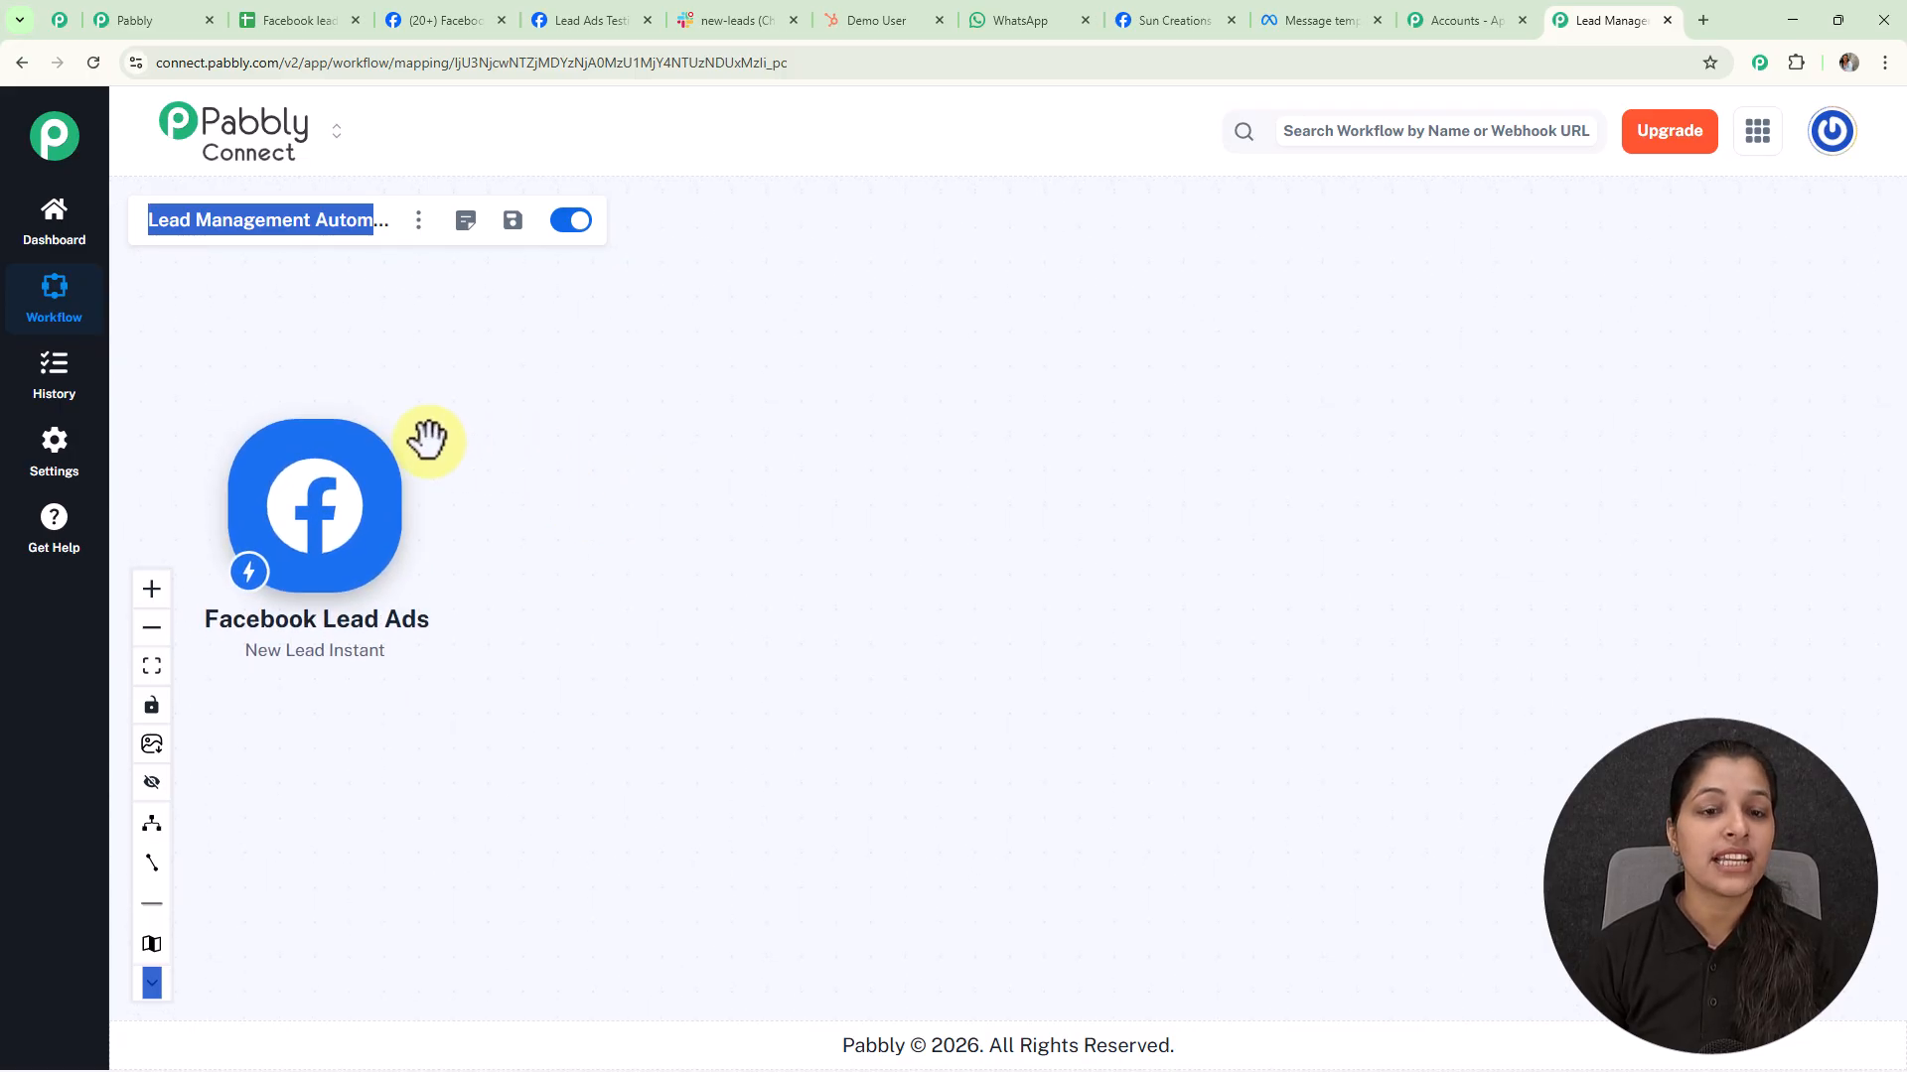
Add a Google Sheets Add New Row action after the trigger, using the existing Google Sheets connection
click(413, 519)
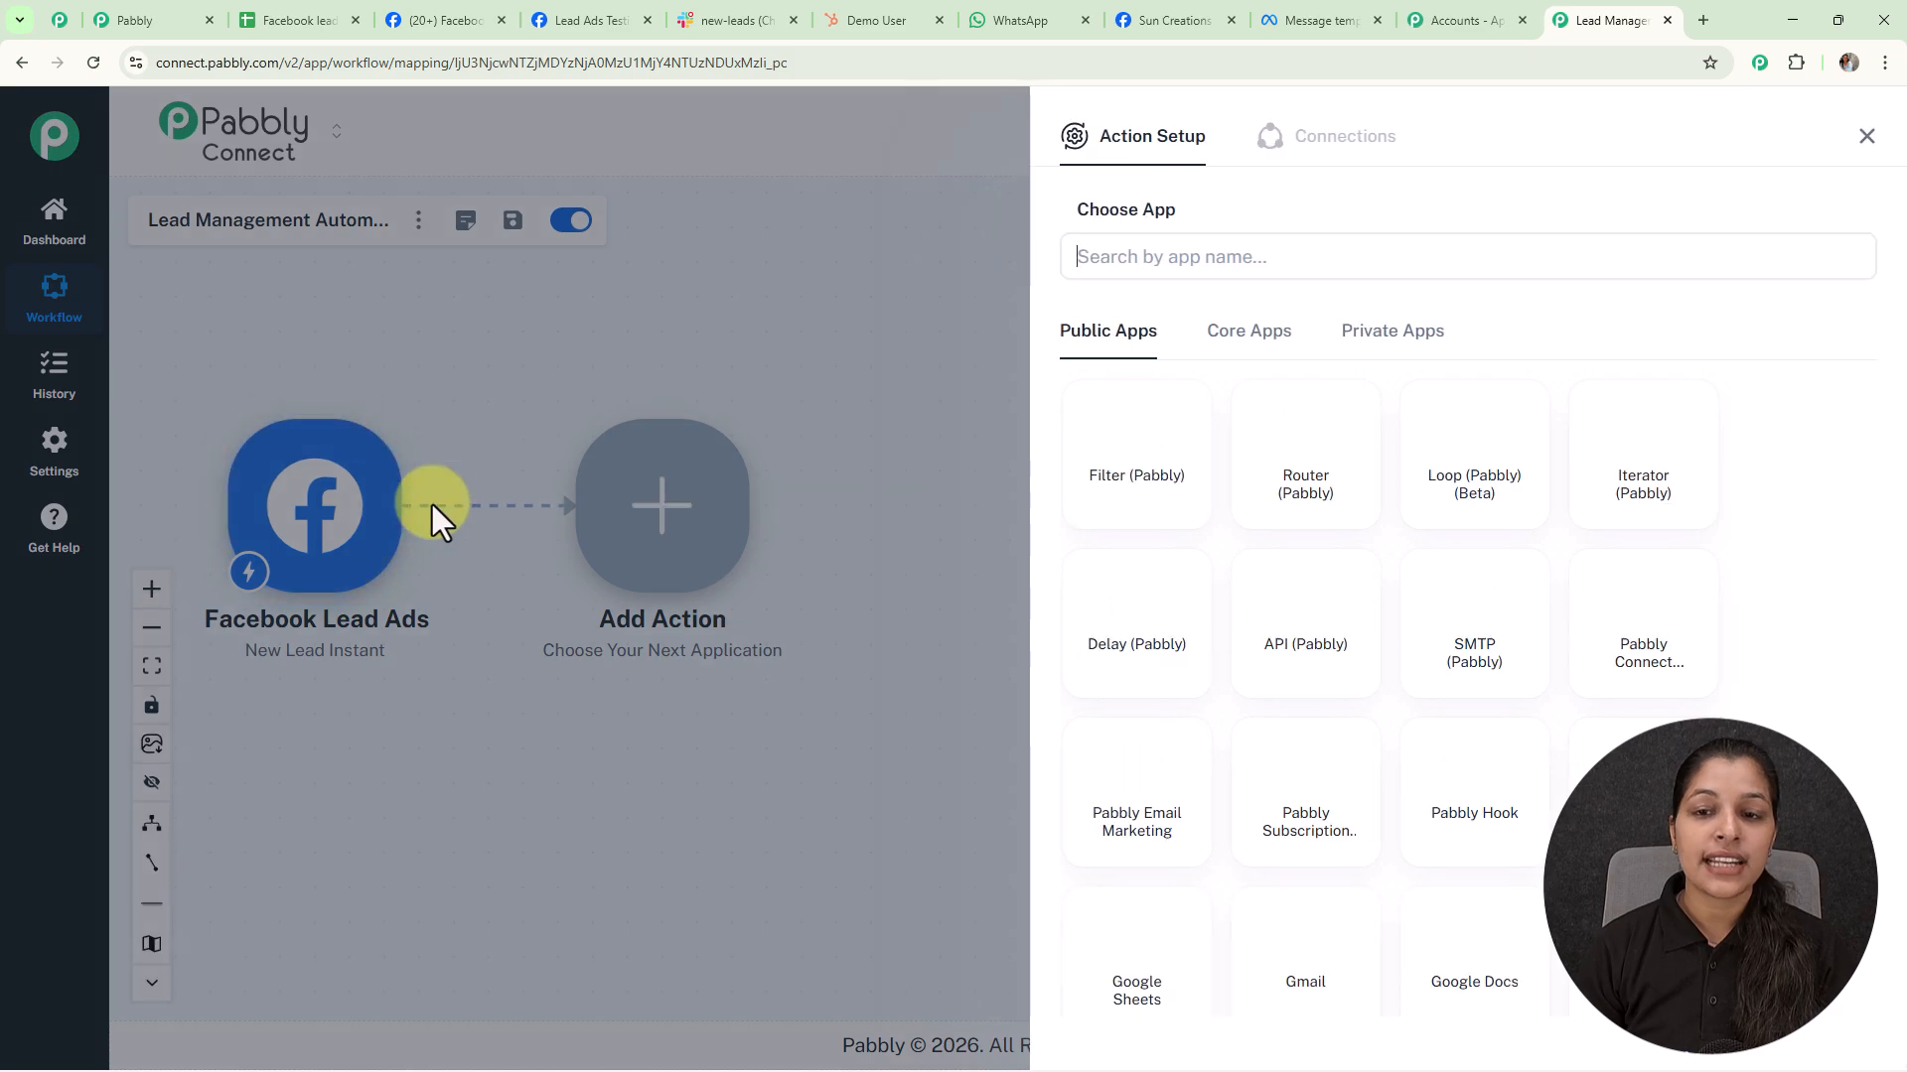
click(1137, 958)
click(1178, 359)
click(1175, 453)
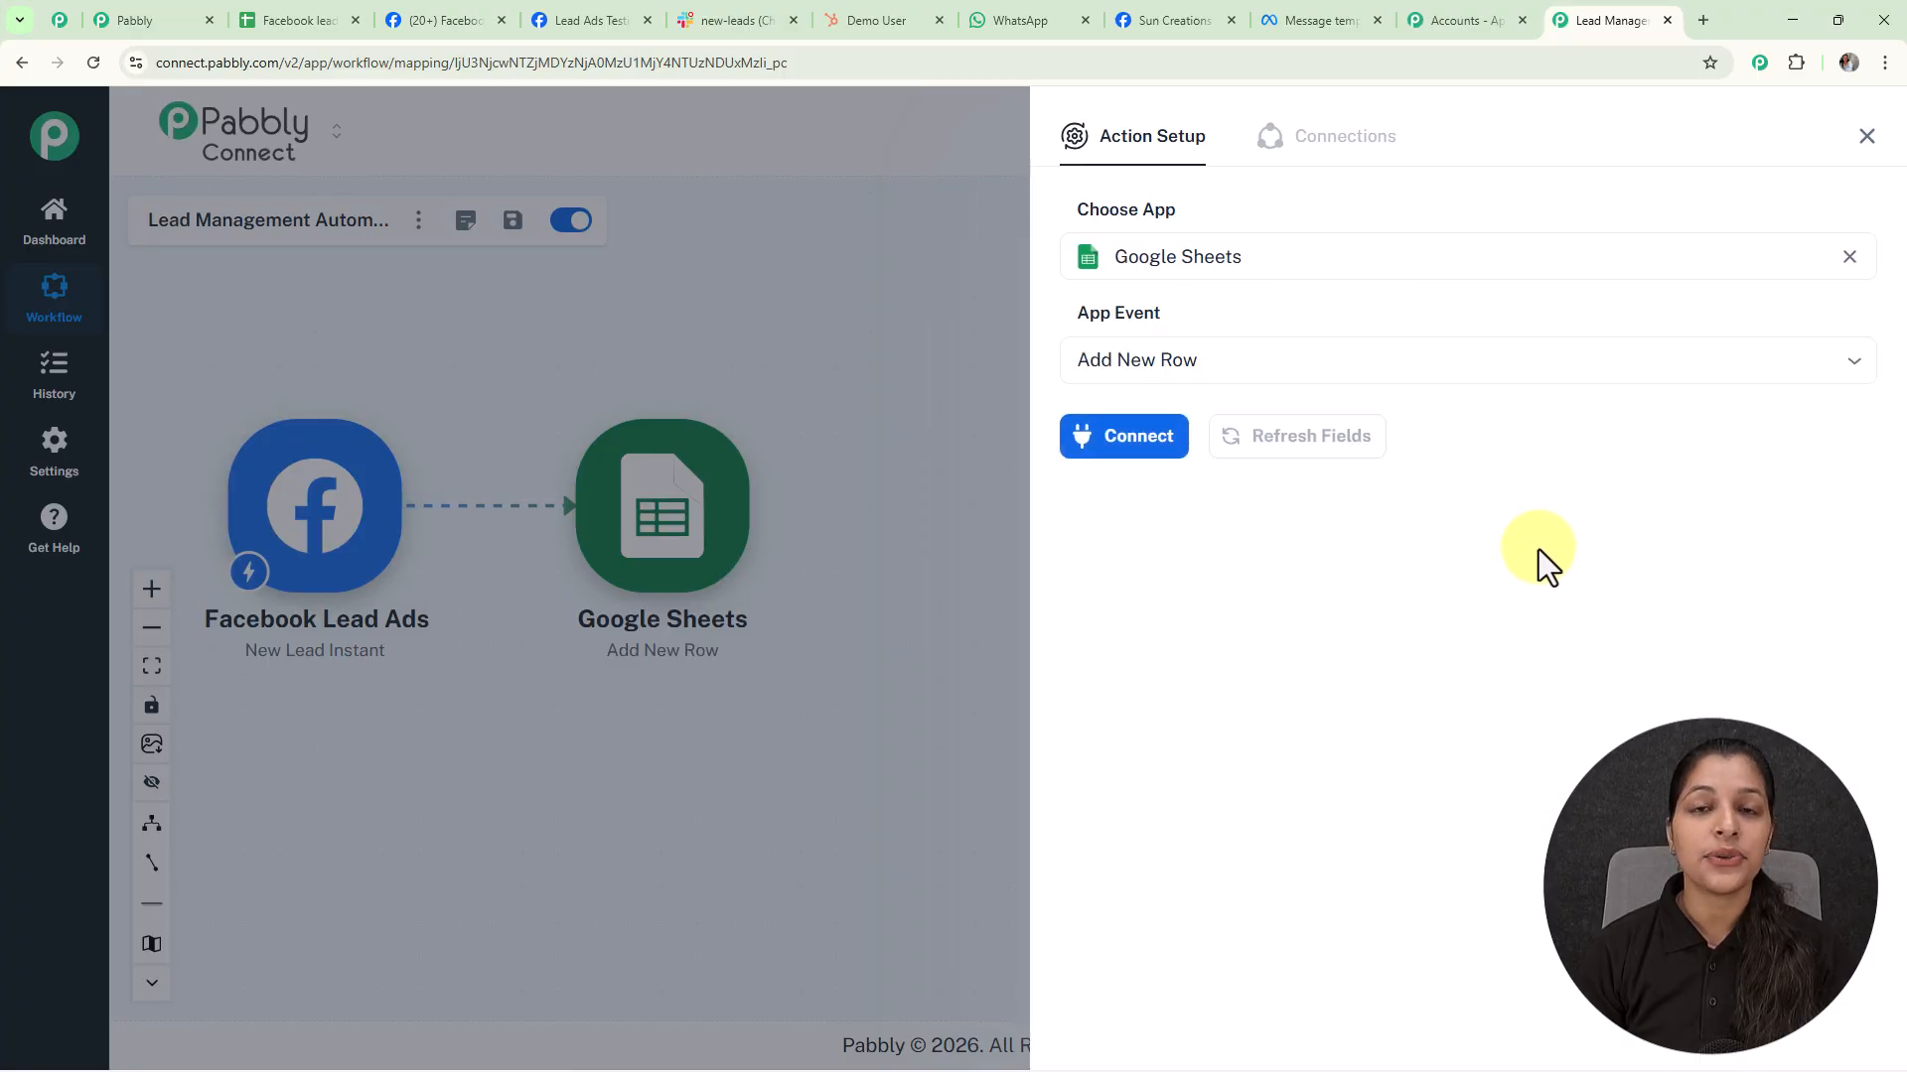
click(1138, 433)
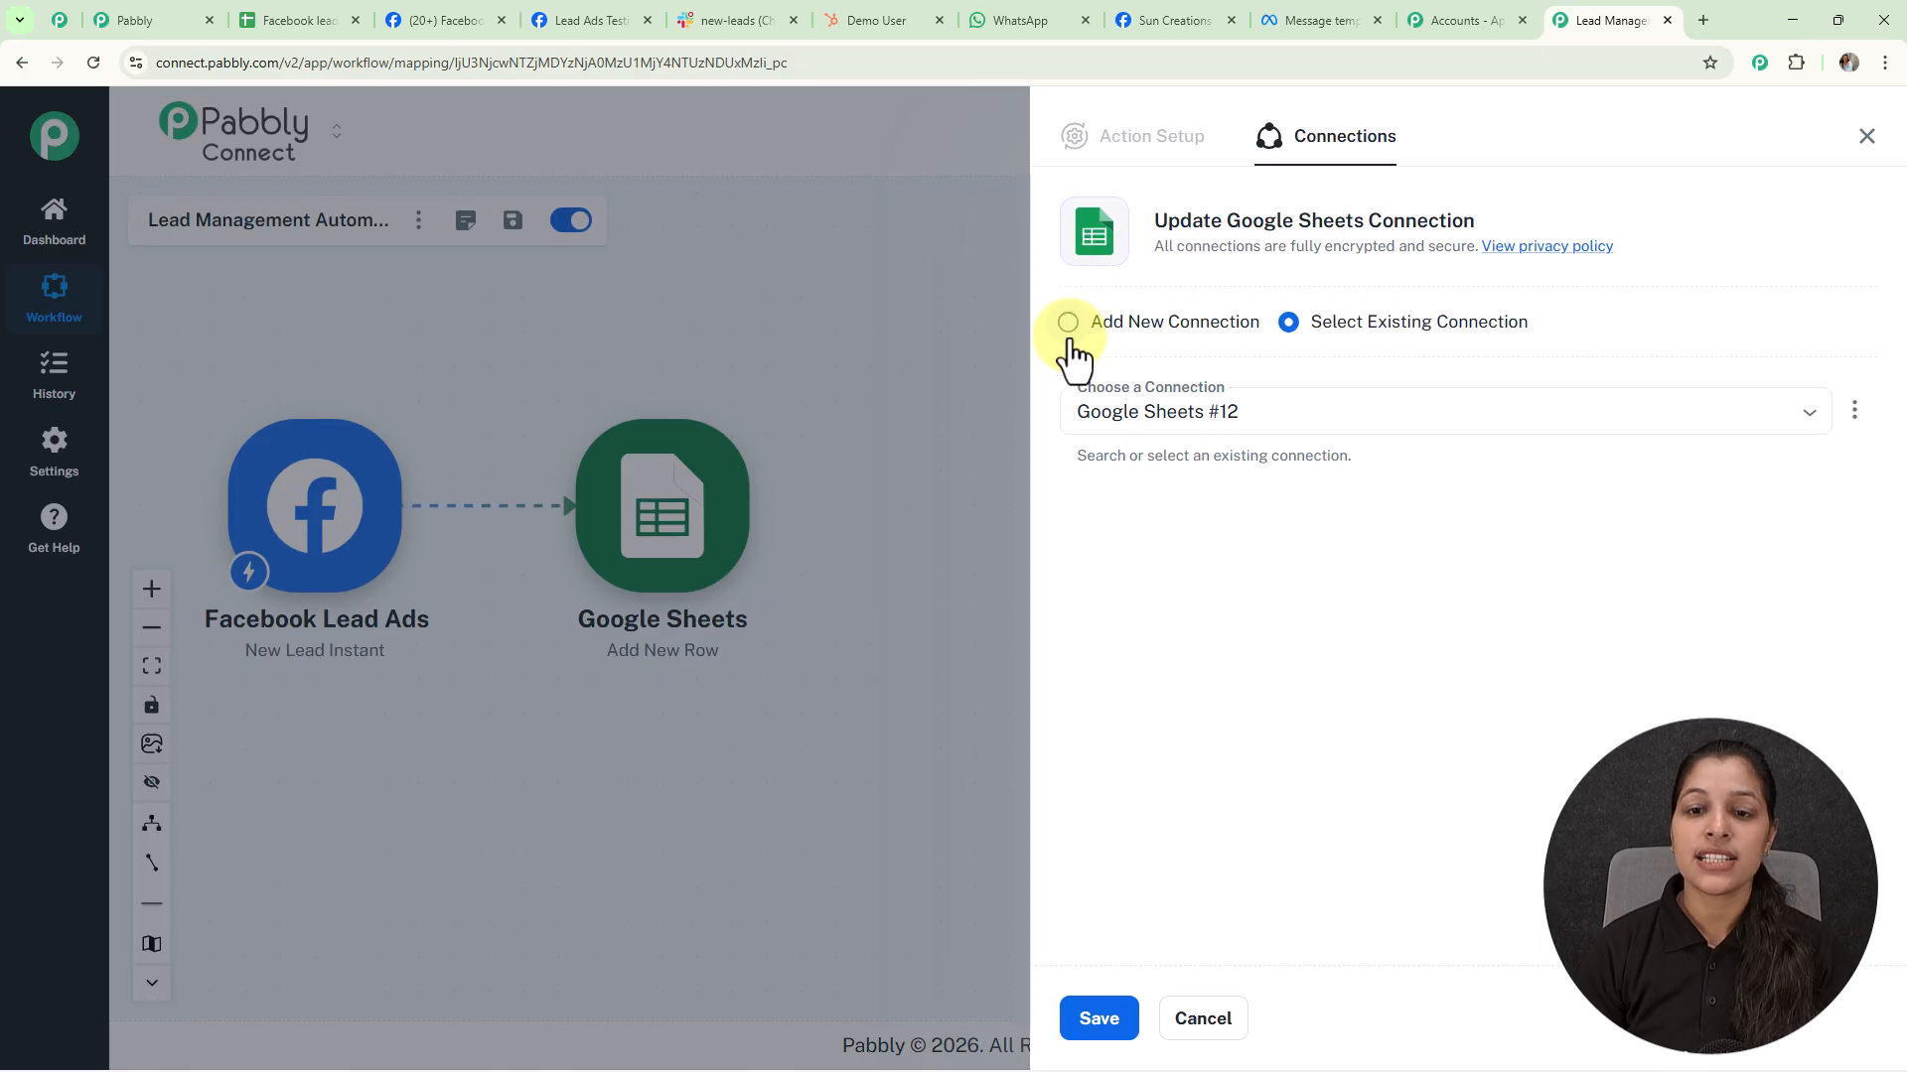
click(1070, 339)
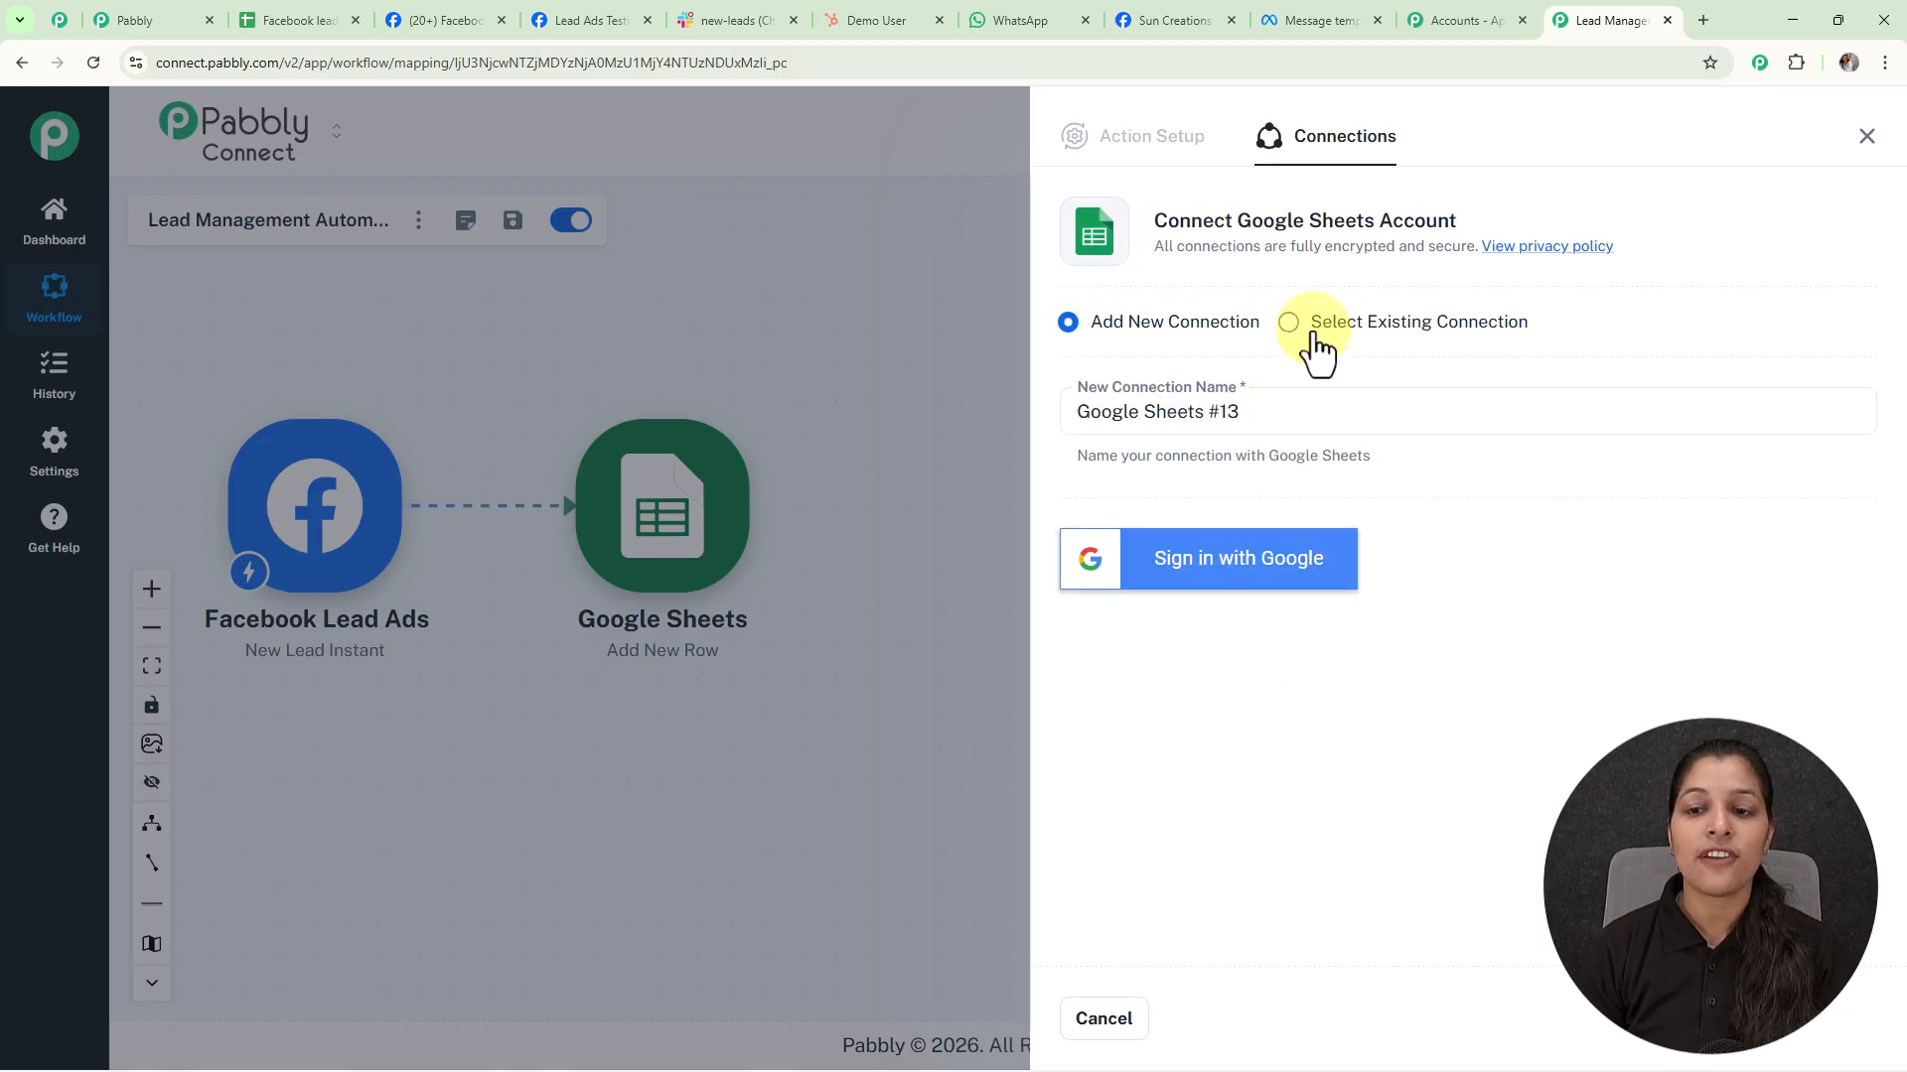
click(1289, 328)
click(1102, 1027)
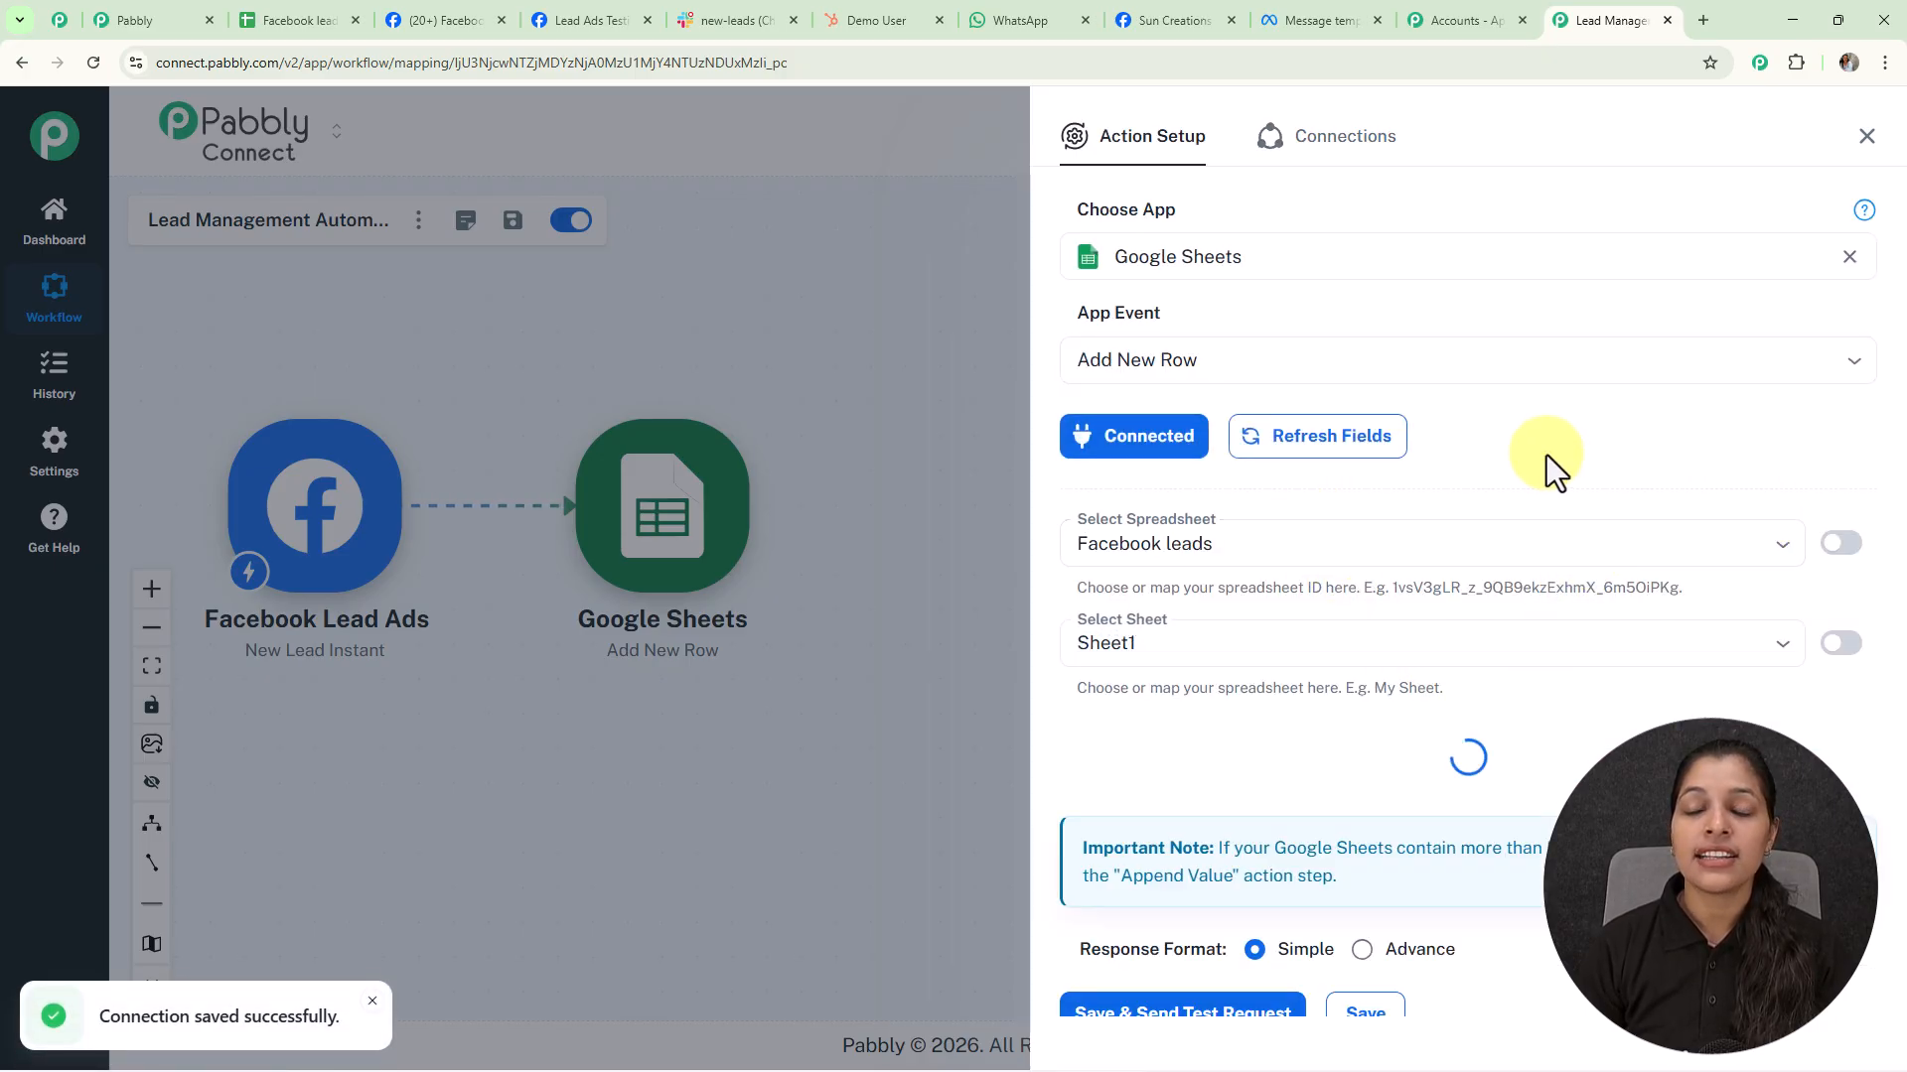
Map the lead's first_name and last_name into the sheet's Full Name field
scroll(1546, 455, down, 3)
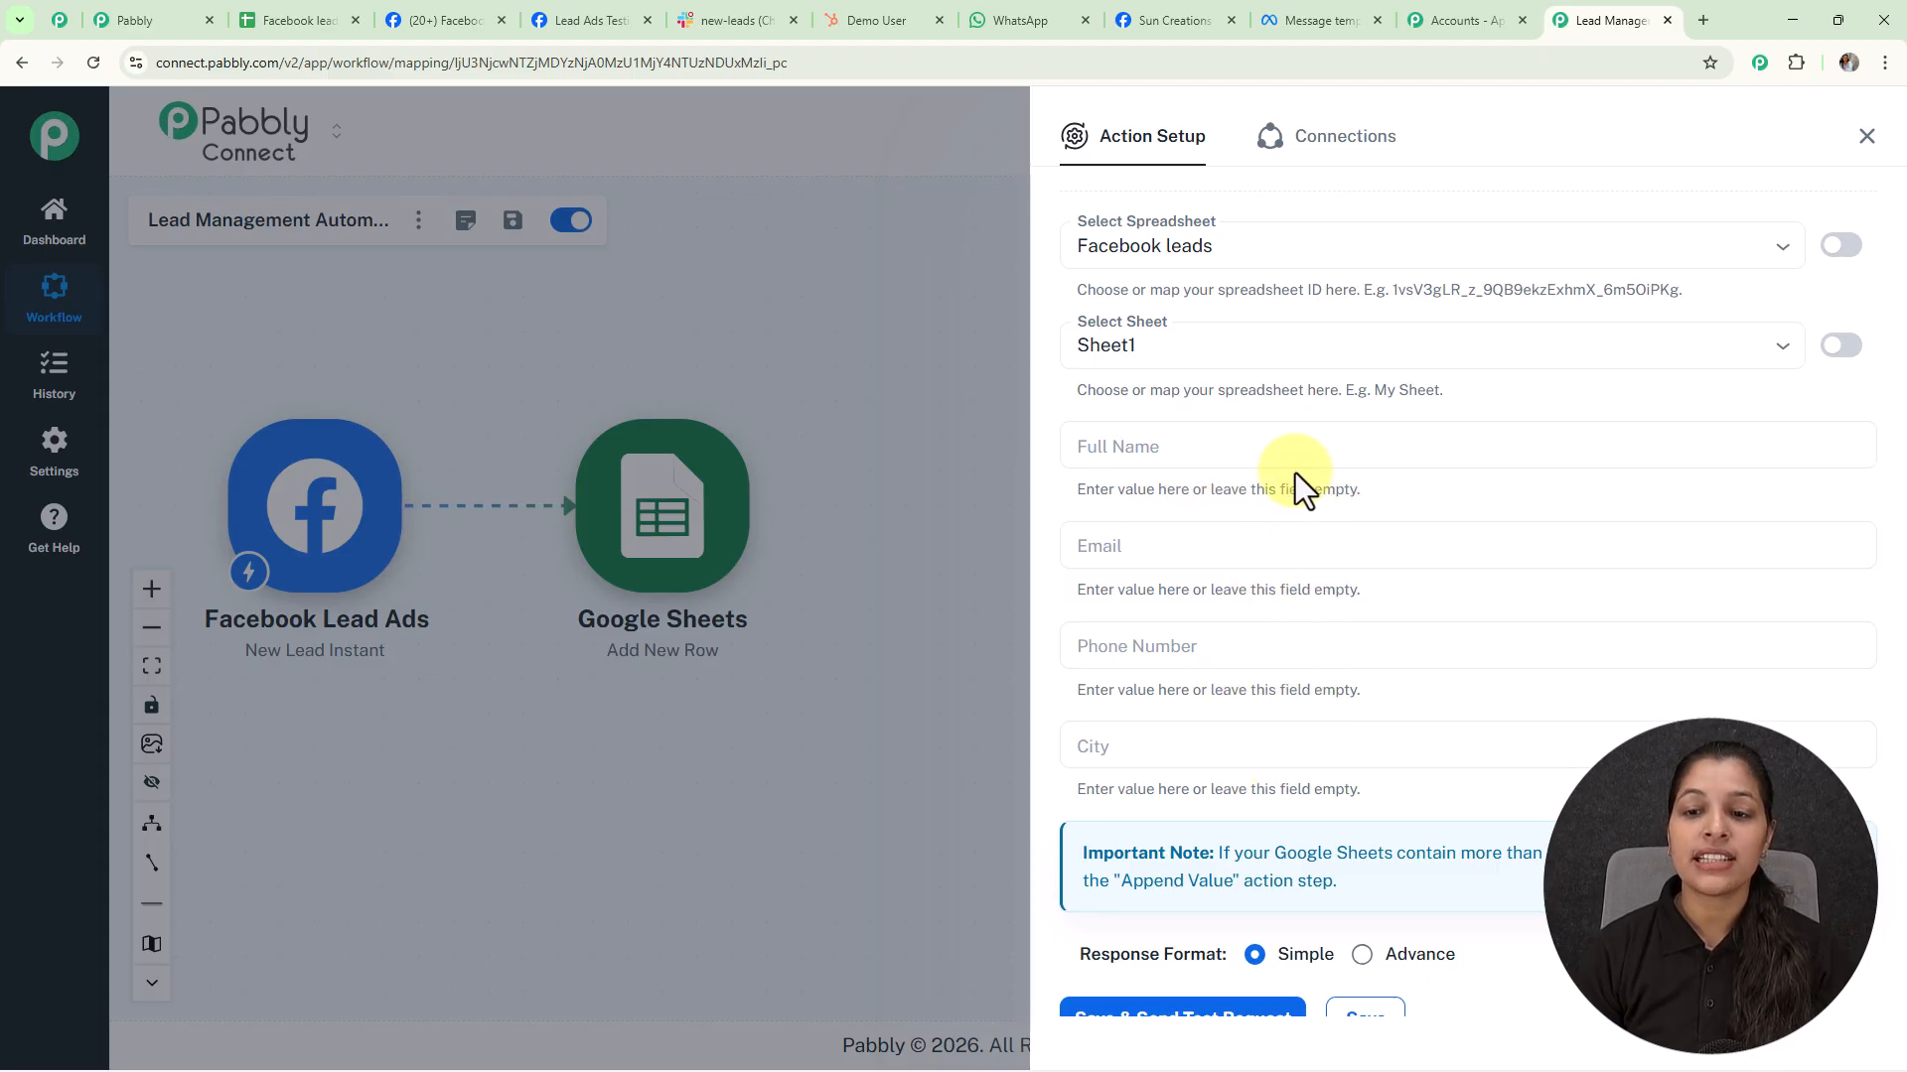
click(1290, 441)
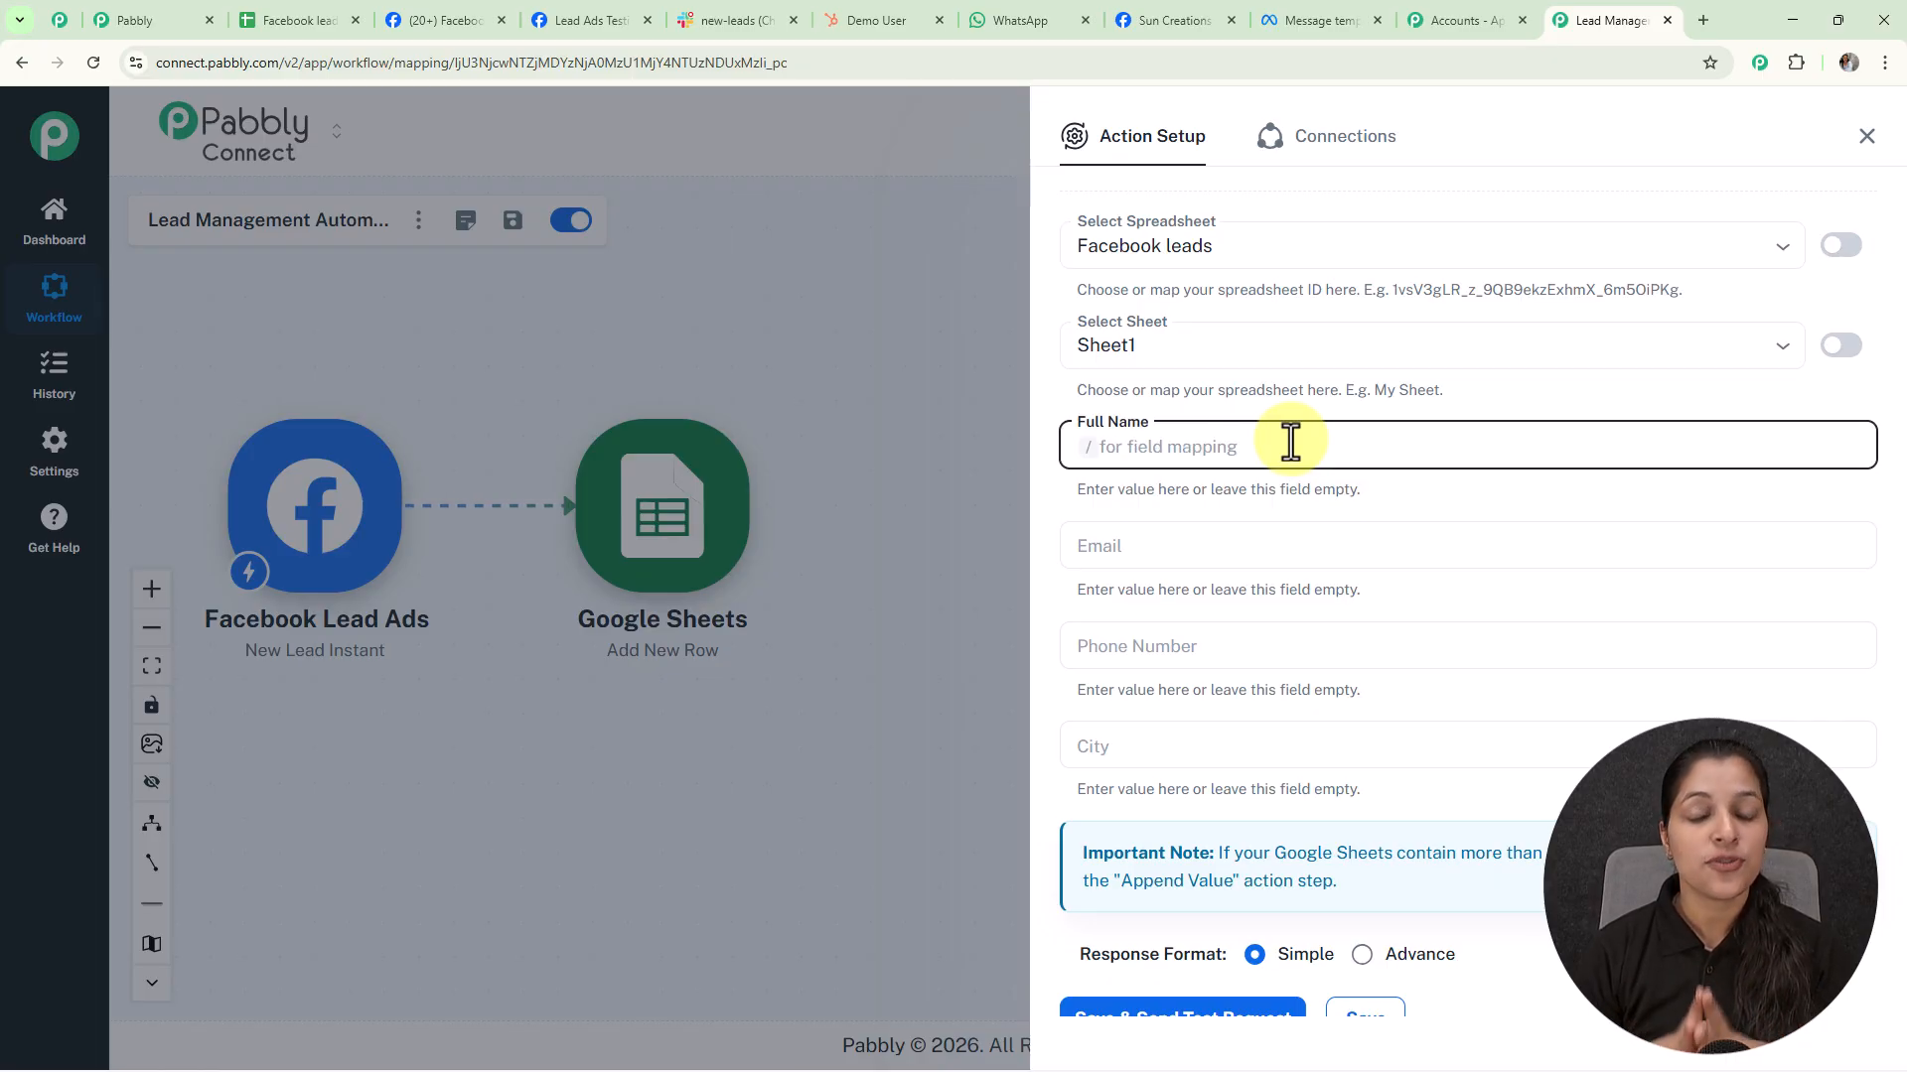
text(/)
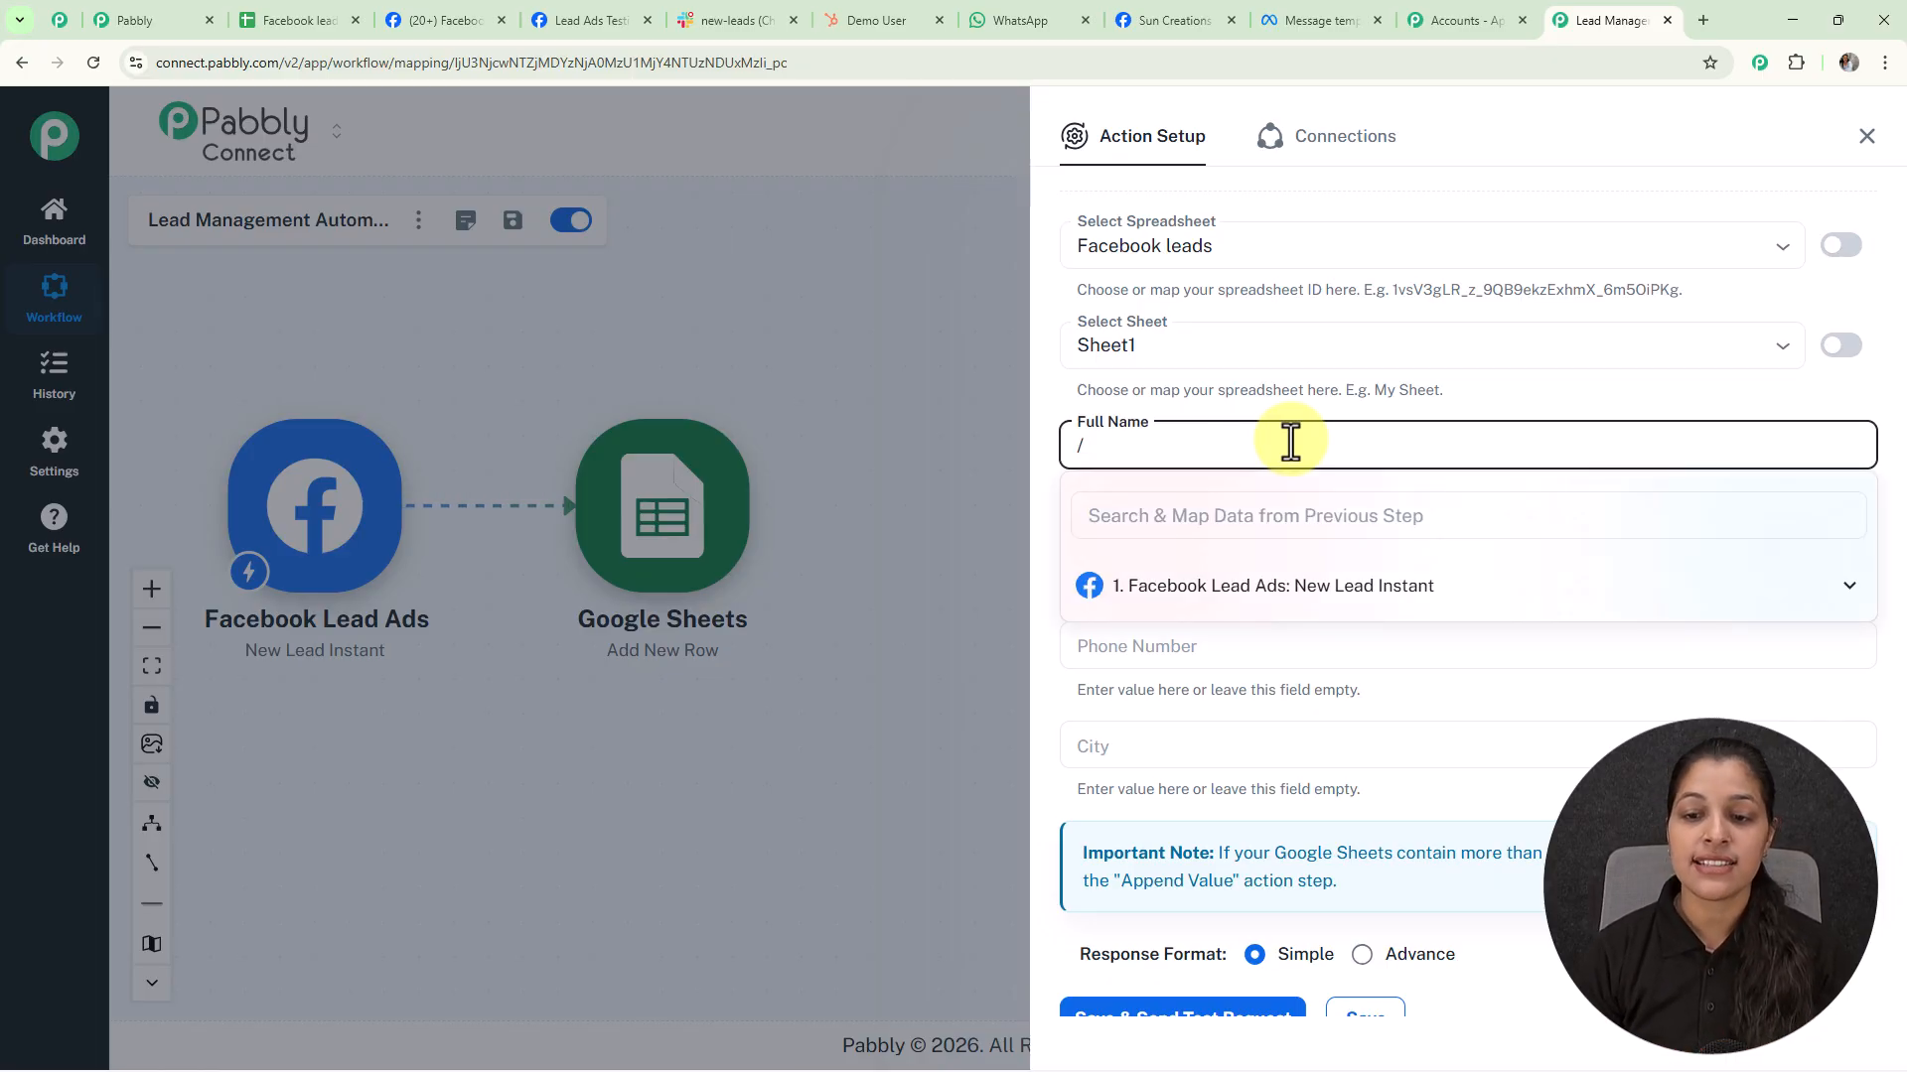
click(1281, 586)
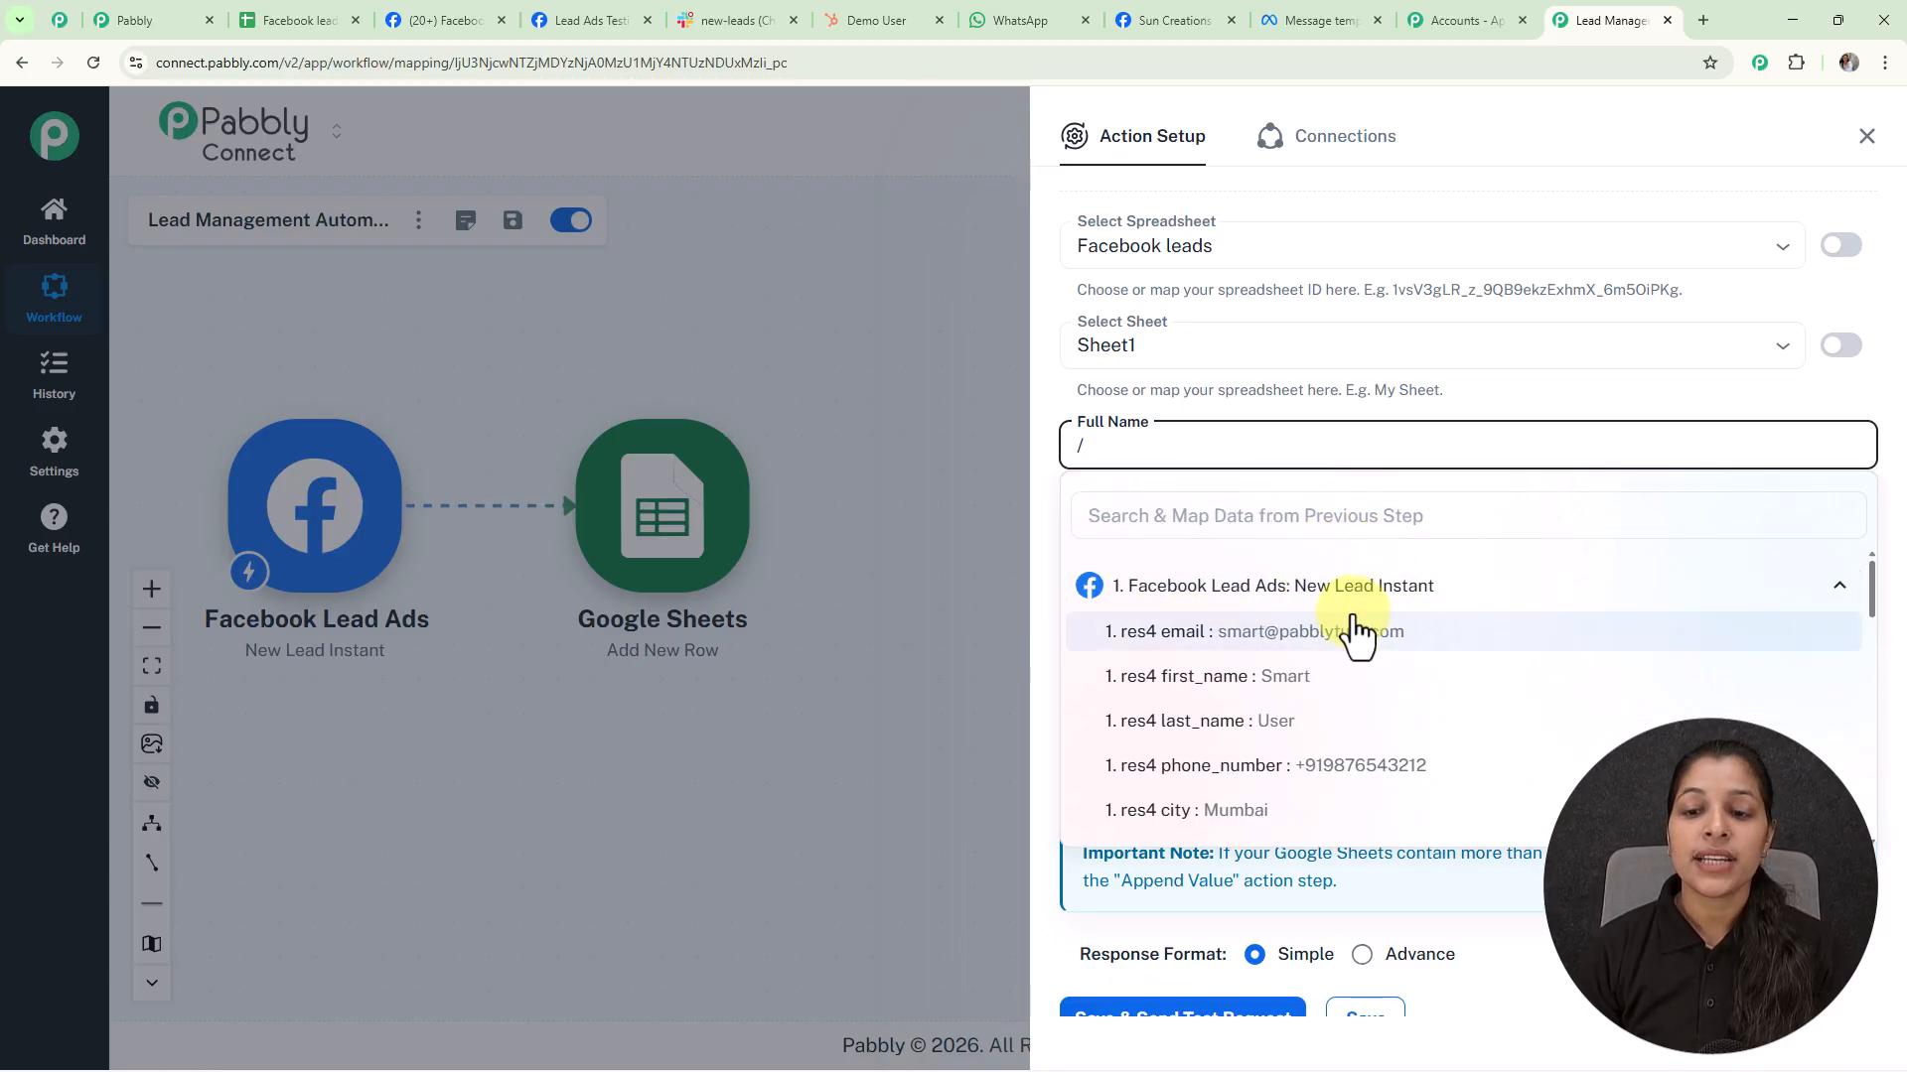
click(1284, 679)
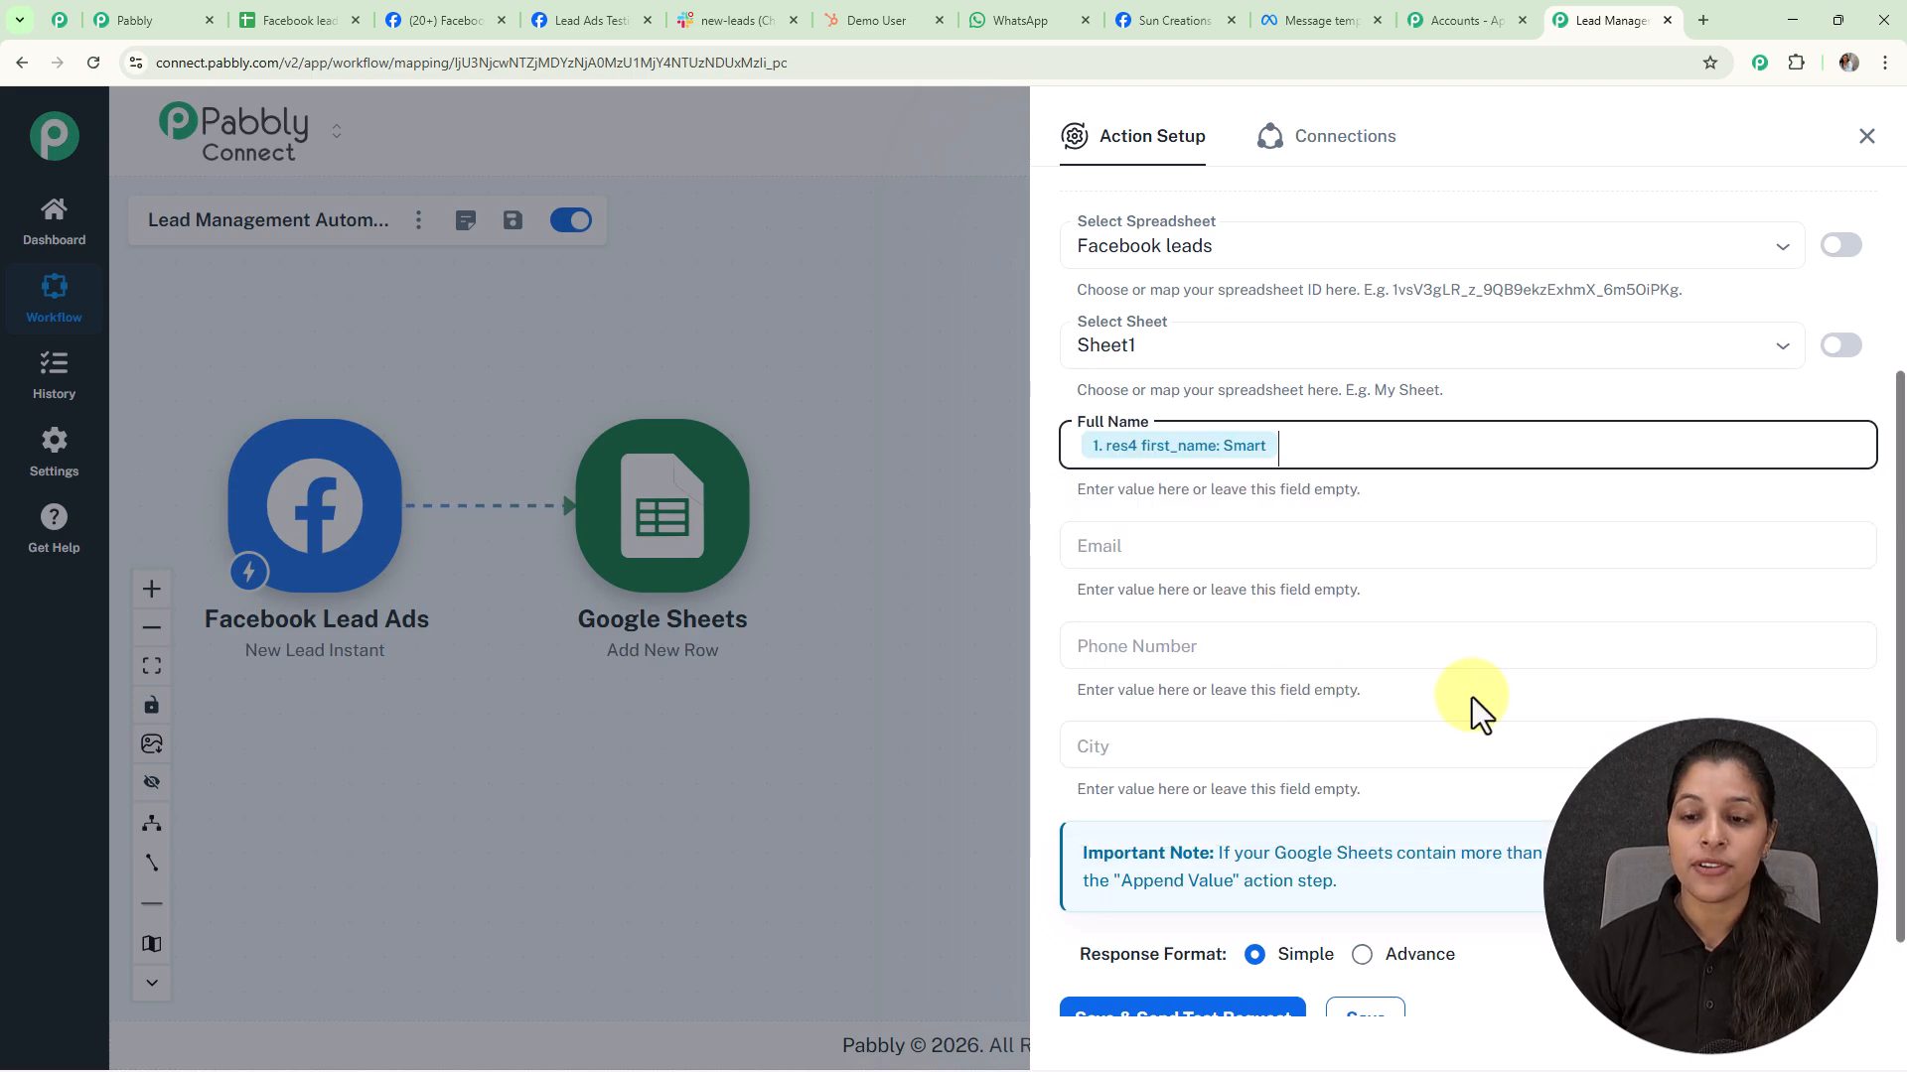
text(/)
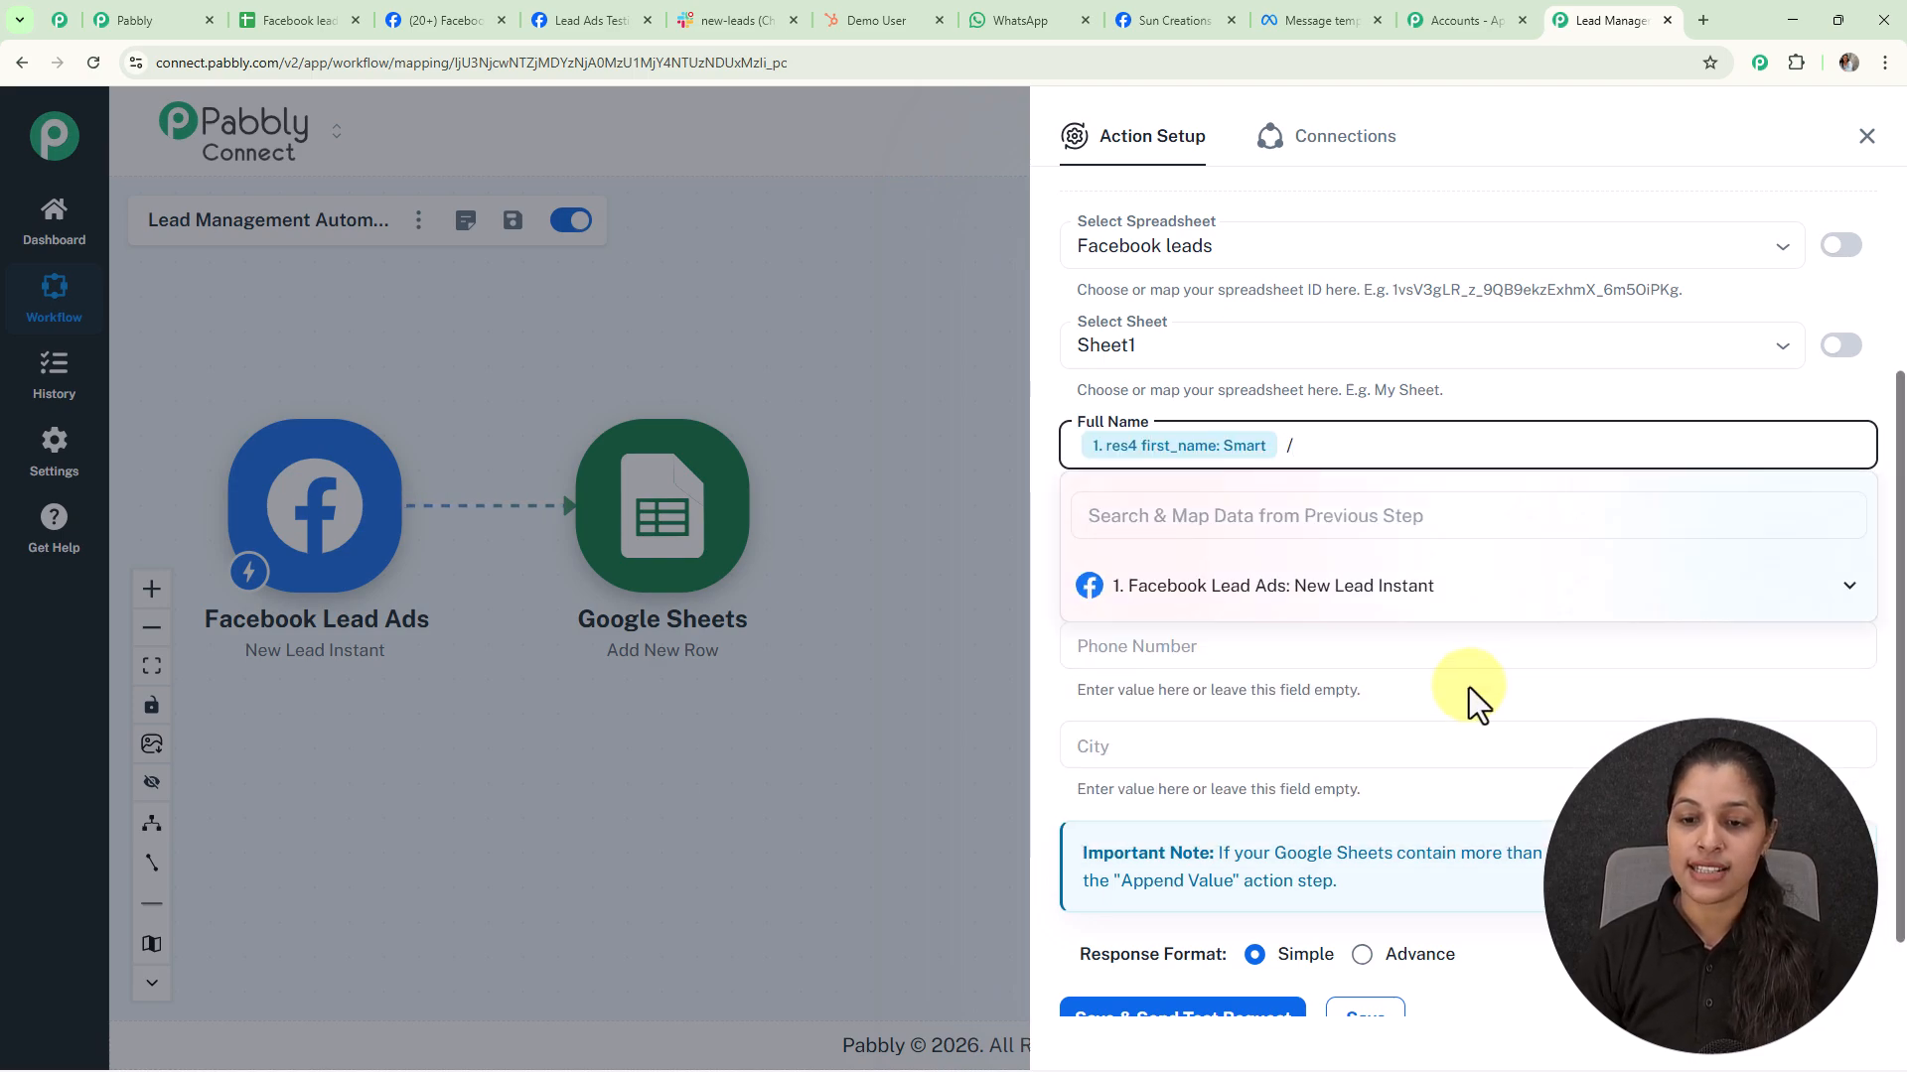
click(1325, 591)
click(1228, 735)
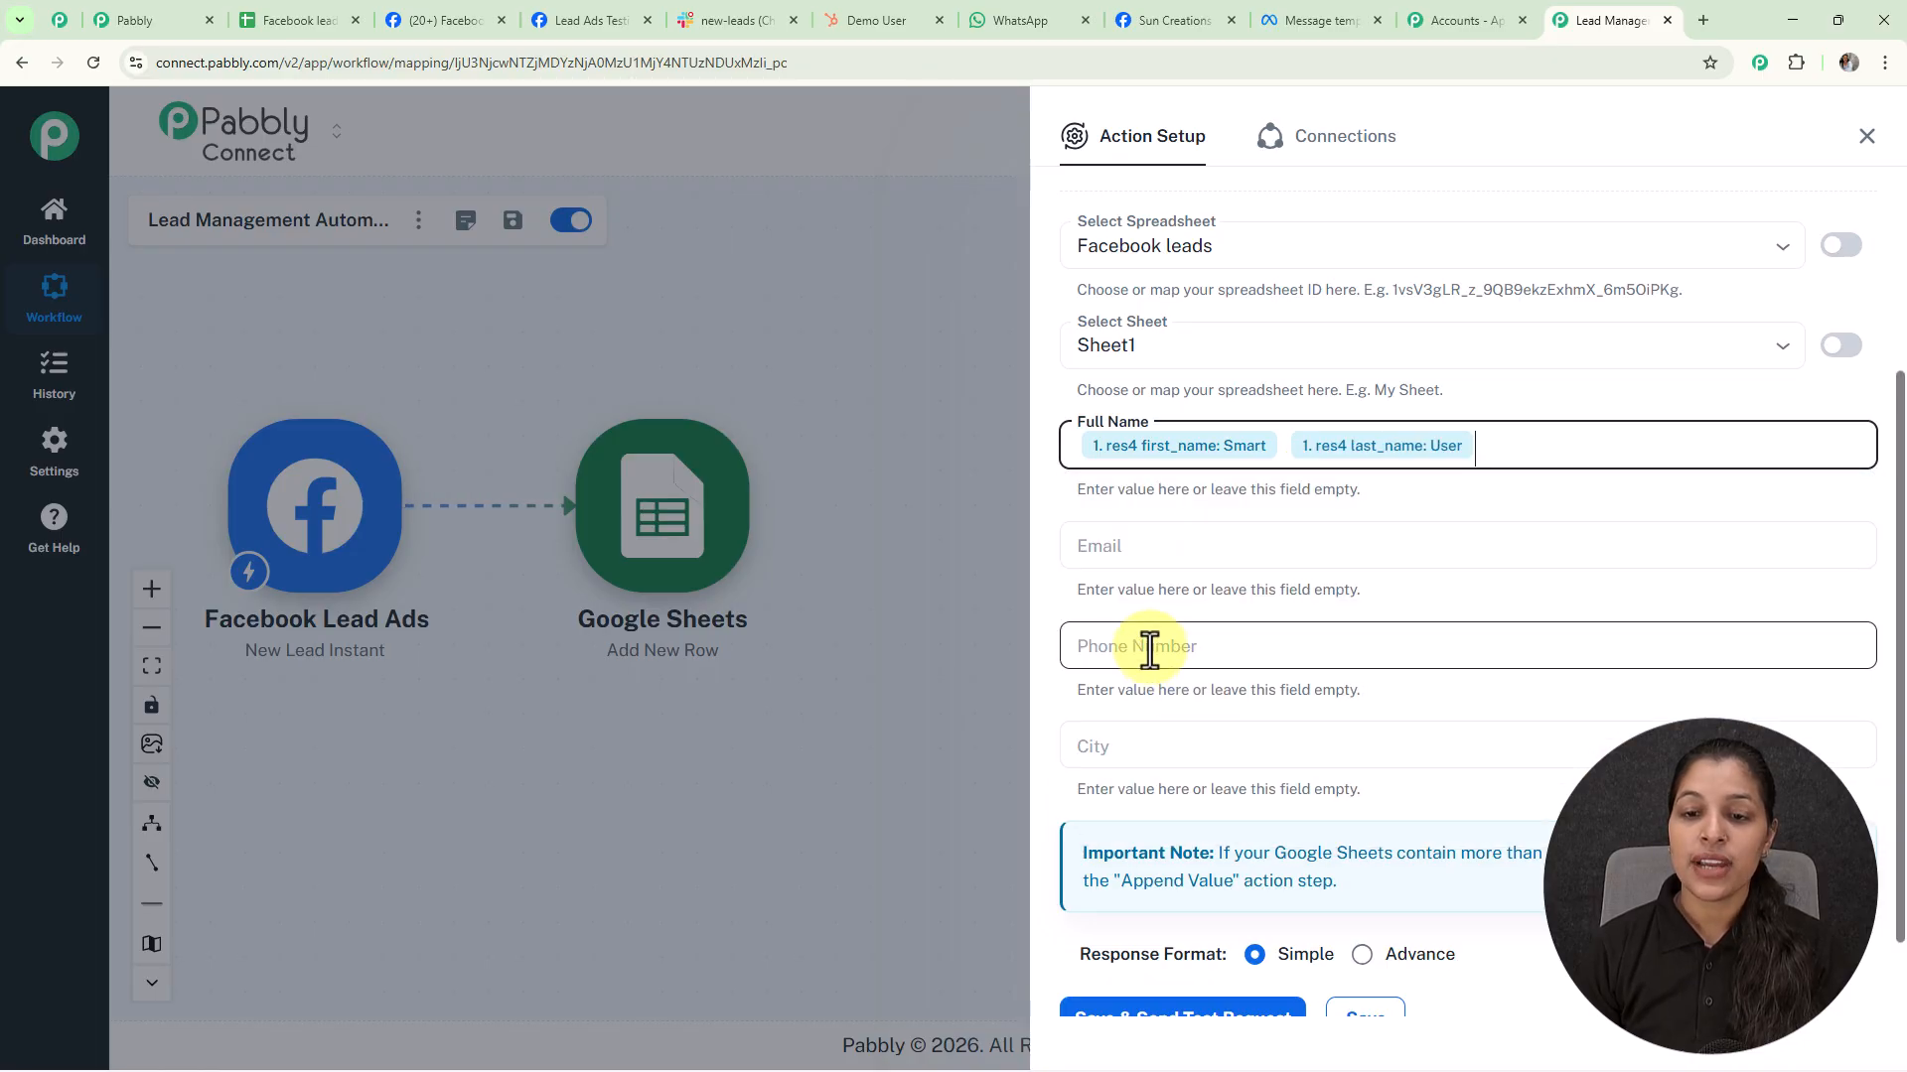
Map the lead's email, phone_number and city into the Email, Phone Number and City fields
click(1140, 545)
text(/)
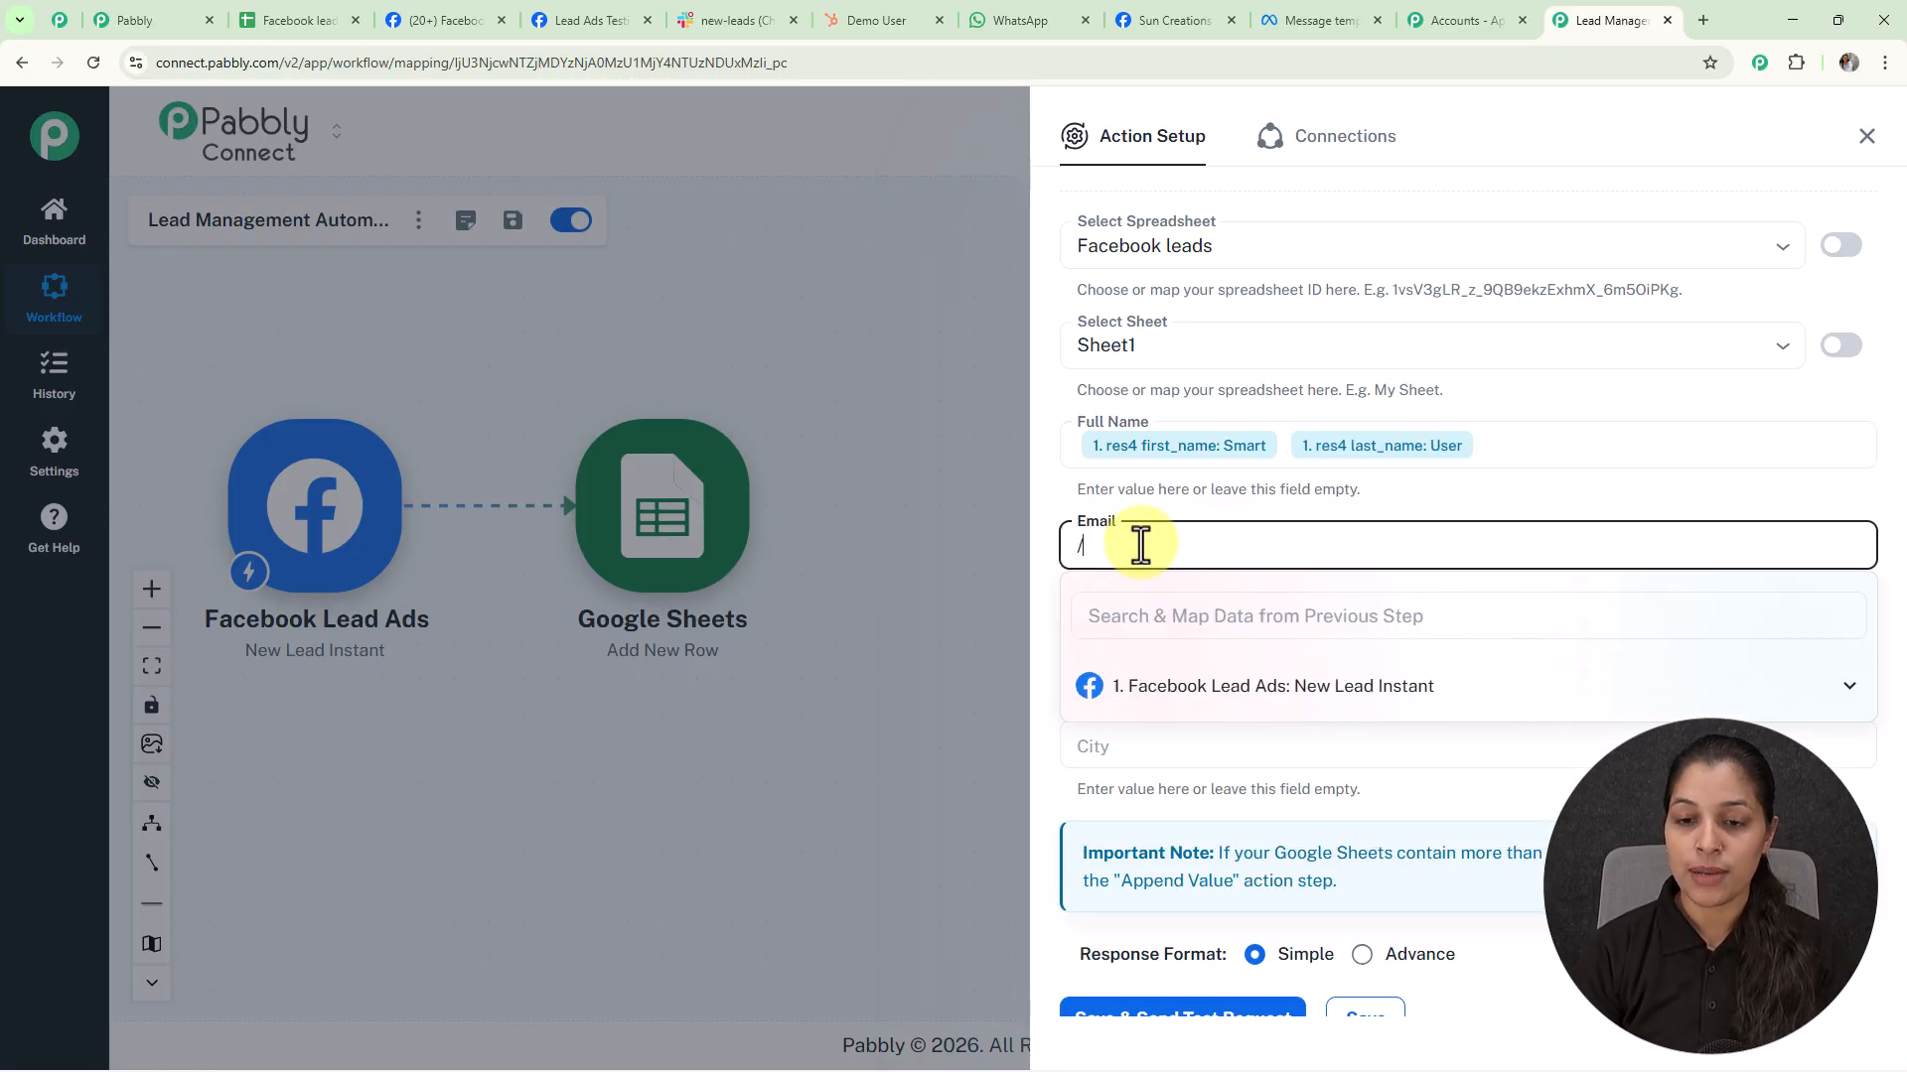
click(1145, 685)
click(1239, 646)
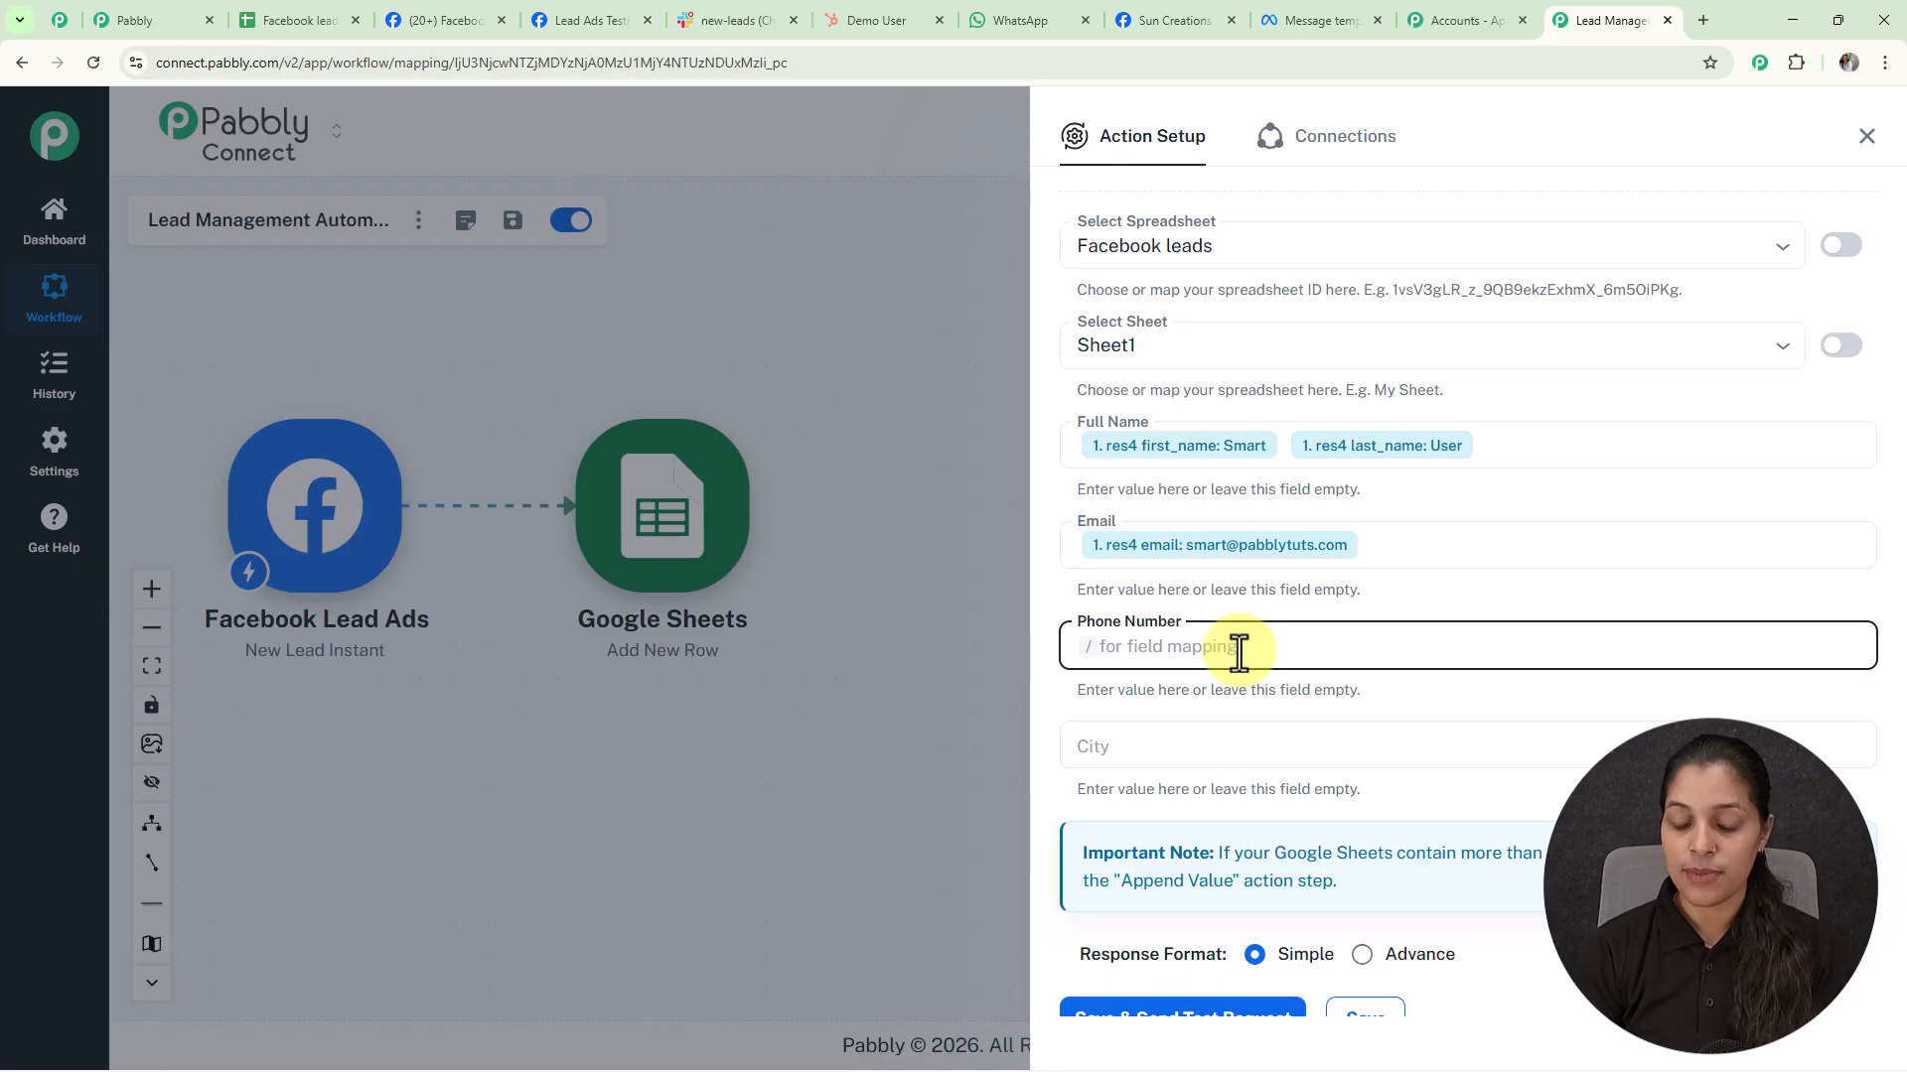
text(/)
click(1245, 793)
click(1134, 753)
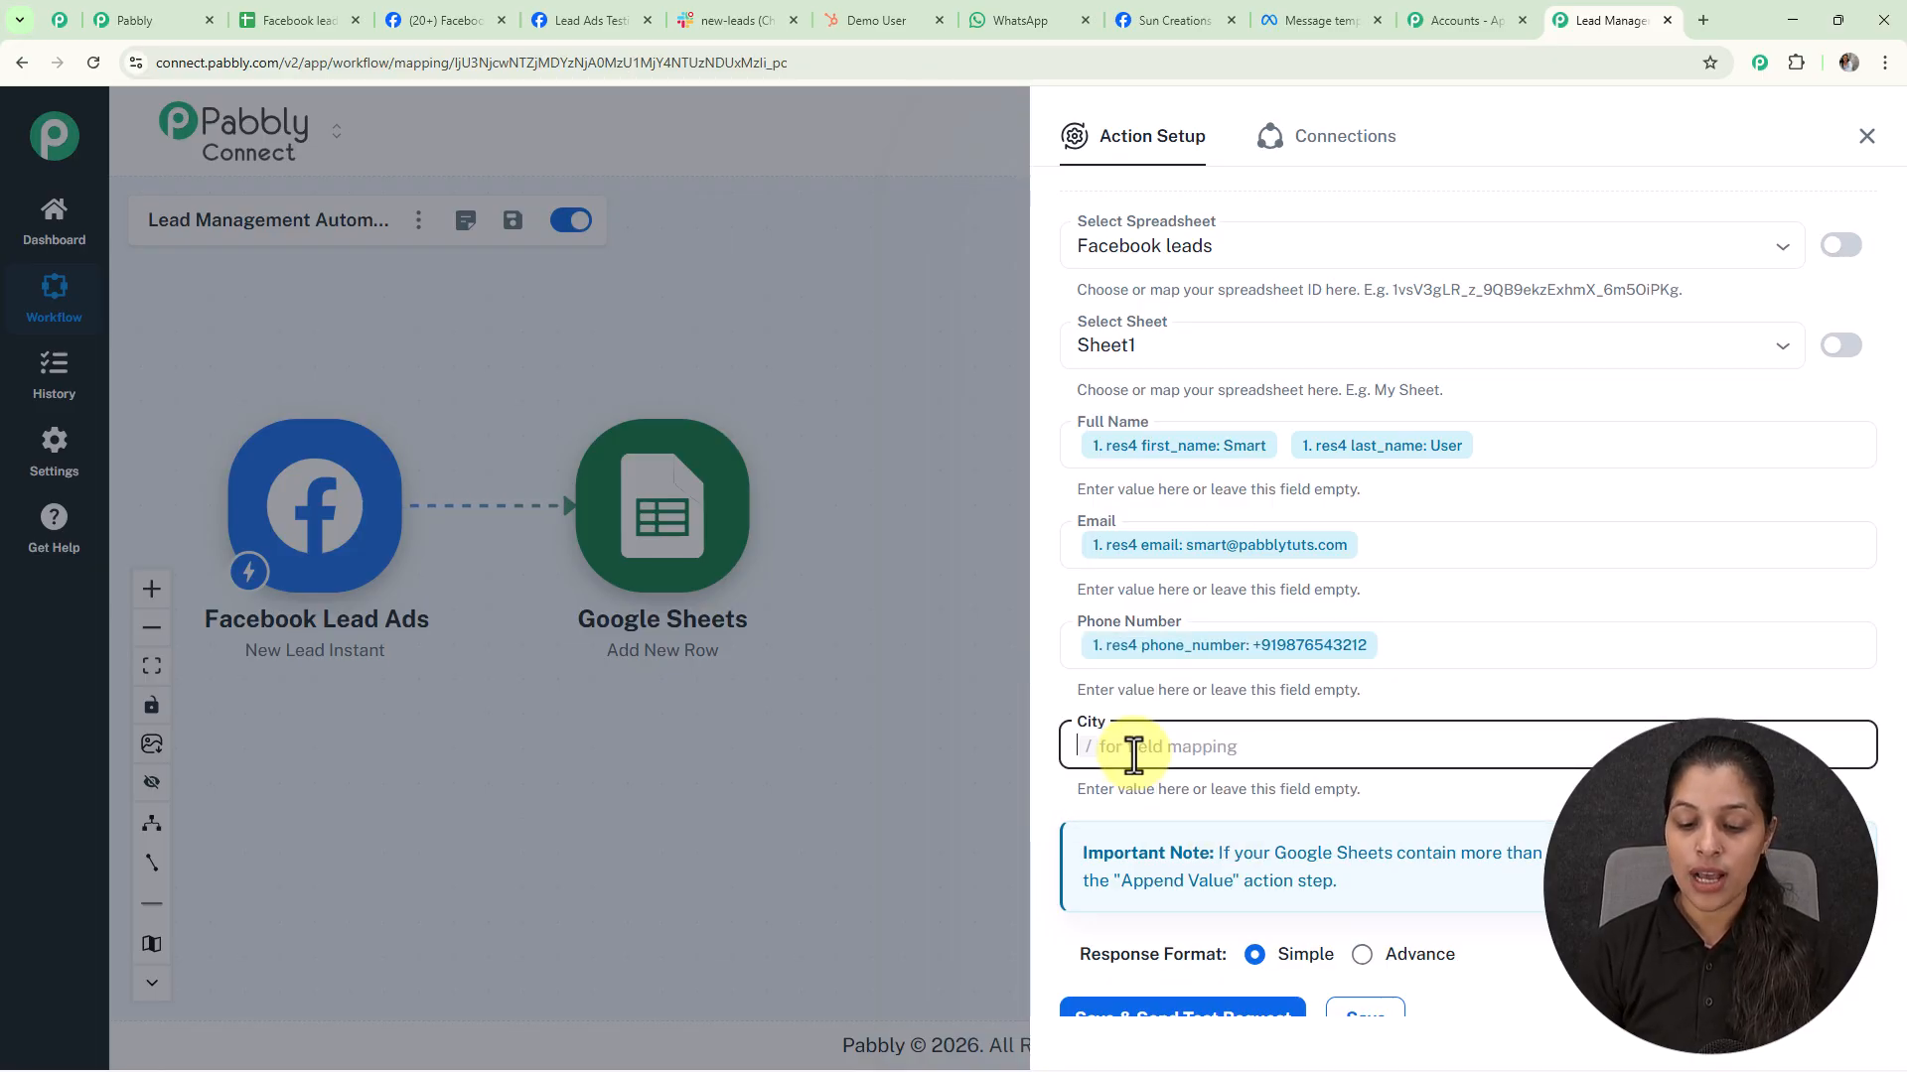
text(/)
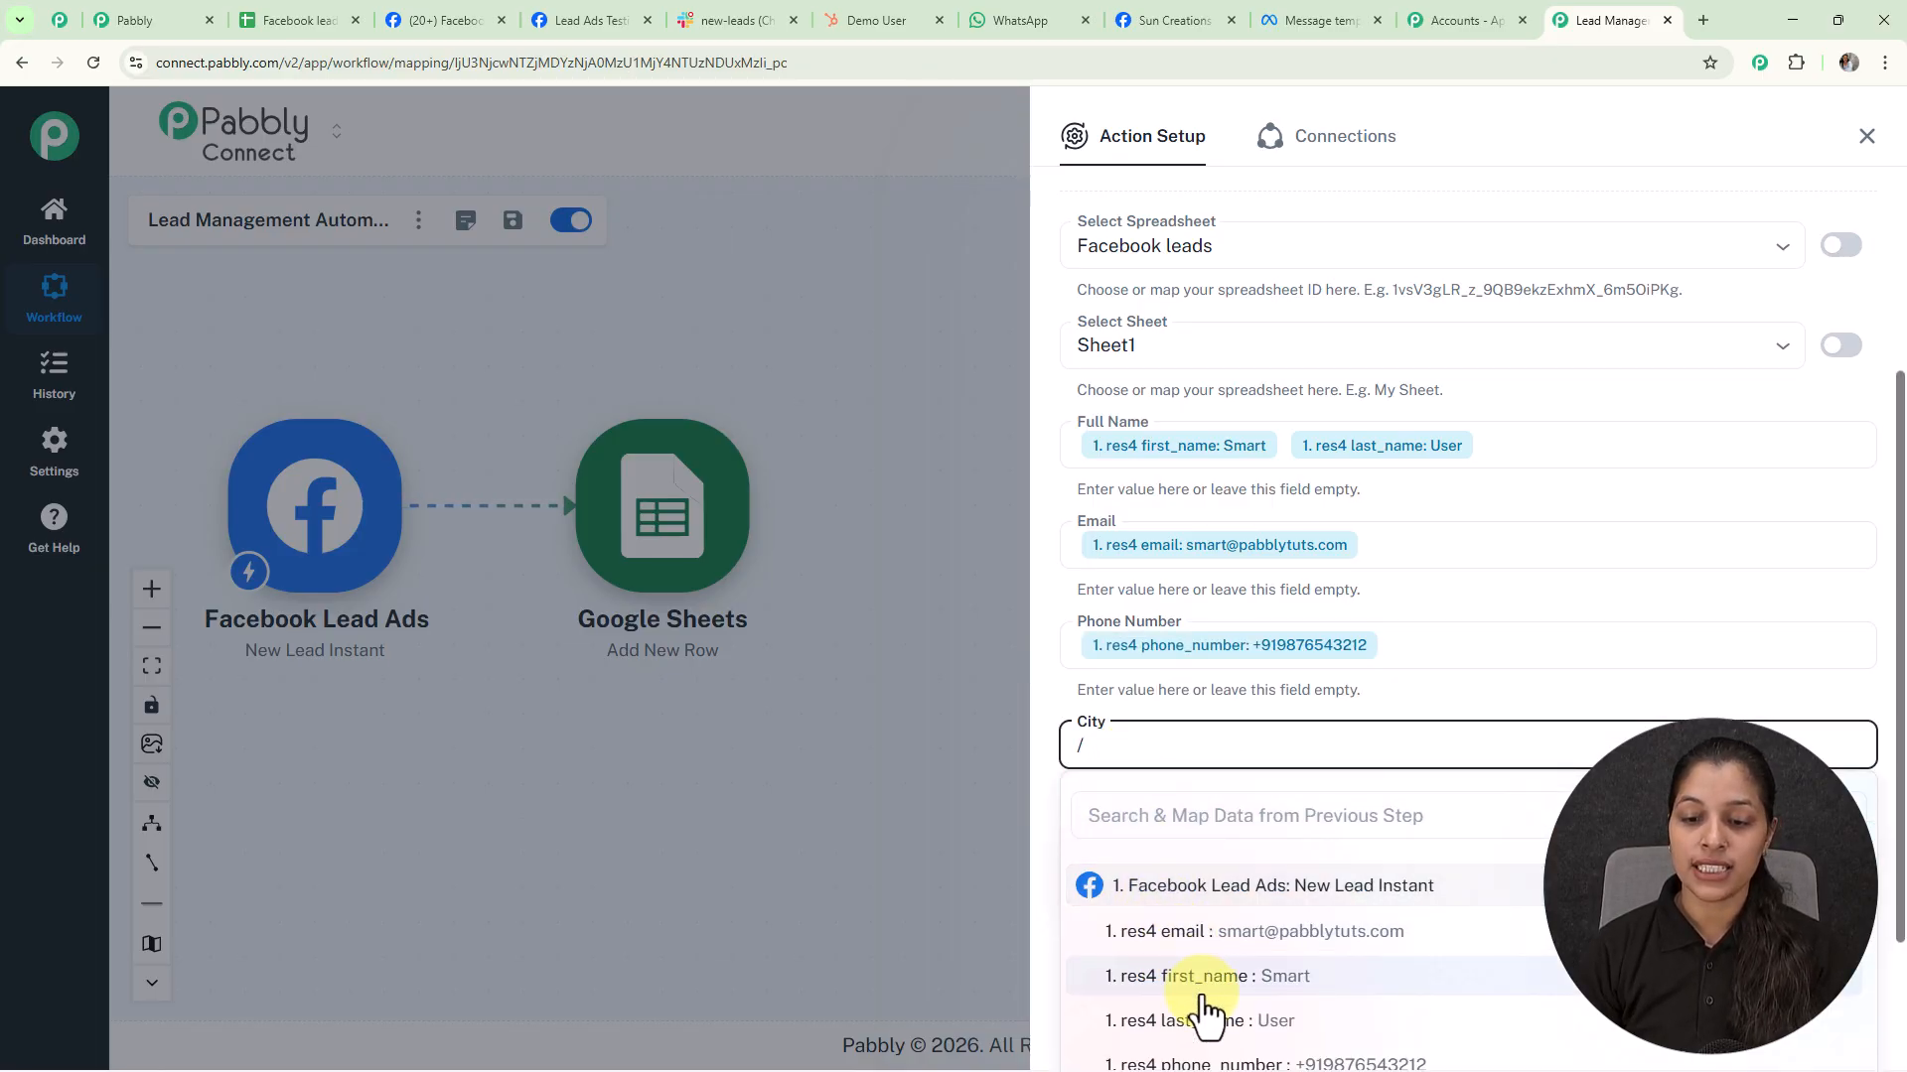
scroll(1237, 1001, down, 2)
click(1234, 911)
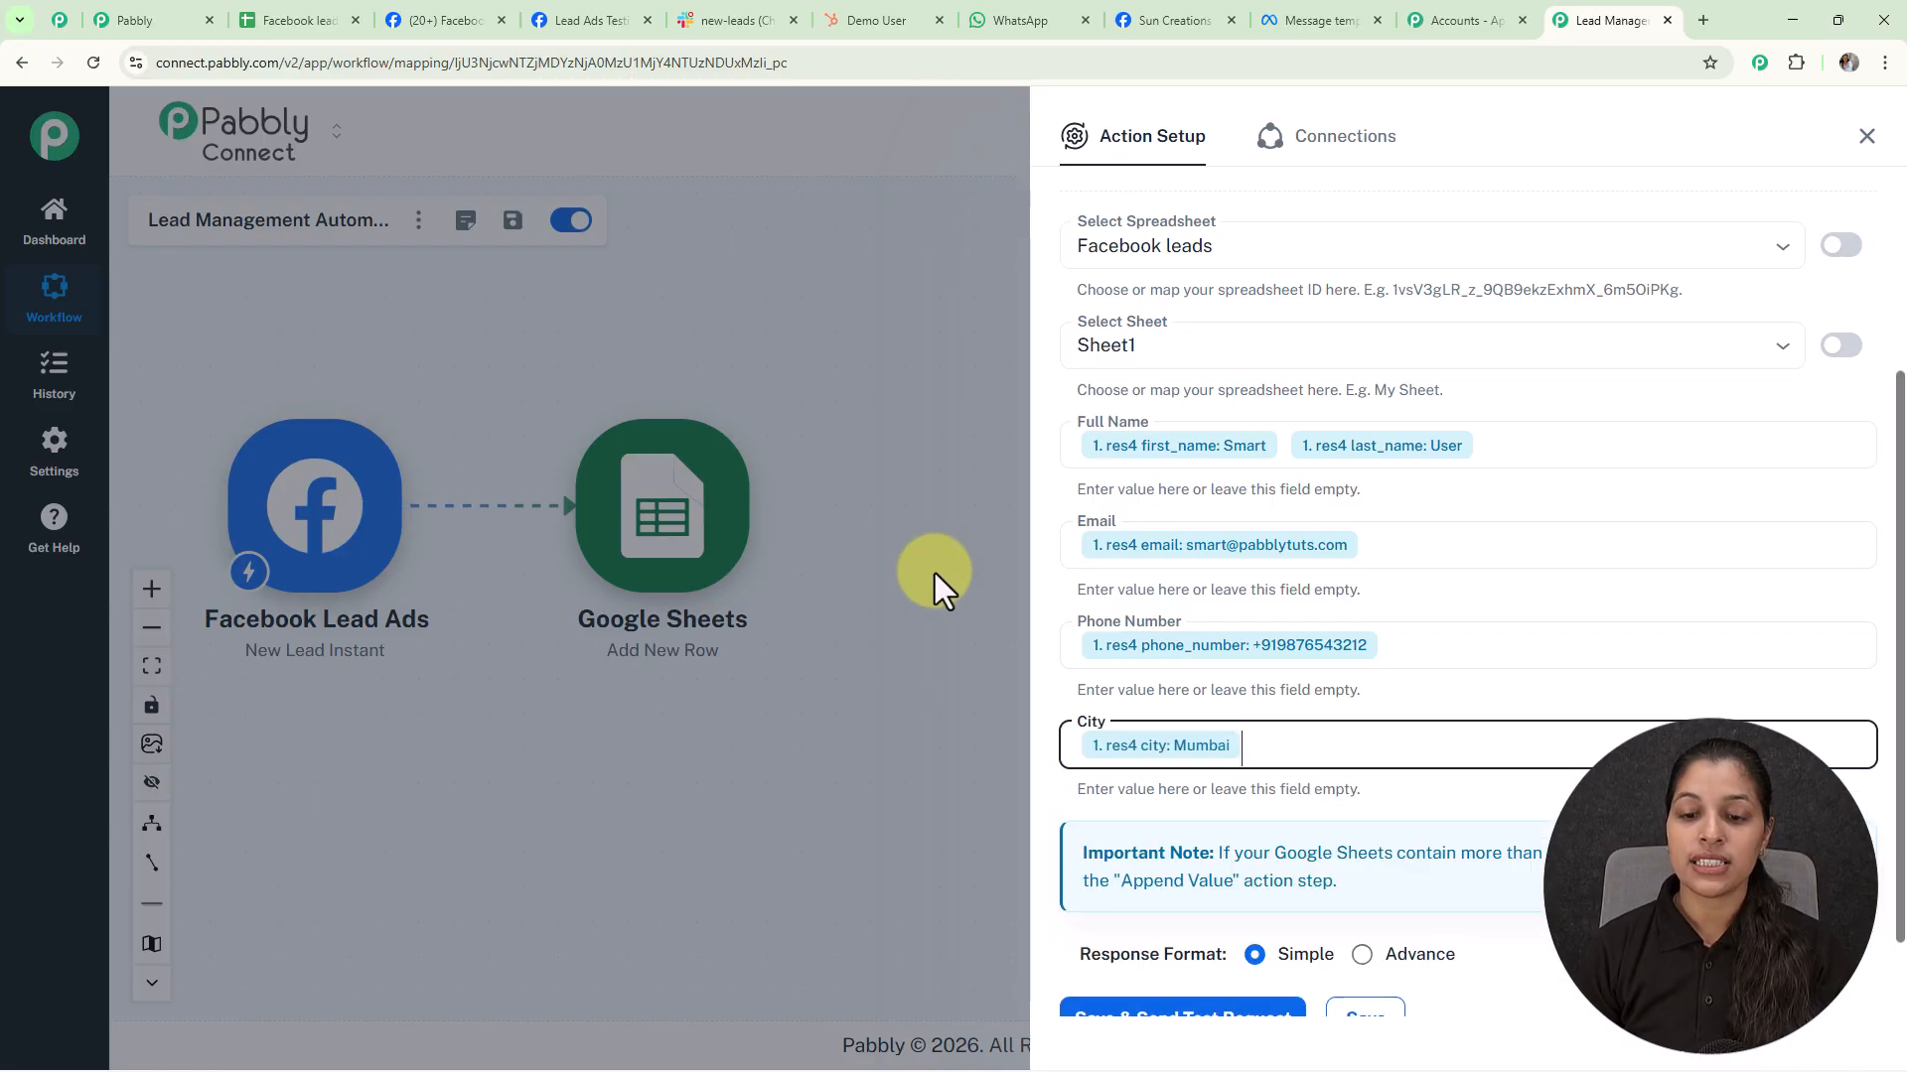
scroll(1134, 628, down, 2)
Save the Google Sheets action, send a test row and confirm it landed in row 3 of Facebook leads
click(1141, 913)
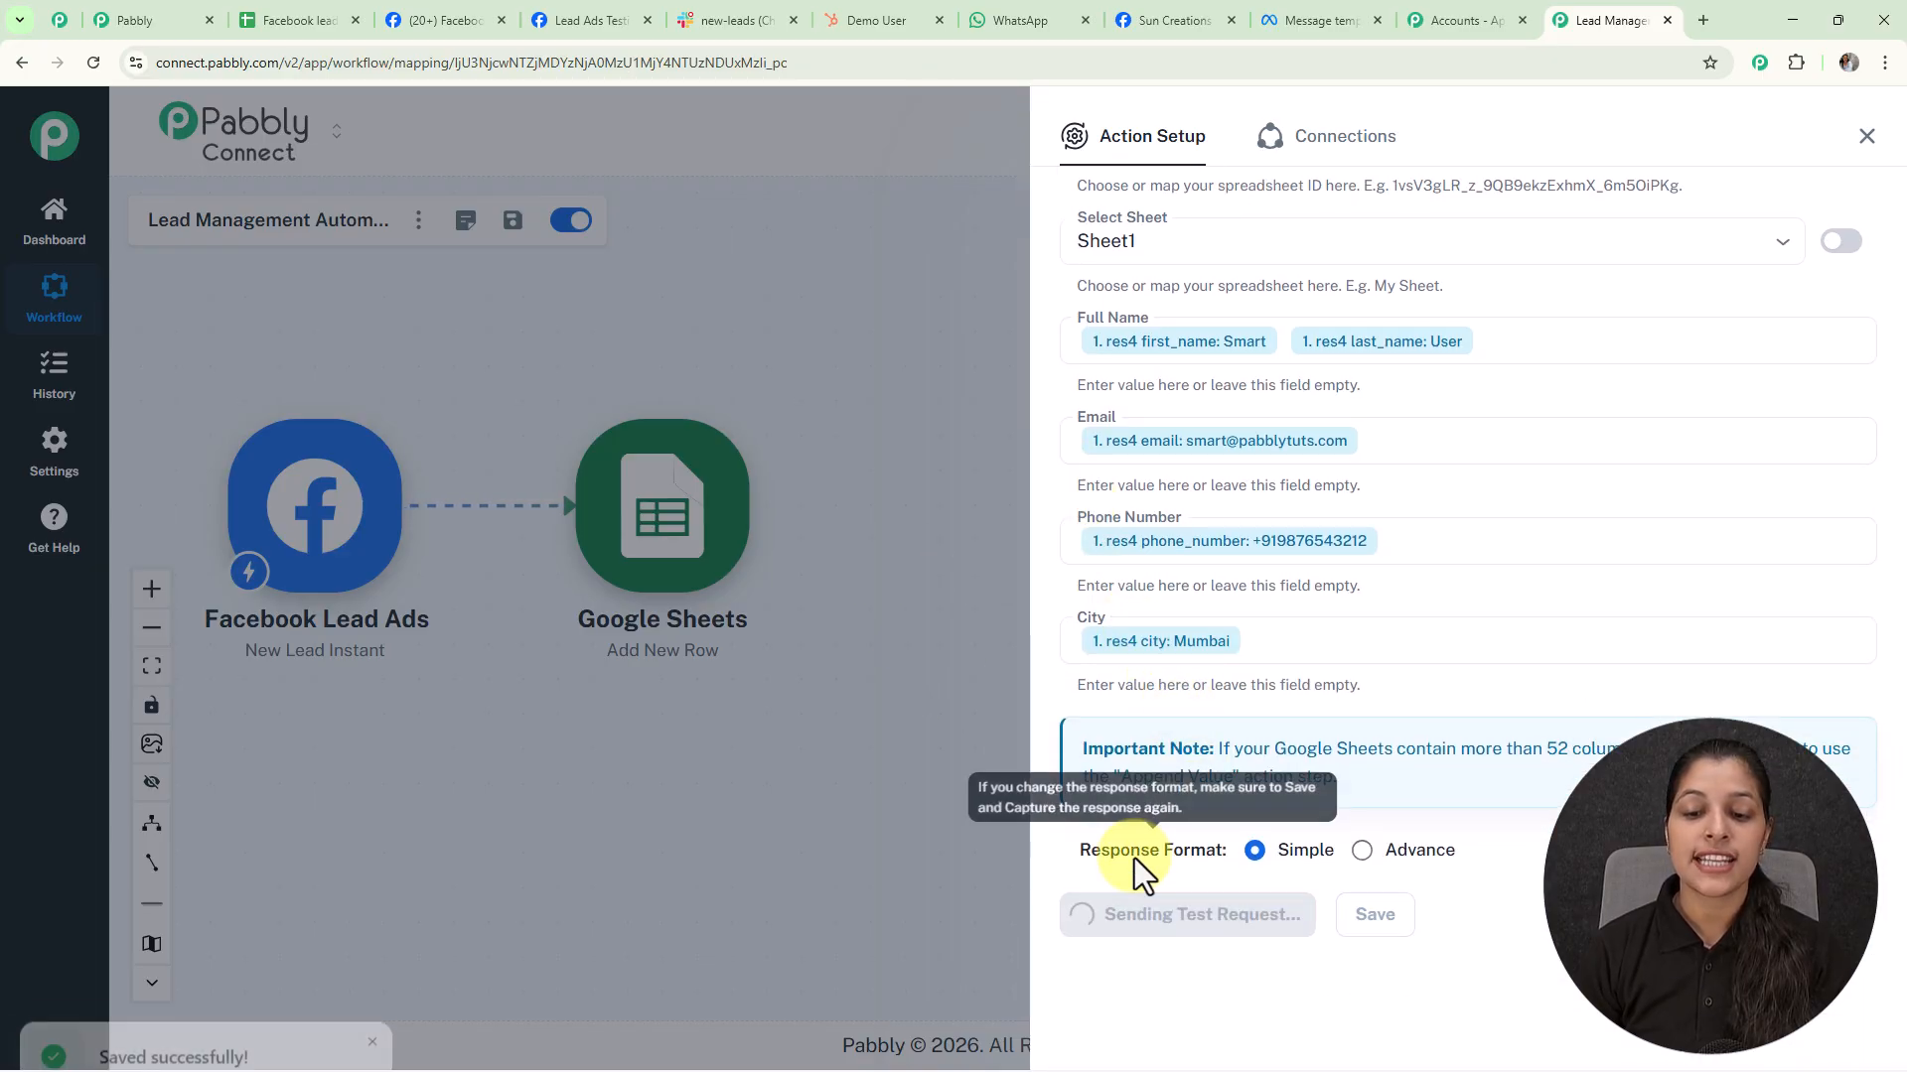
scroll(1408, 520, down, 6)
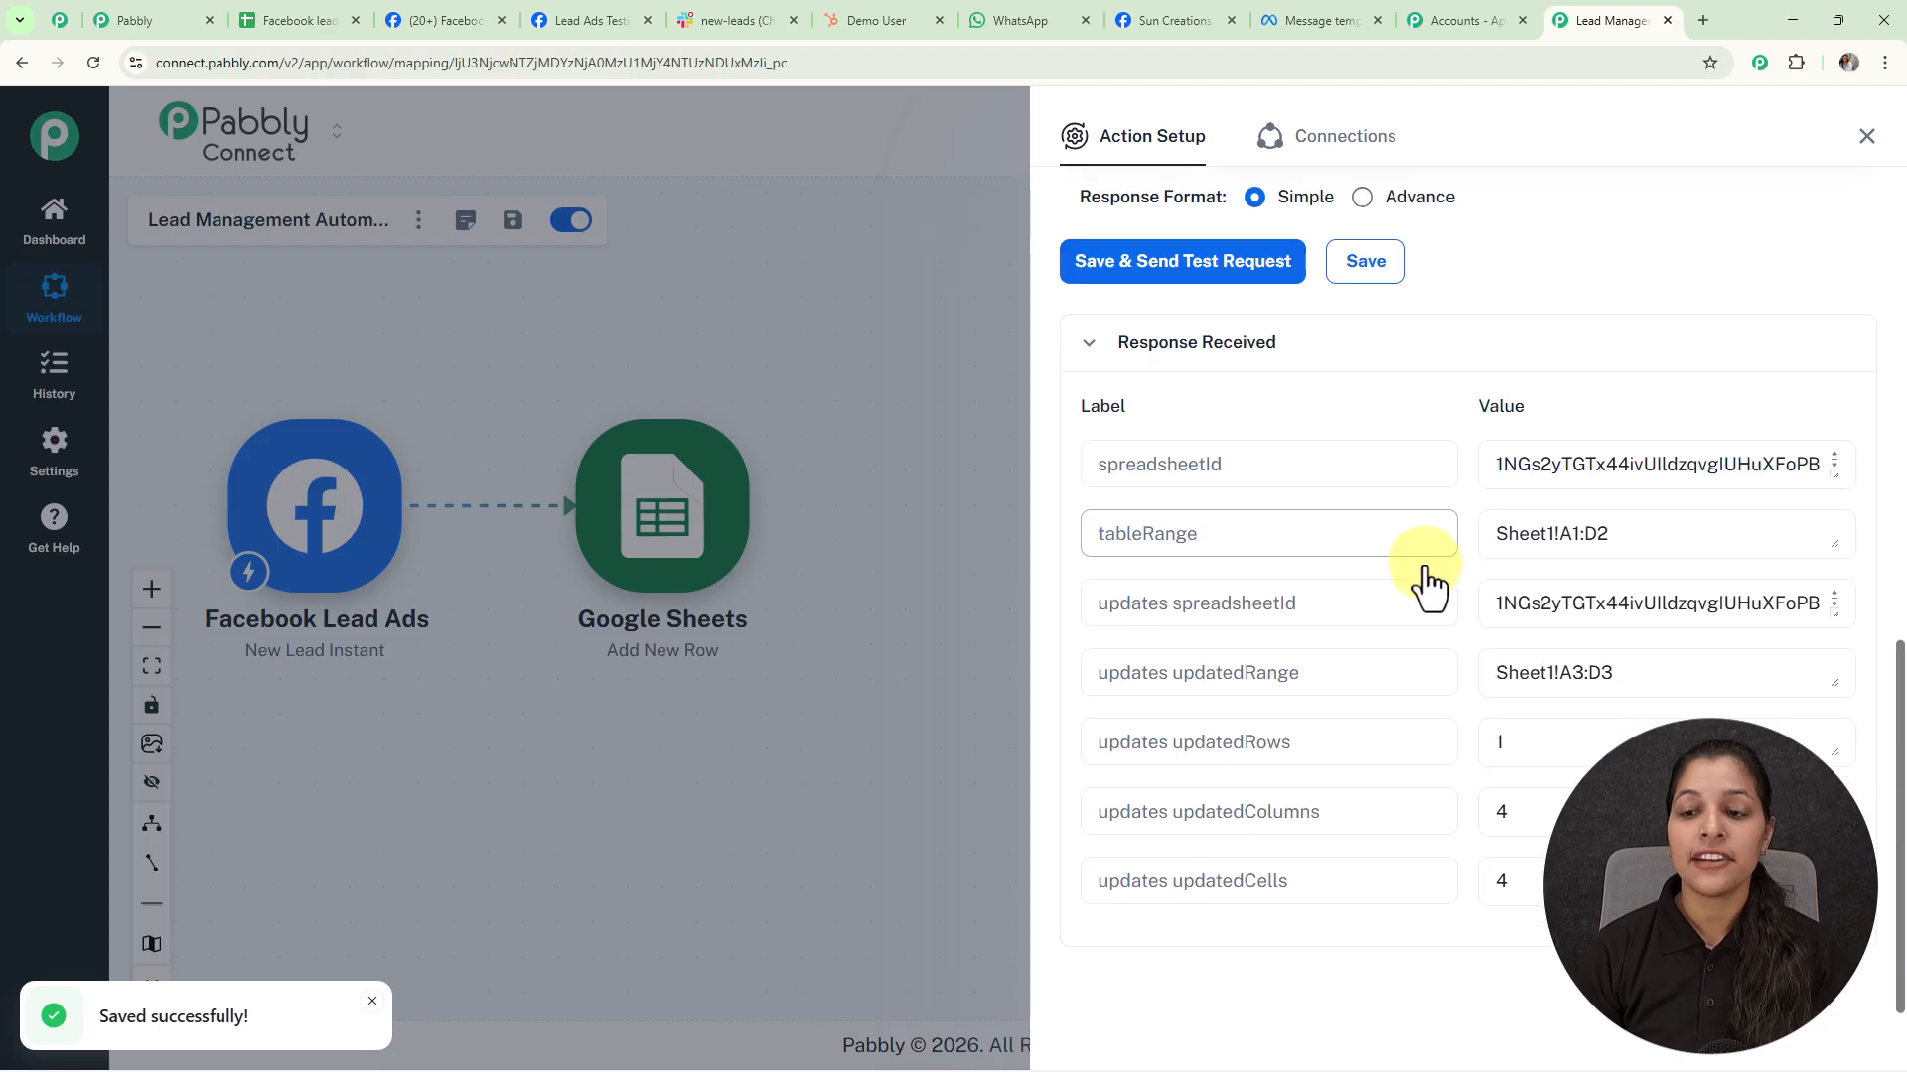
click(301, 19)
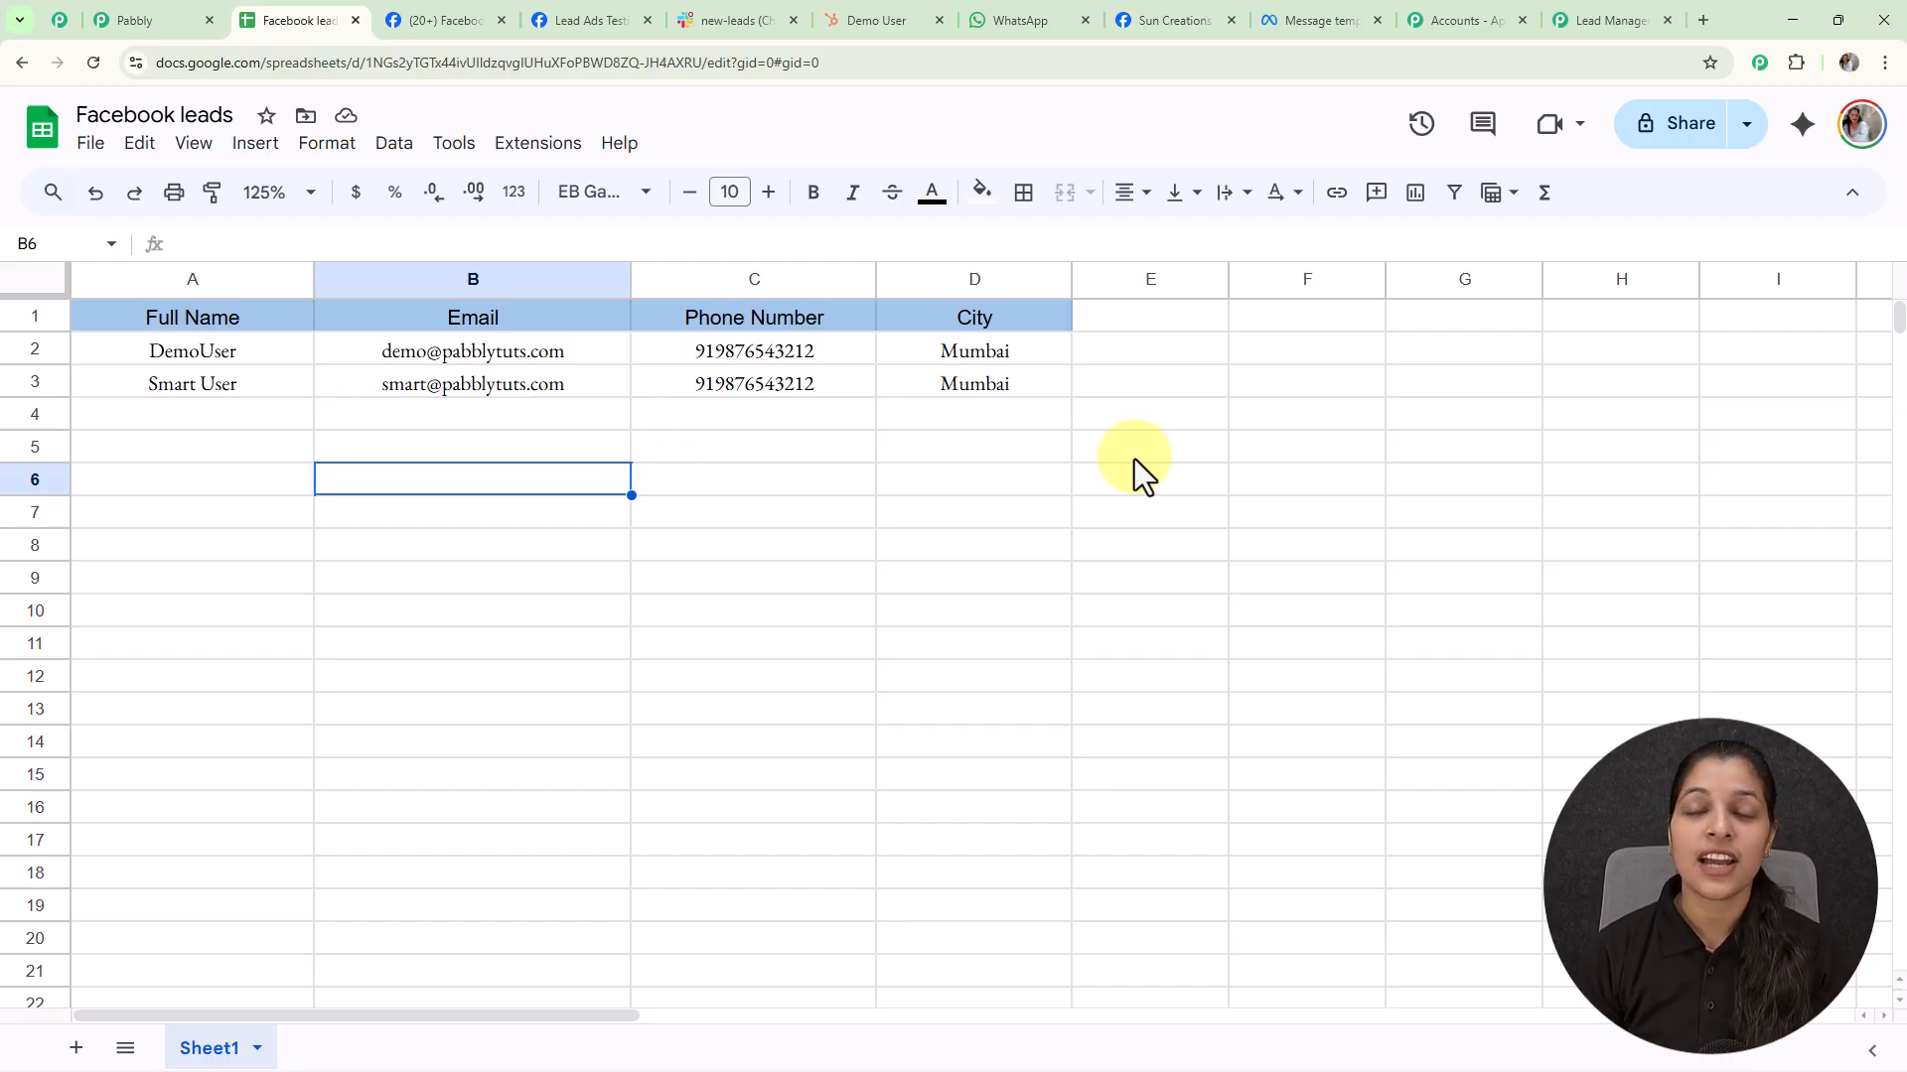
click(1583, 20)
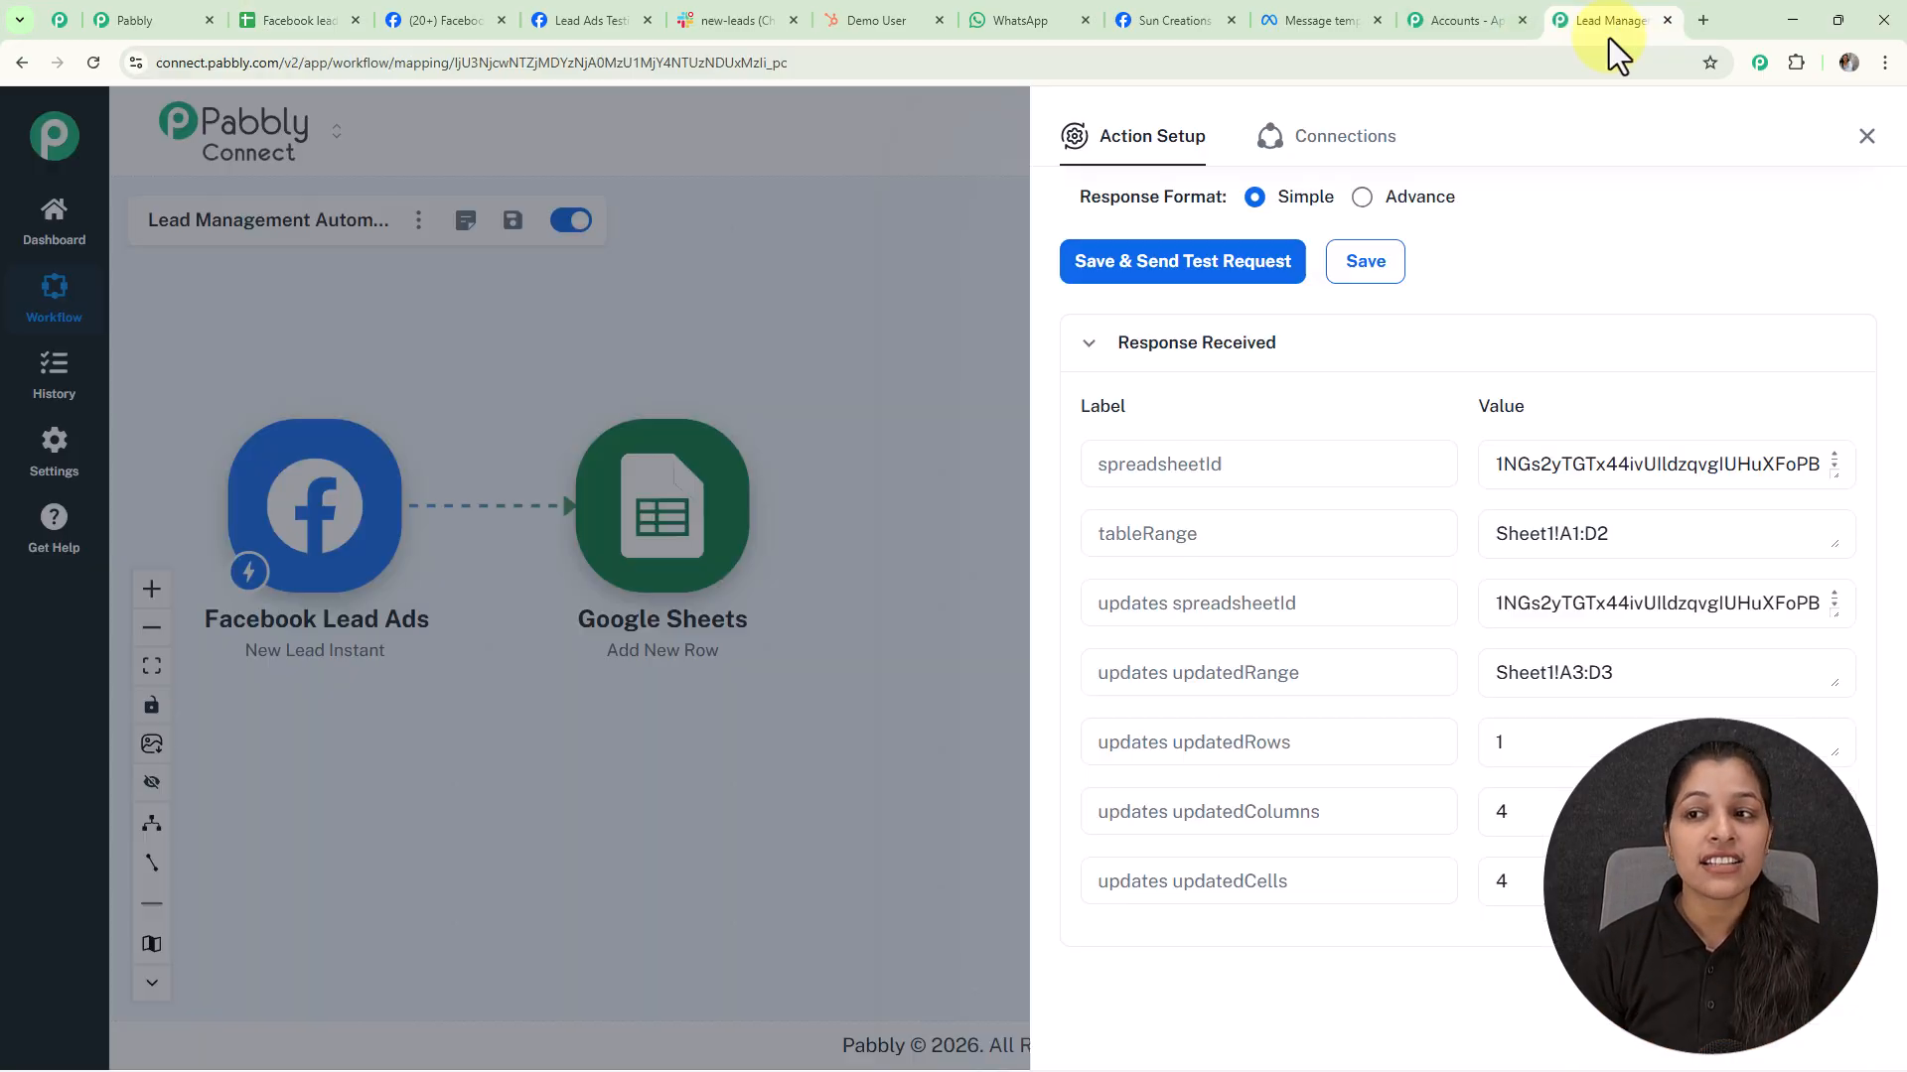
click(1864, 136)
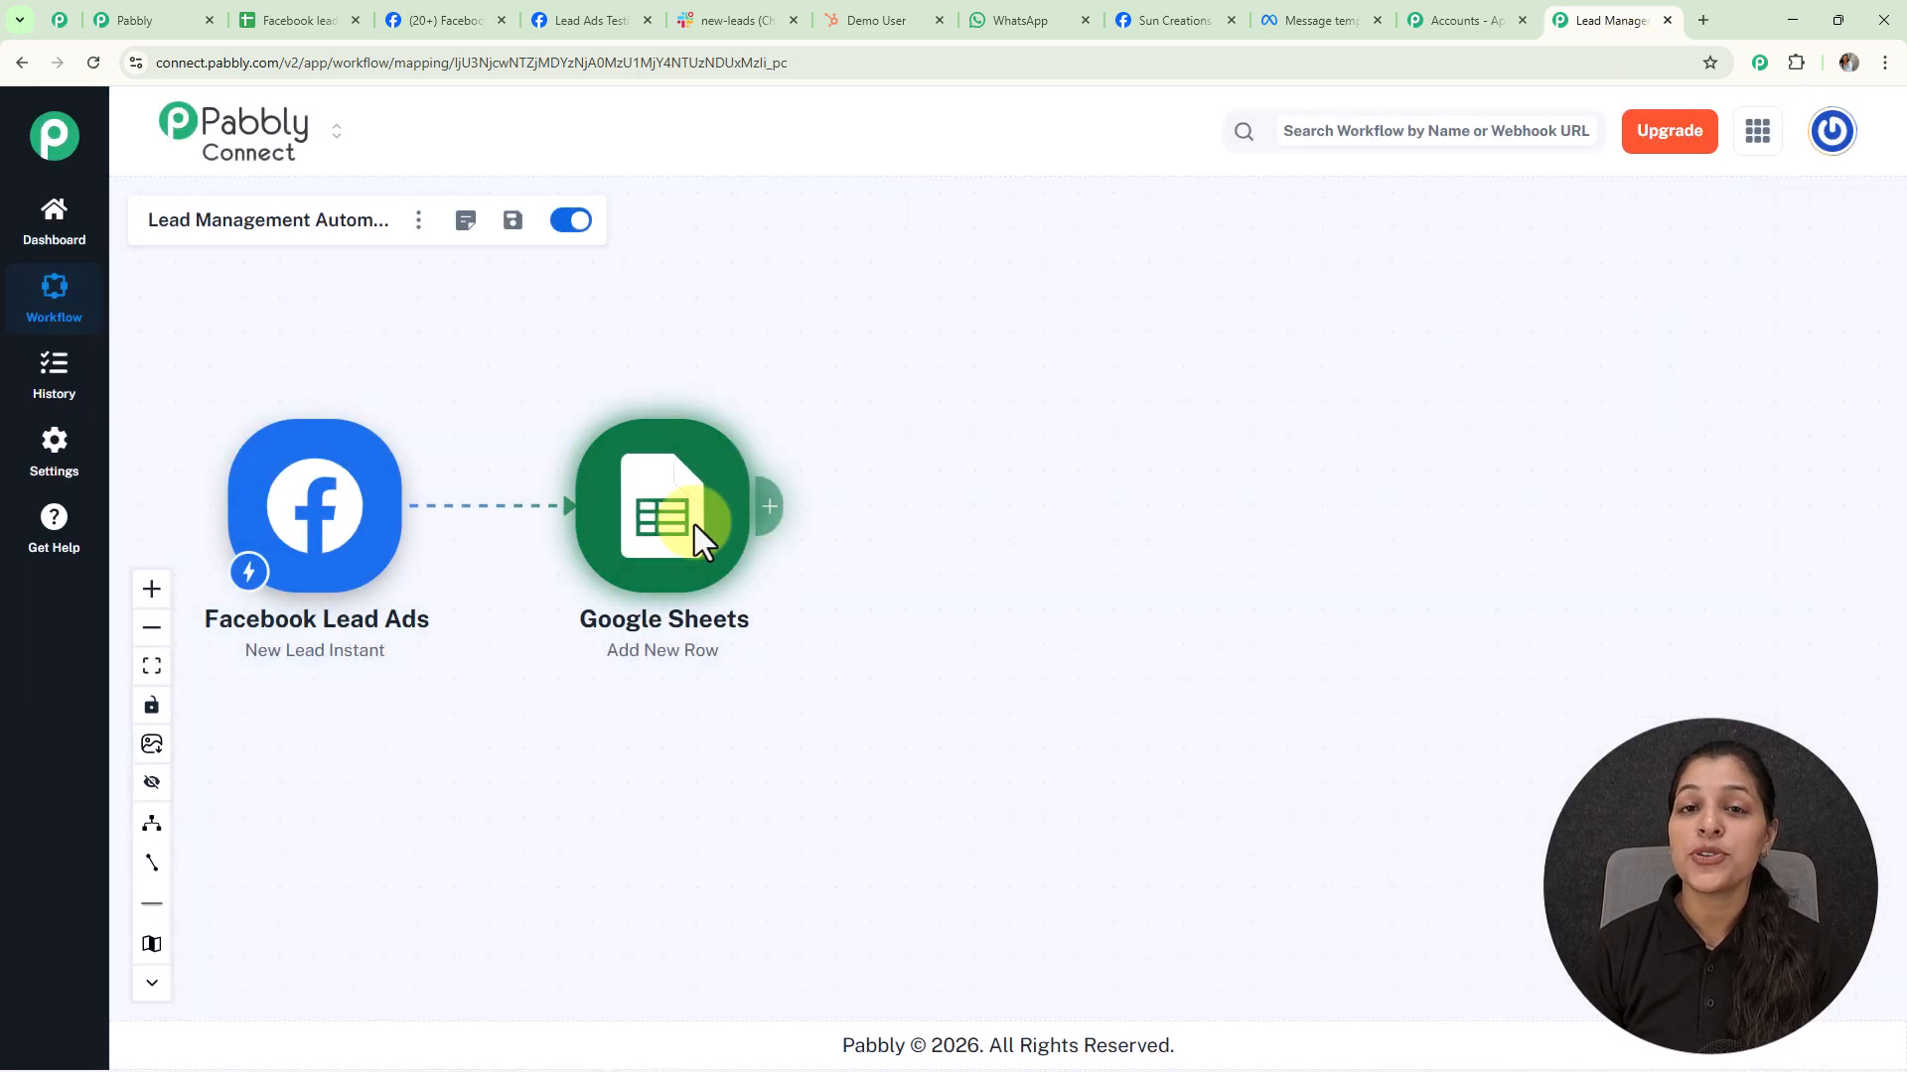
click(771, 509)
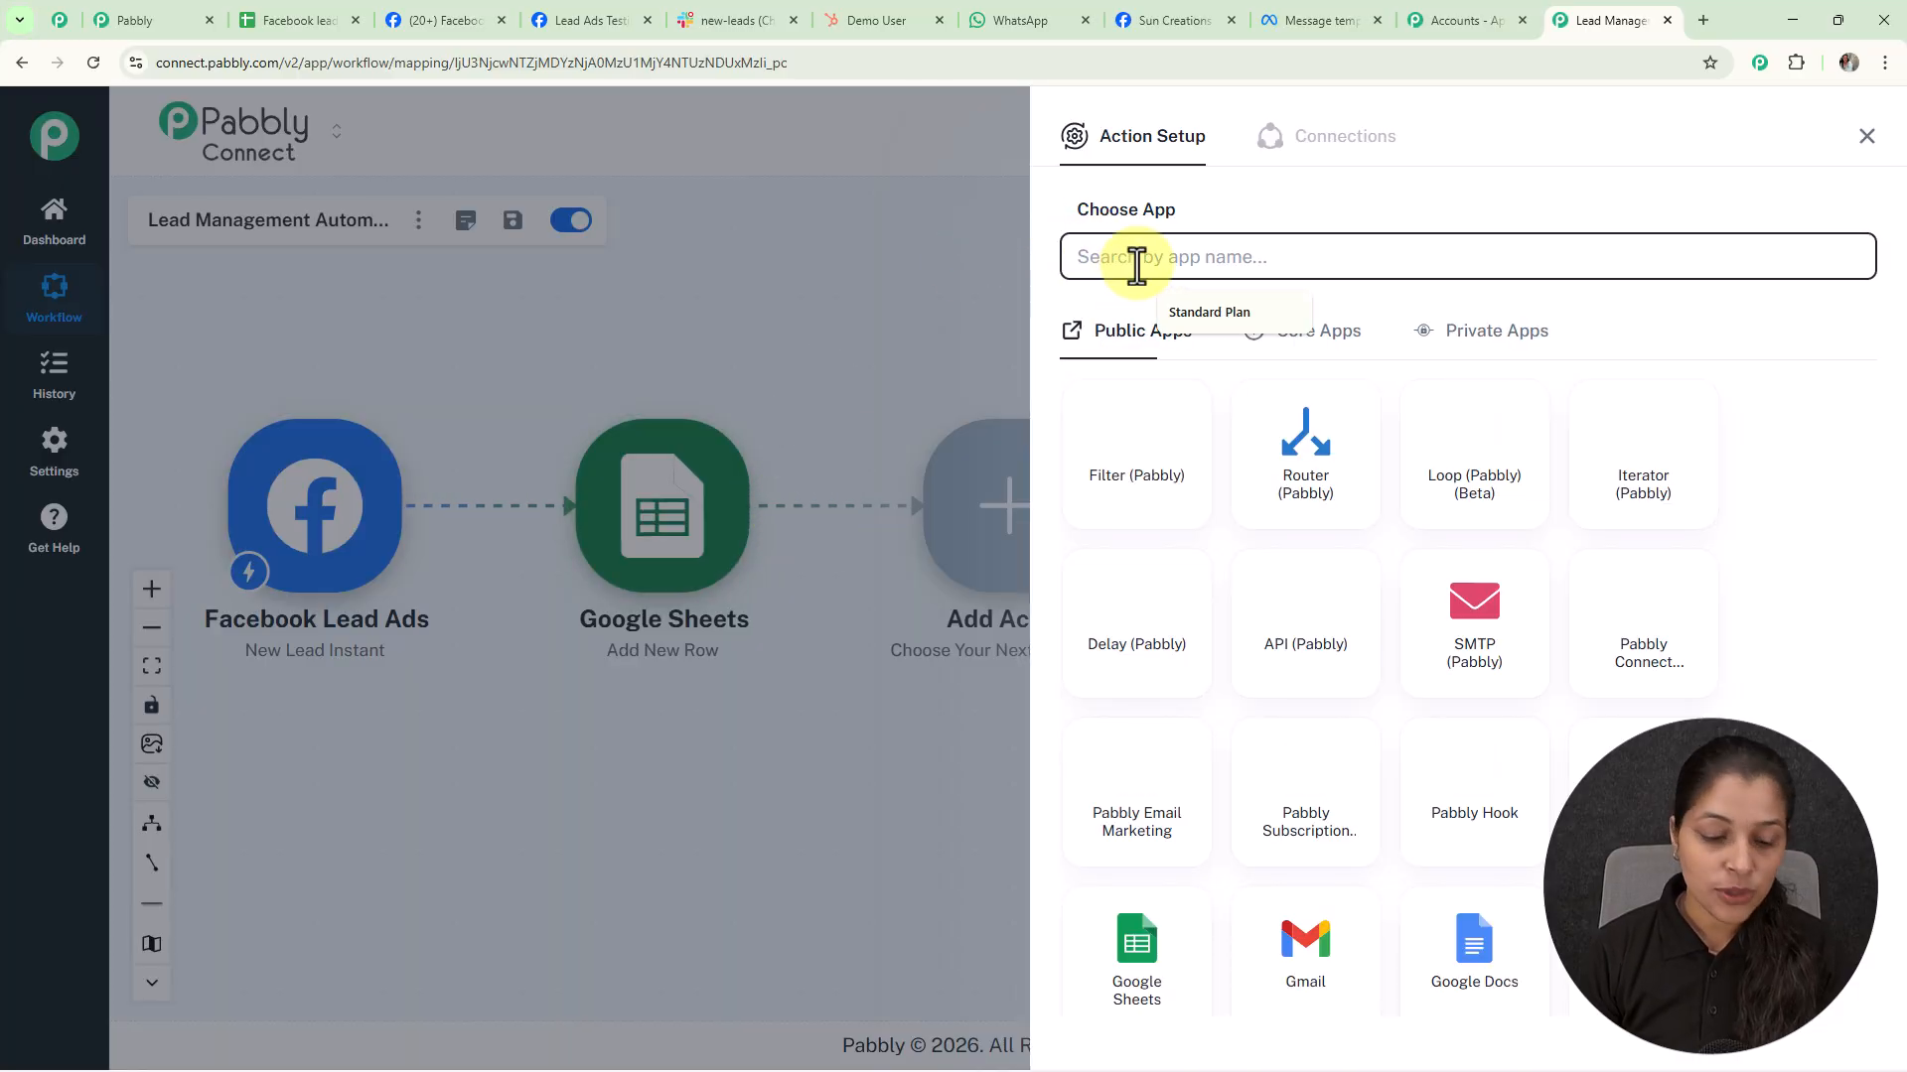
Add a Slack action with the Send Channel Message event
text(slack)
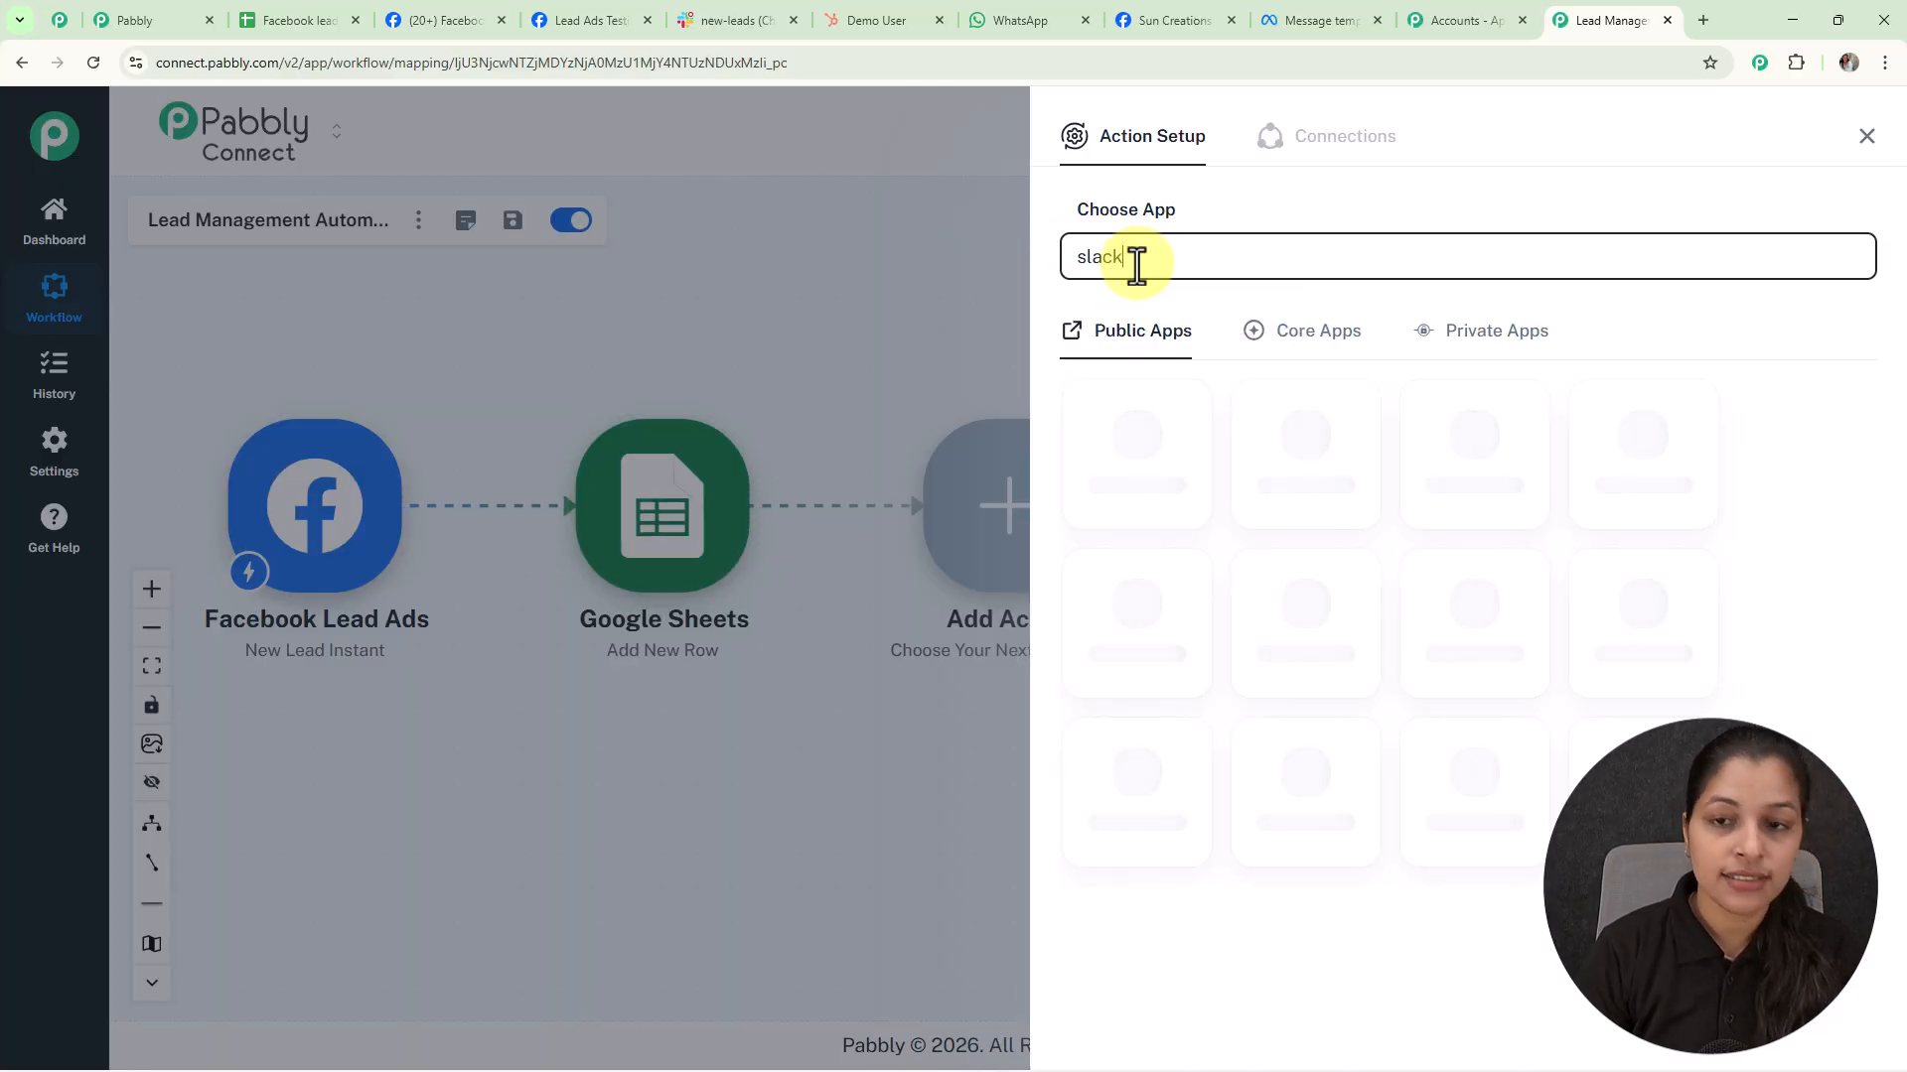
click(1117, 482)
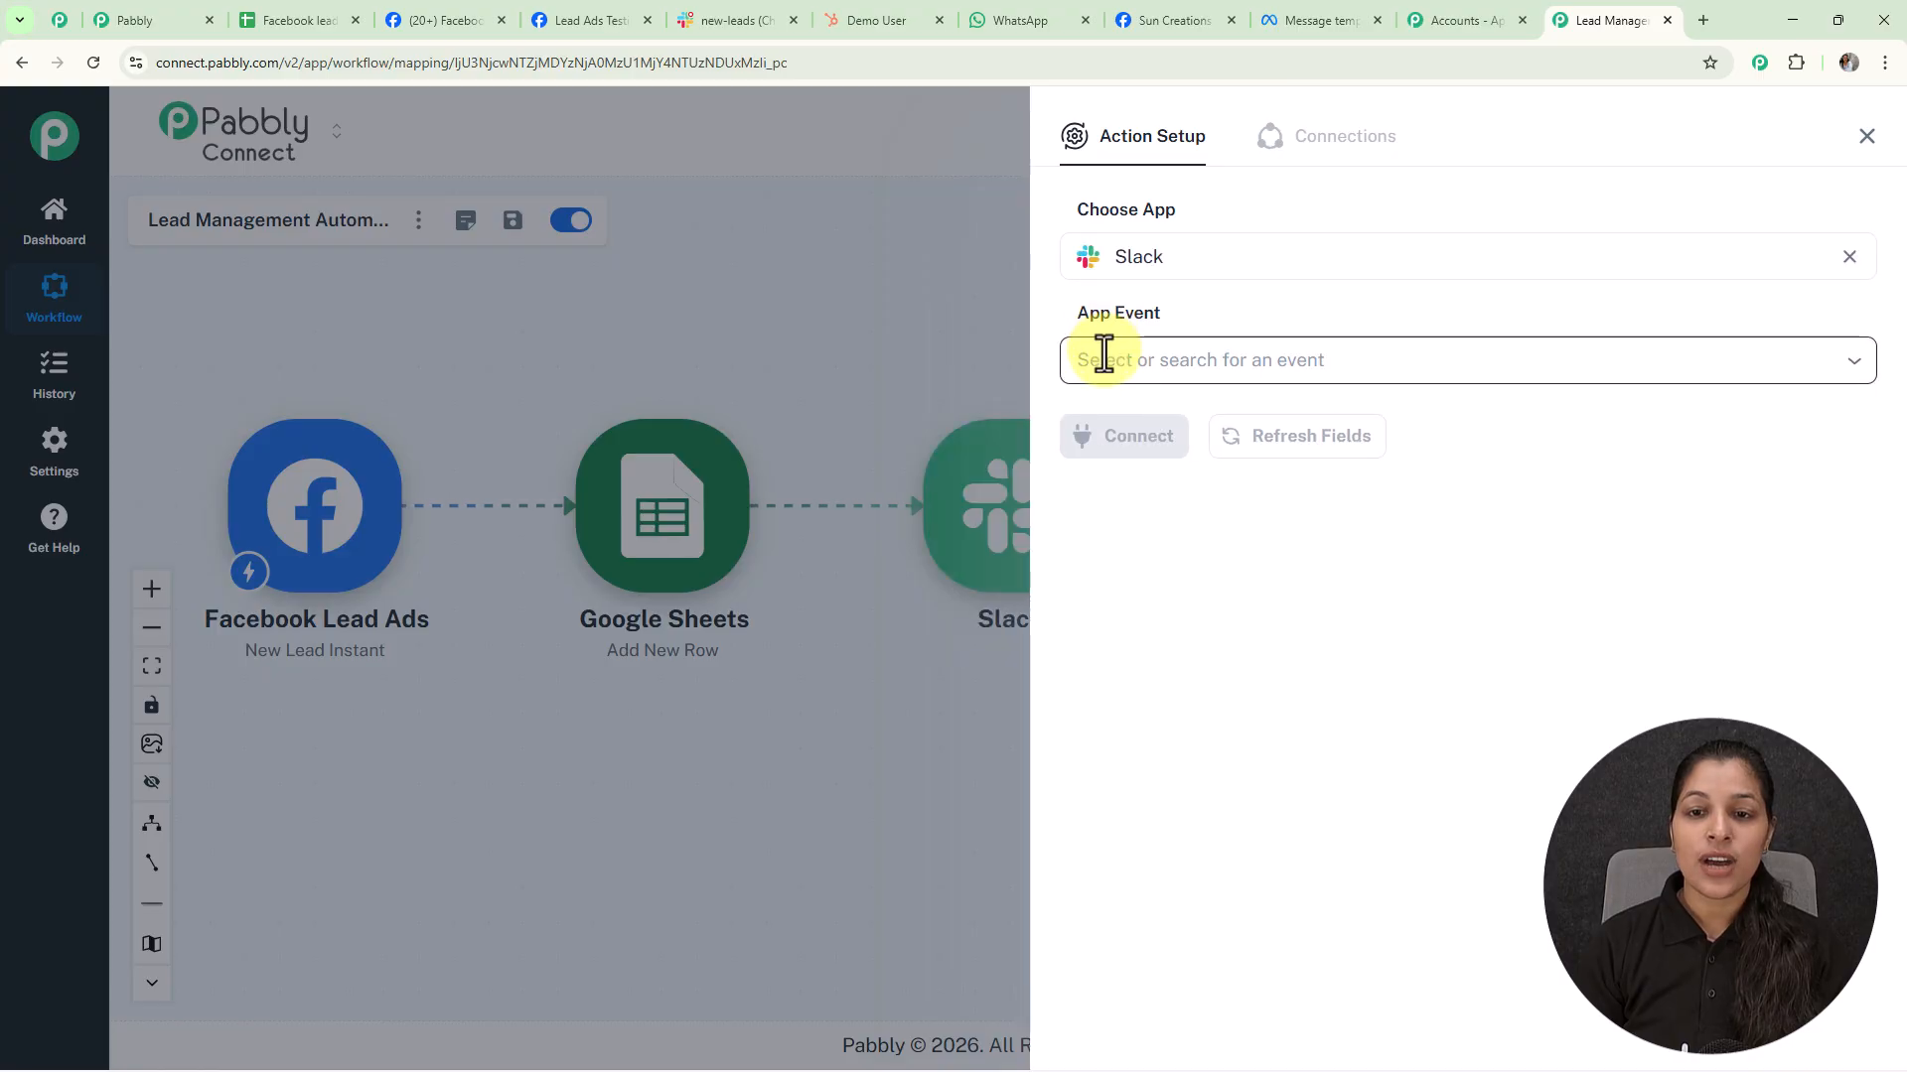
click(1104, 355)
click(1191, 422)
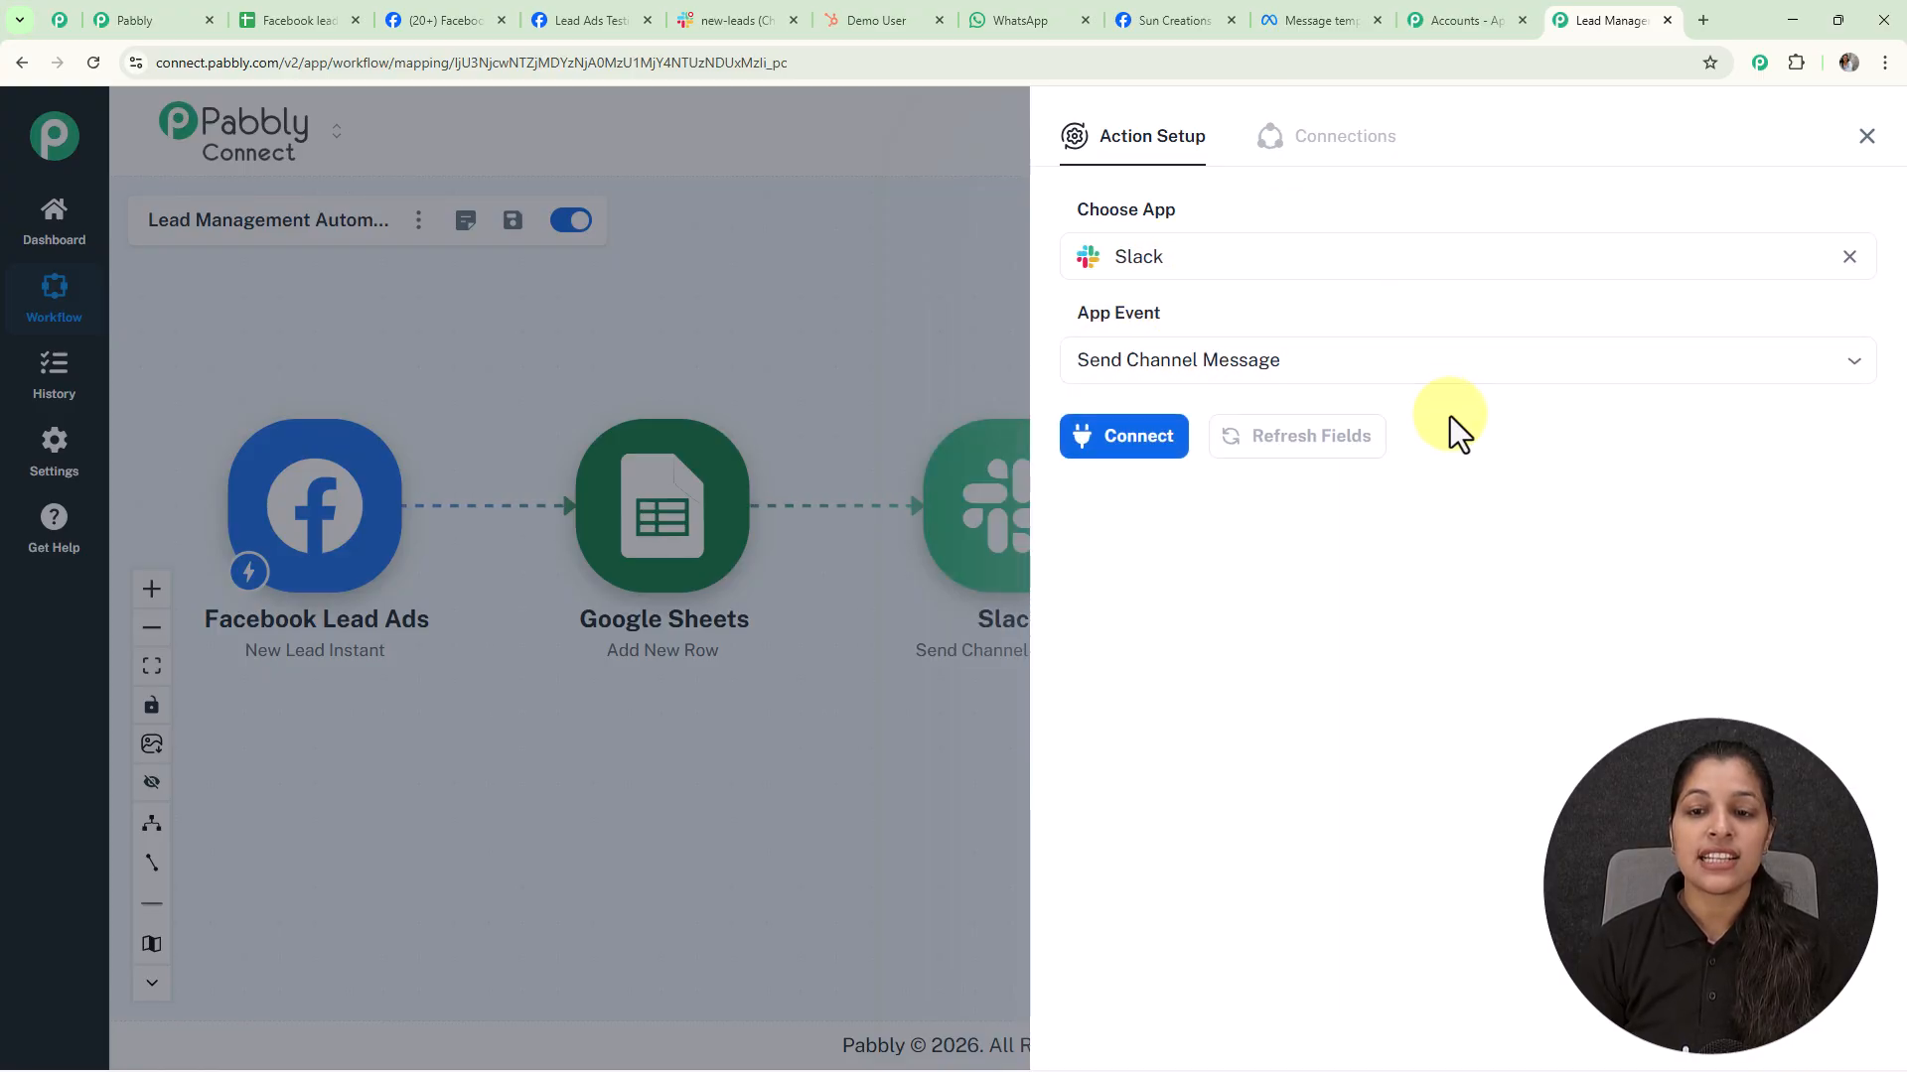
Create a new Slack connection with token type 'user' and allow Pabbly access to the workspace
click(1134, 451)
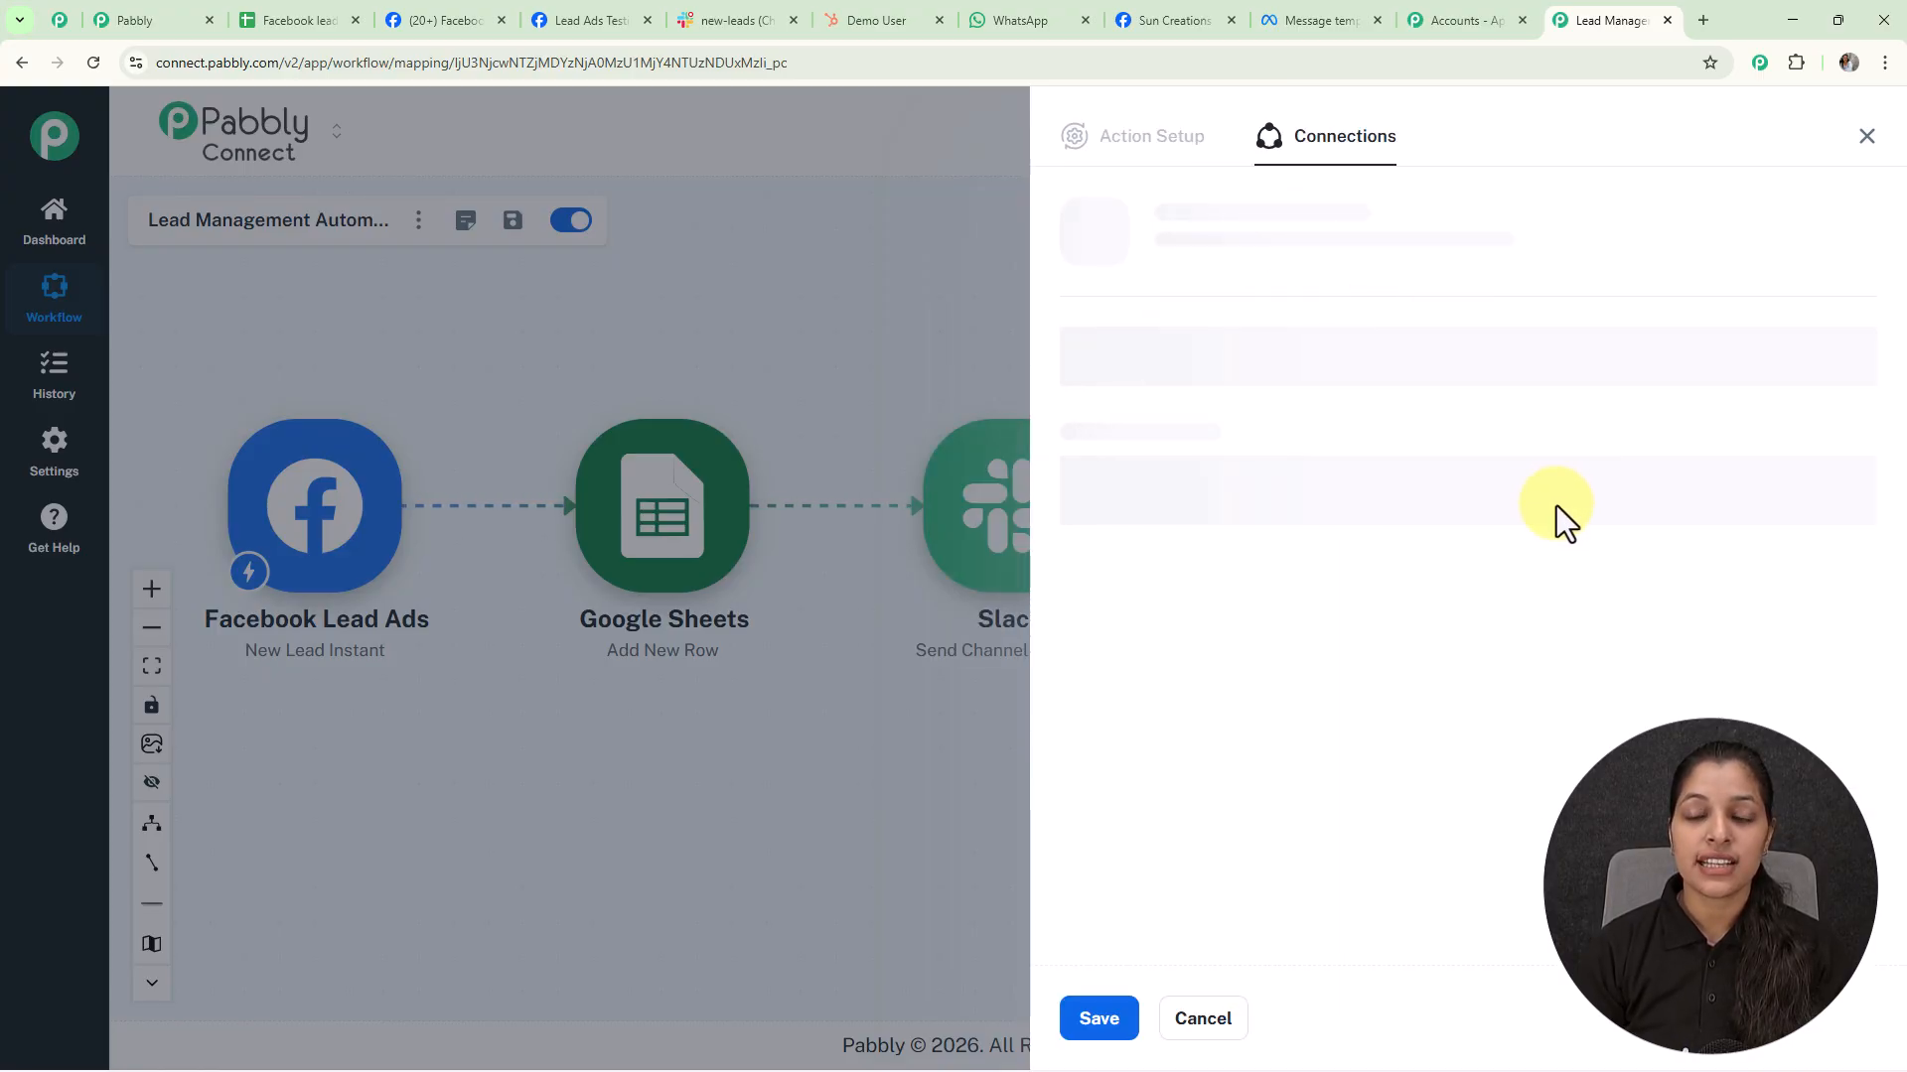
click(1070, 323)
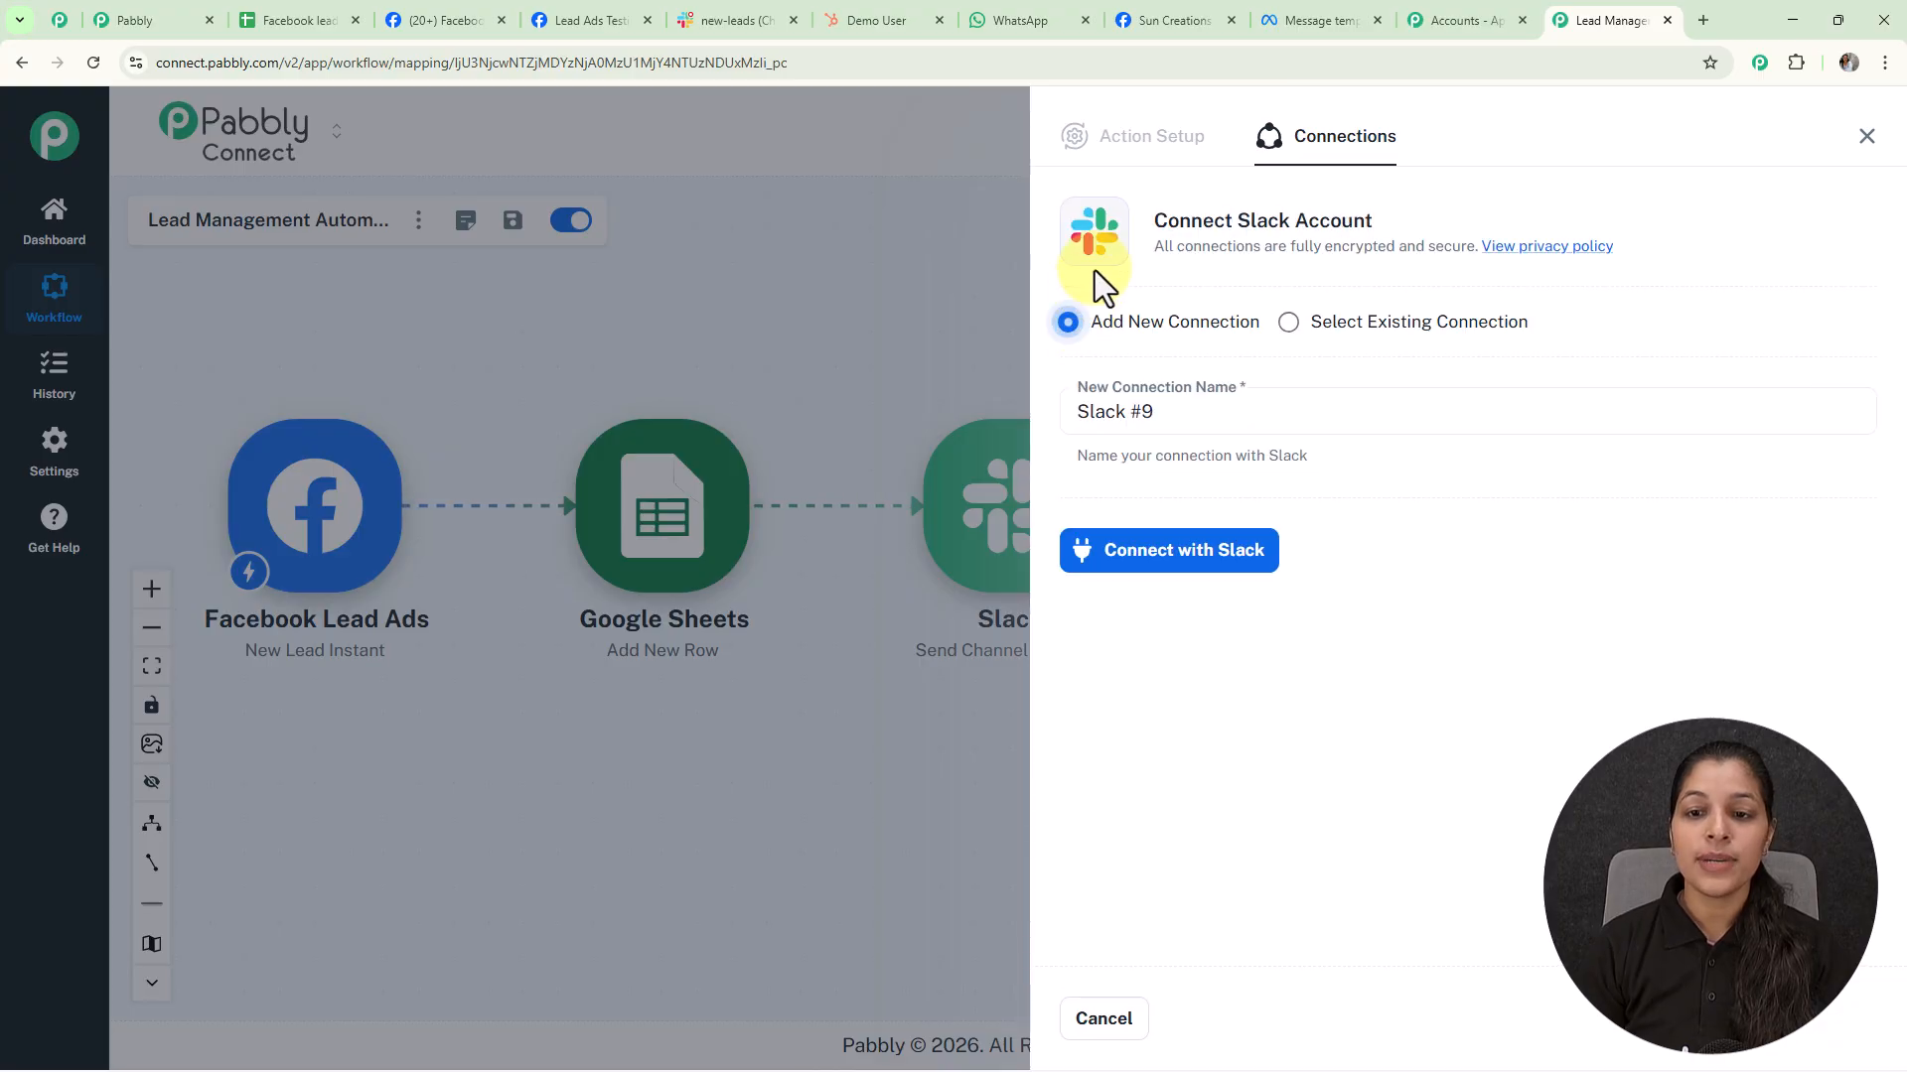
click(1200, 558)
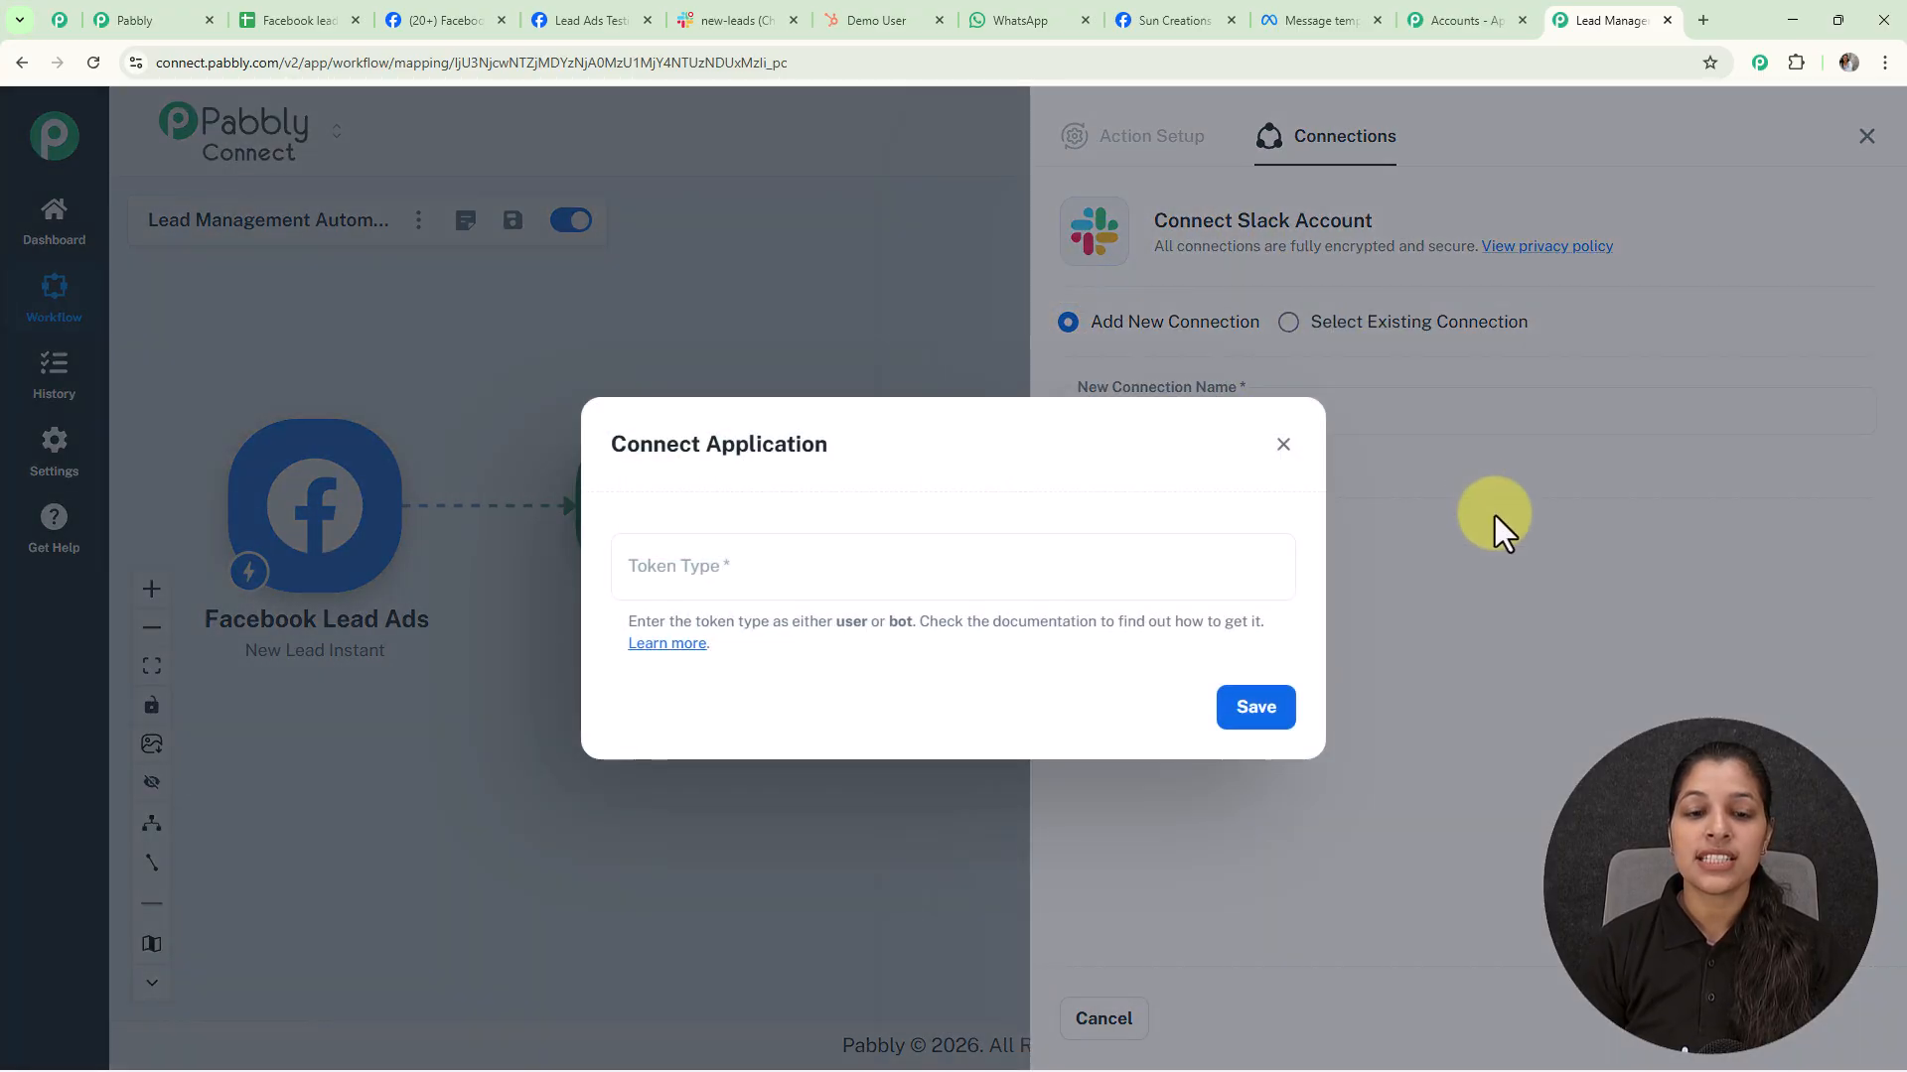
click(673, 570)
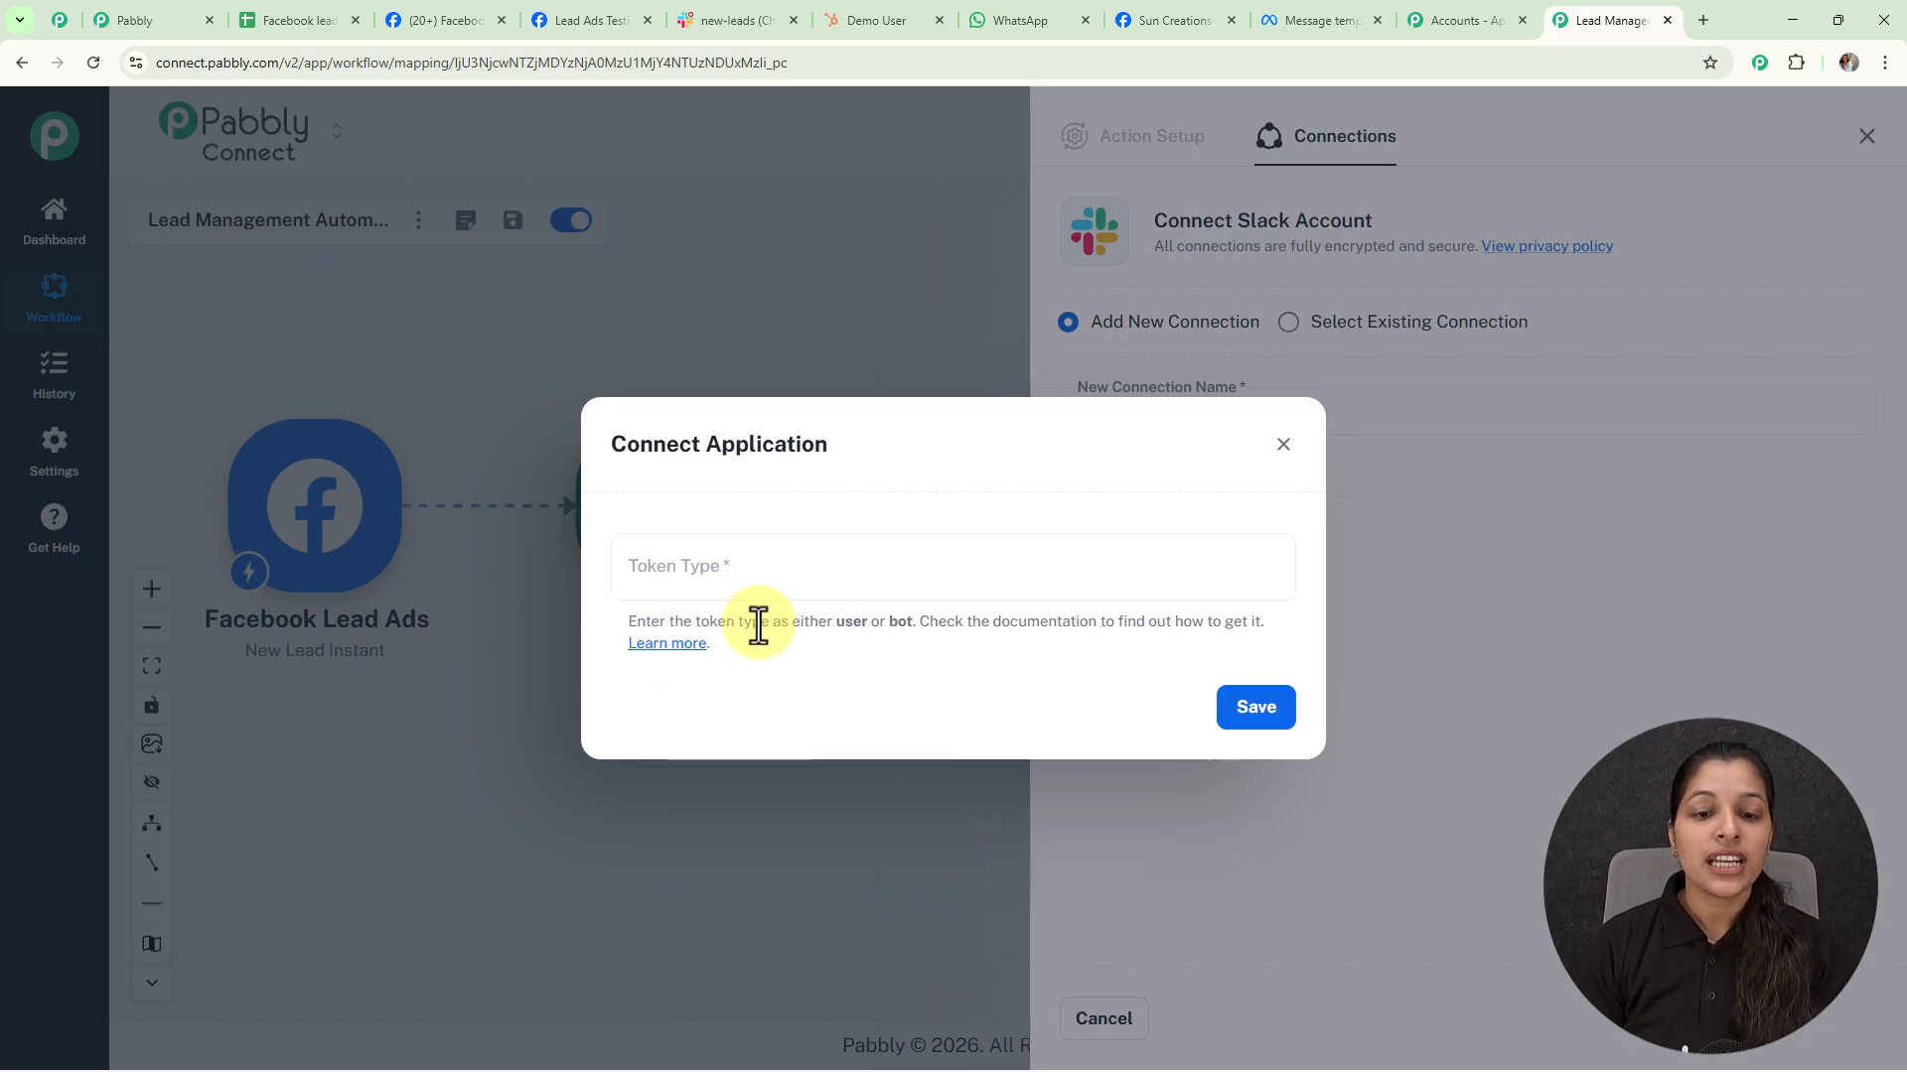
drag(785, 629, 911, 628)
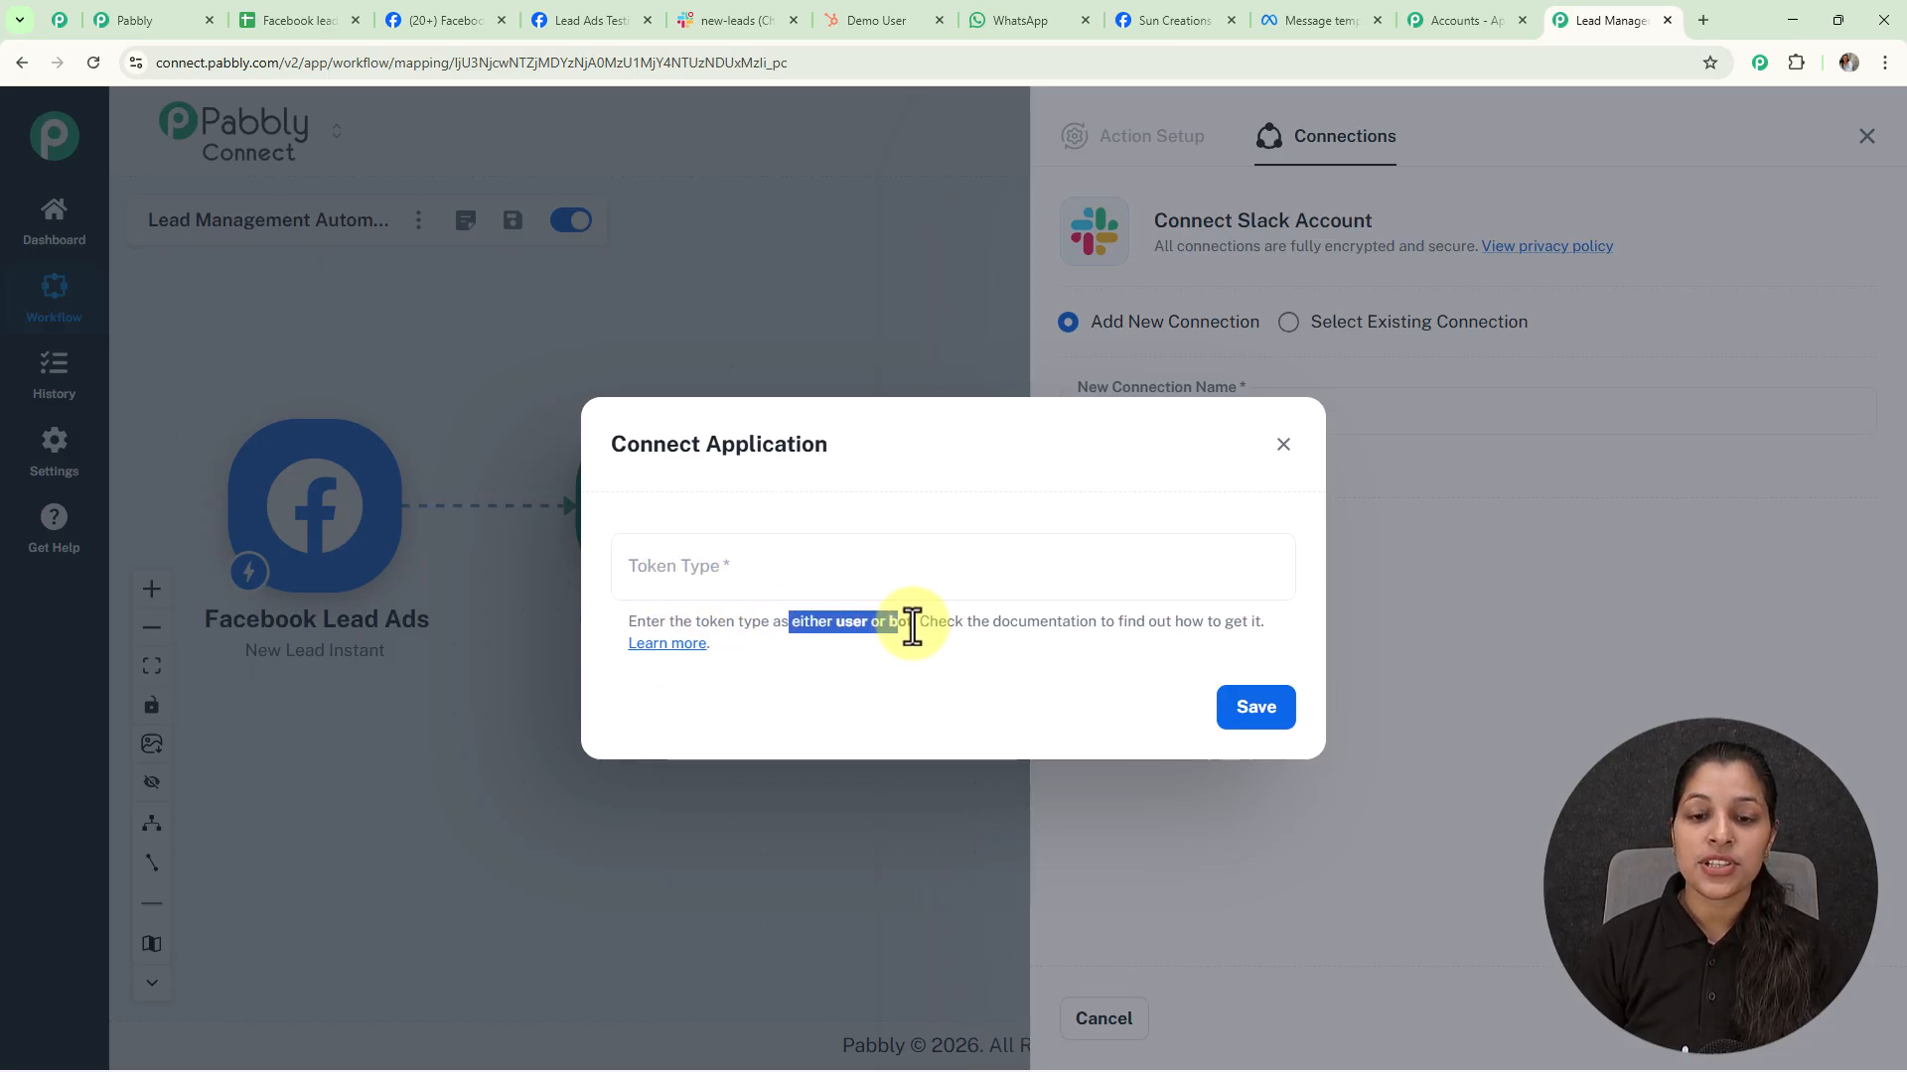
click(739, 663)
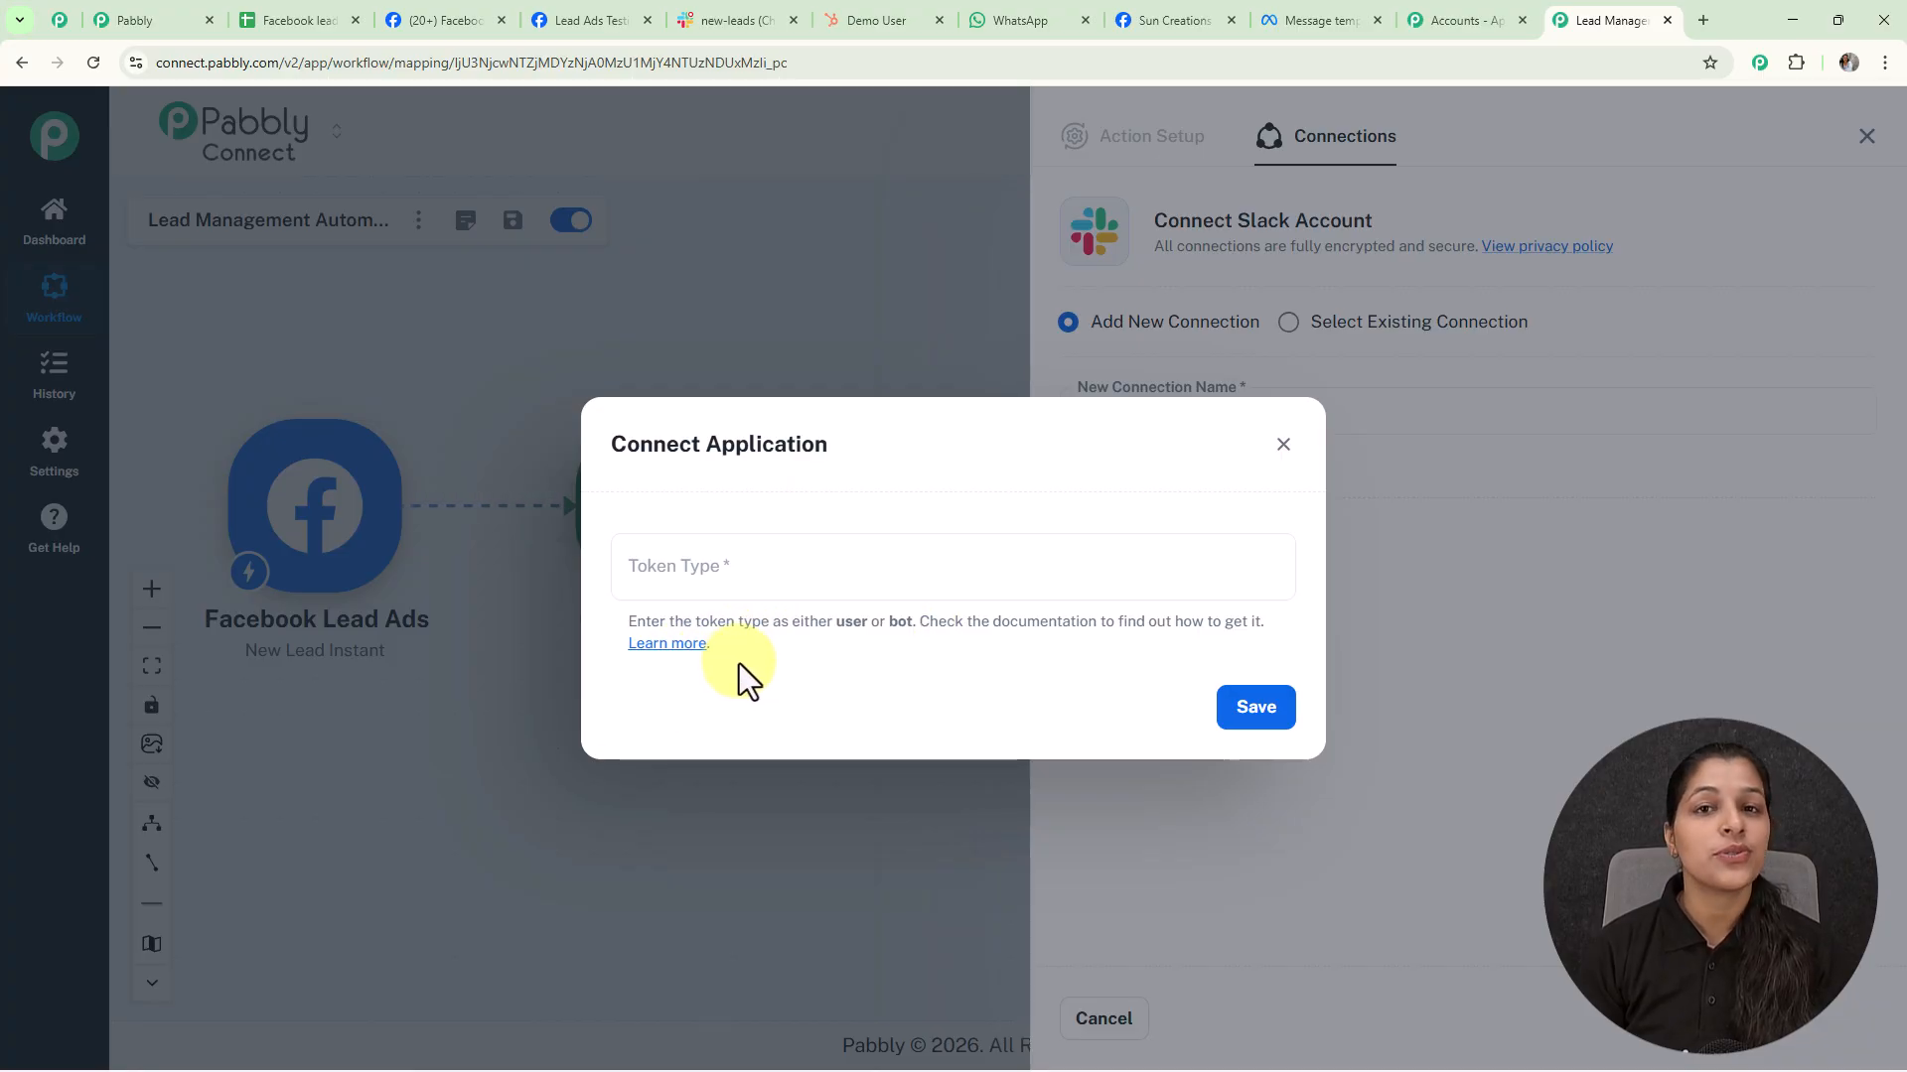
click(744, 564)
text(user)
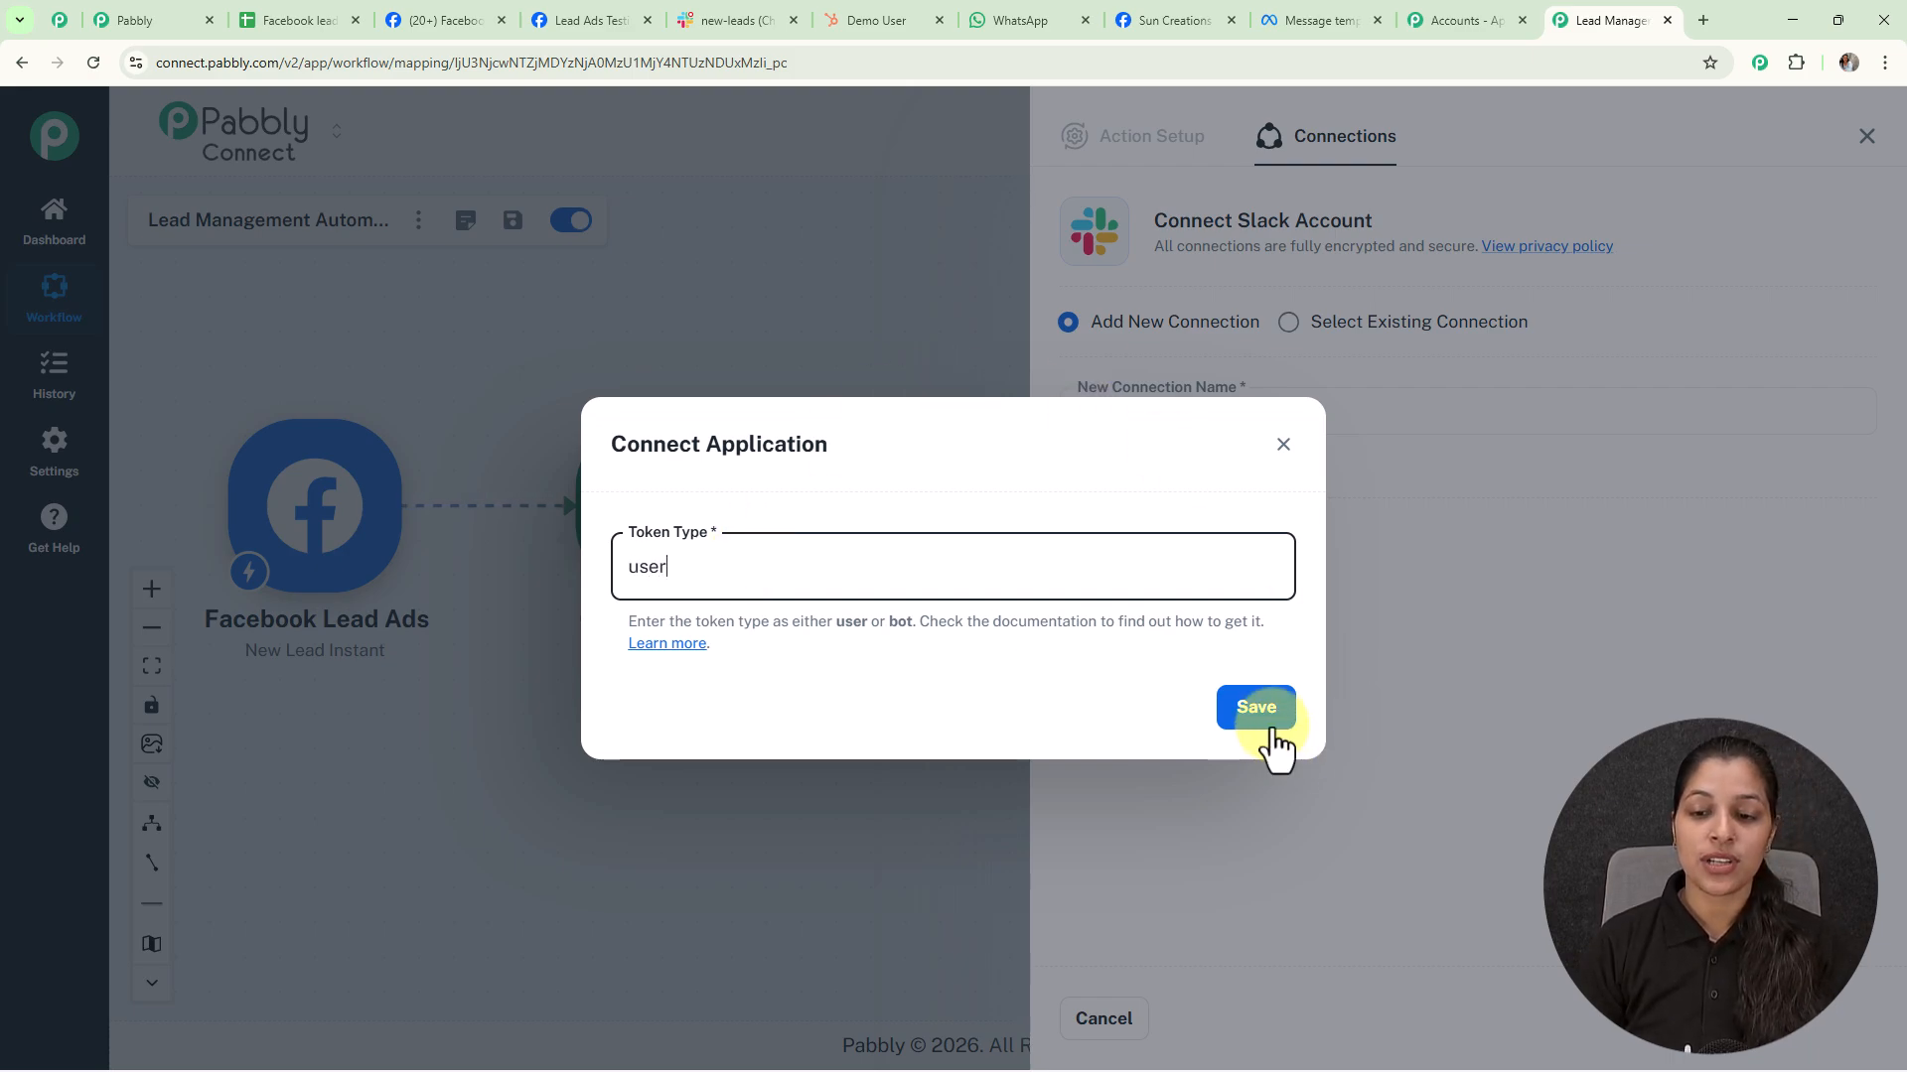
click(1256, 707)
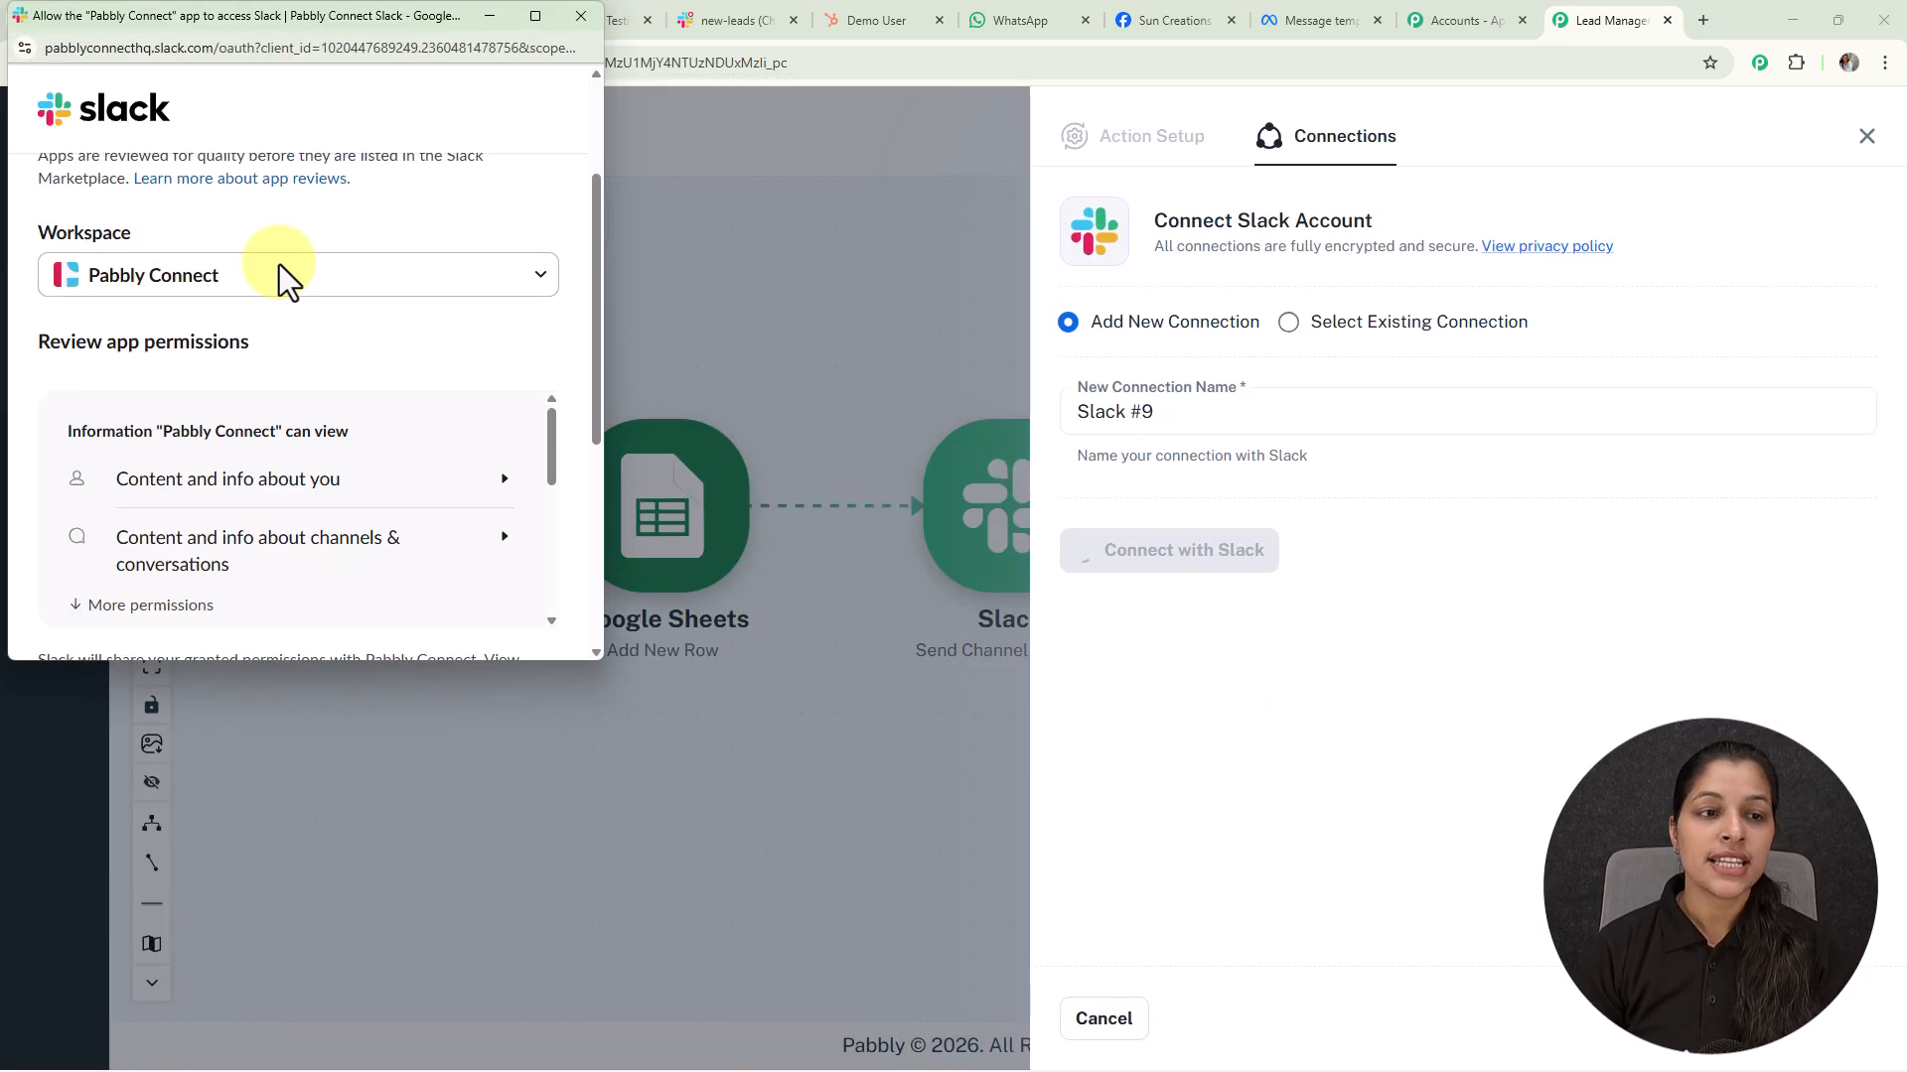
scroll(415, 528, down, 5)
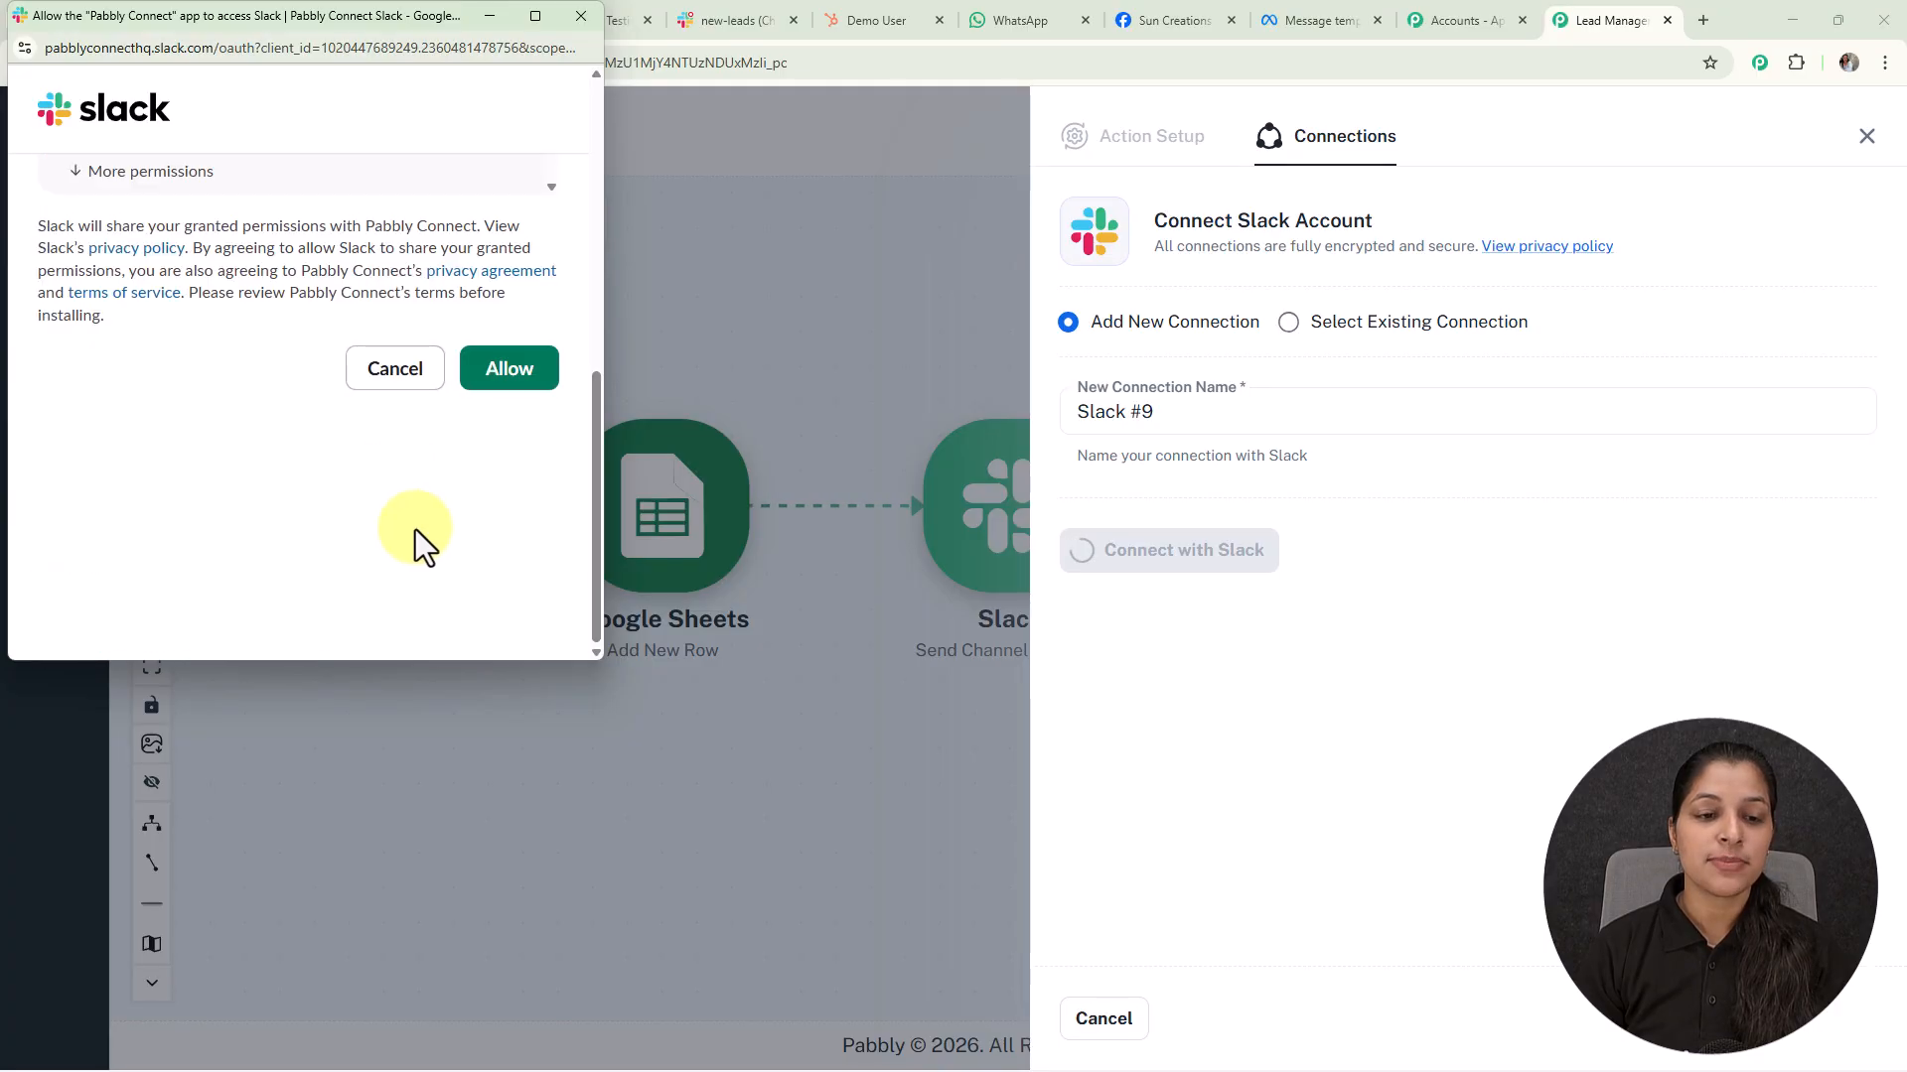
click(506, 369)
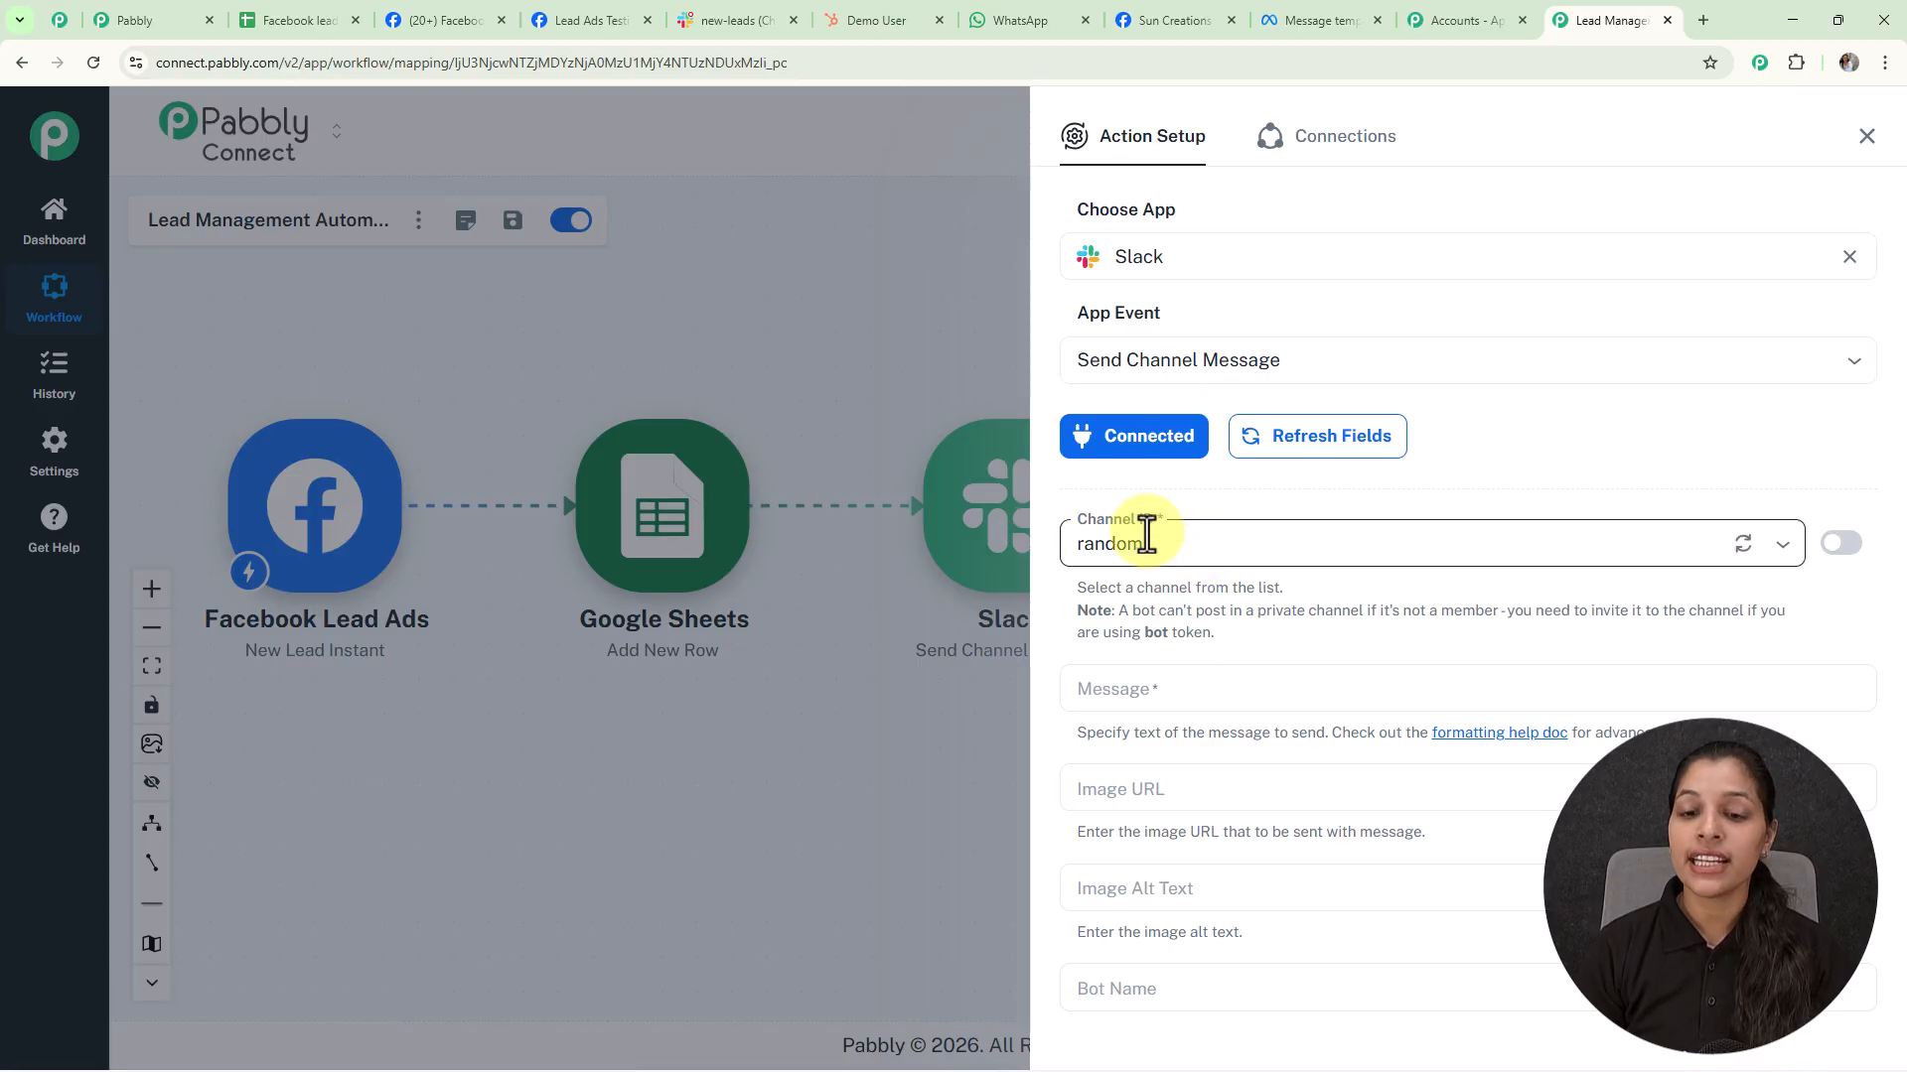
Set the Slack step to post in the new-leads channel
click(1784, 563)
scroll(1370, 740, down, 2)
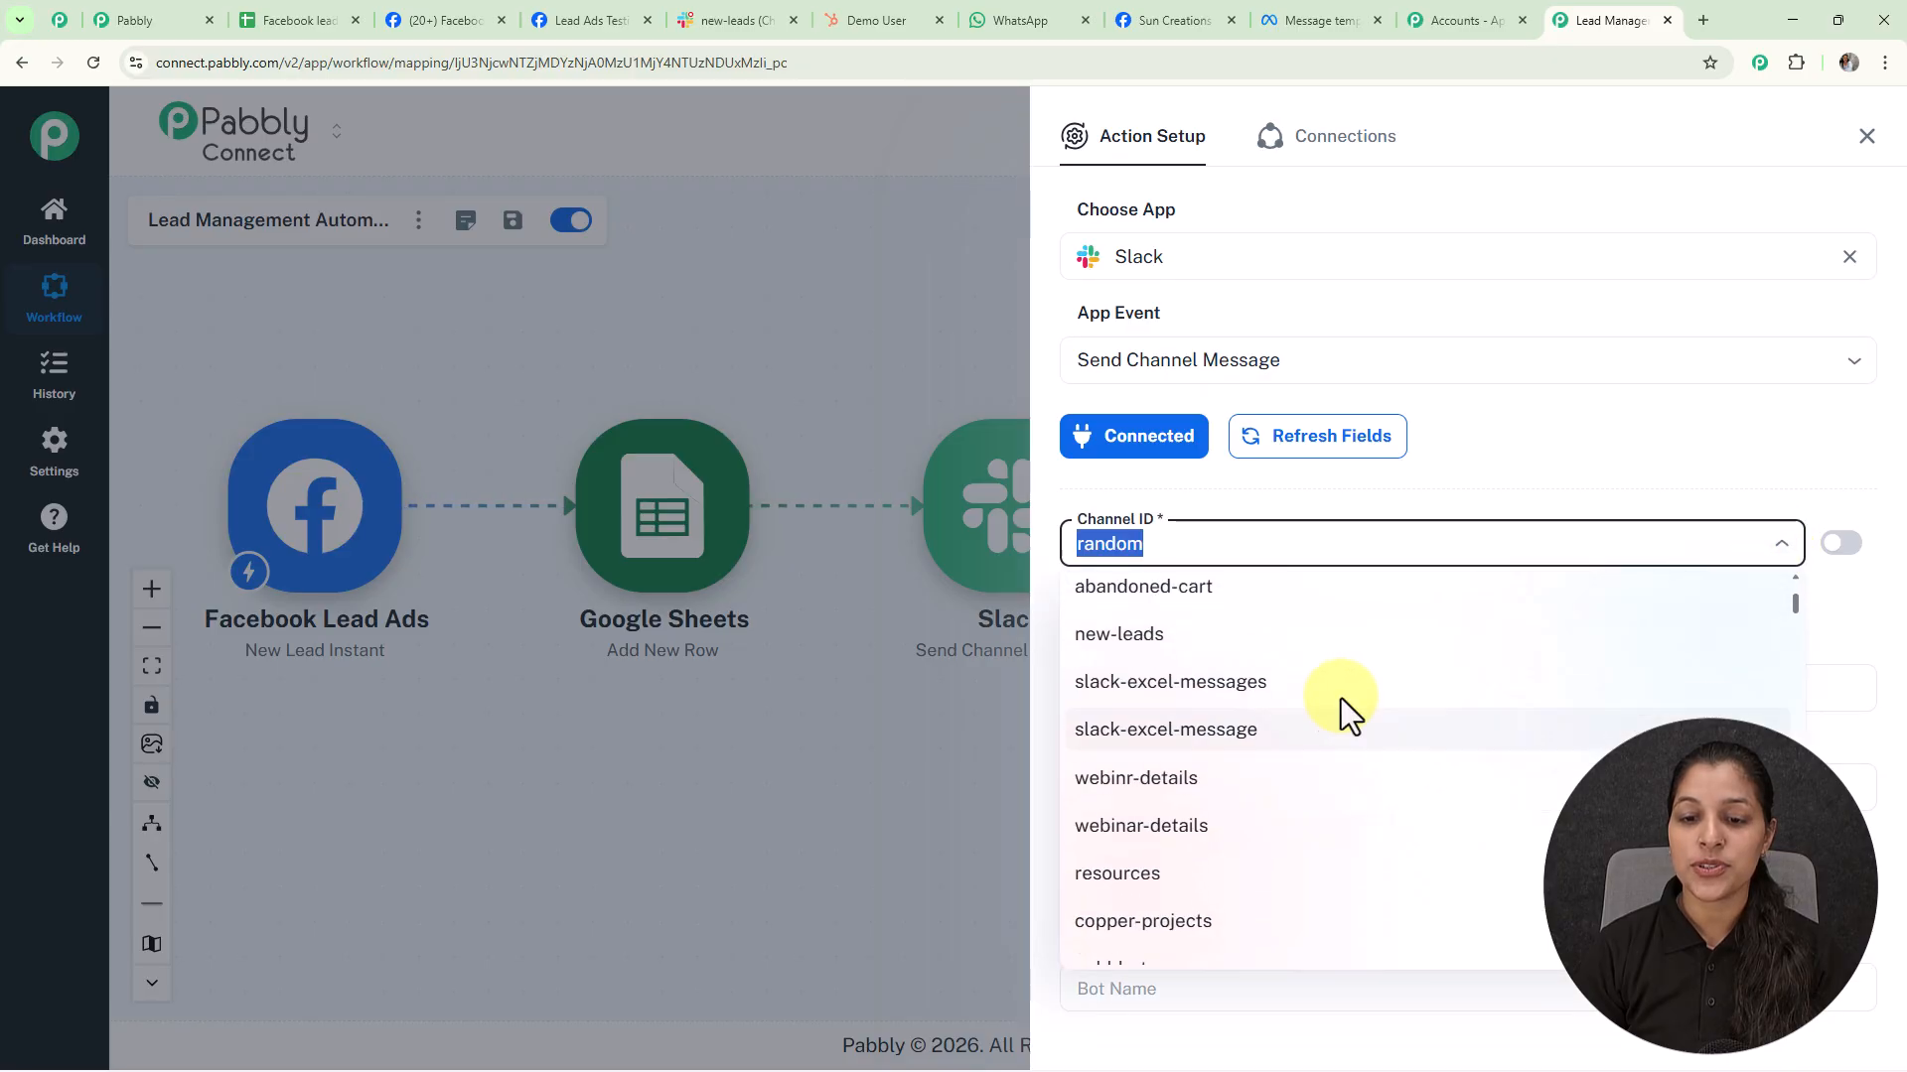
click(1168, 646)
scroll(1456, 566, down, 3)
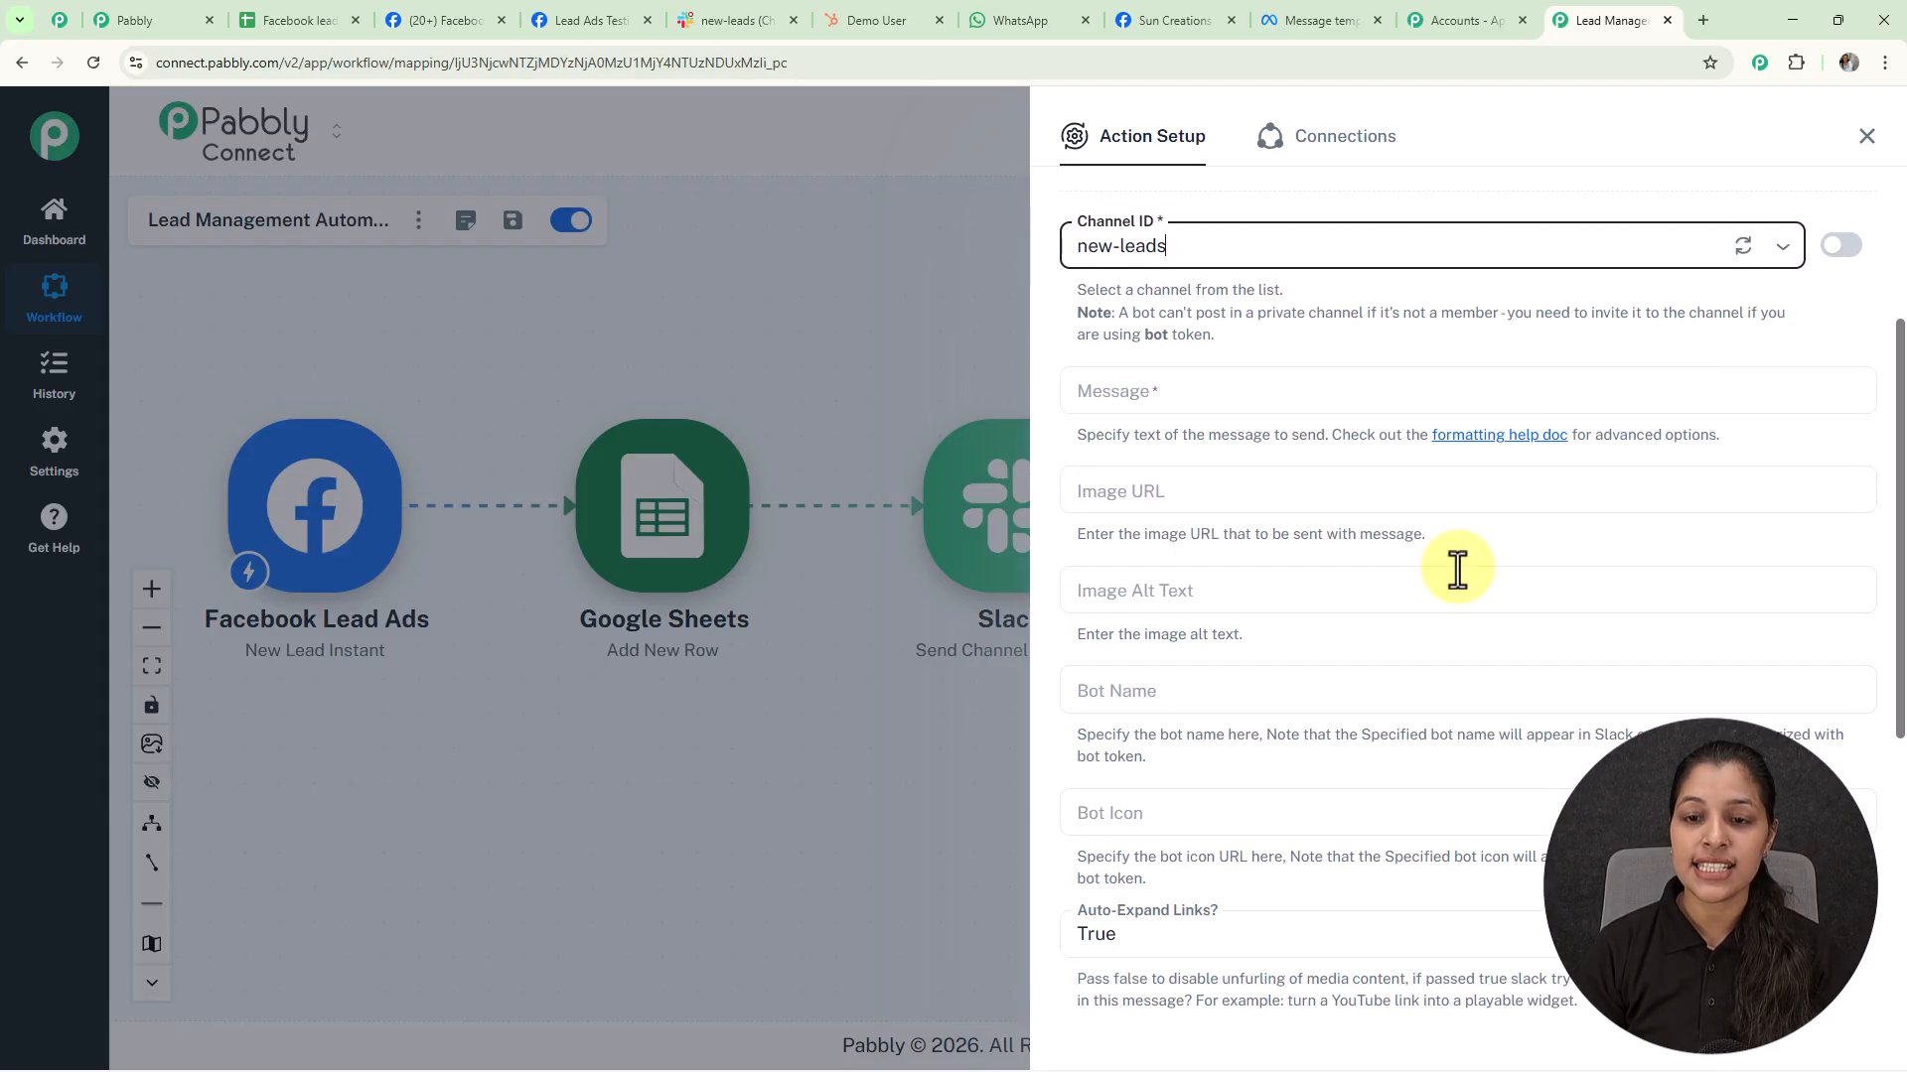
Paste the New Lead Received message template and map the lead's first name after 'Name:'
click(1253, 394)
text(🚀 New Lead Received!  Name: Phone: Email: City:  Please follow up as soon as possible. 🚀)
click(1163, 448)
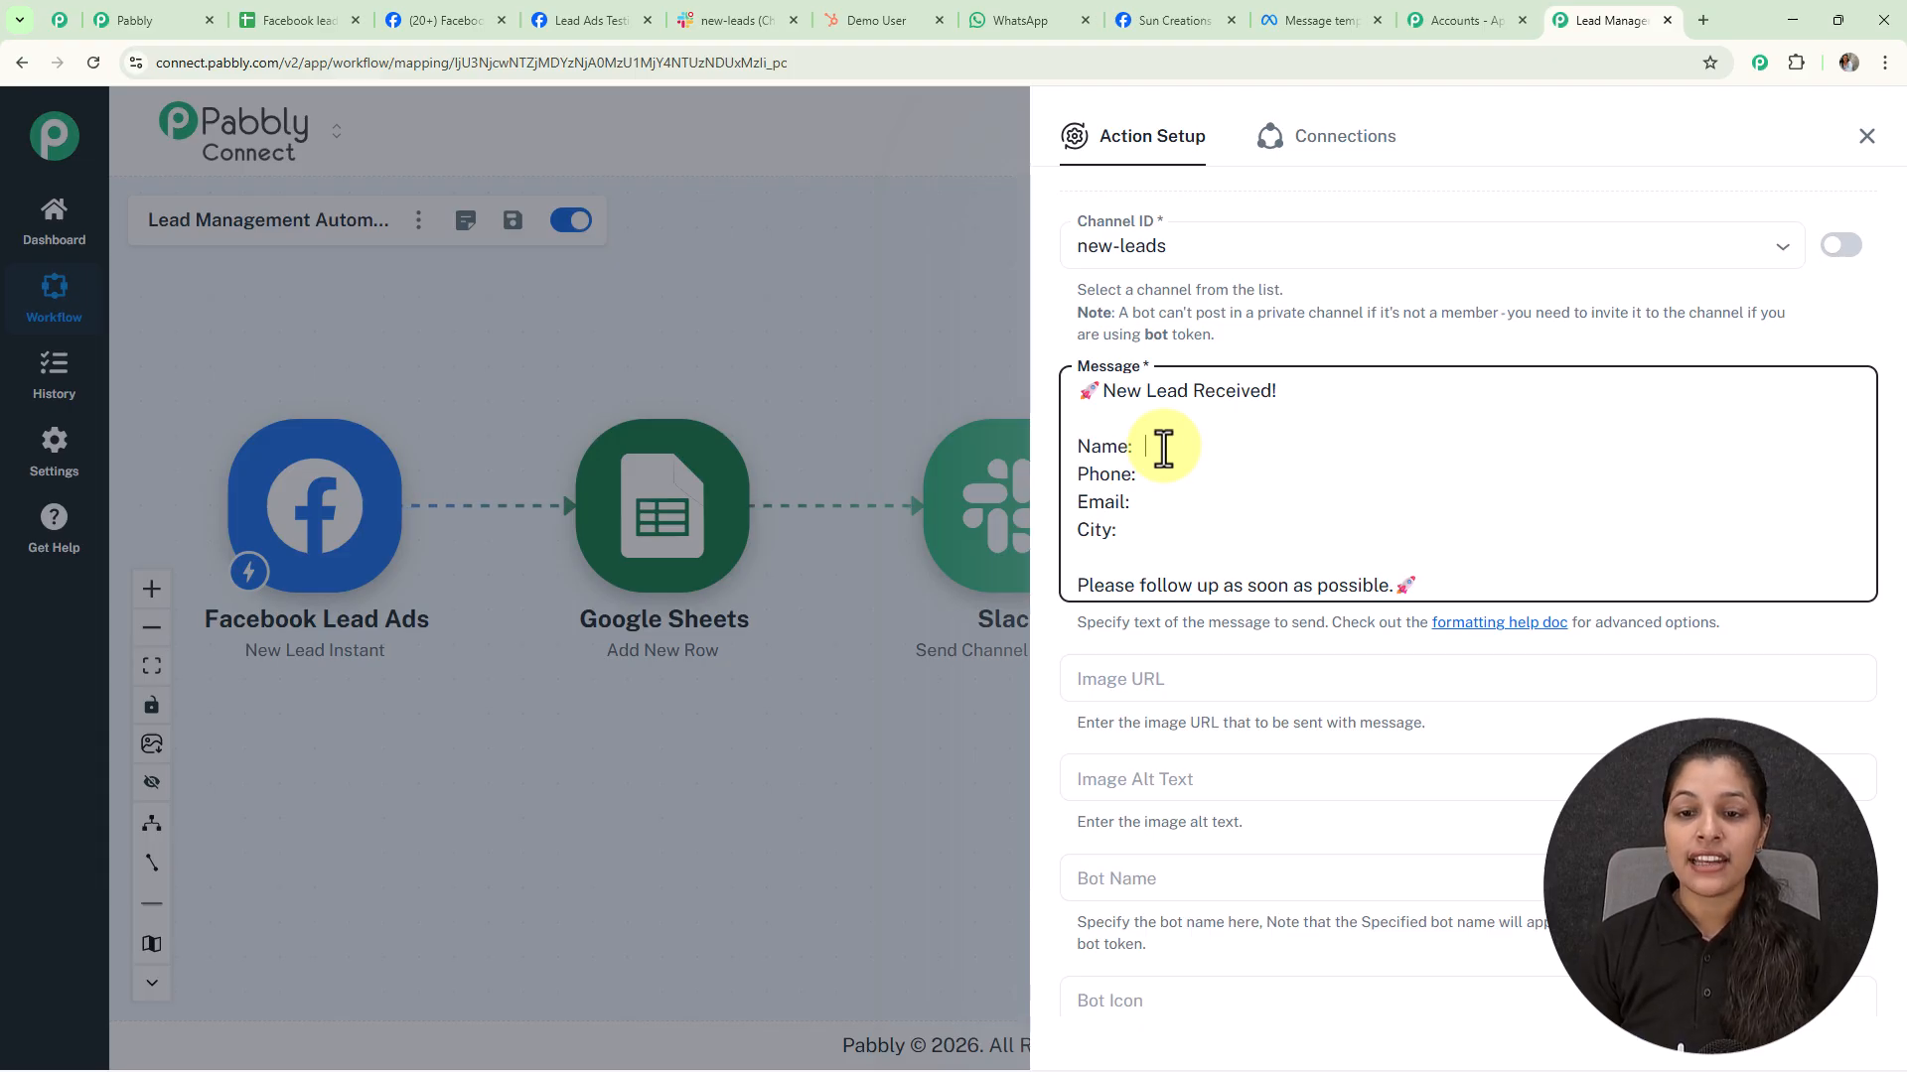
text(/)
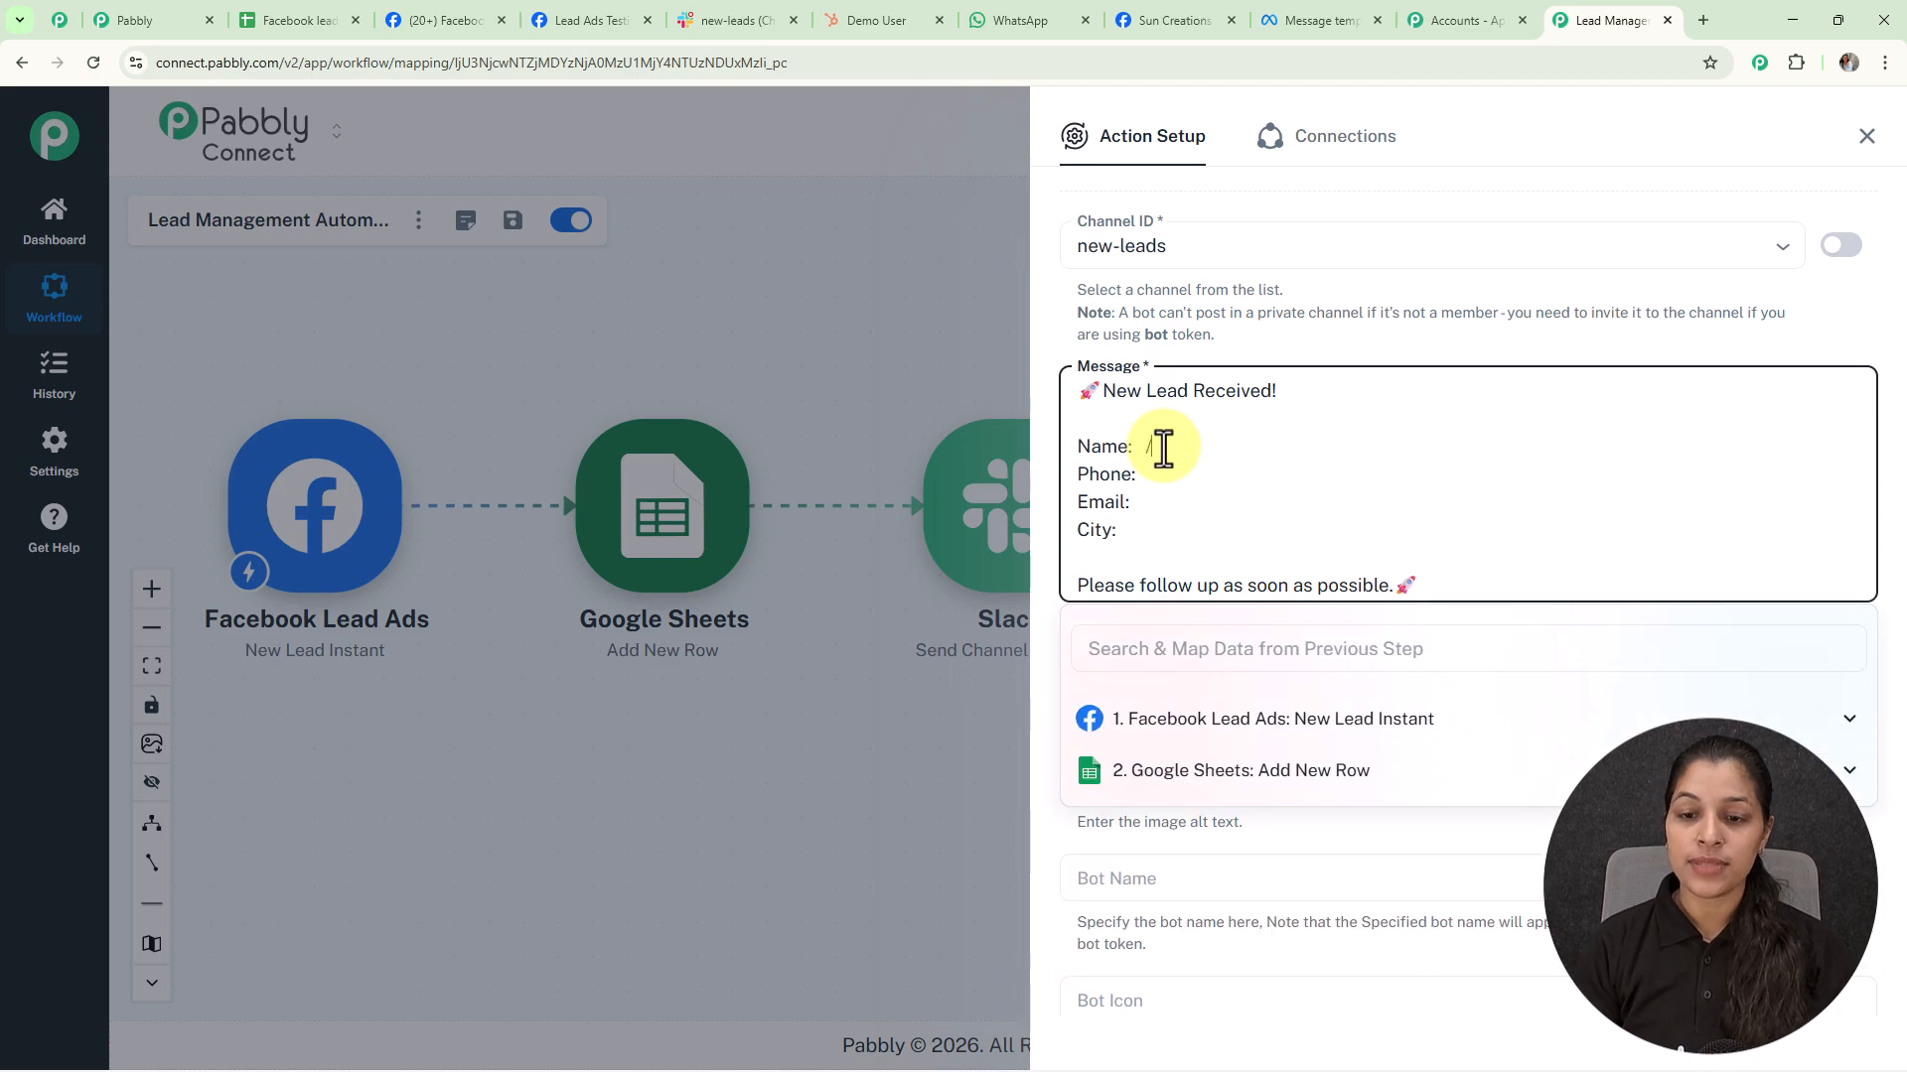
click(1236, 720)
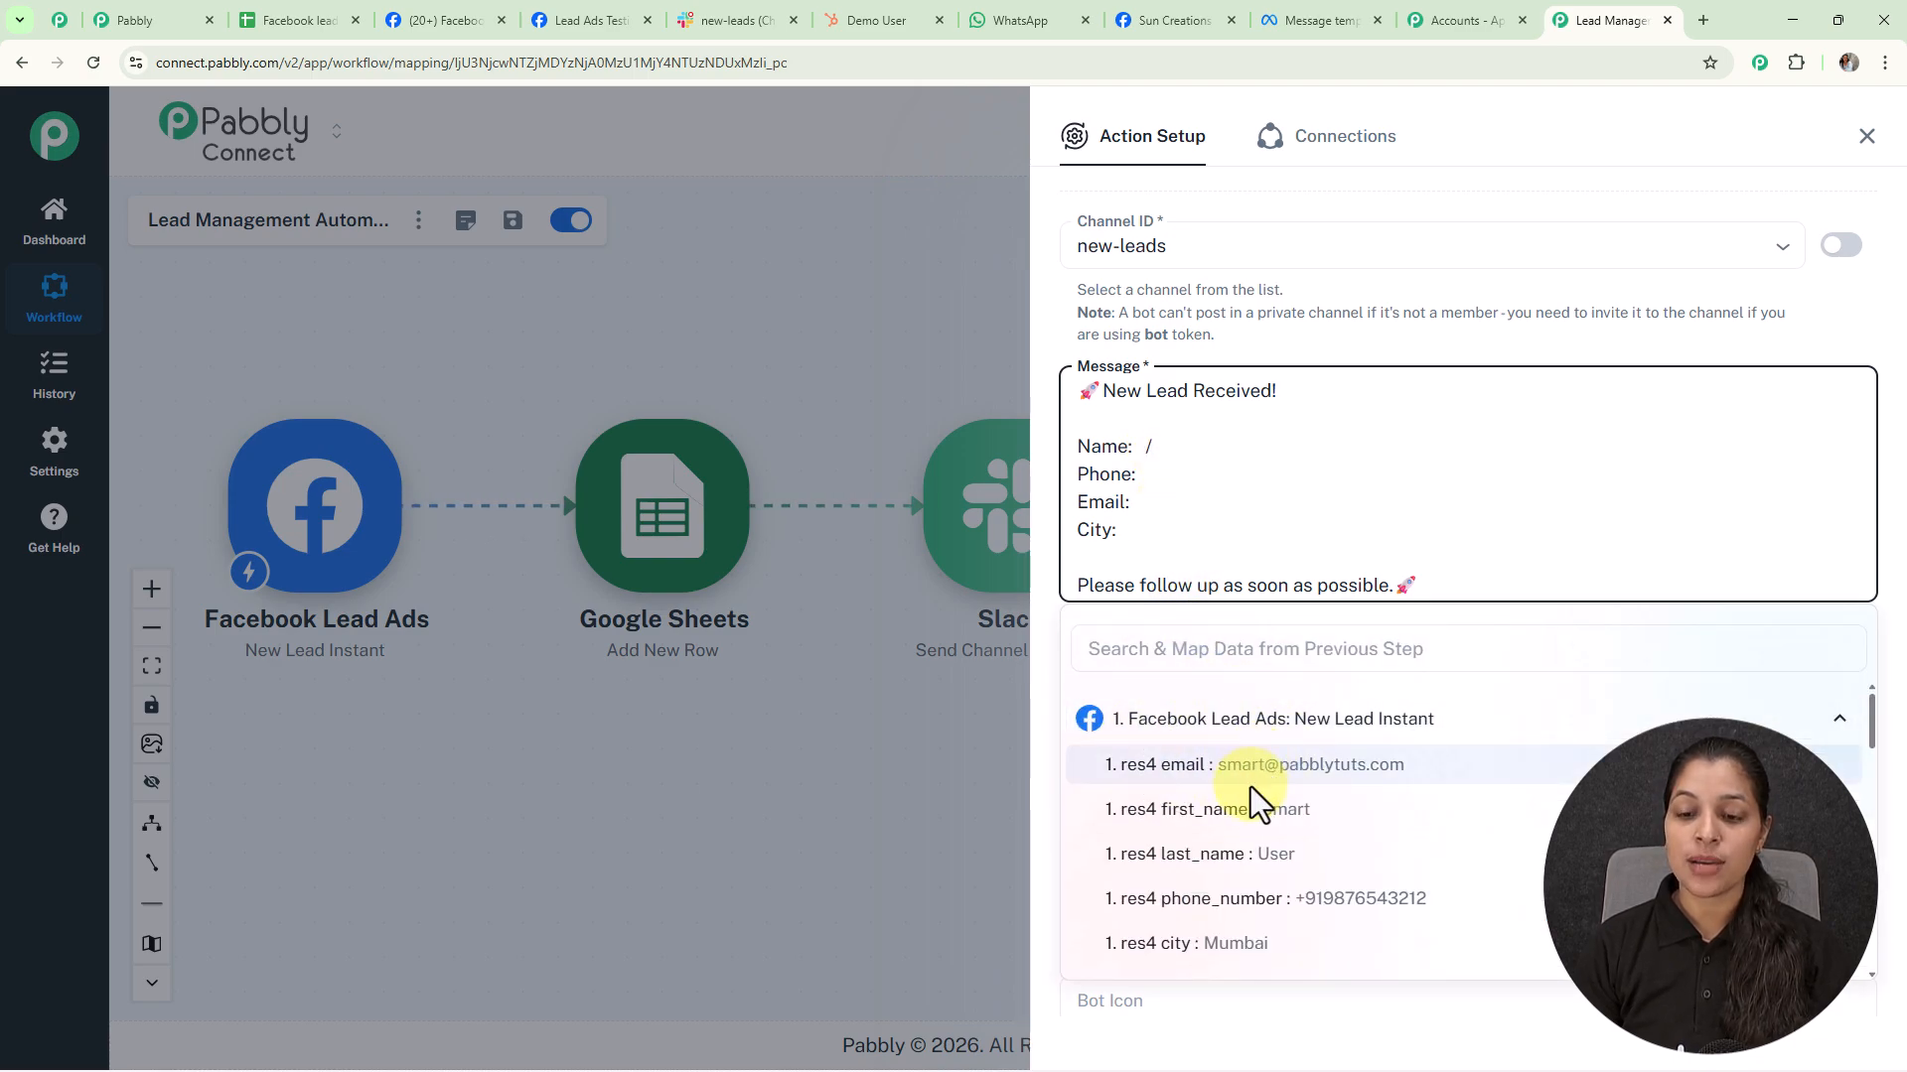
click(1253, 822)
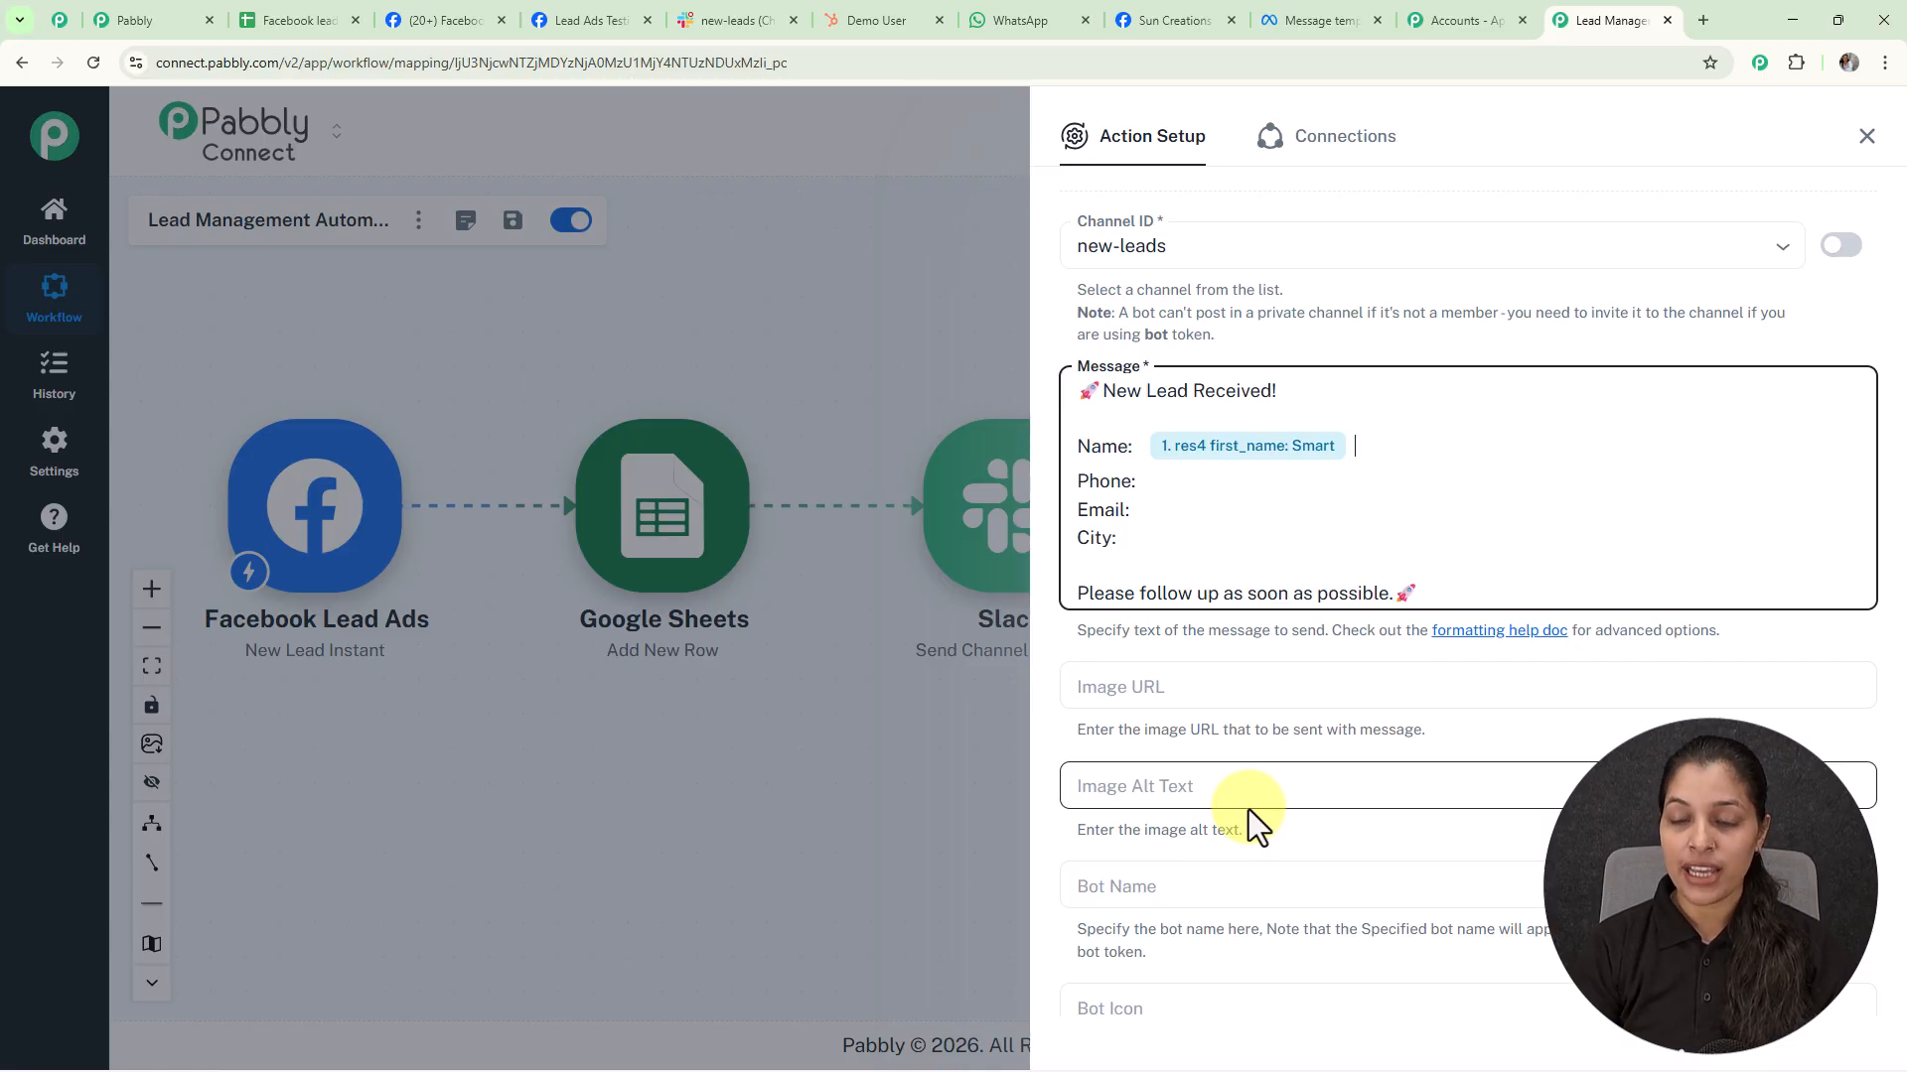
text(/)
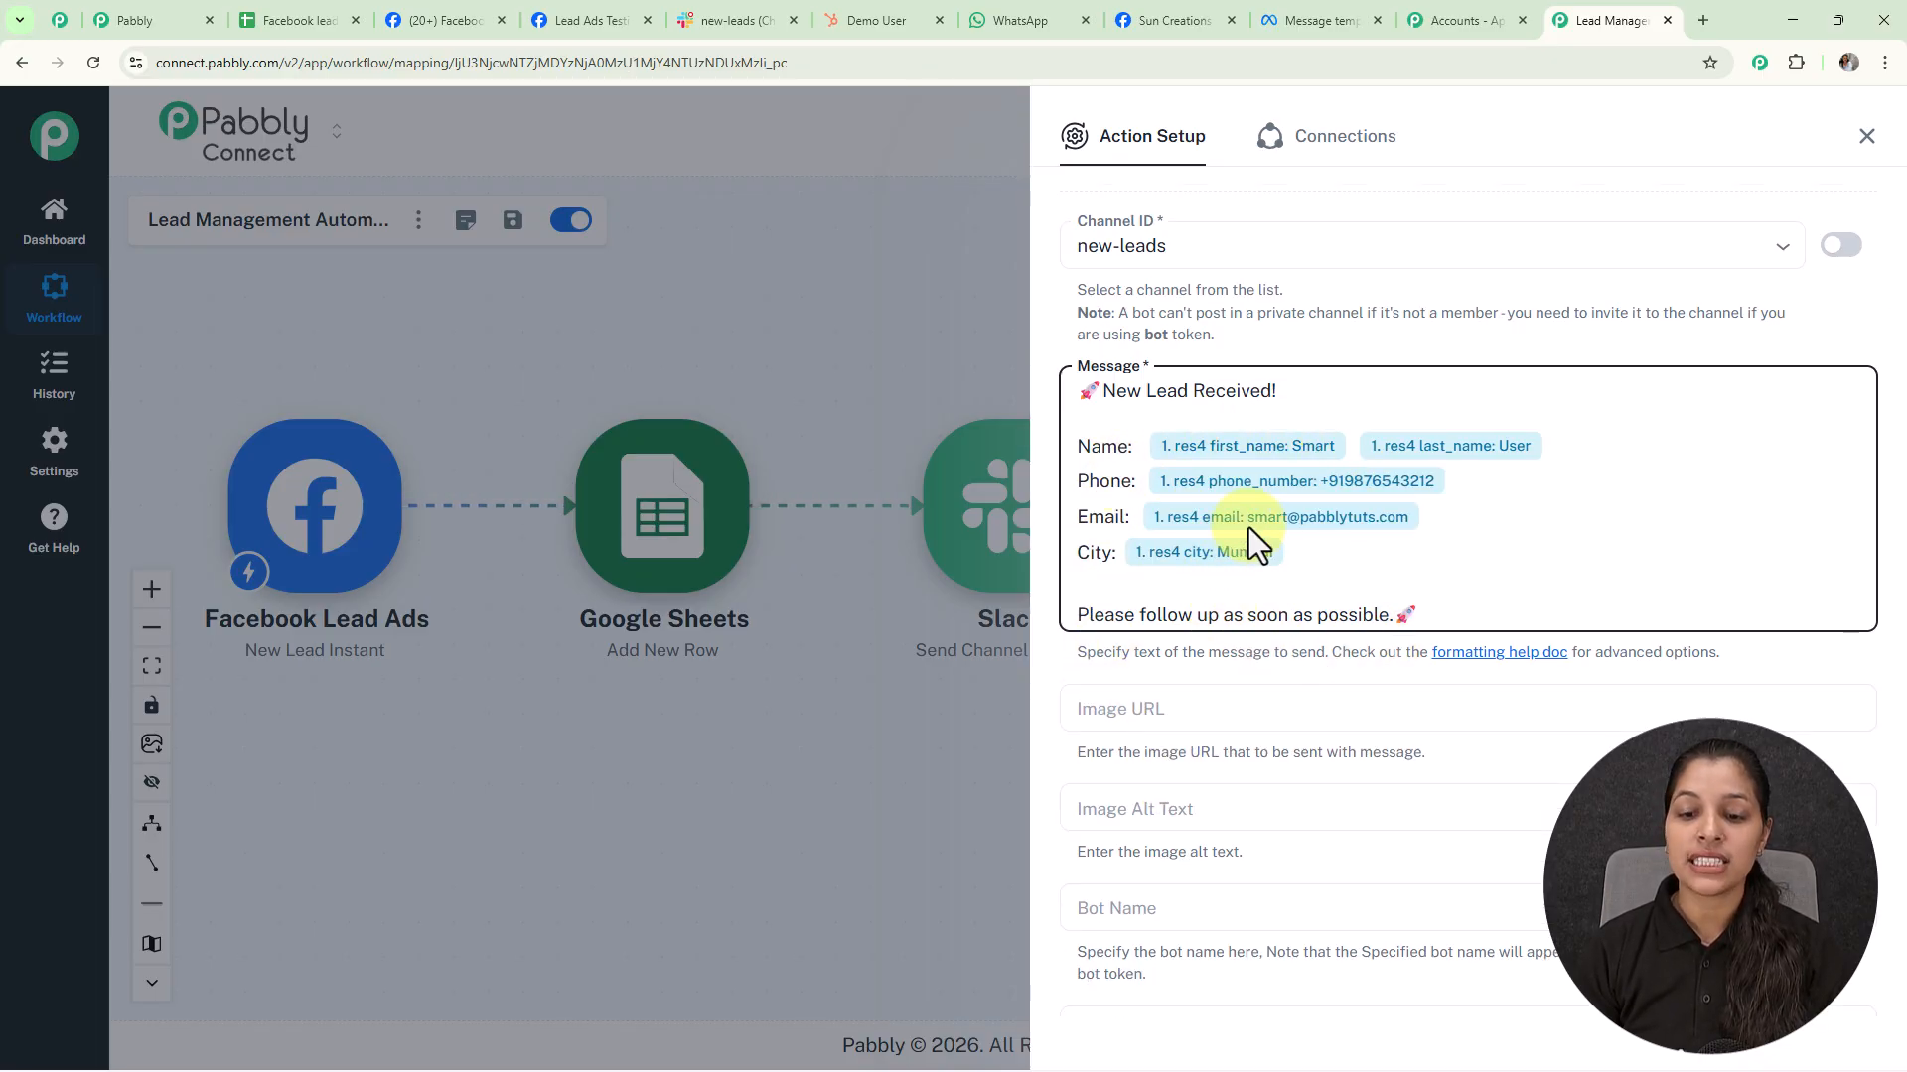
Save the Slack step and send a test message, confirming the response returns ok true
scroll(1248, 527, down, 8)
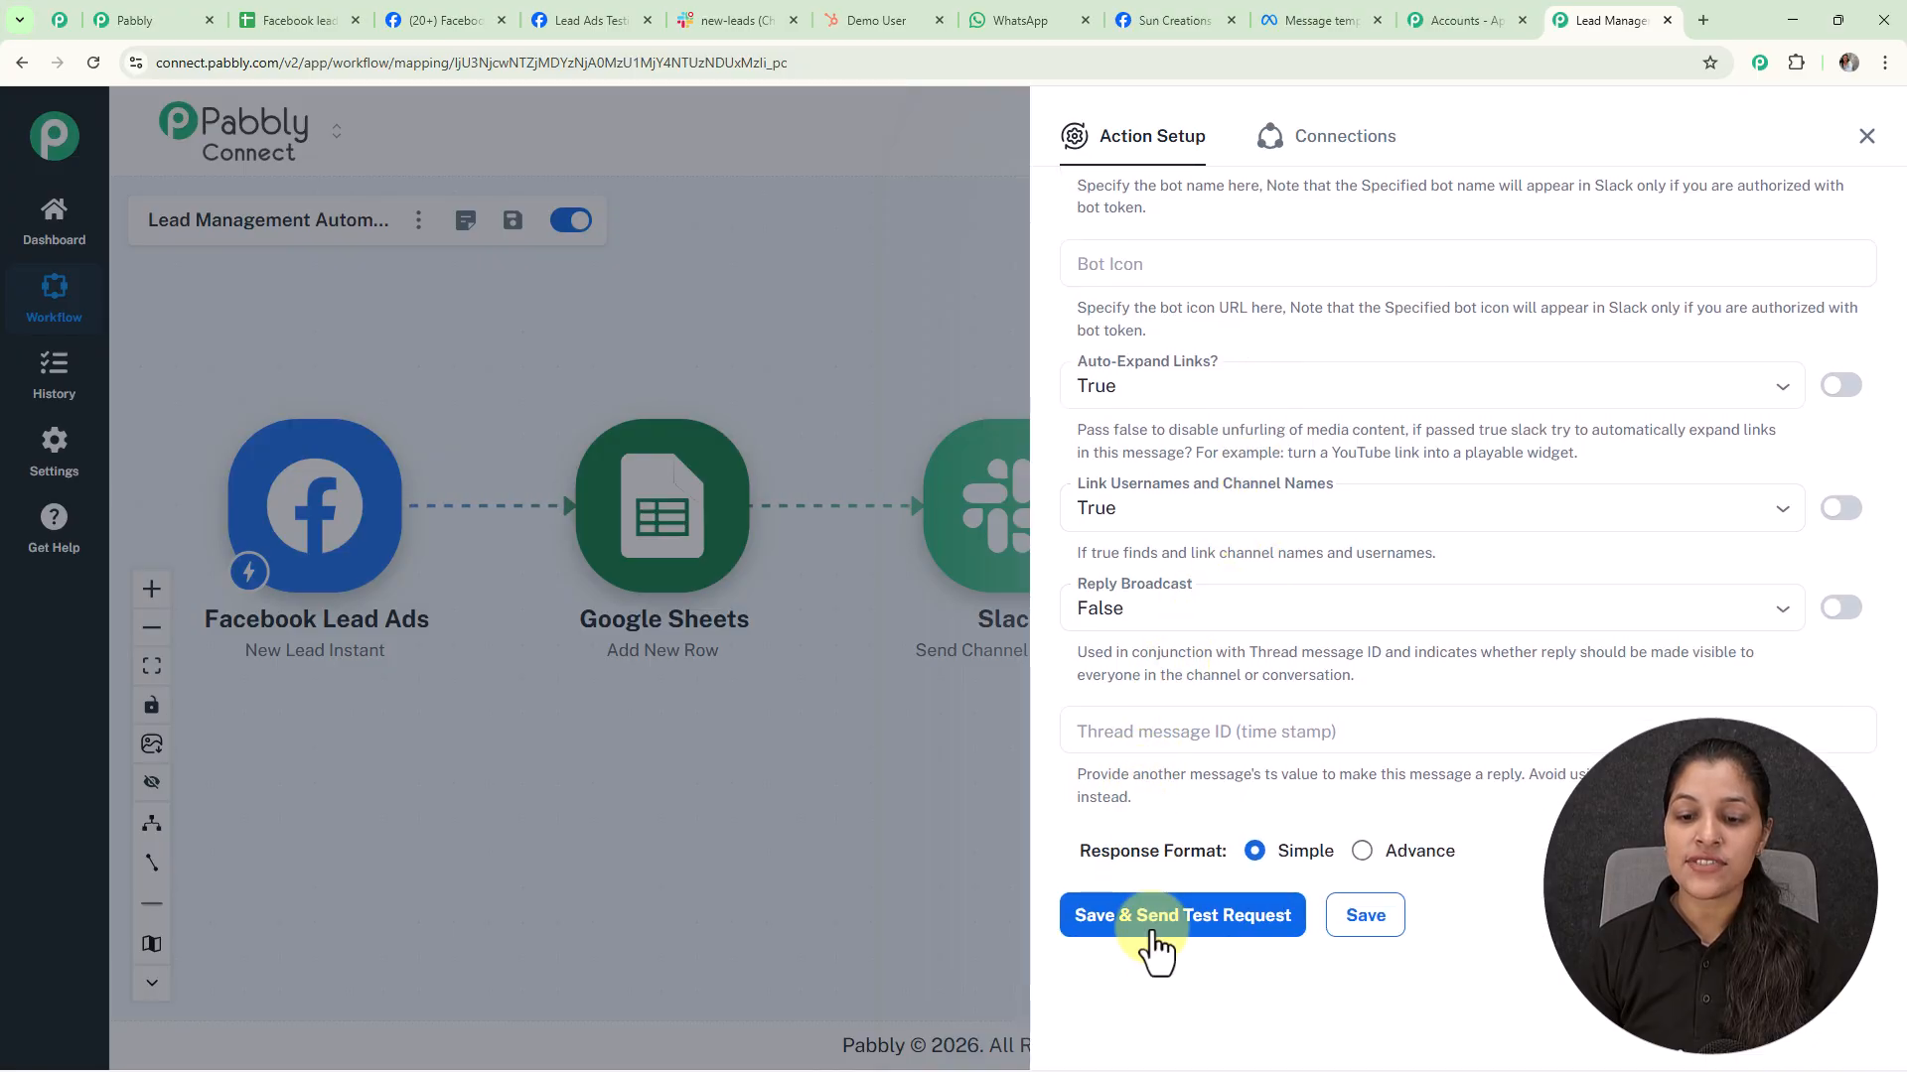
click(1212, 933)
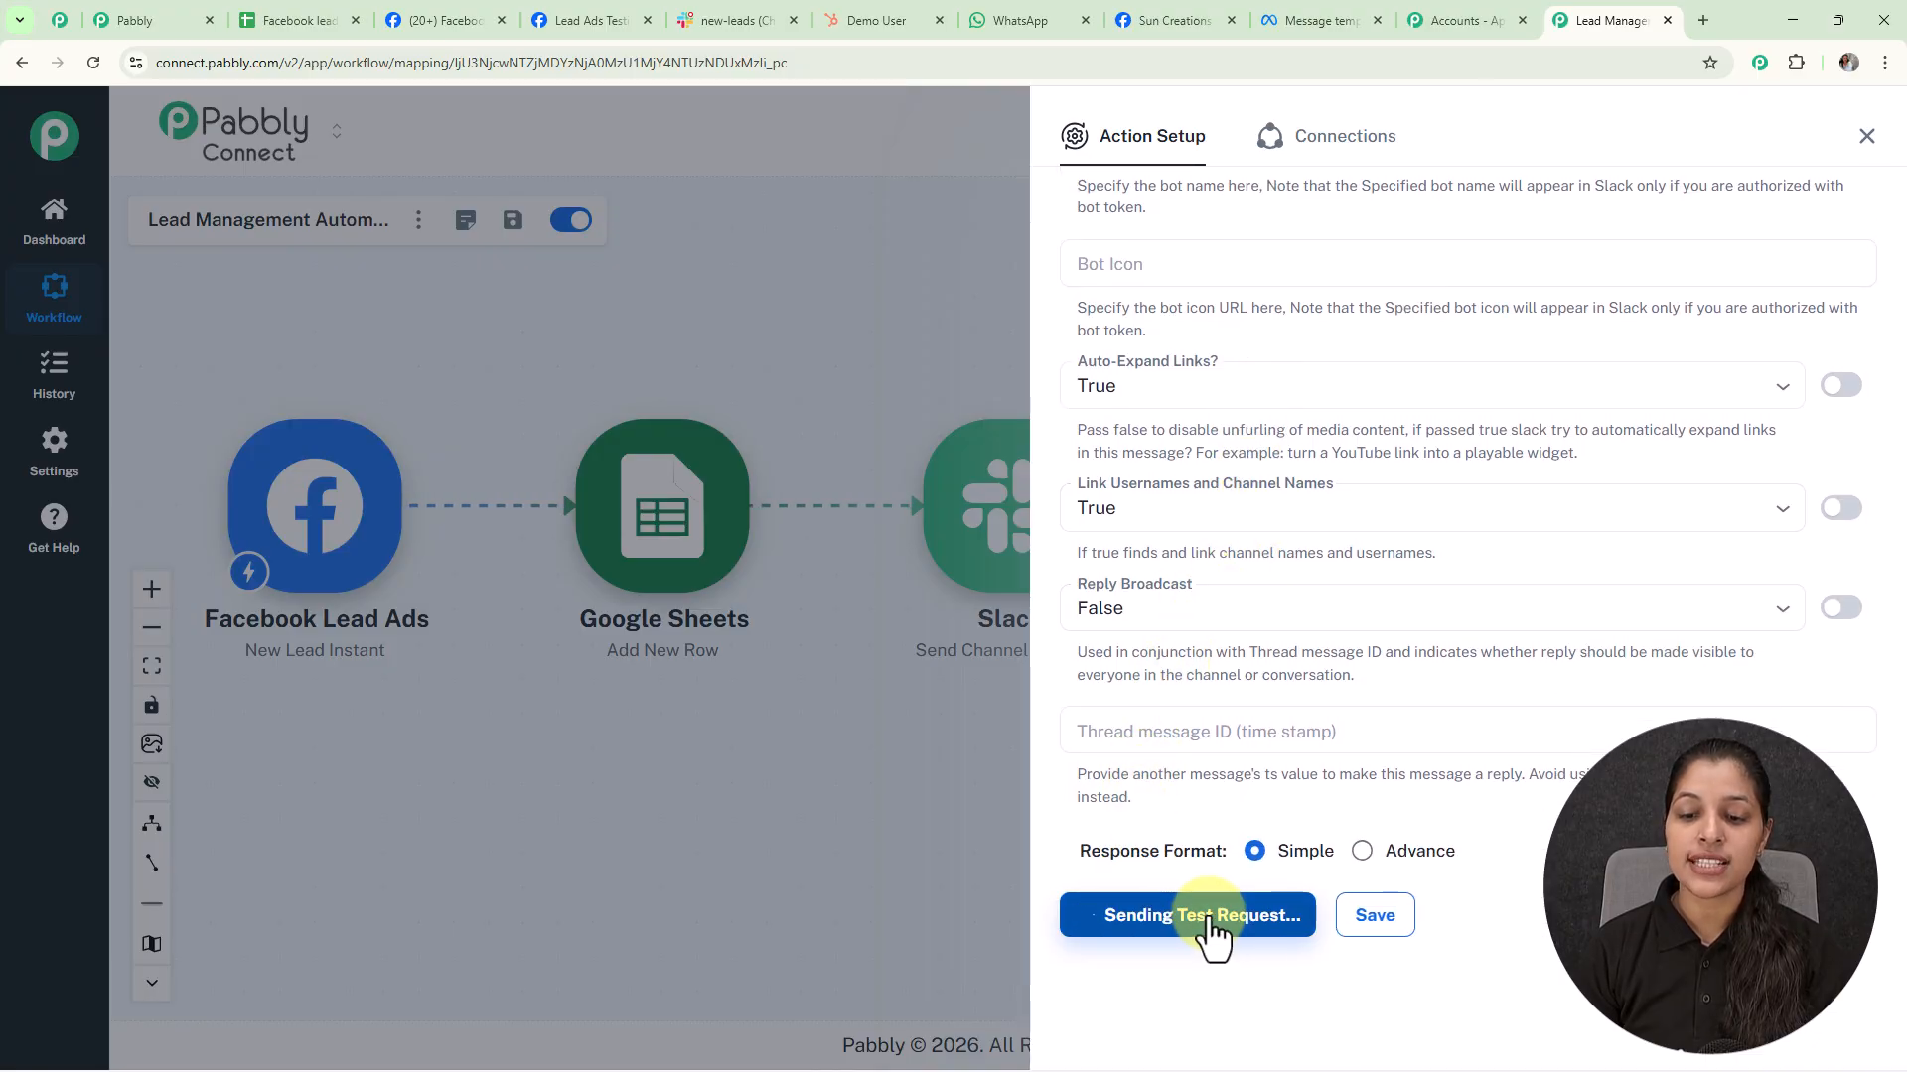
click(1498, 596)
scroll(1500, 596, down, 6)
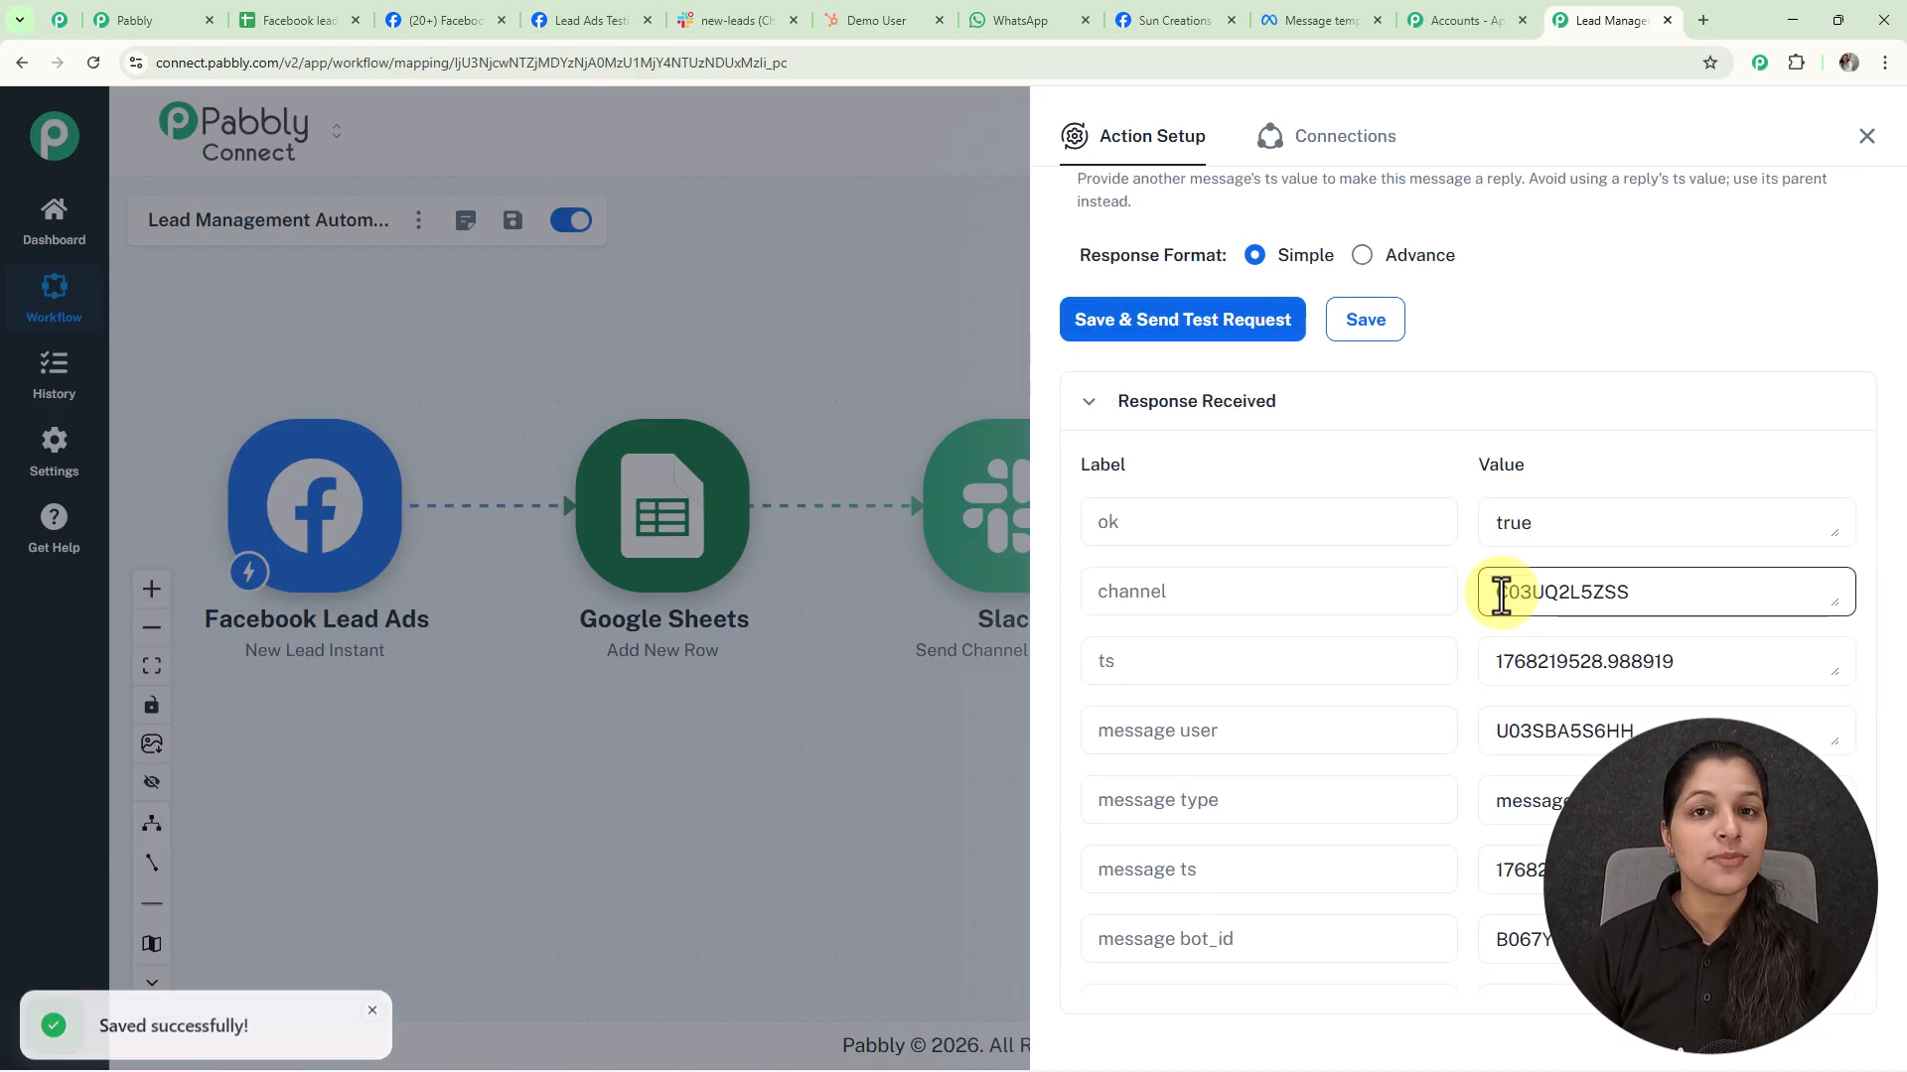
Check the new 'New Lead Received!' alert for the Mumbai test lead in #new-leads, then return to Pabbly
click(740, 27)
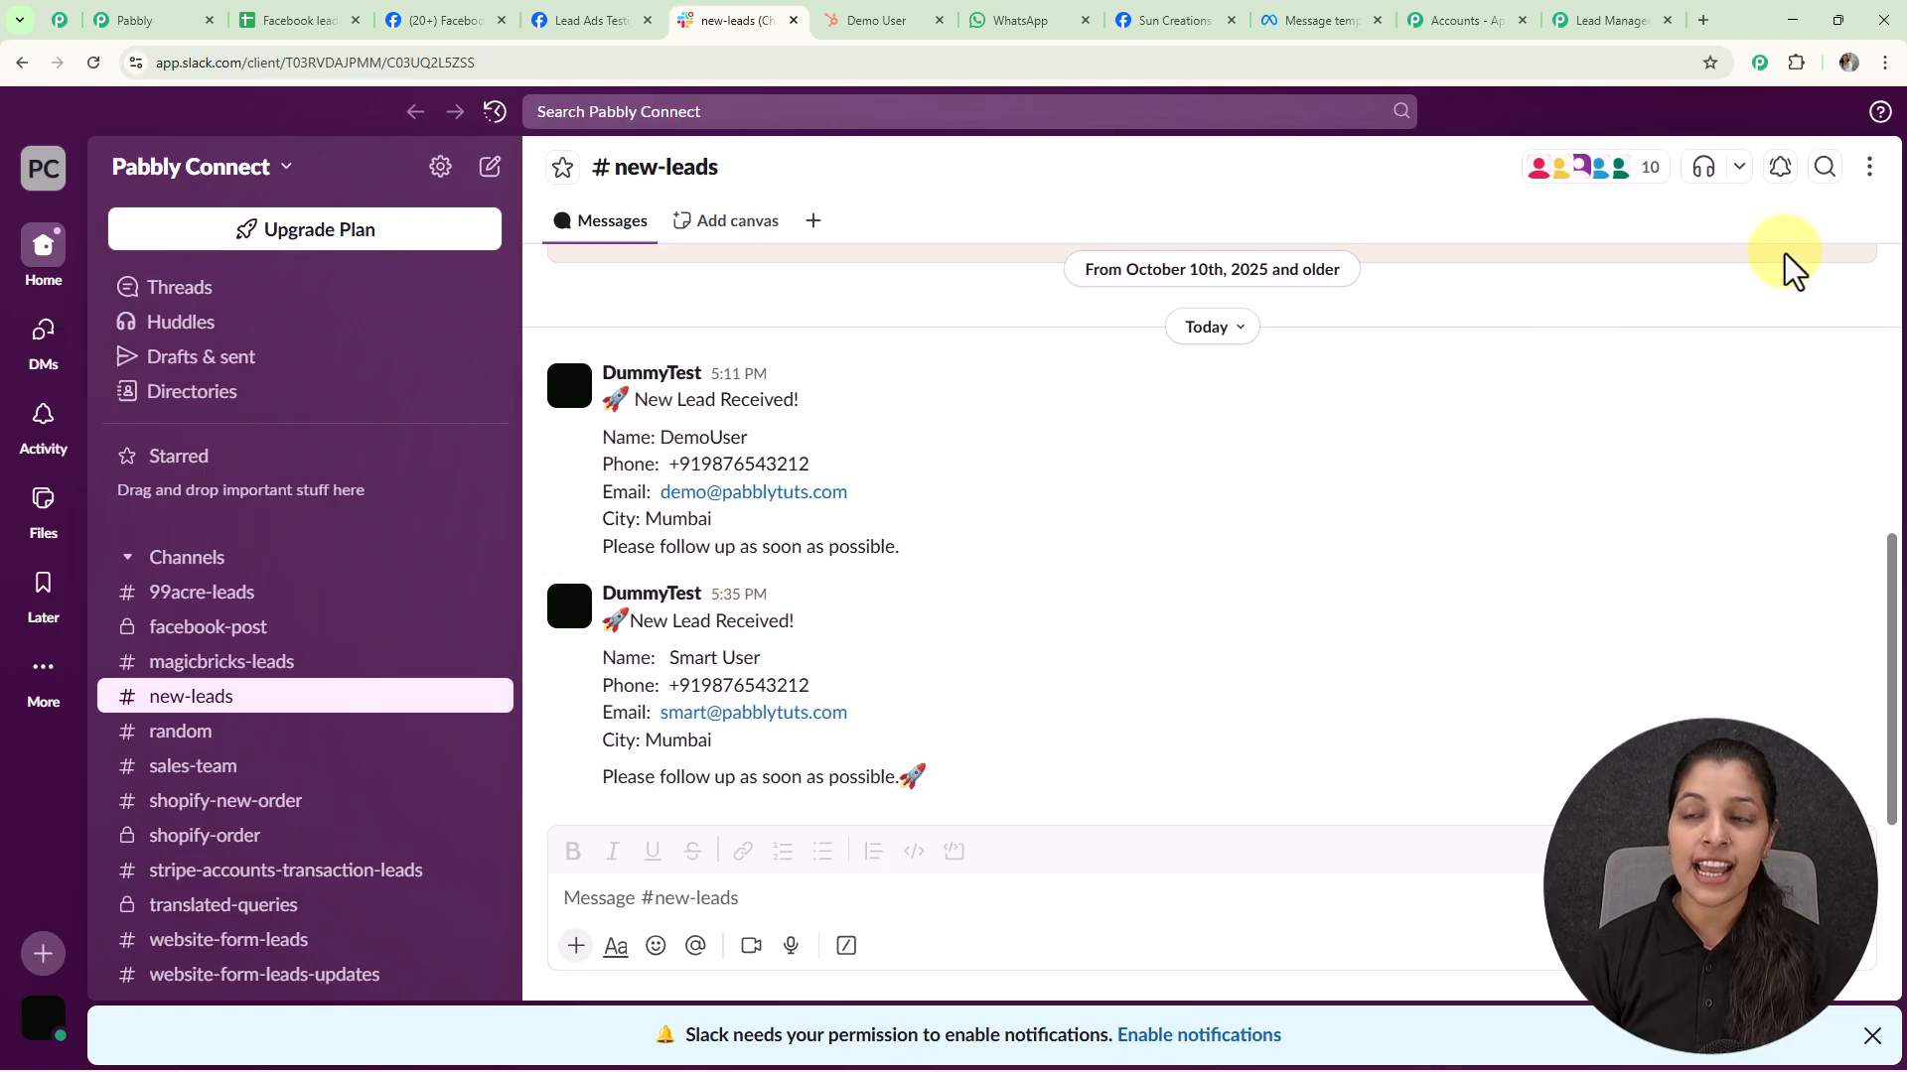
click(1610, 20)
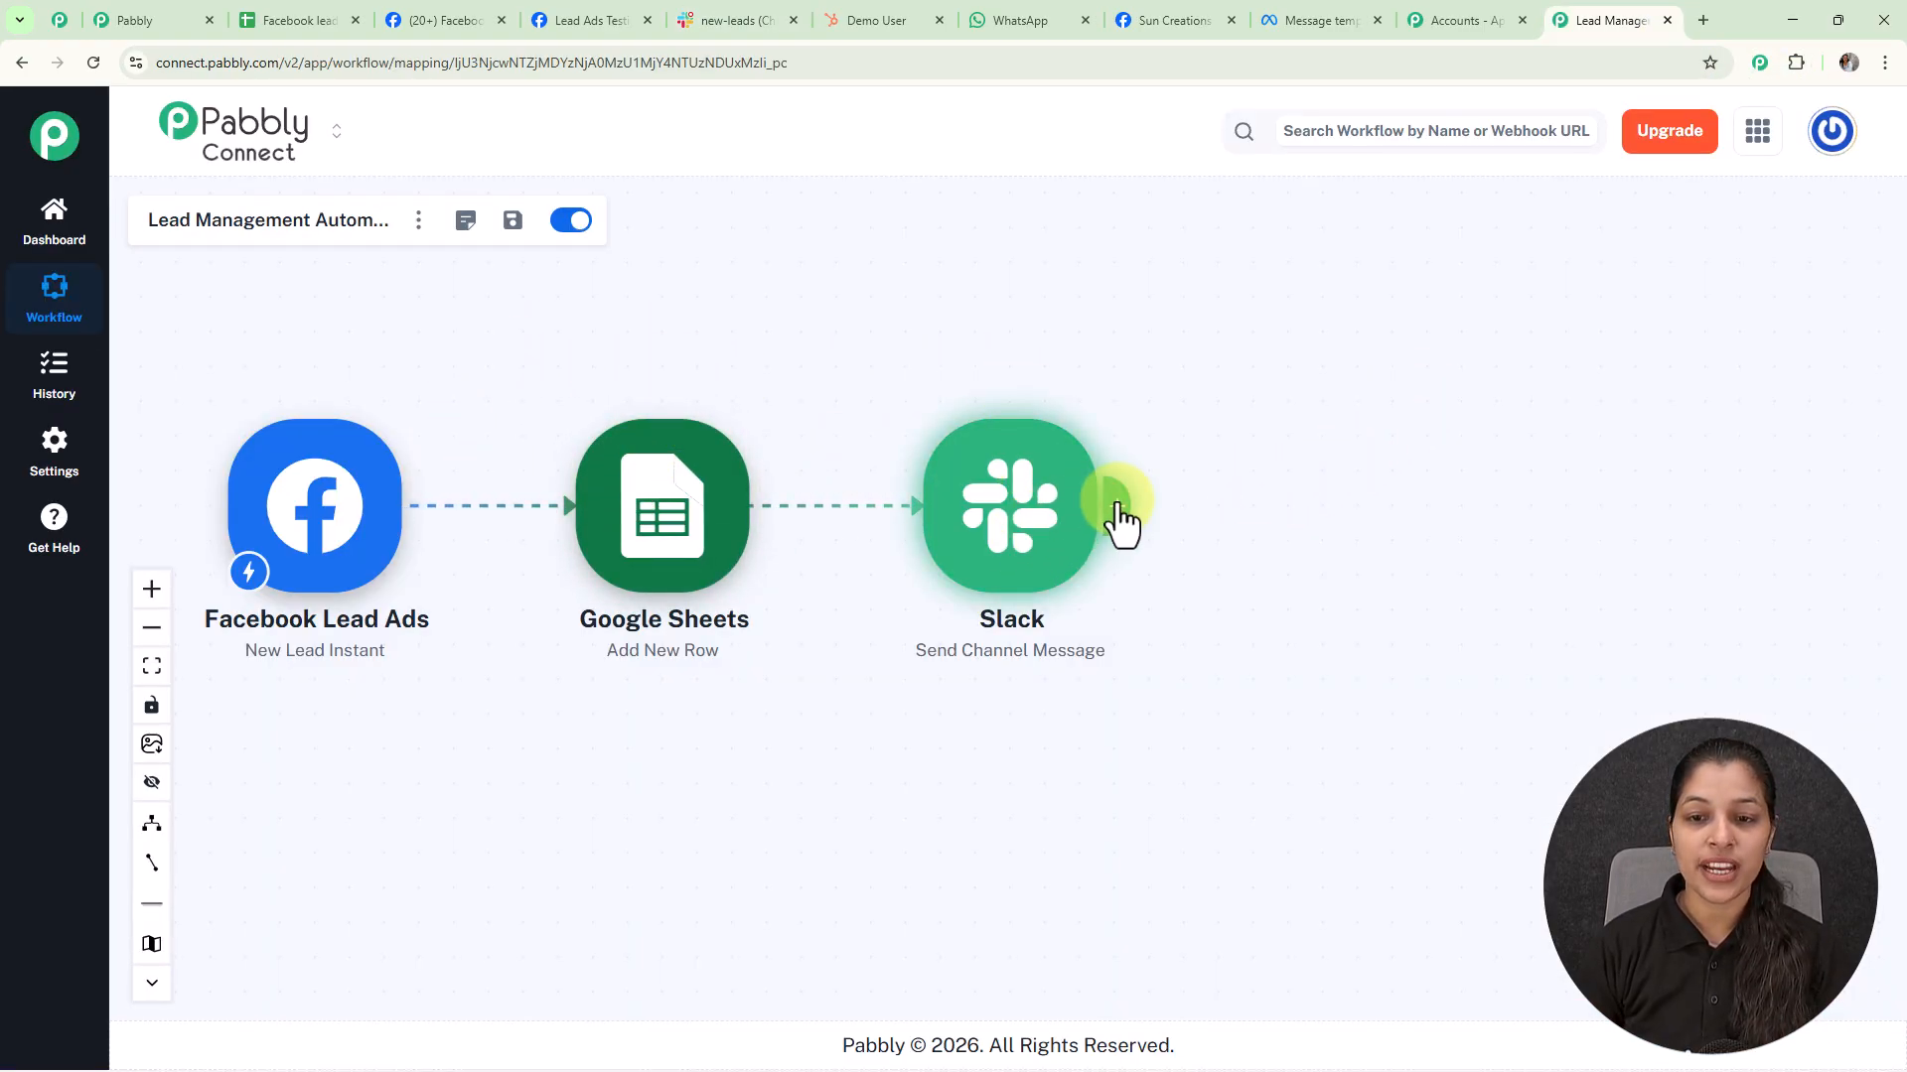
Add a HubSpot CRM step after Slack with the Create a Contact event
click(1113, 512)
click(1218, 256)
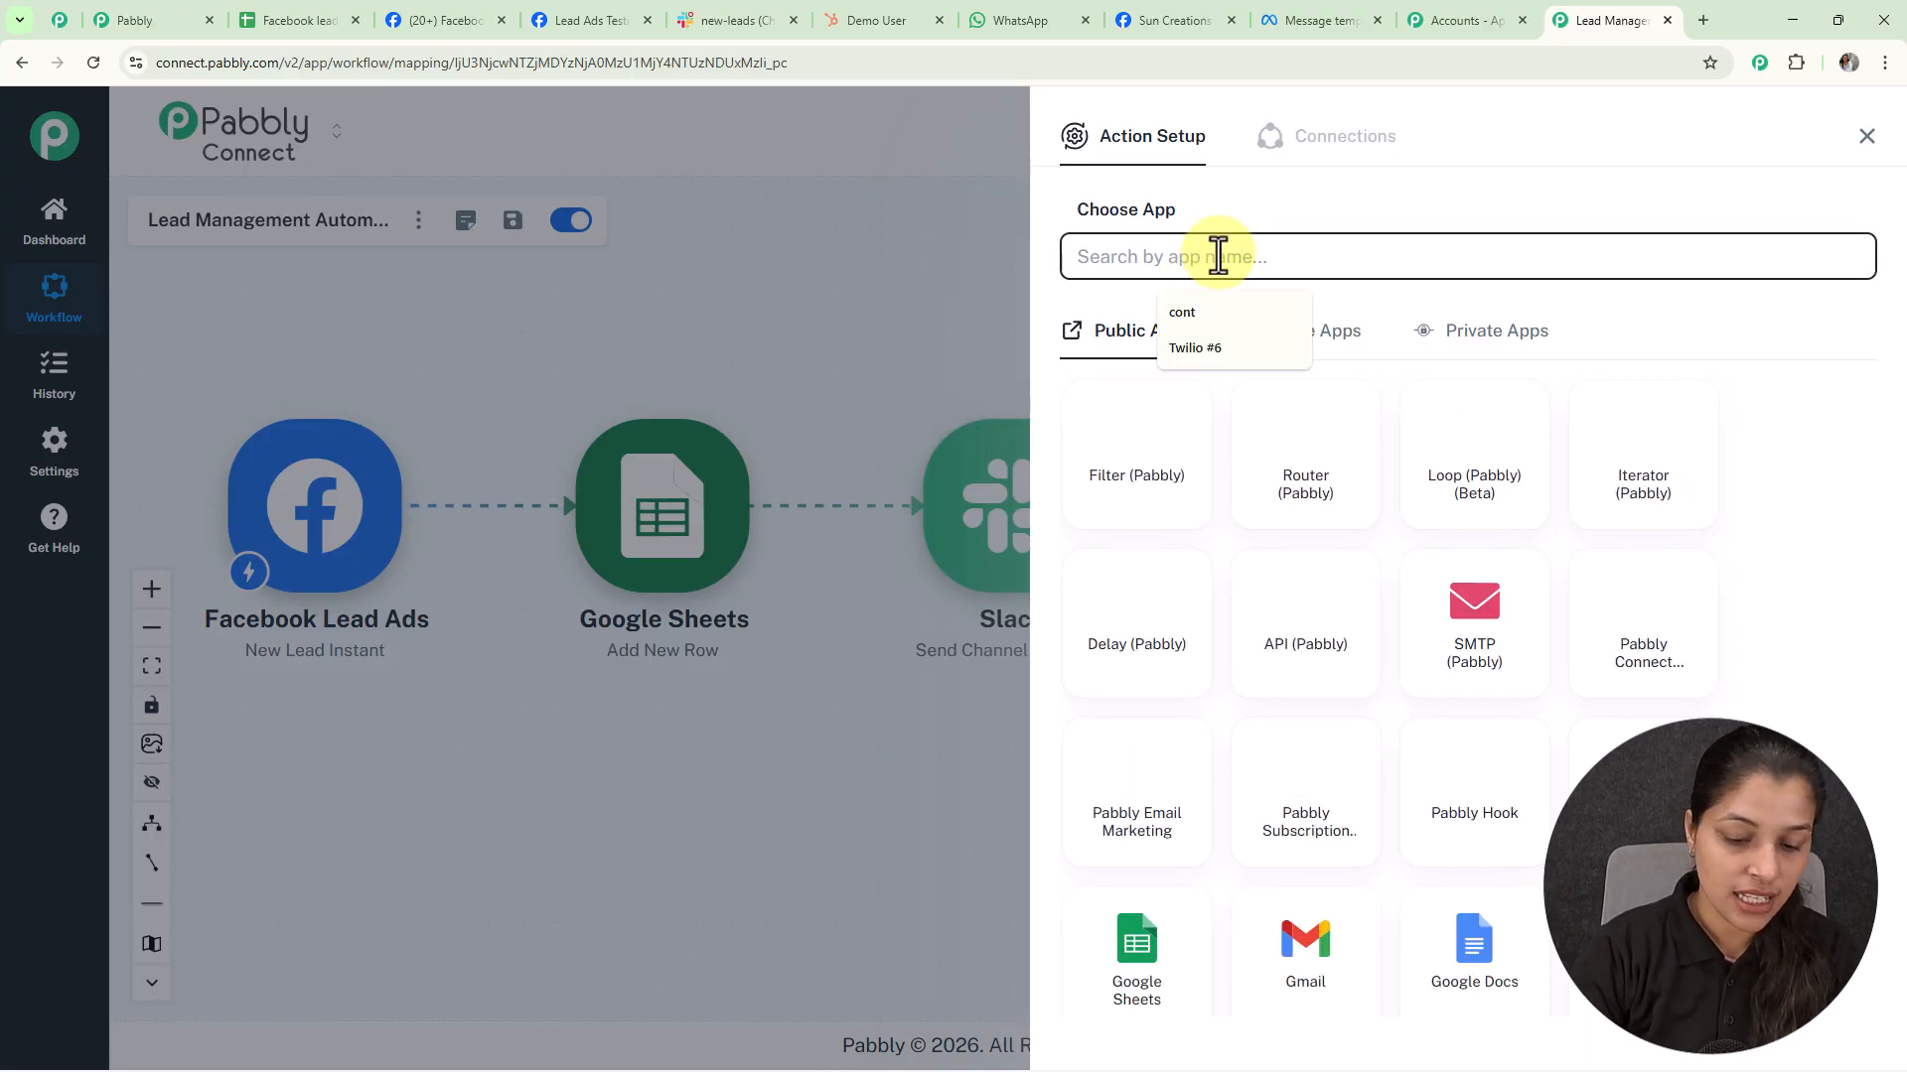
text(hubs)
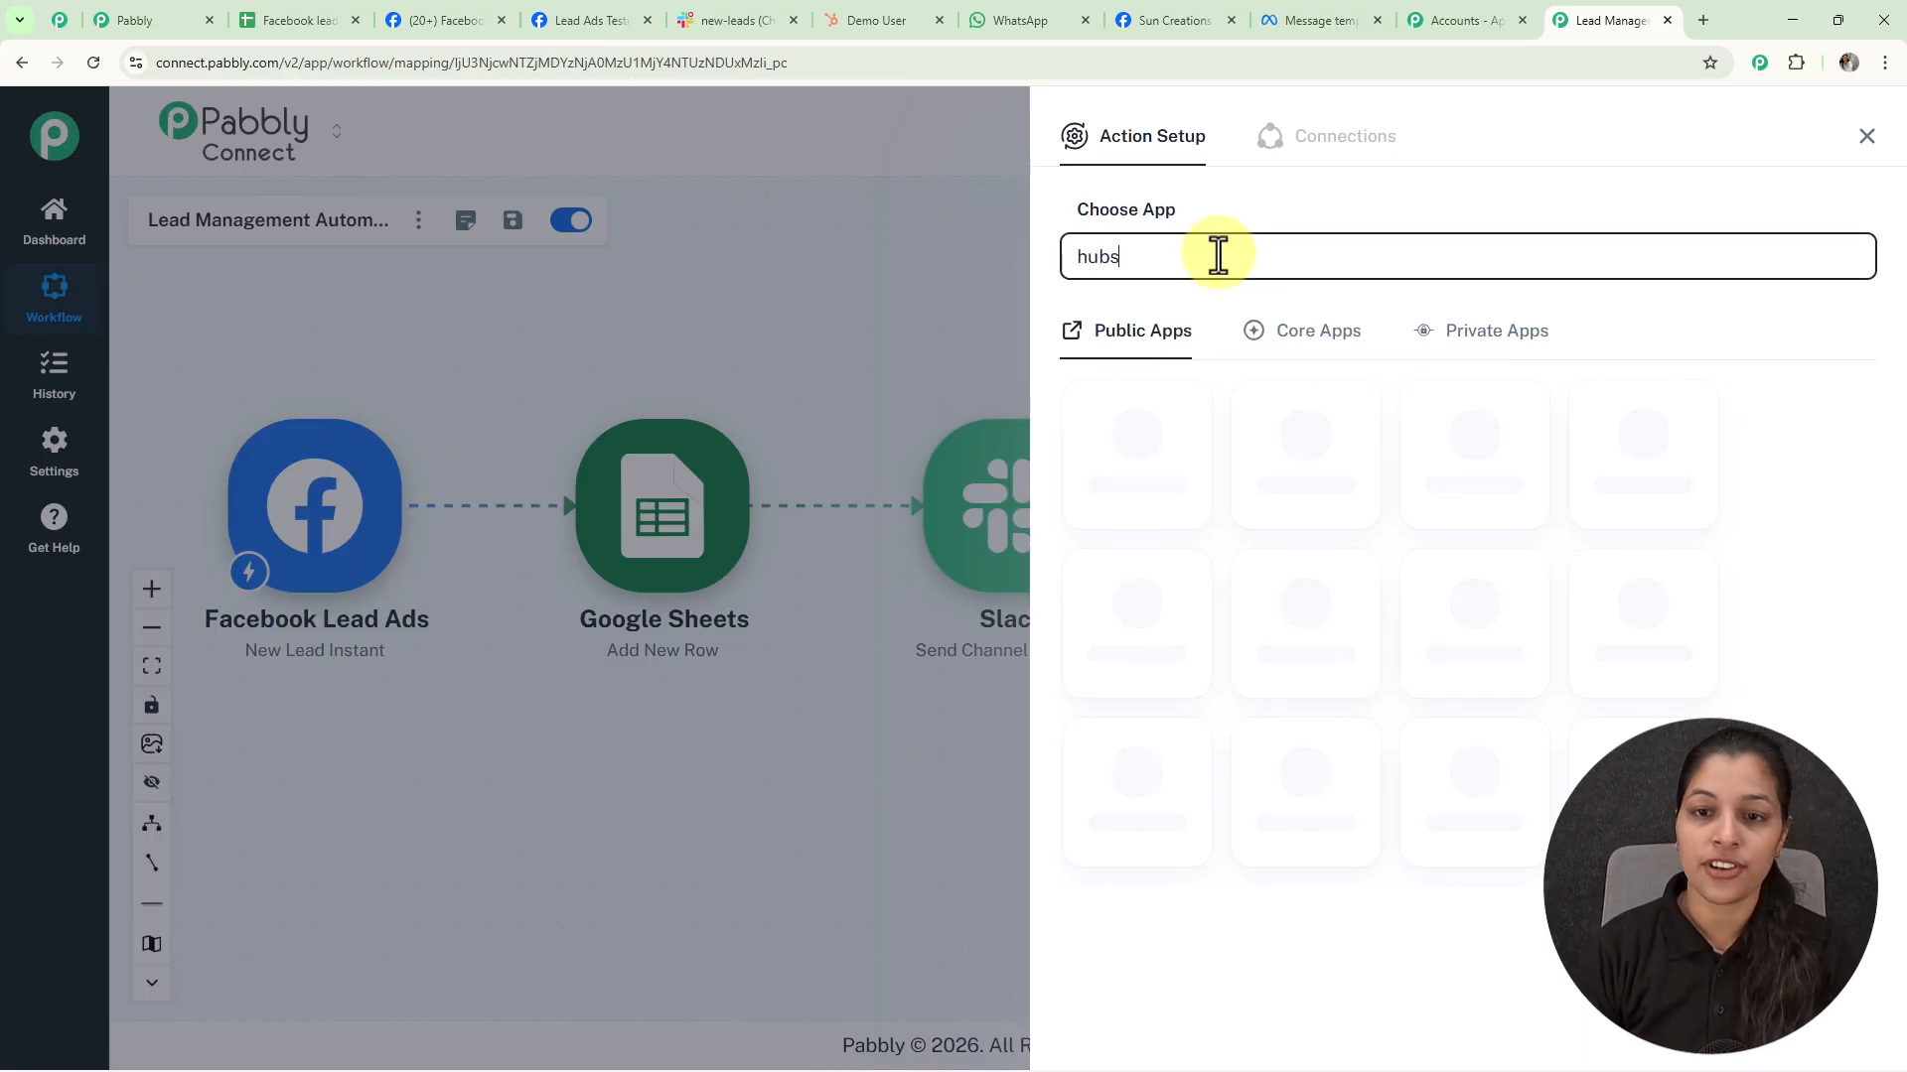
click(1138, 438)
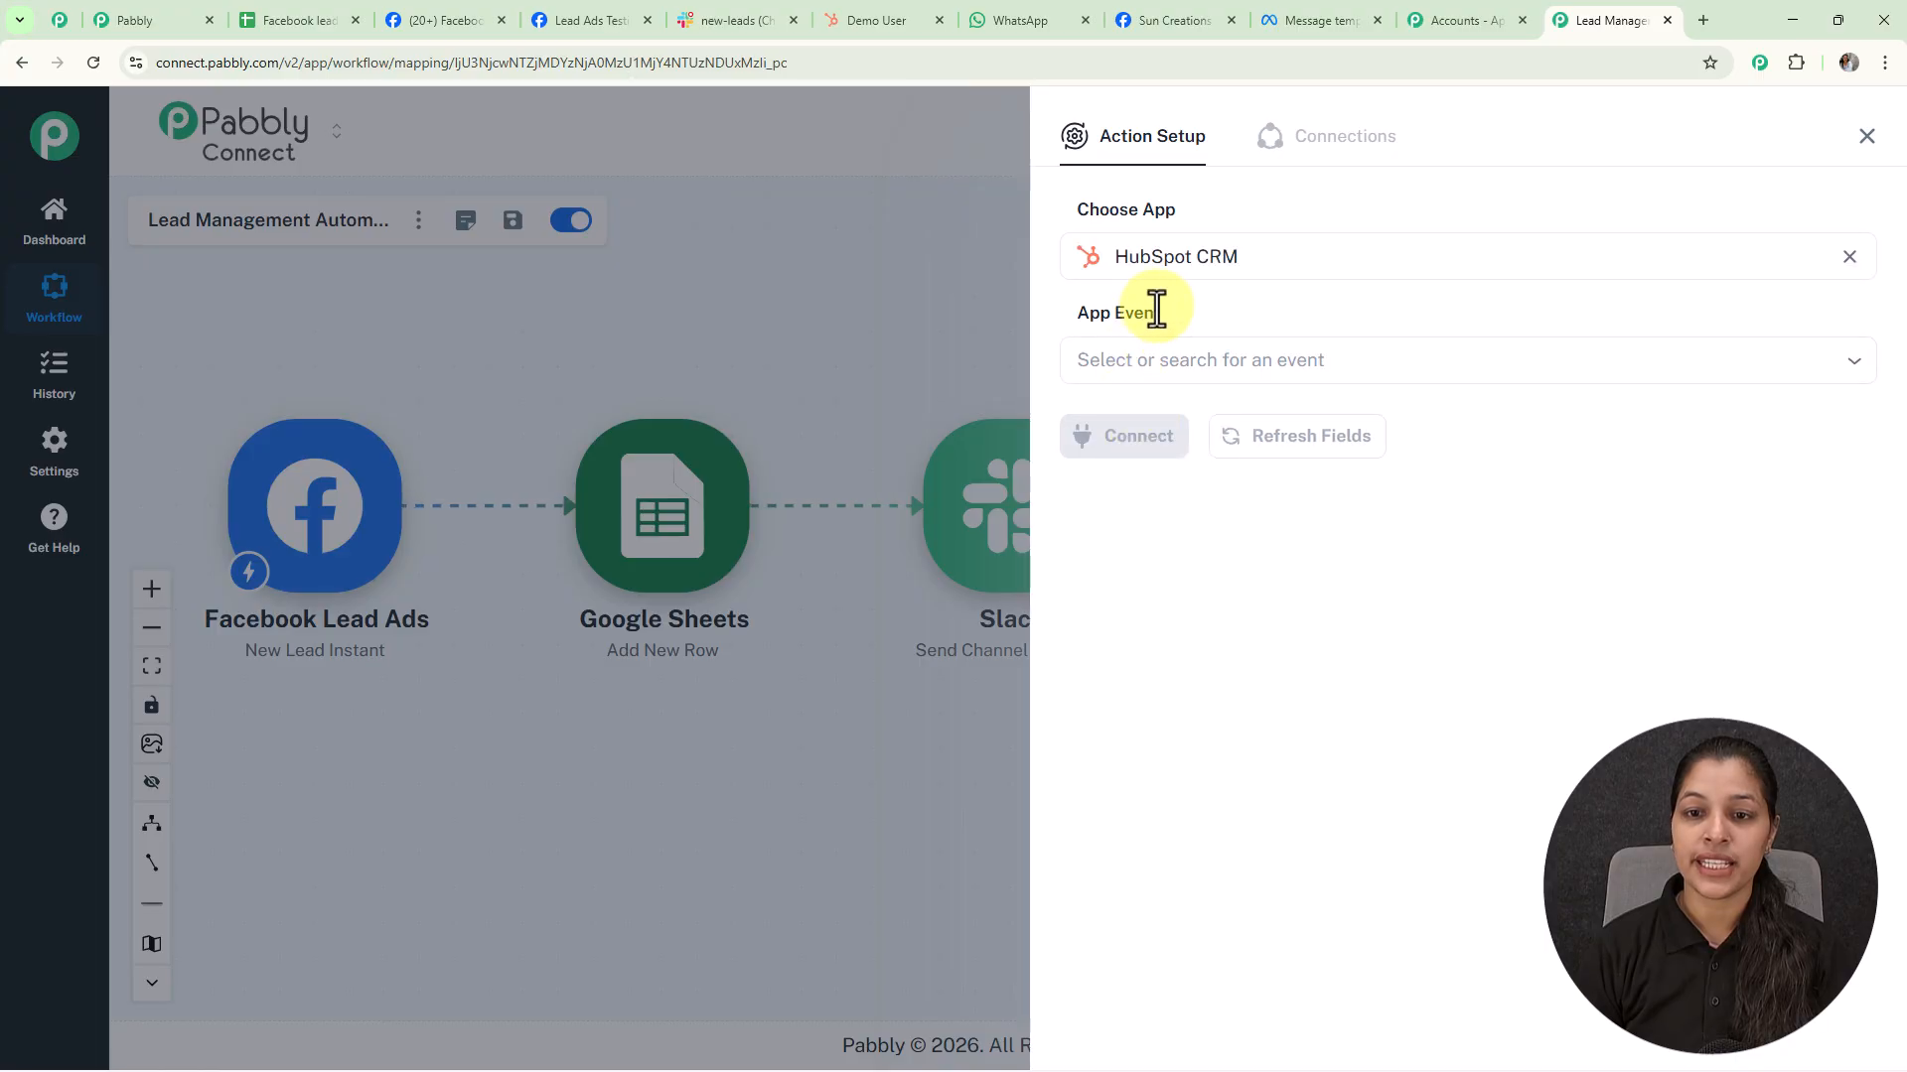
click(1162, 362)
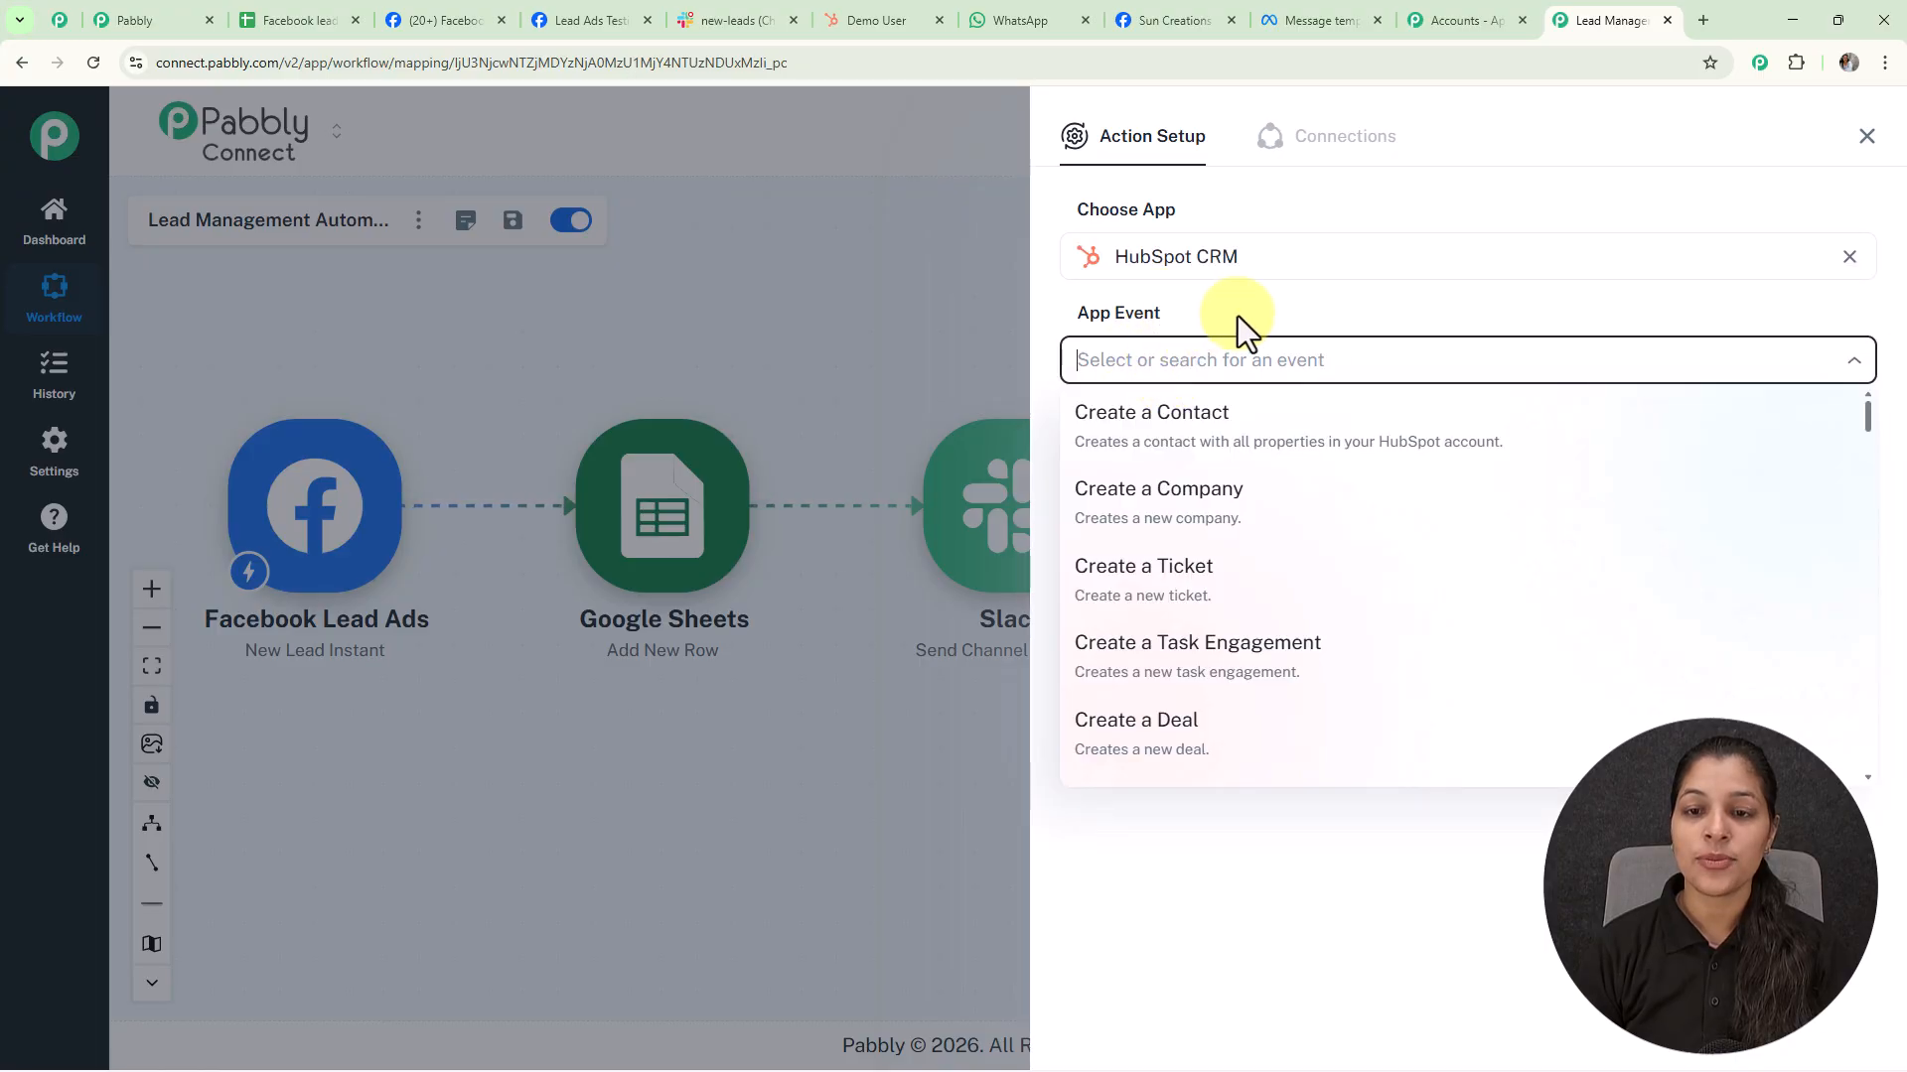
click(1175, 427)
Create a new HubSpot connection by authorising the chosen HubSpot account
click(1181, 437)
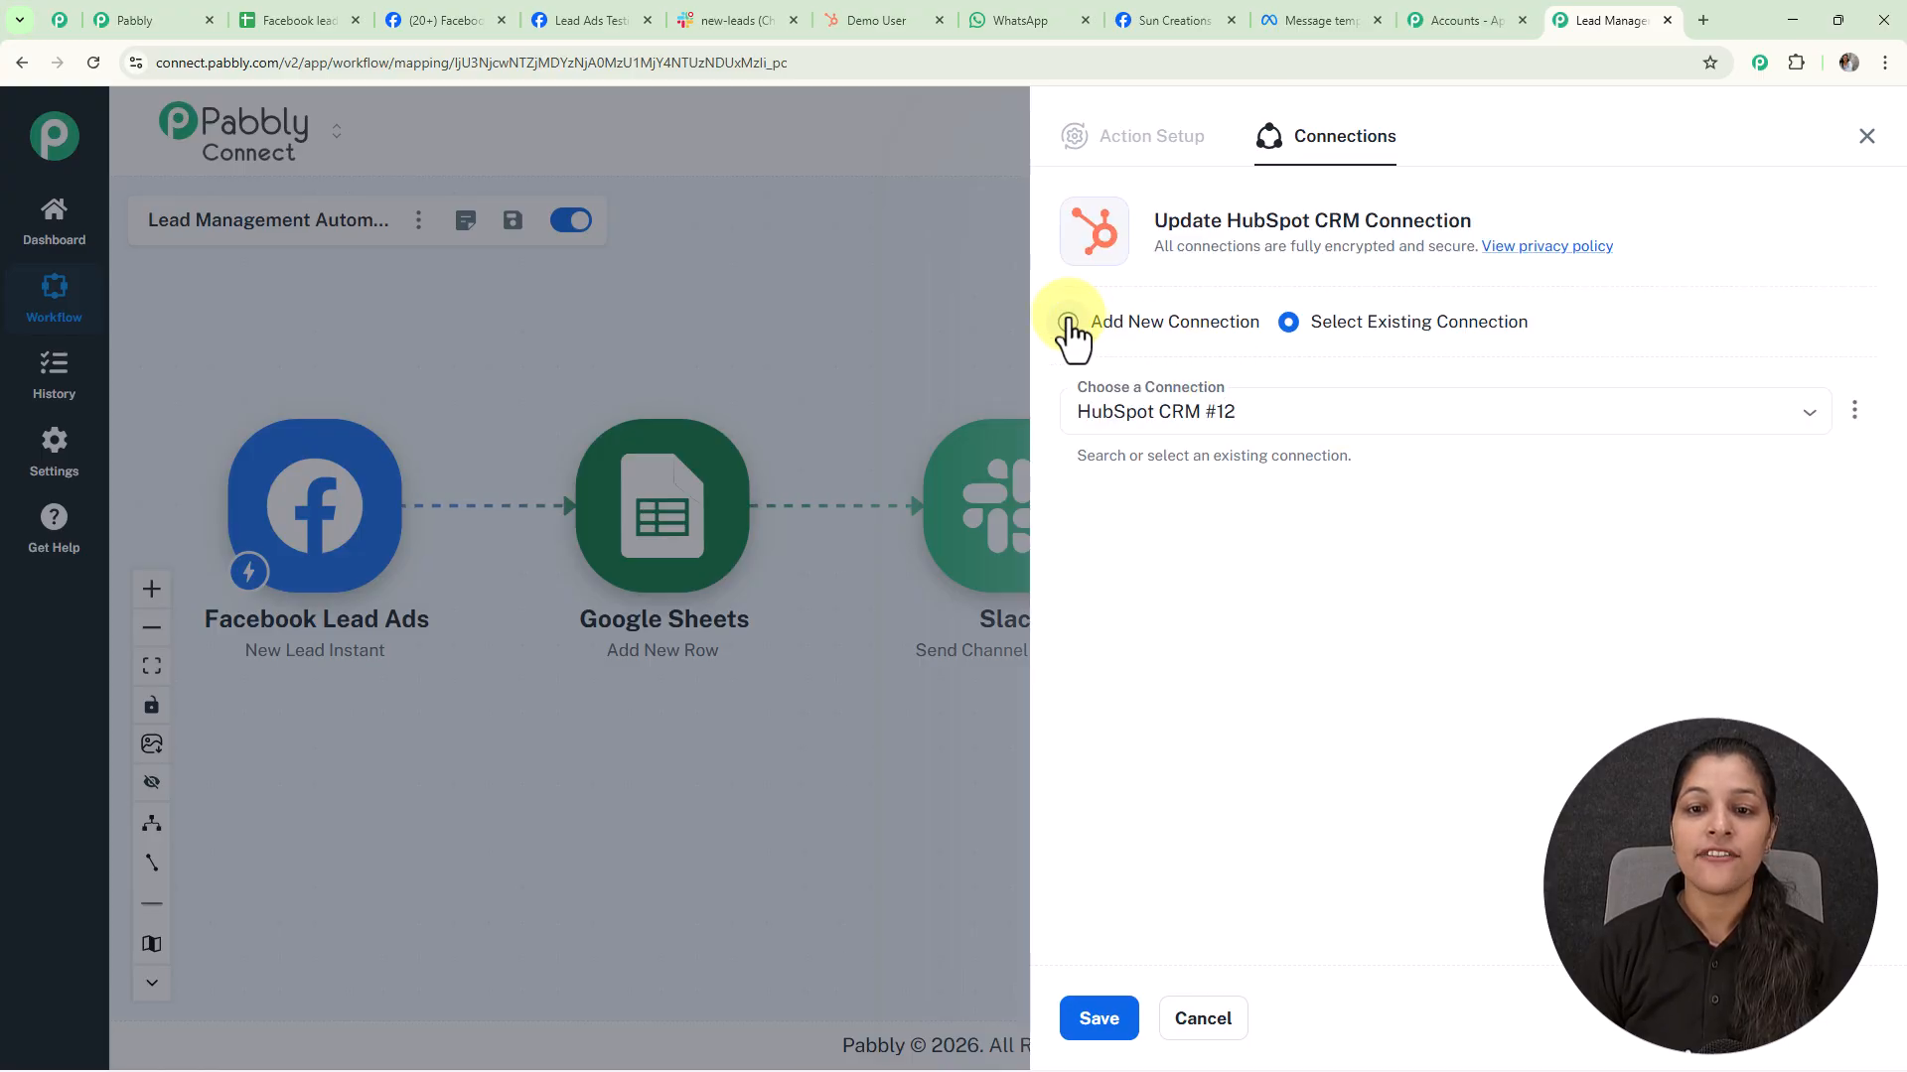
click(1069, 321)
click(1180, 556)
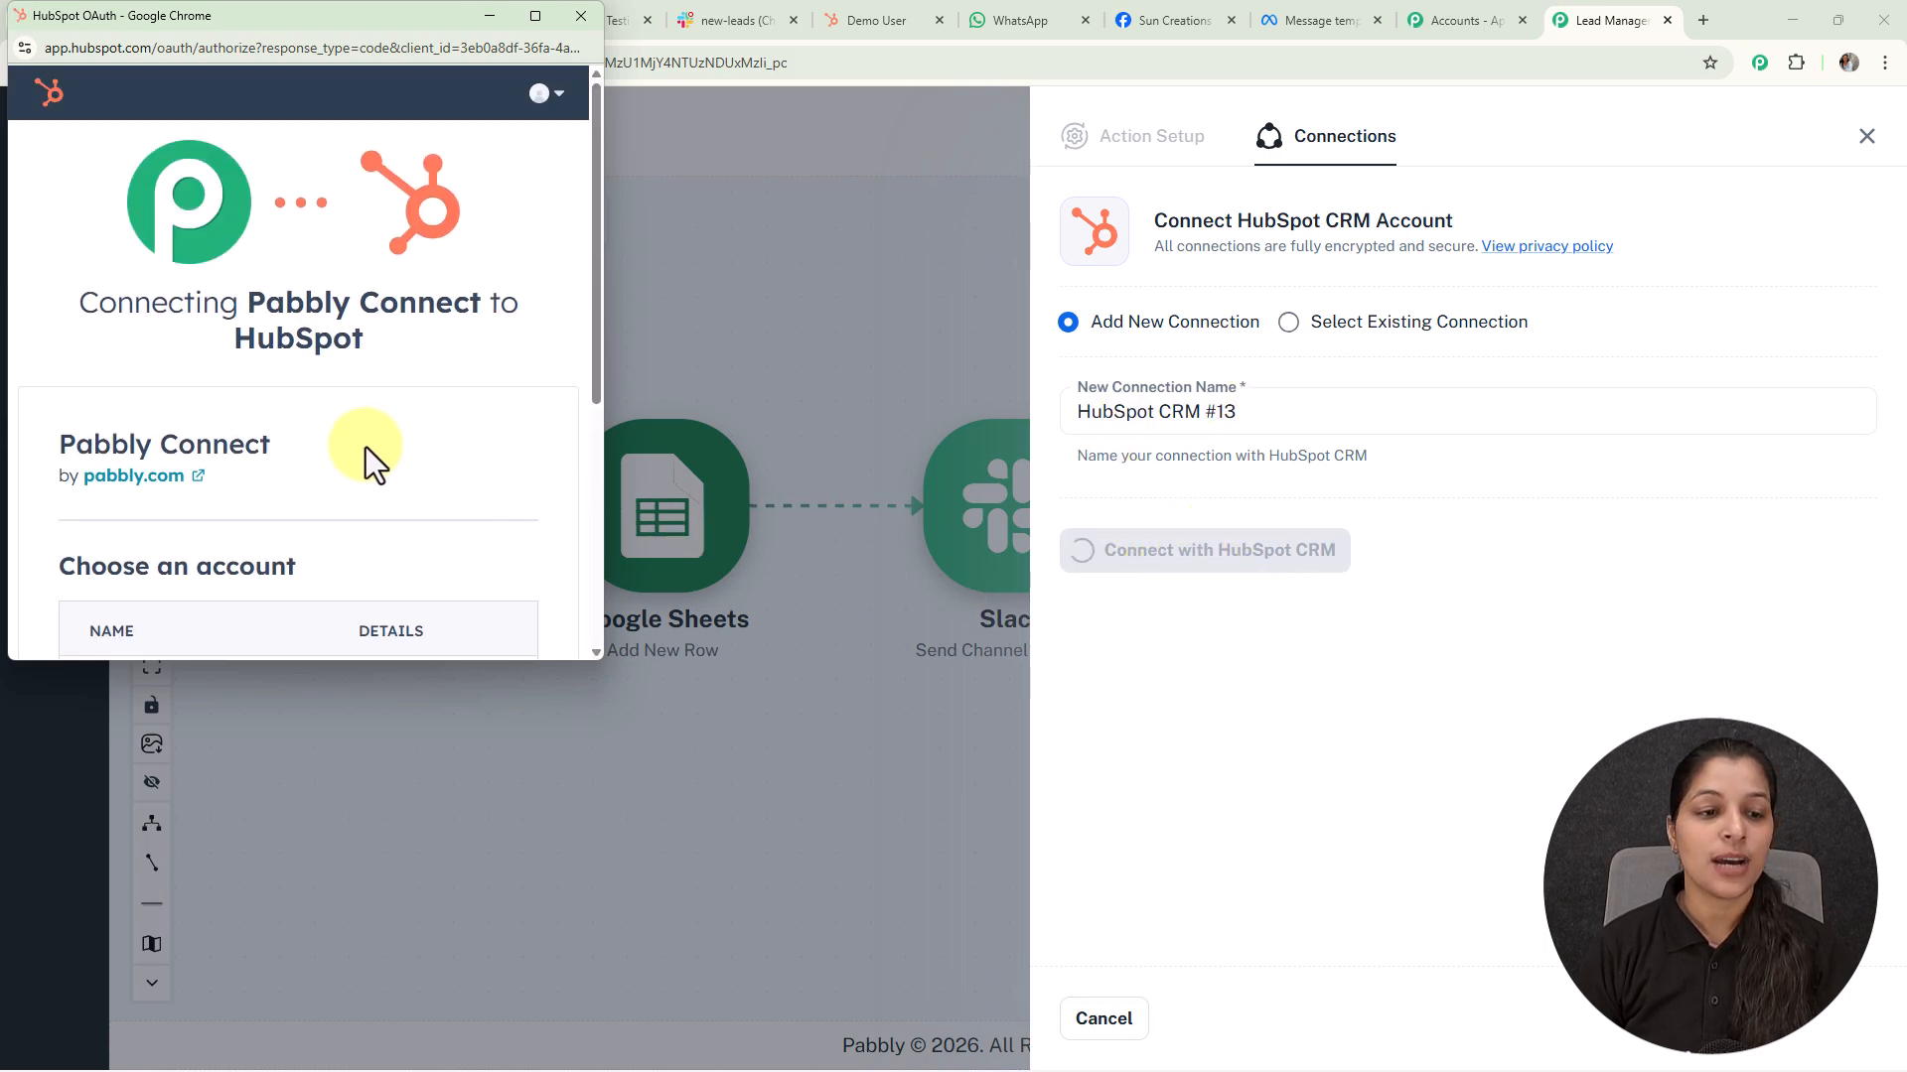
scroll(365, 447, down, 5)
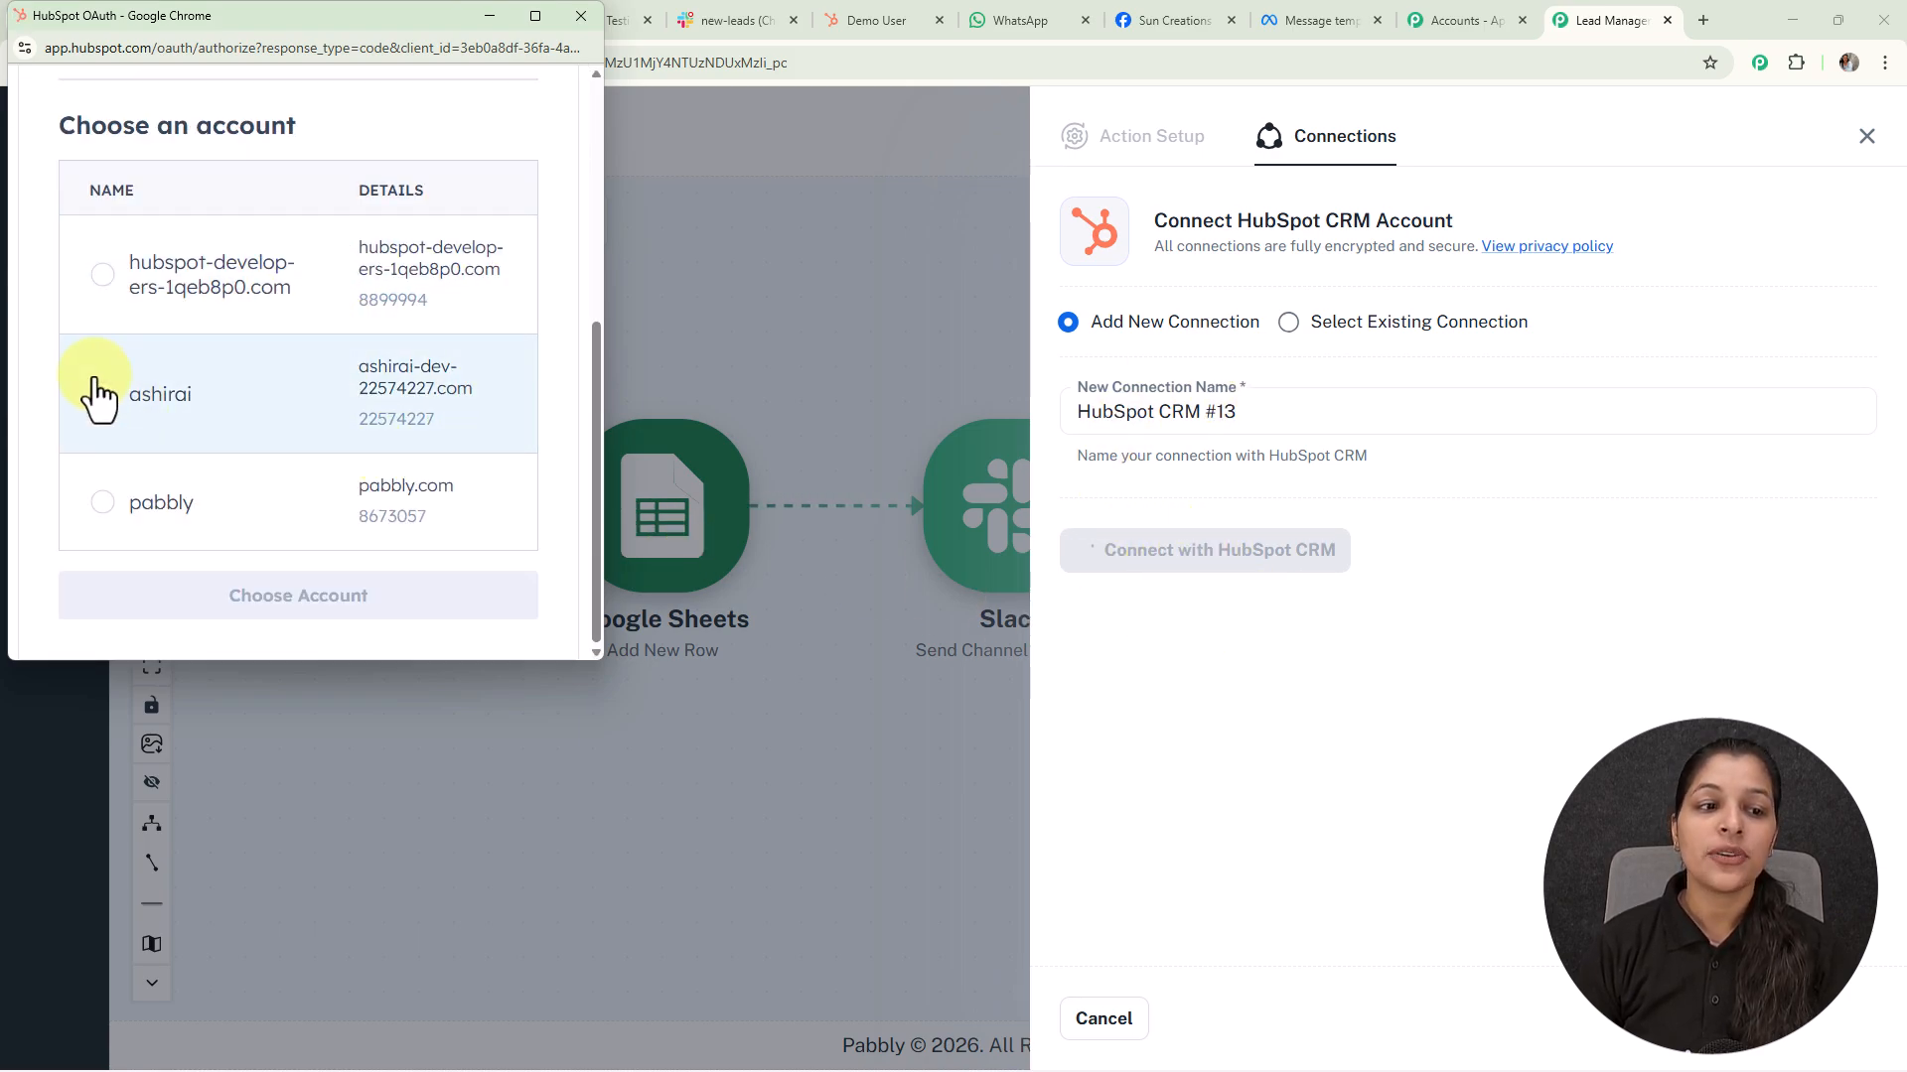
click(100, 395)
click(281, 601)
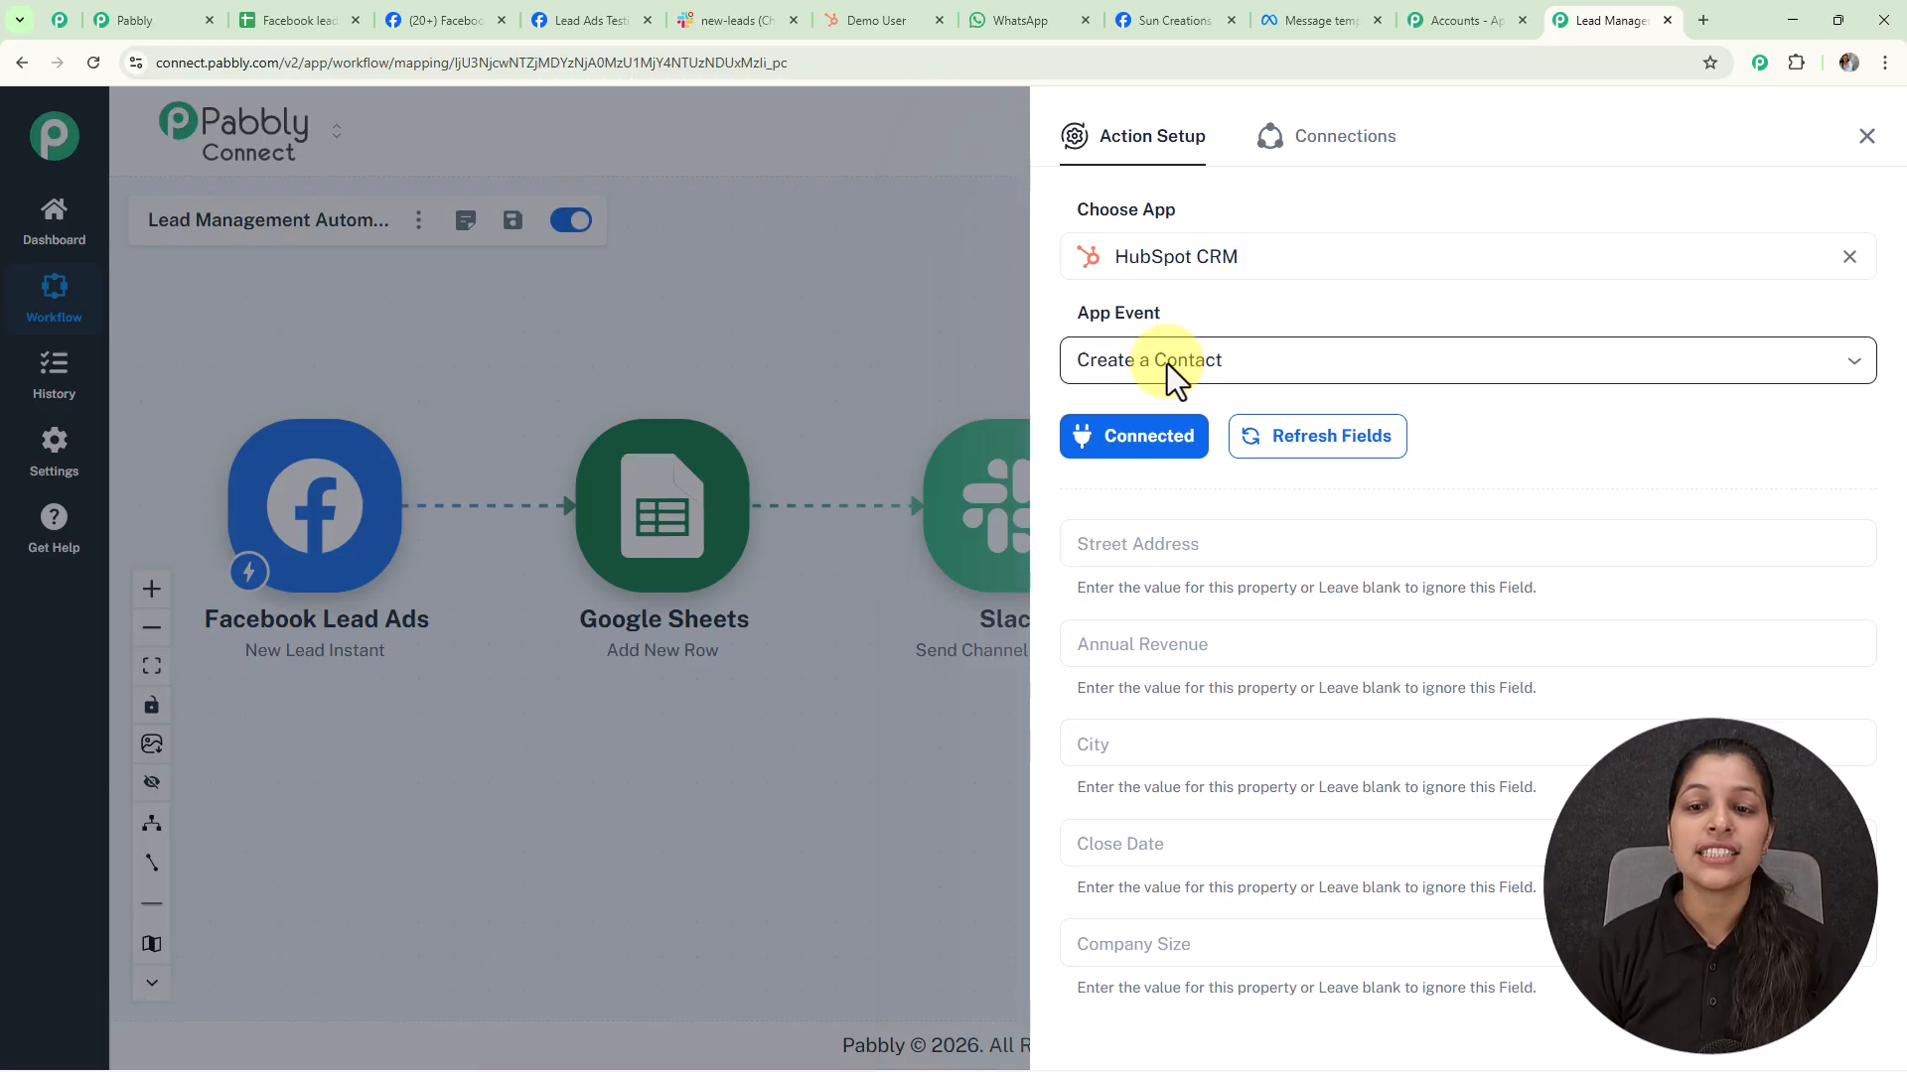
Map the lead's email into the HubSpot Email field and begin filling First Name
scroll(1166, 363, down, 12)
scroll(1166, 365, down, 2)
click(1166, 356)
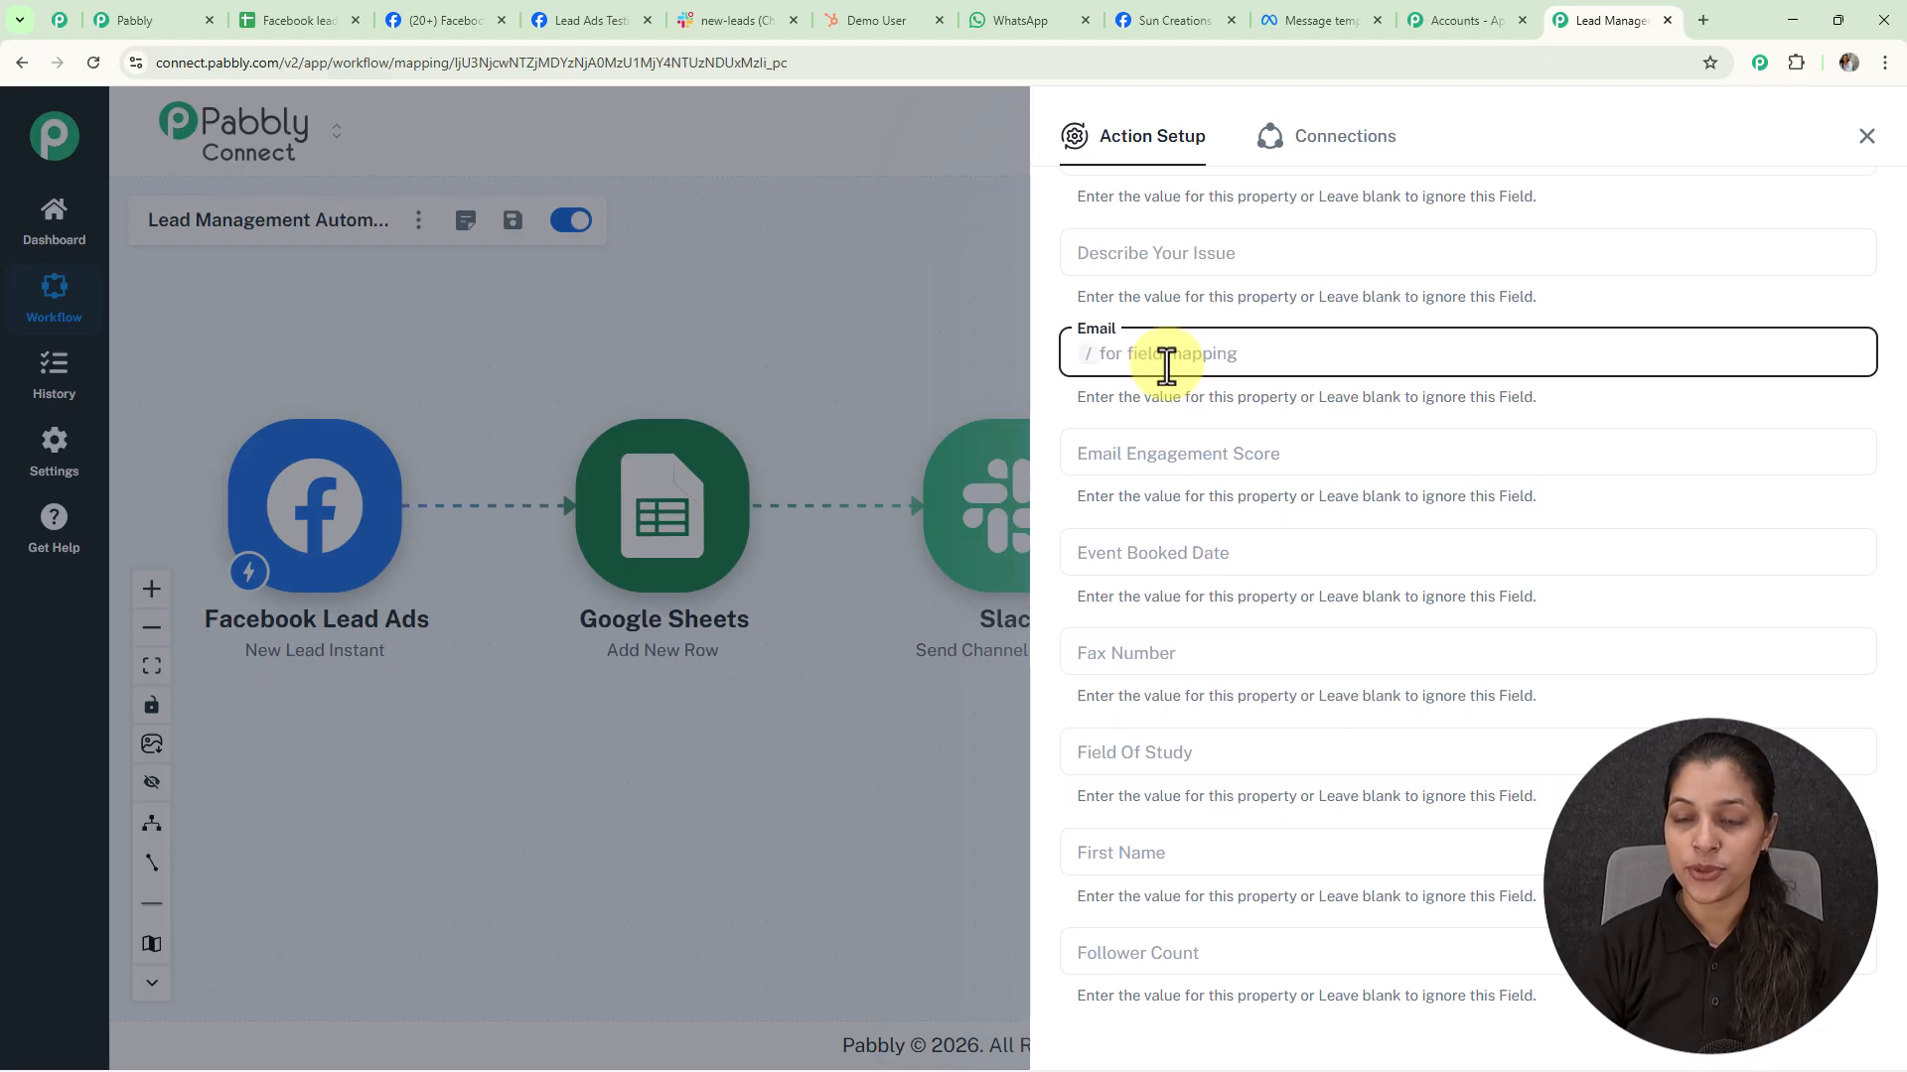
text(/)
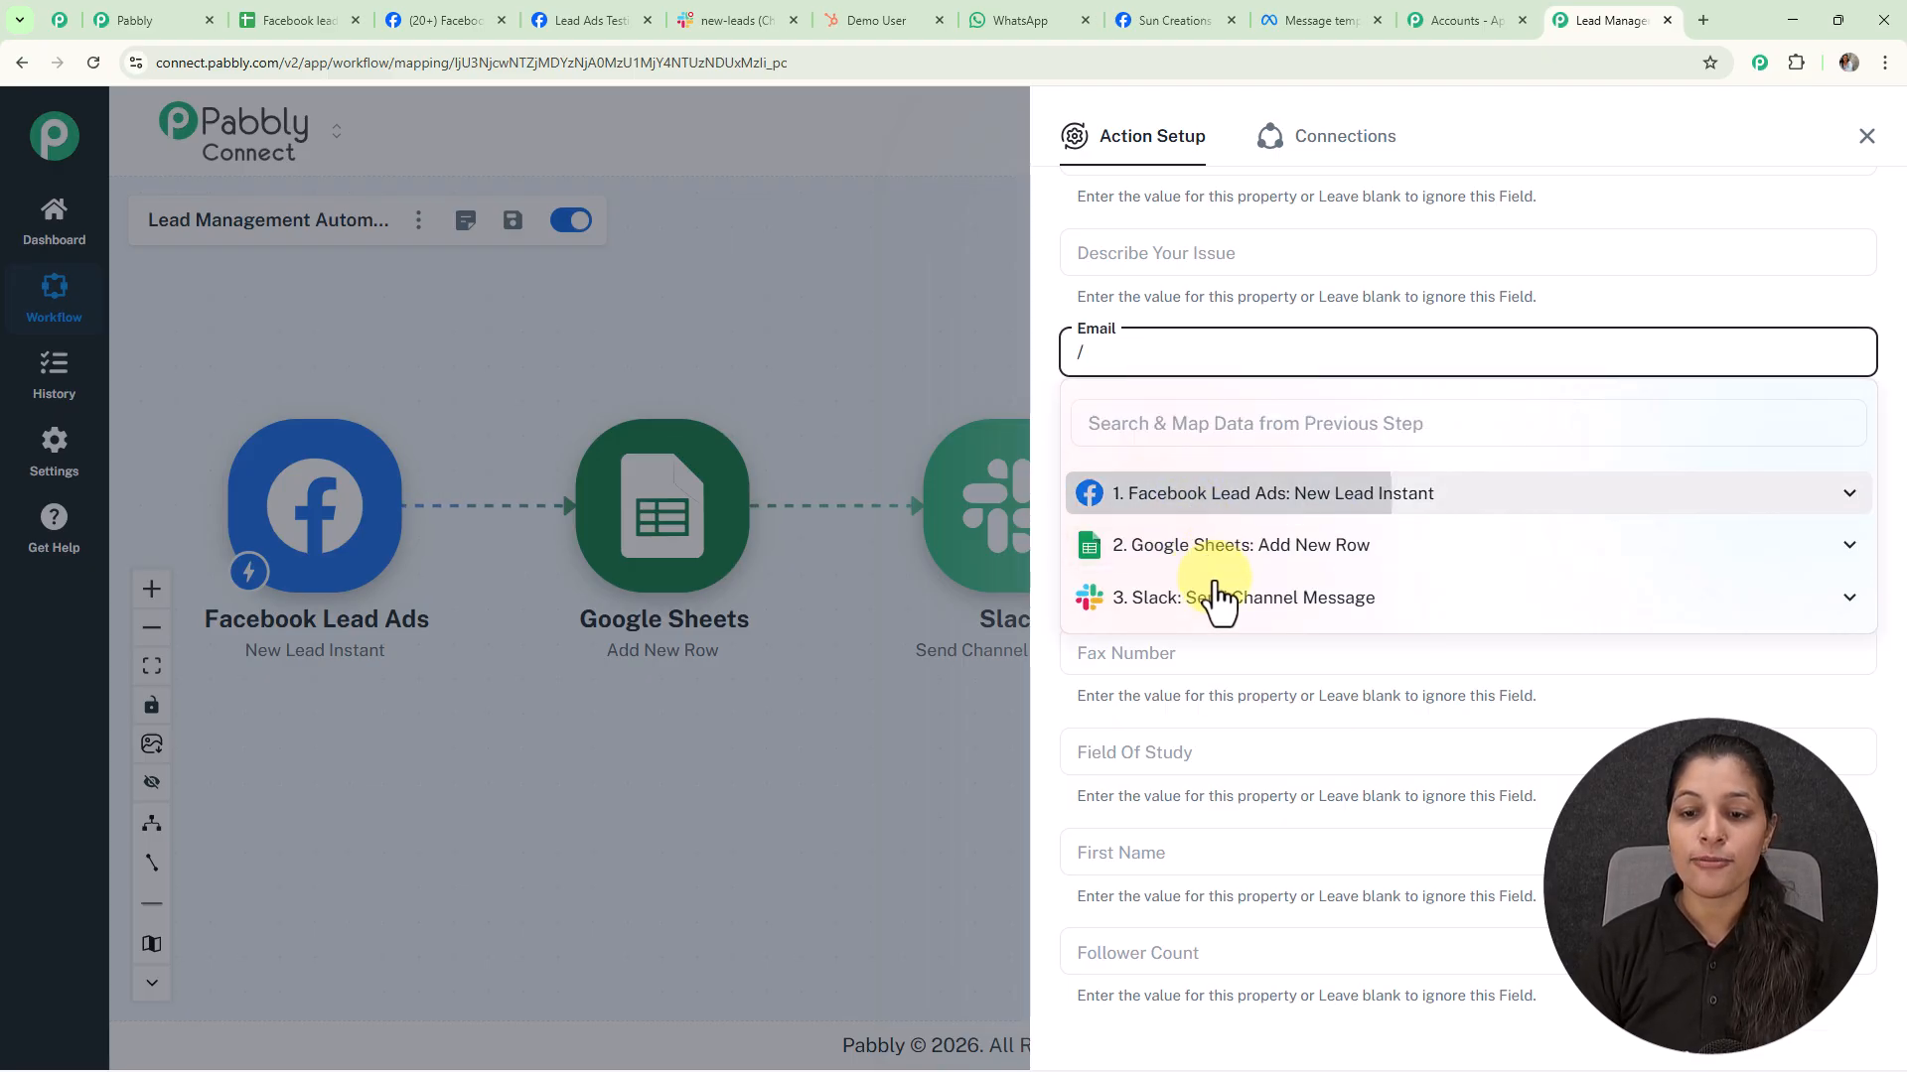
click(1223, 541)
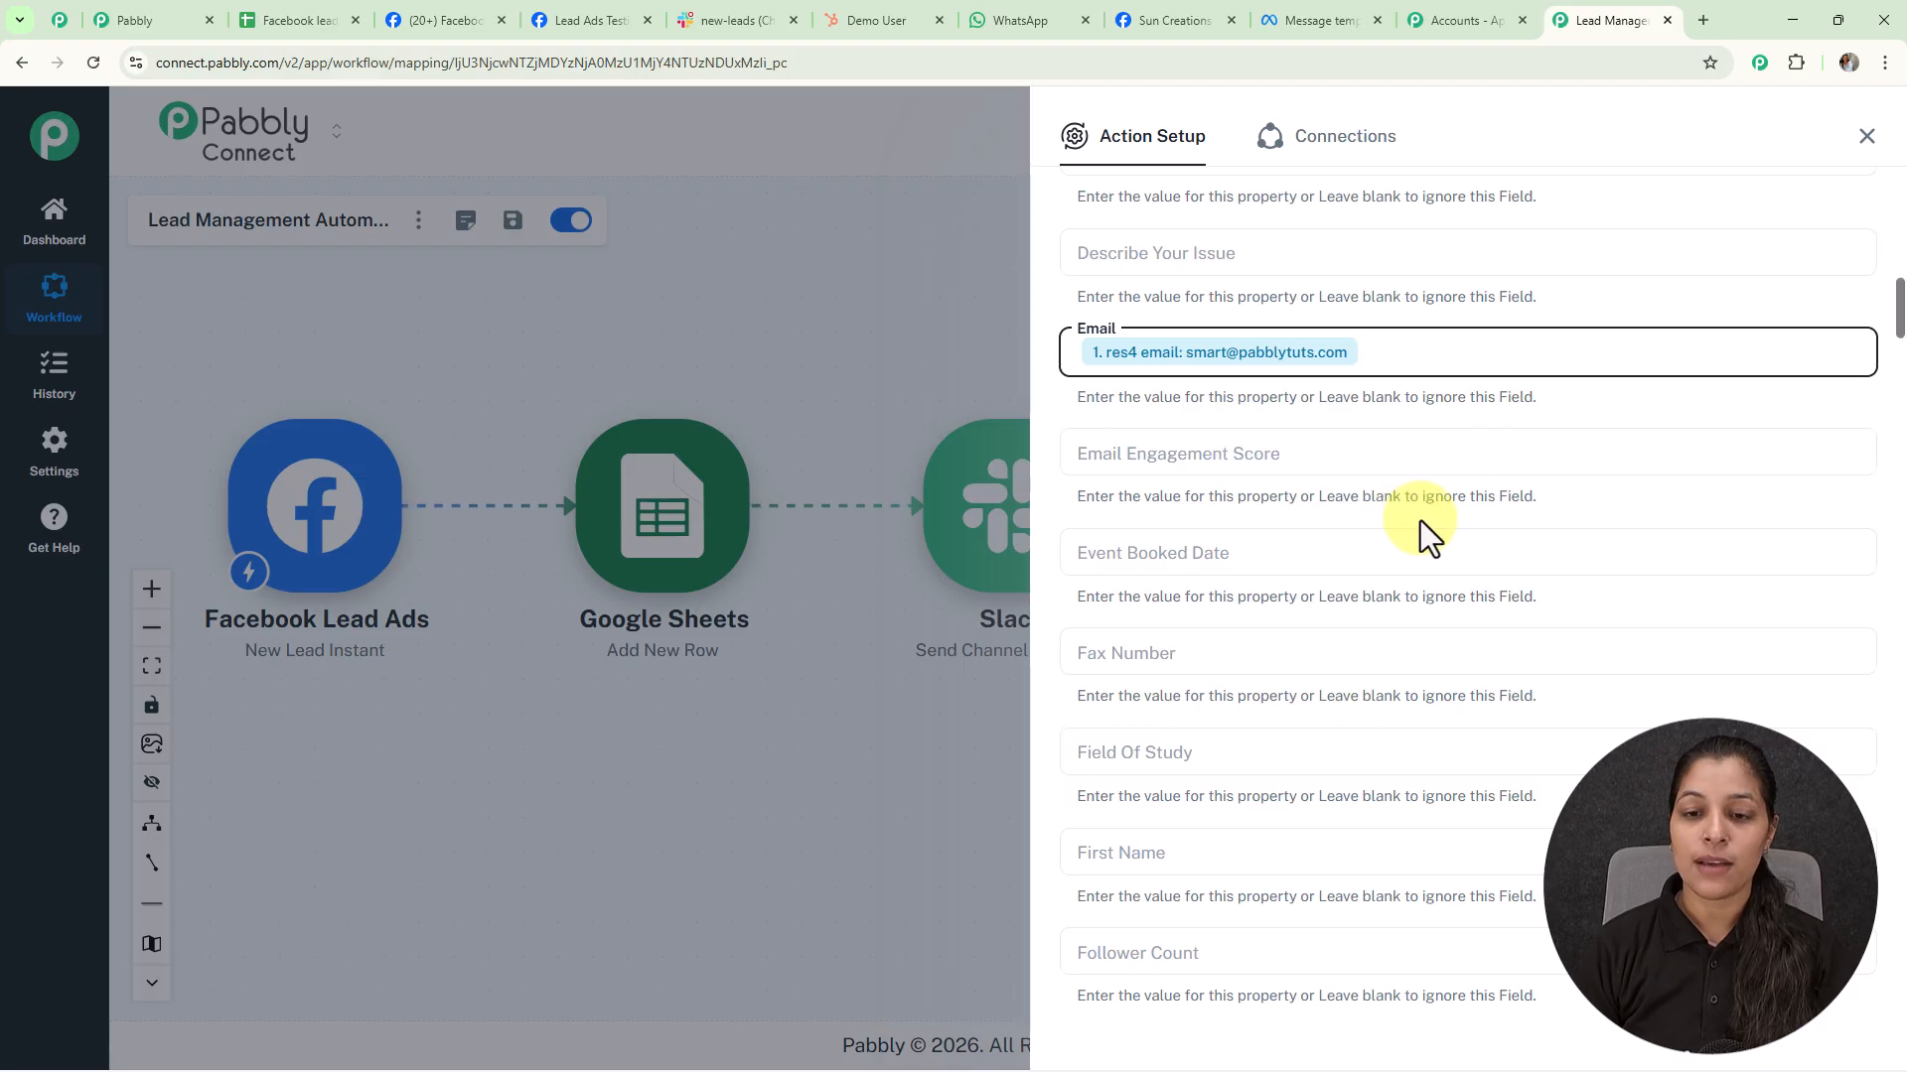
scroll(1420, 520, down, 5)
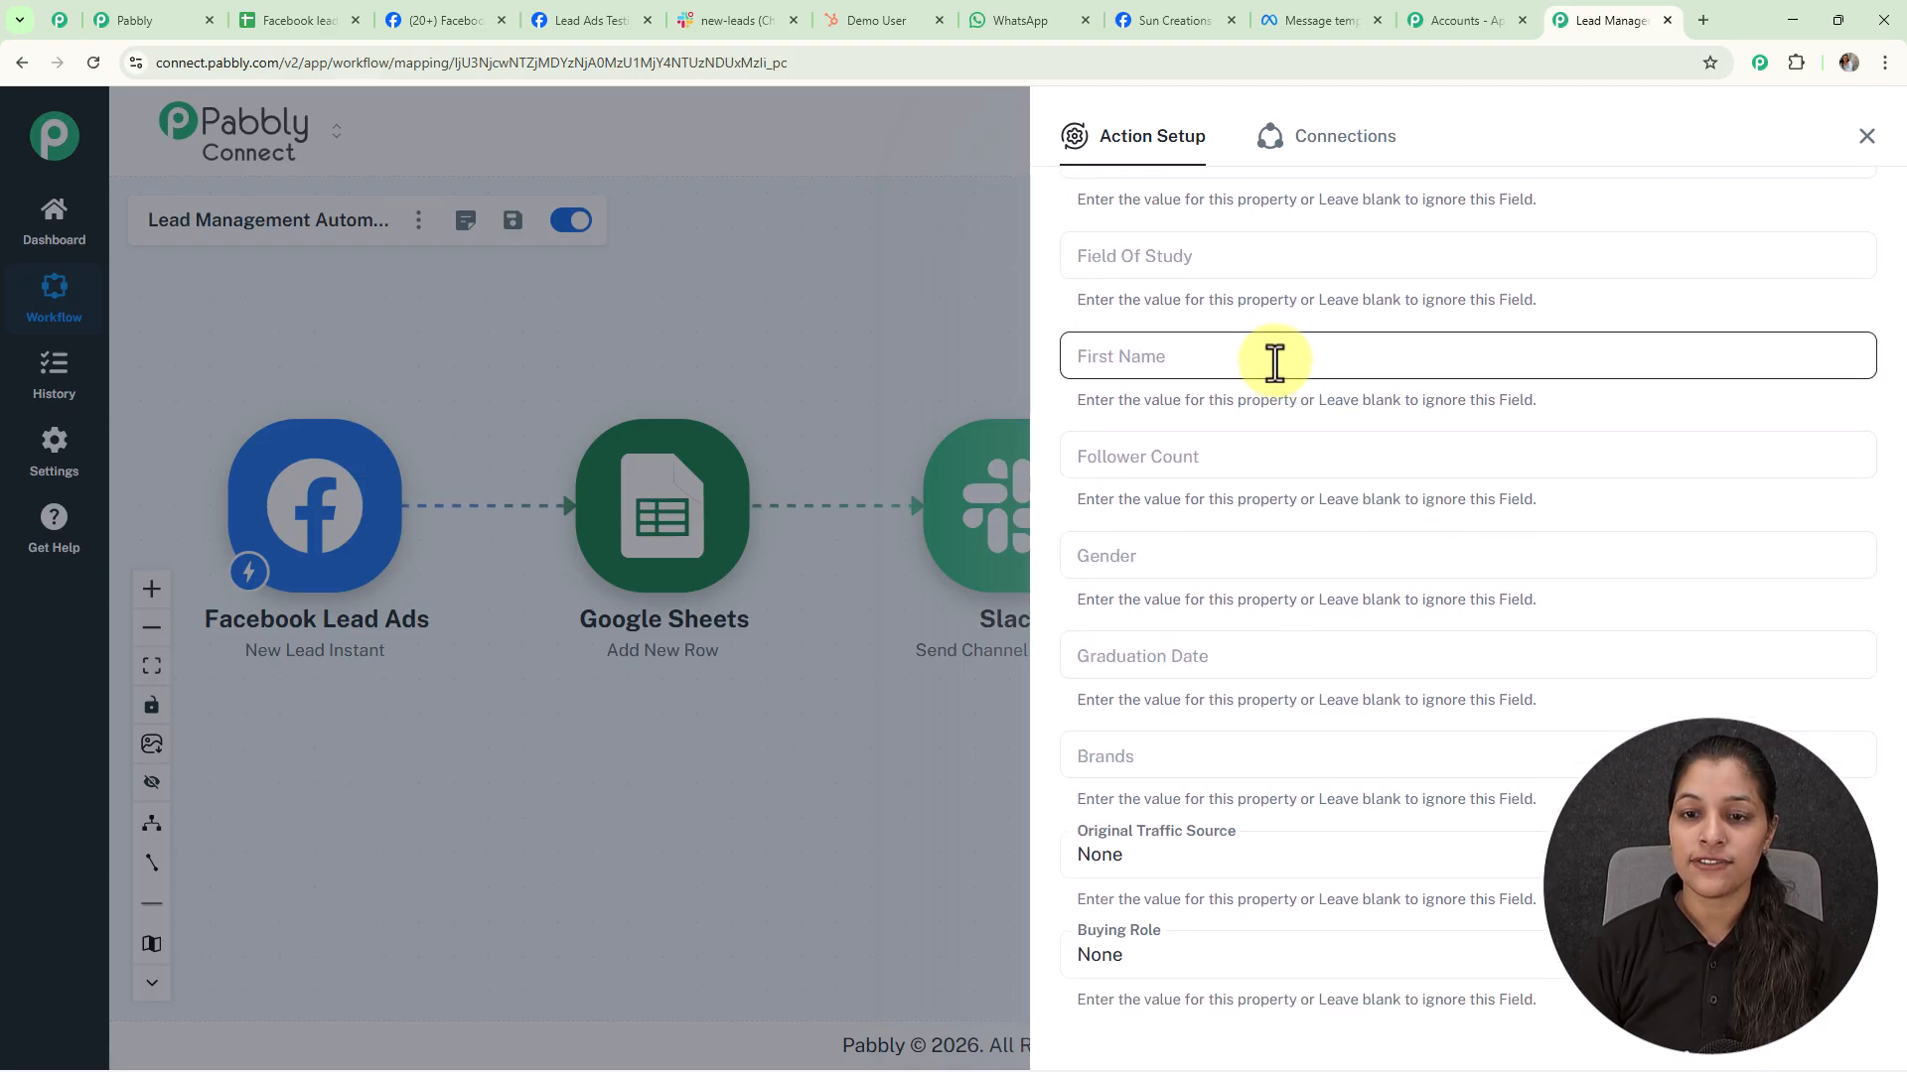
click(1274, 362)
text(/)
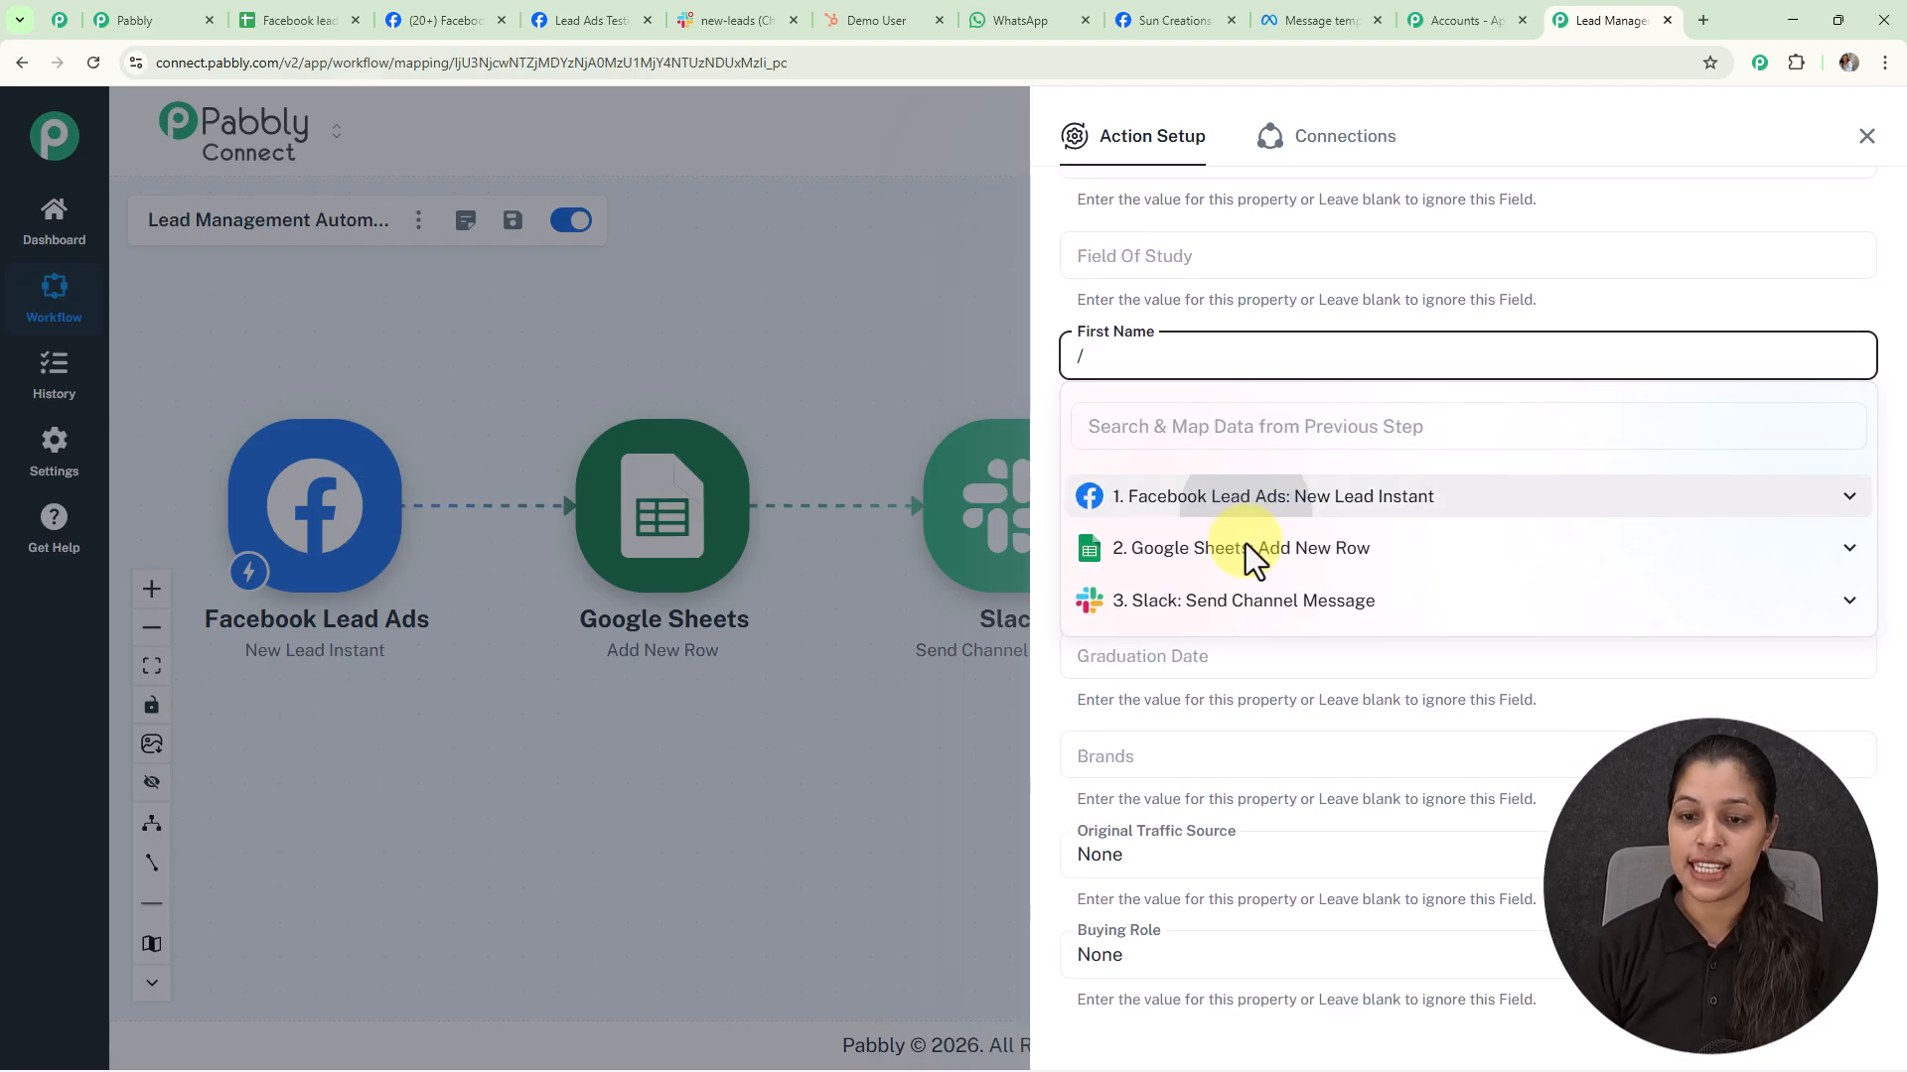
scroll(1170, 527, down, 5)
Map the lead's last name and phone number into Last Name and Phone Number
click(1137, 588)
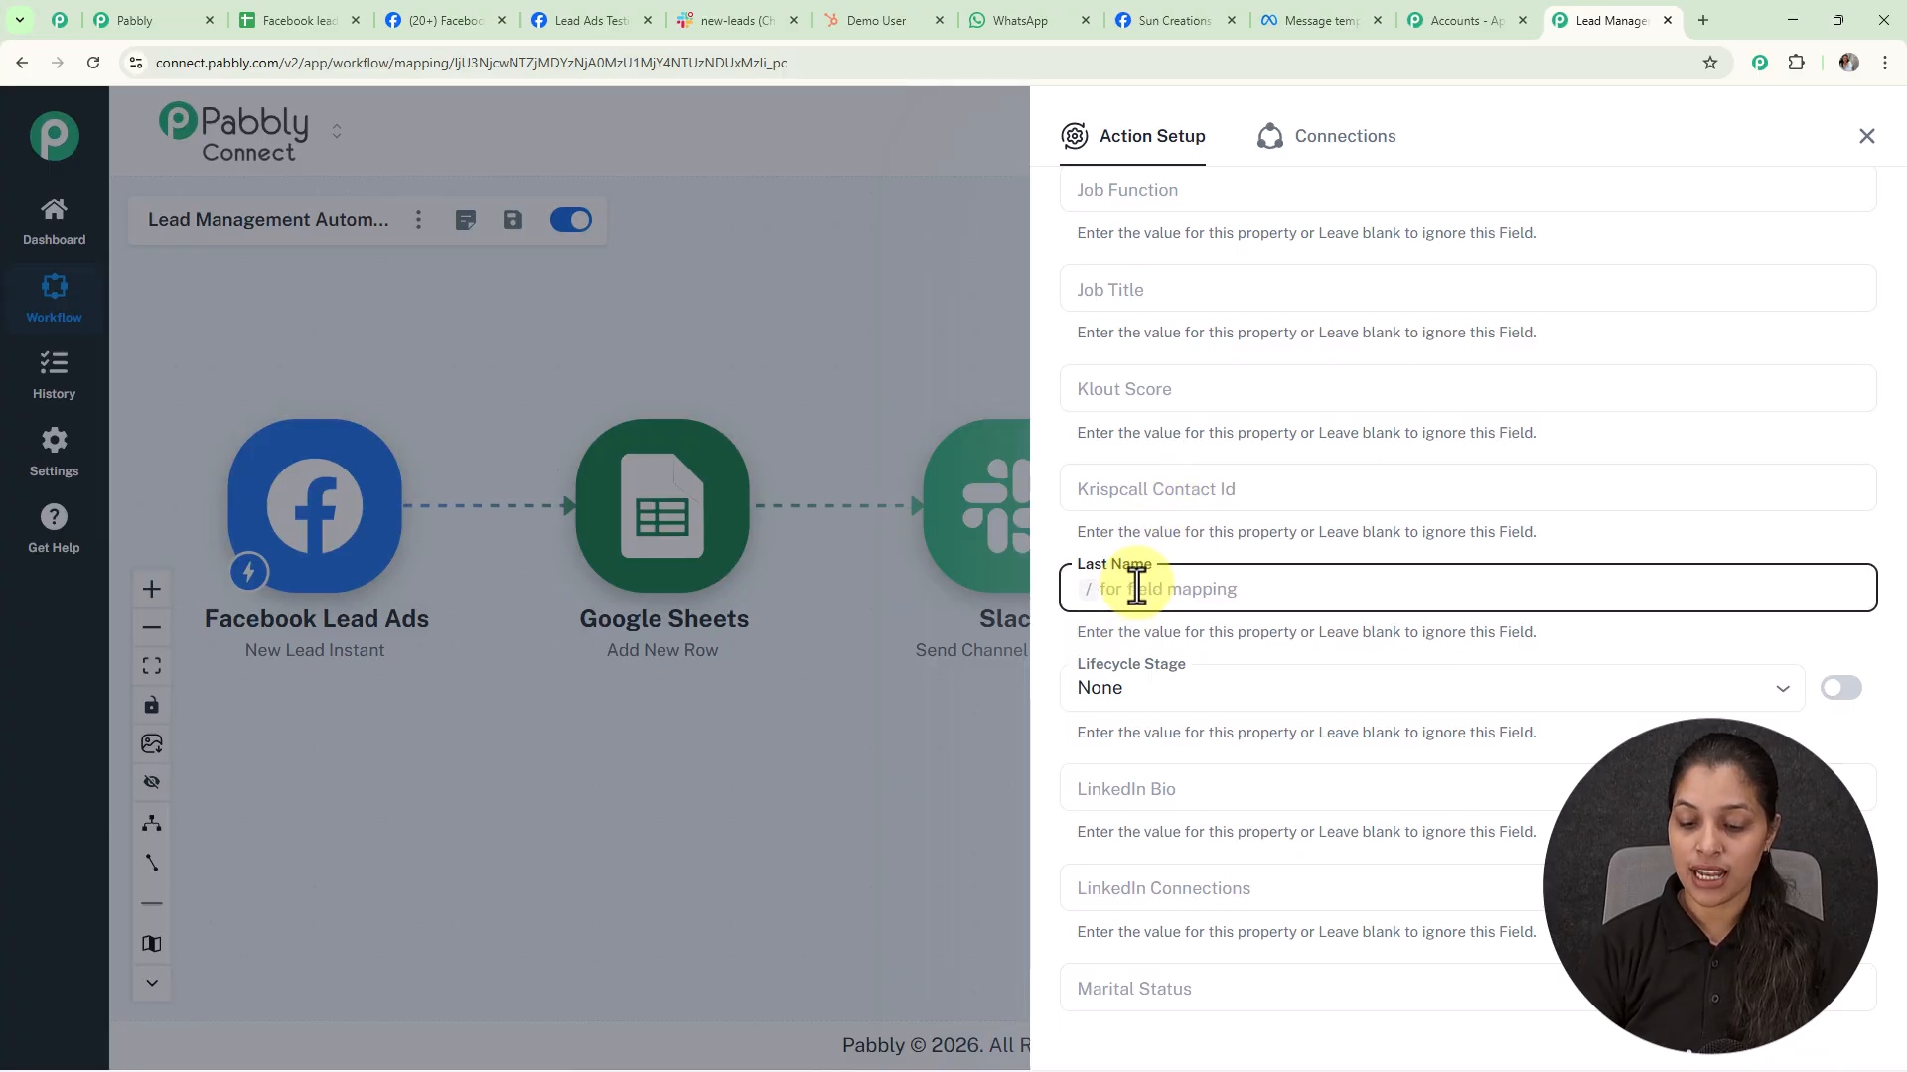
text(/)
click(1196, 702)
scroll(1231, 615, down, 2)
scroll(1231, 615, down, 10)
click(1236, 594)
text(/)
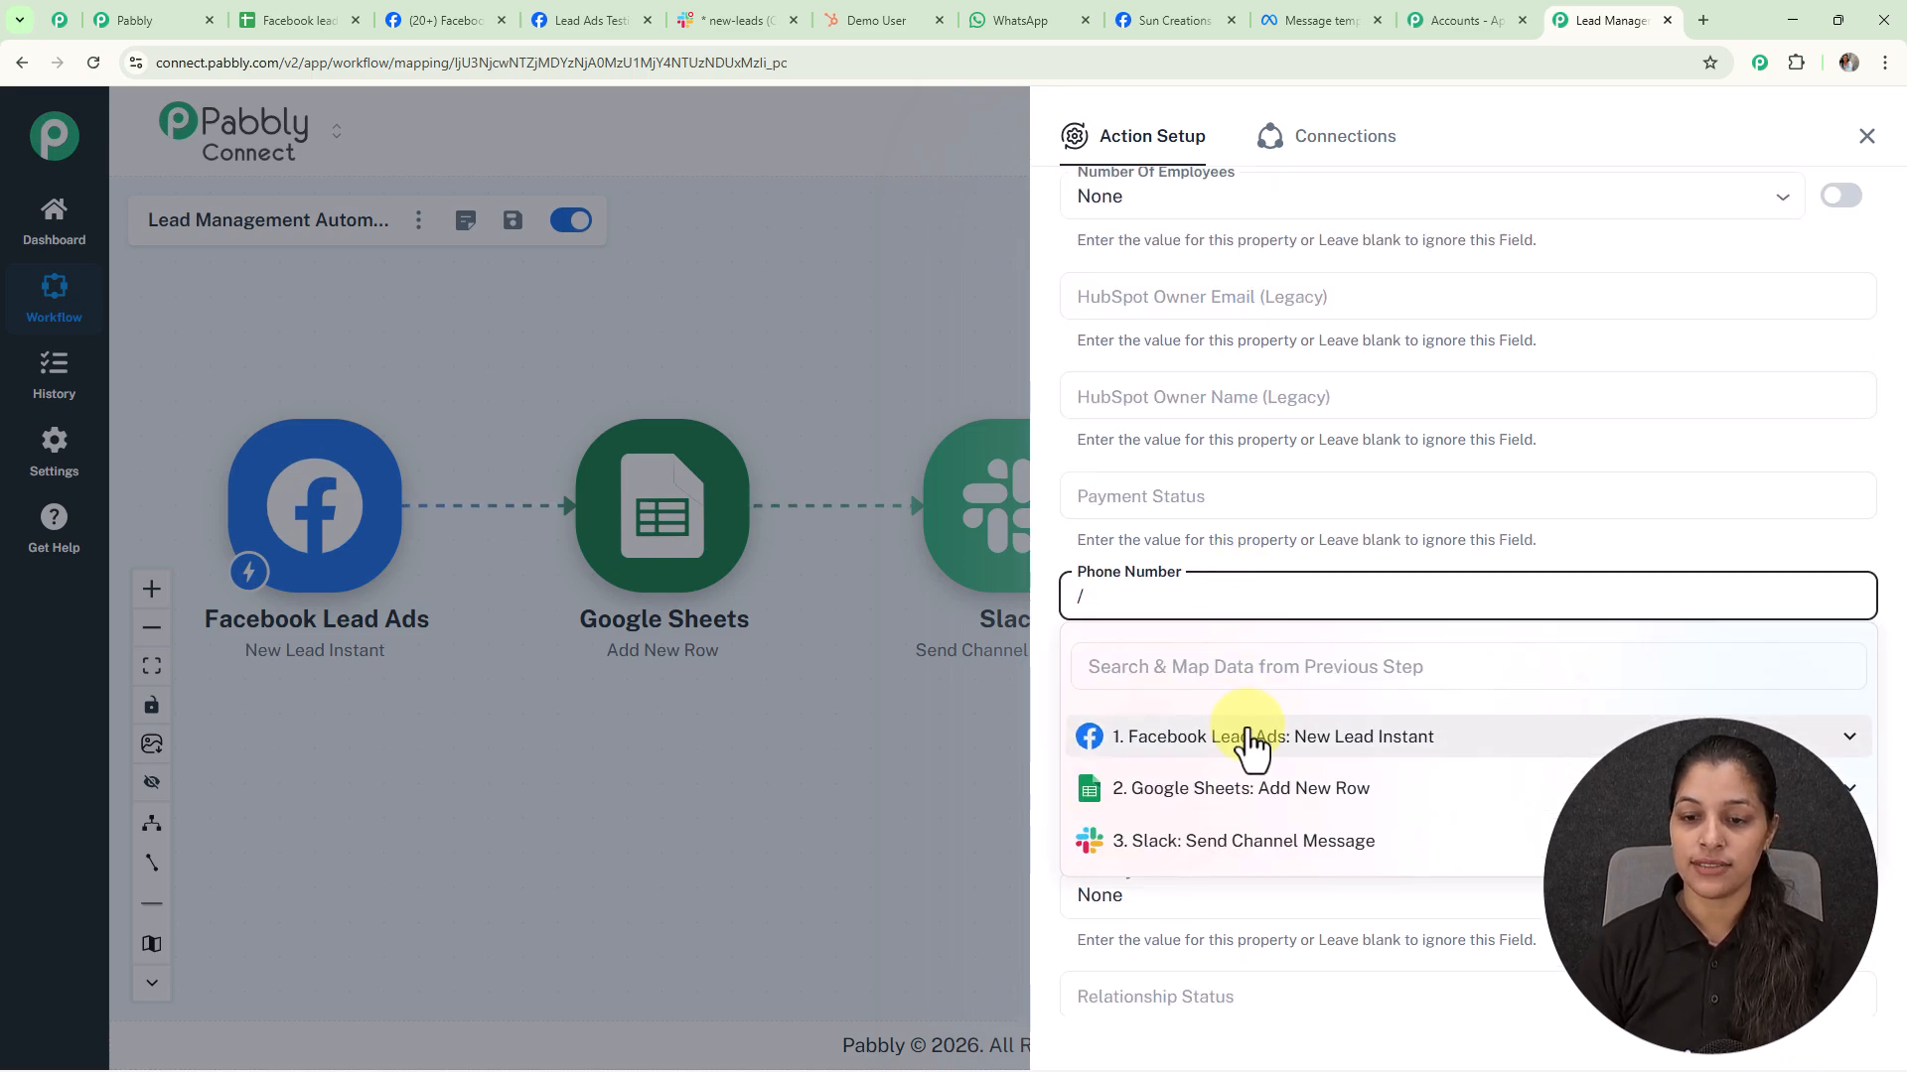
click(1242, 745)
scroll(1243, 427, up, 6)
scroll(1243, 423, down, 20)
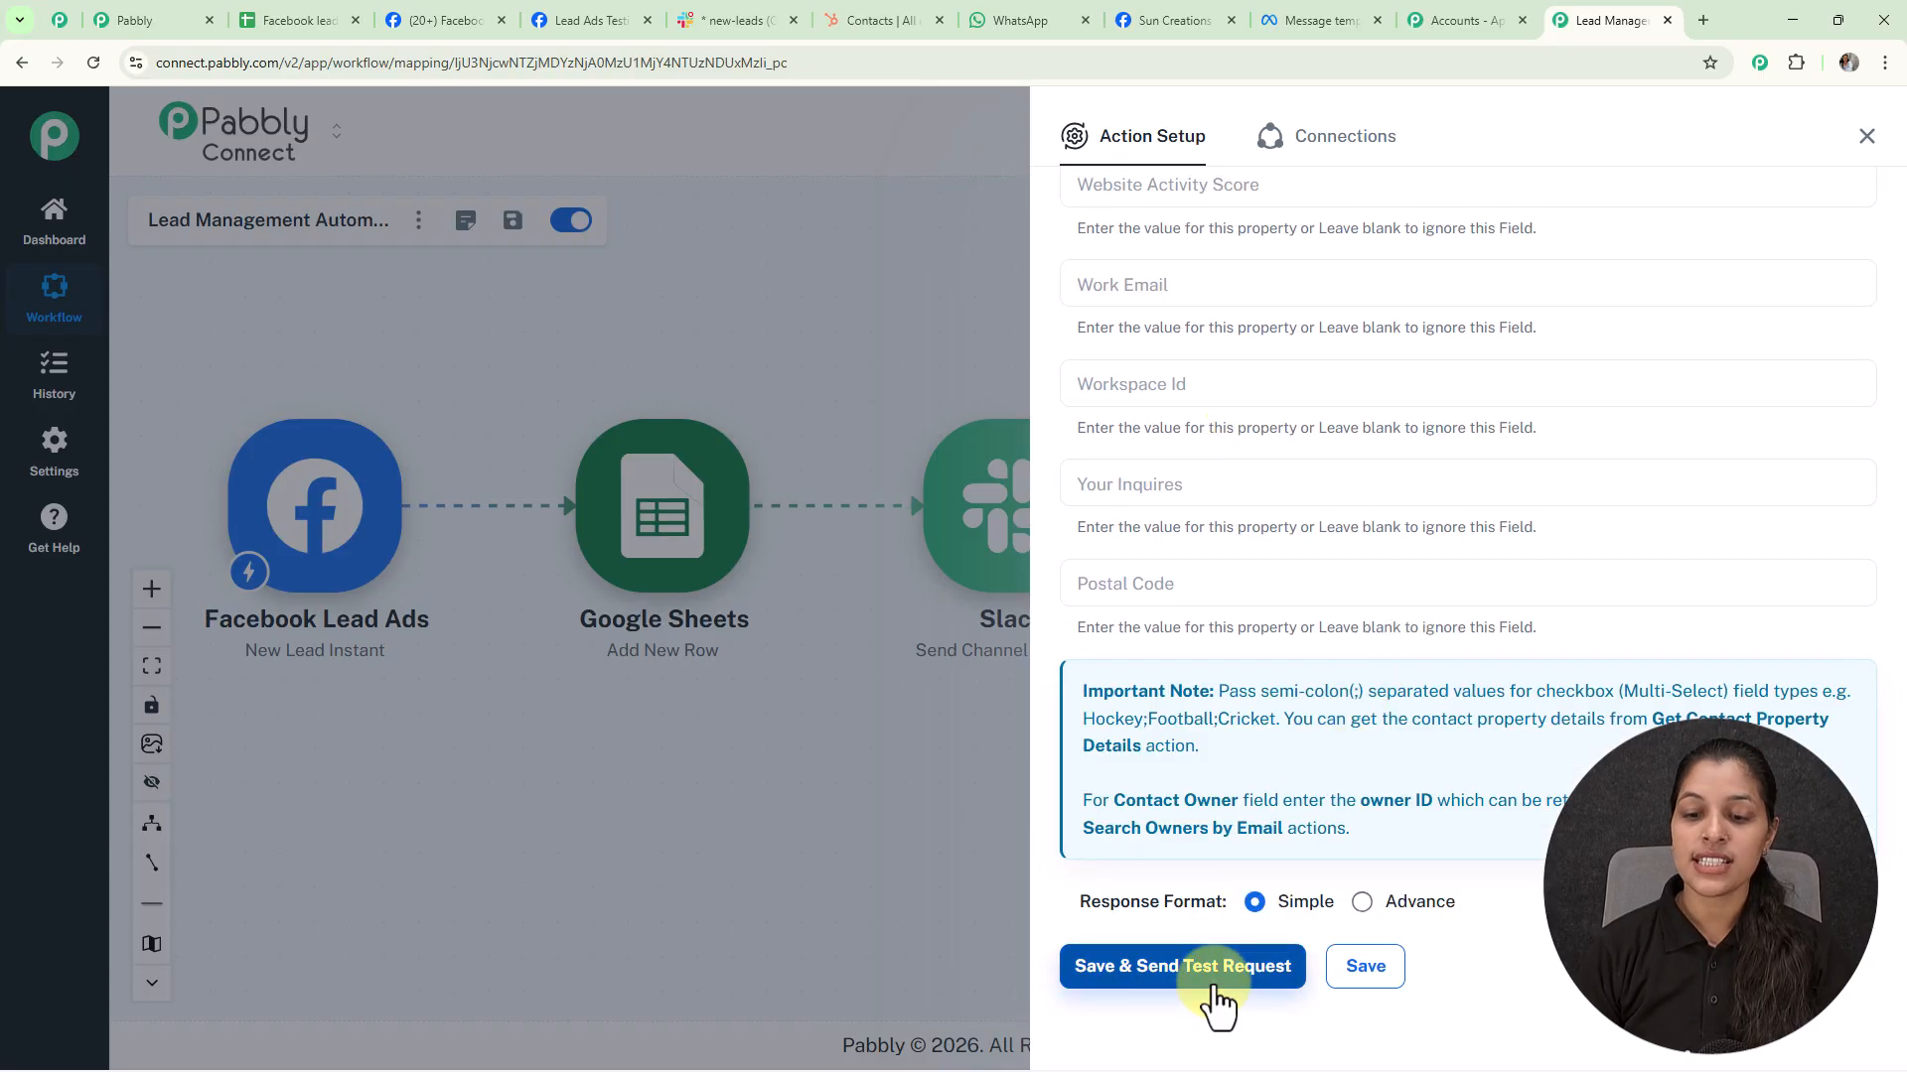
Save the HubSpot step and send a test request, returning the new contact's ID and properties
click(1216, 983)
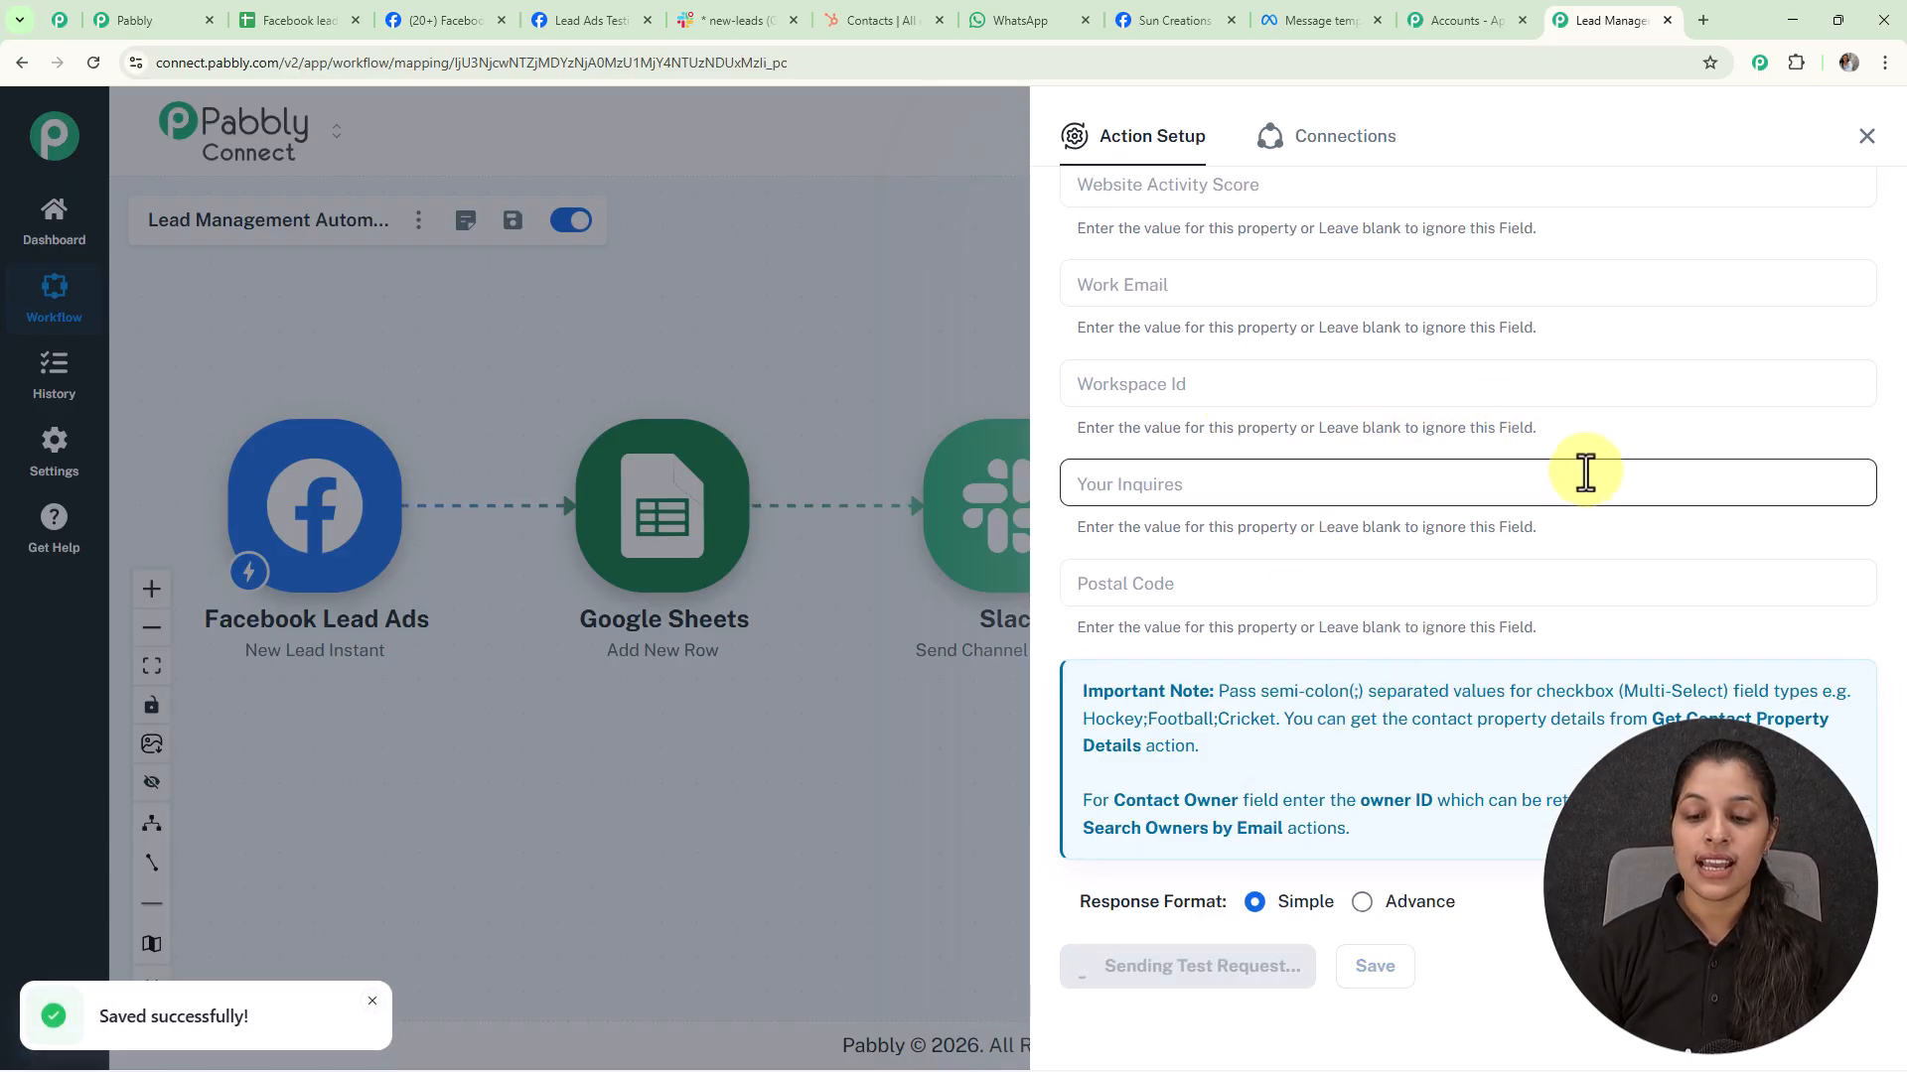
scroll(1585, 474, down, 6)
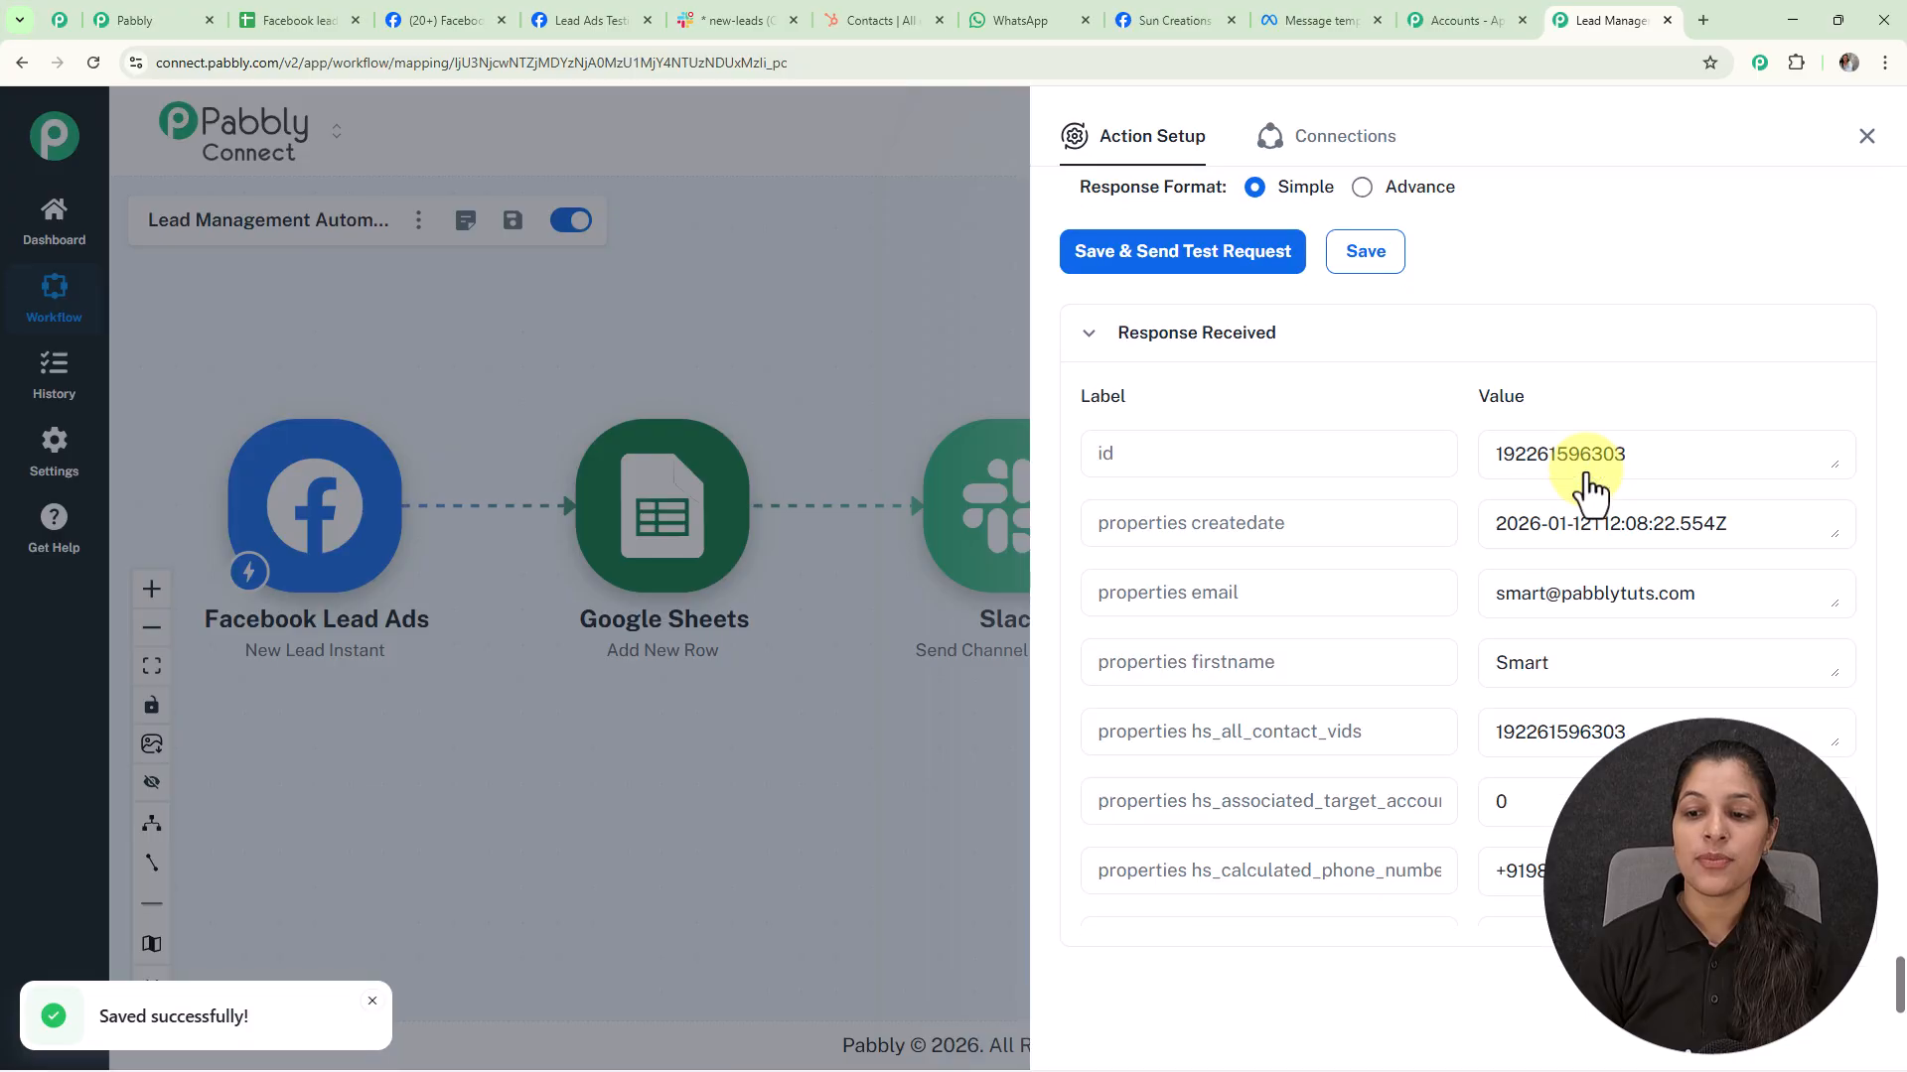
scroll(1587, 492, down, 2)
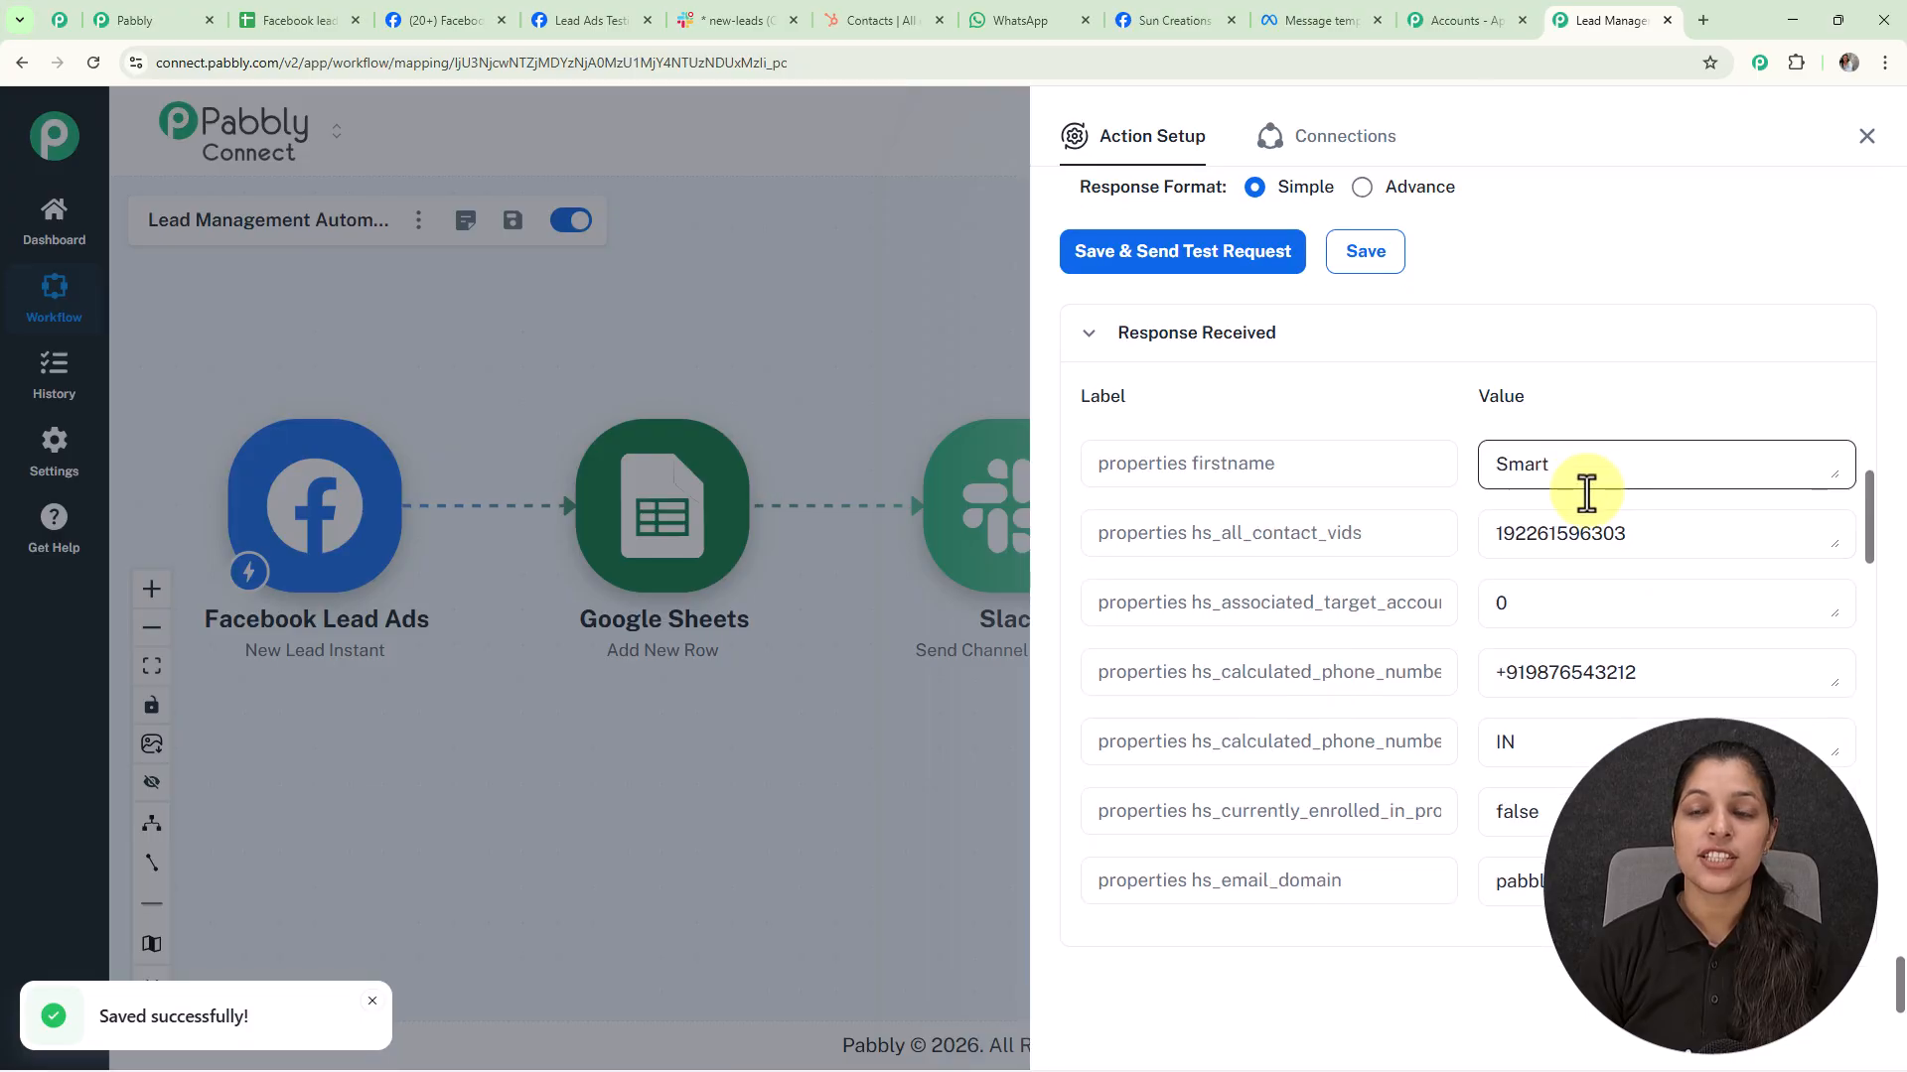
Reload HubSpot Contacts, open the new test contact created via Integration, then return to Pabbly
click(861, 28)
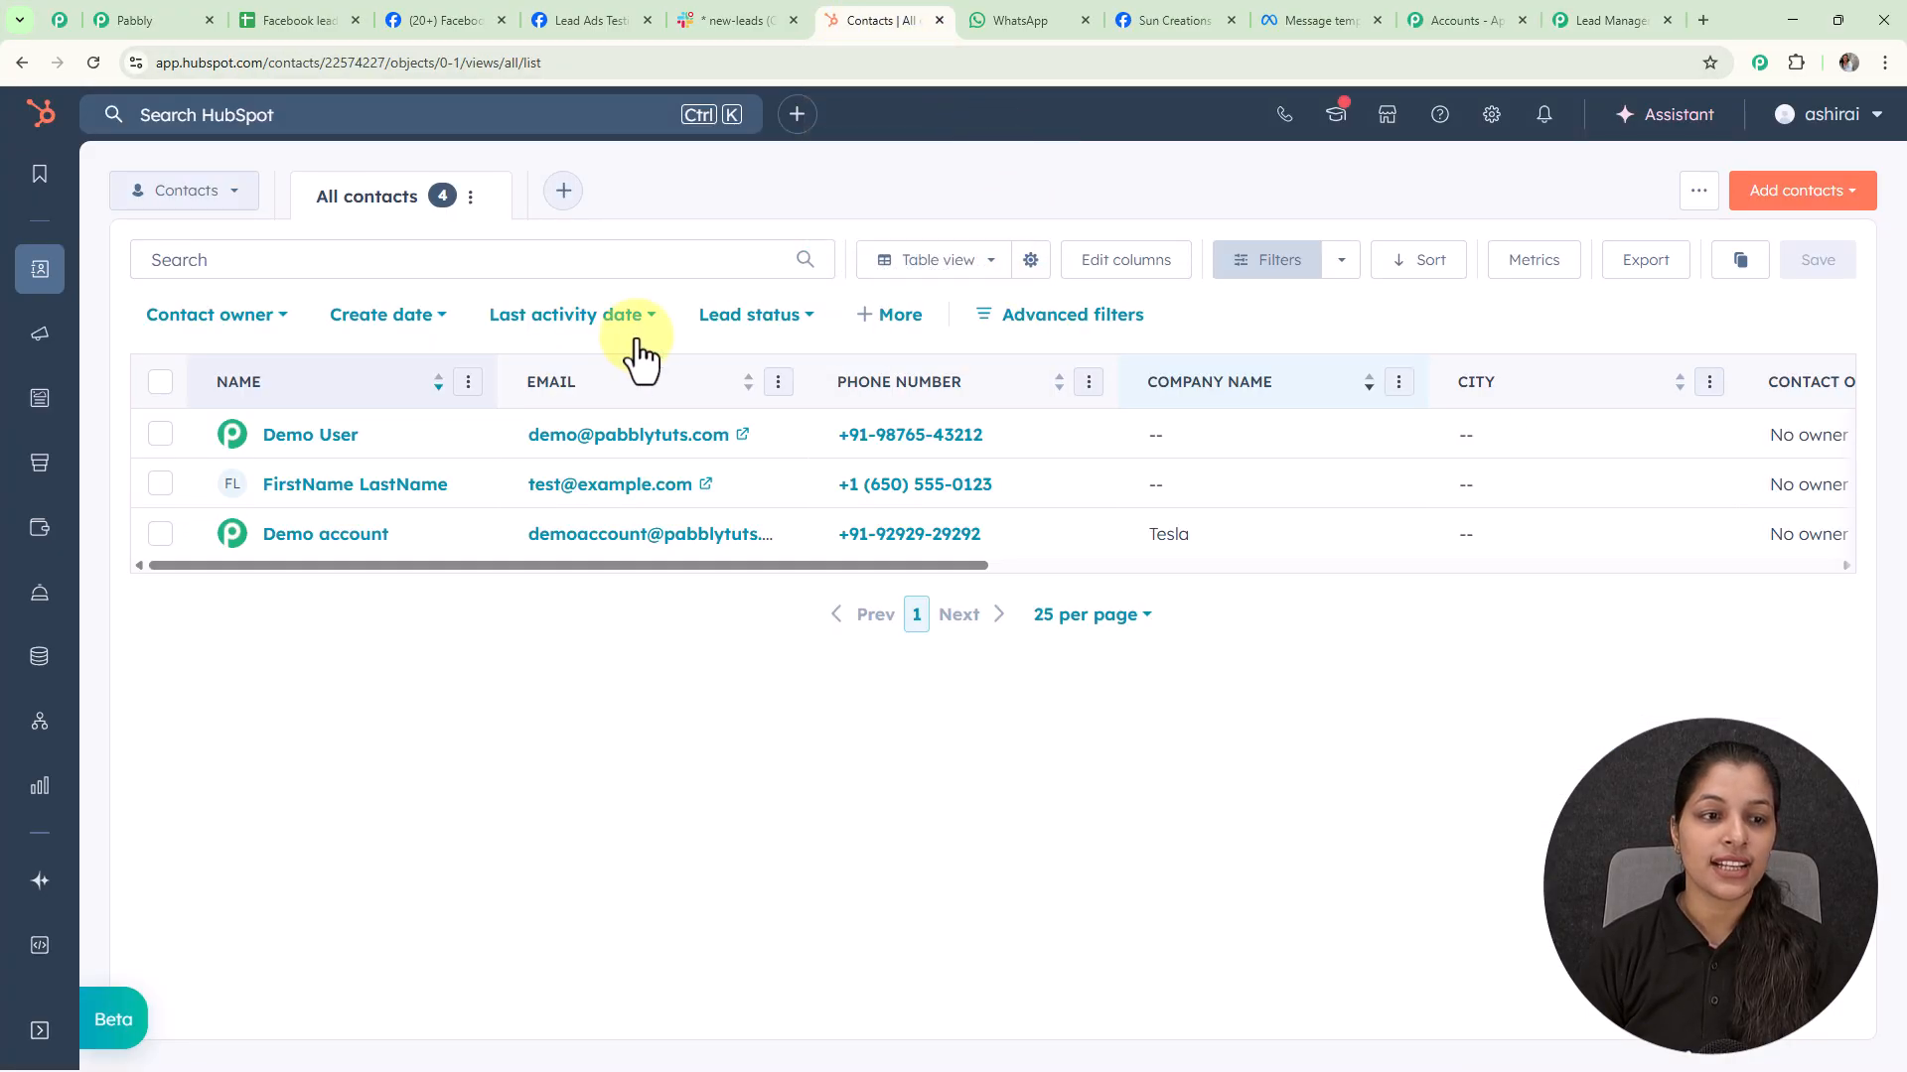
click(93, 64)
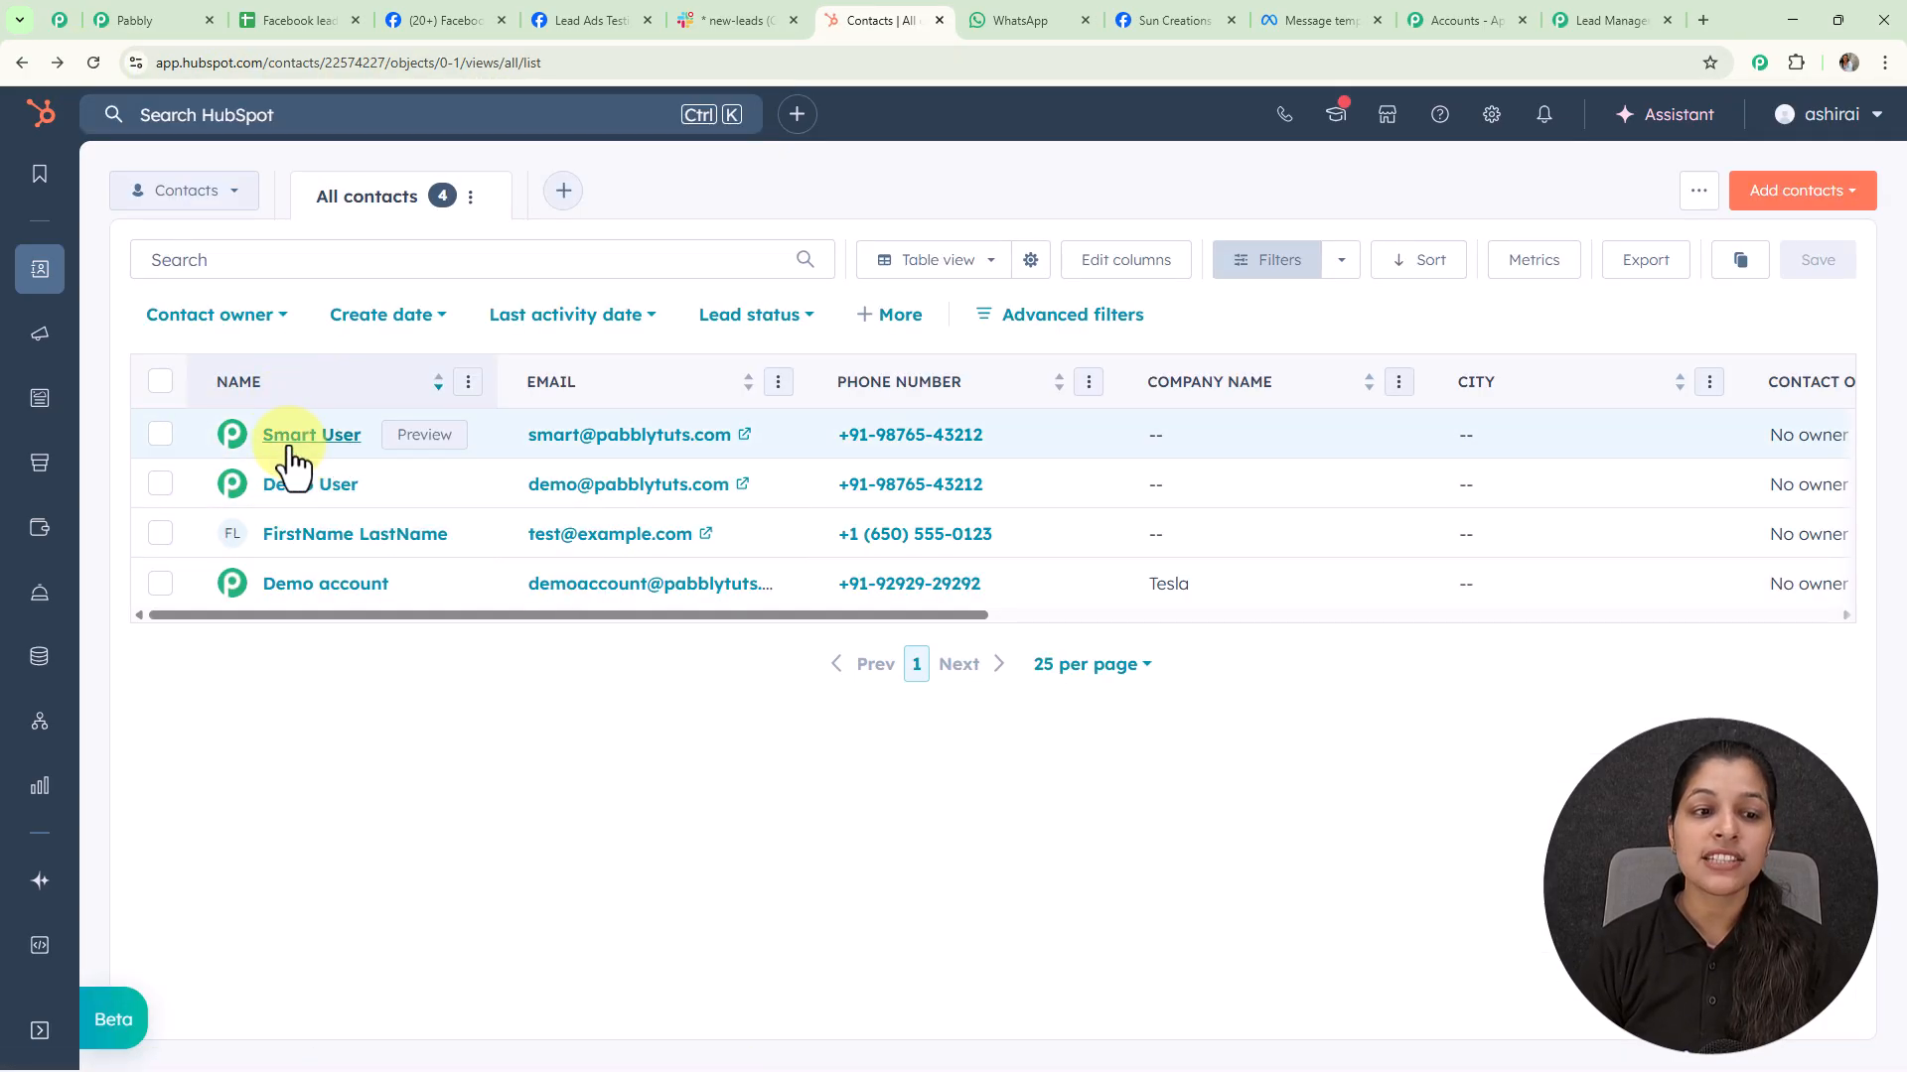
click(303, 437)
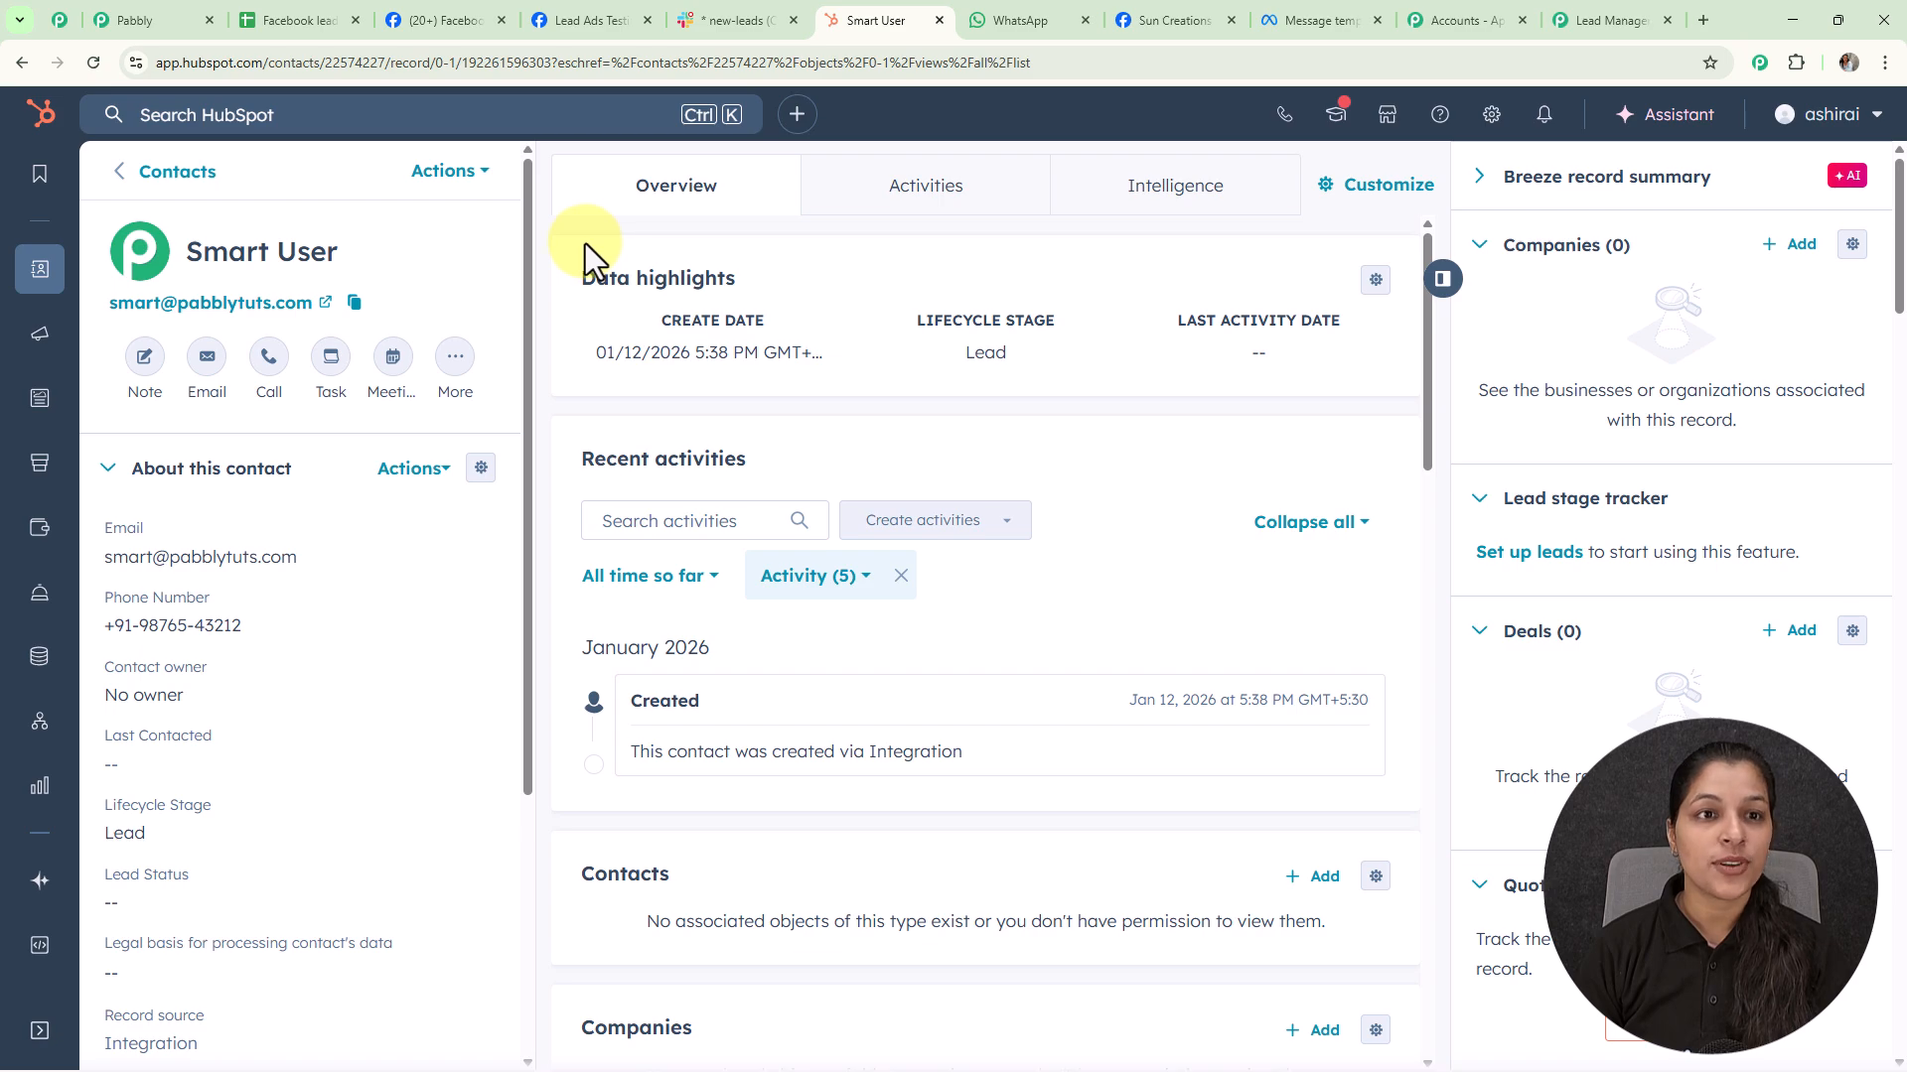
click(1611, 19)
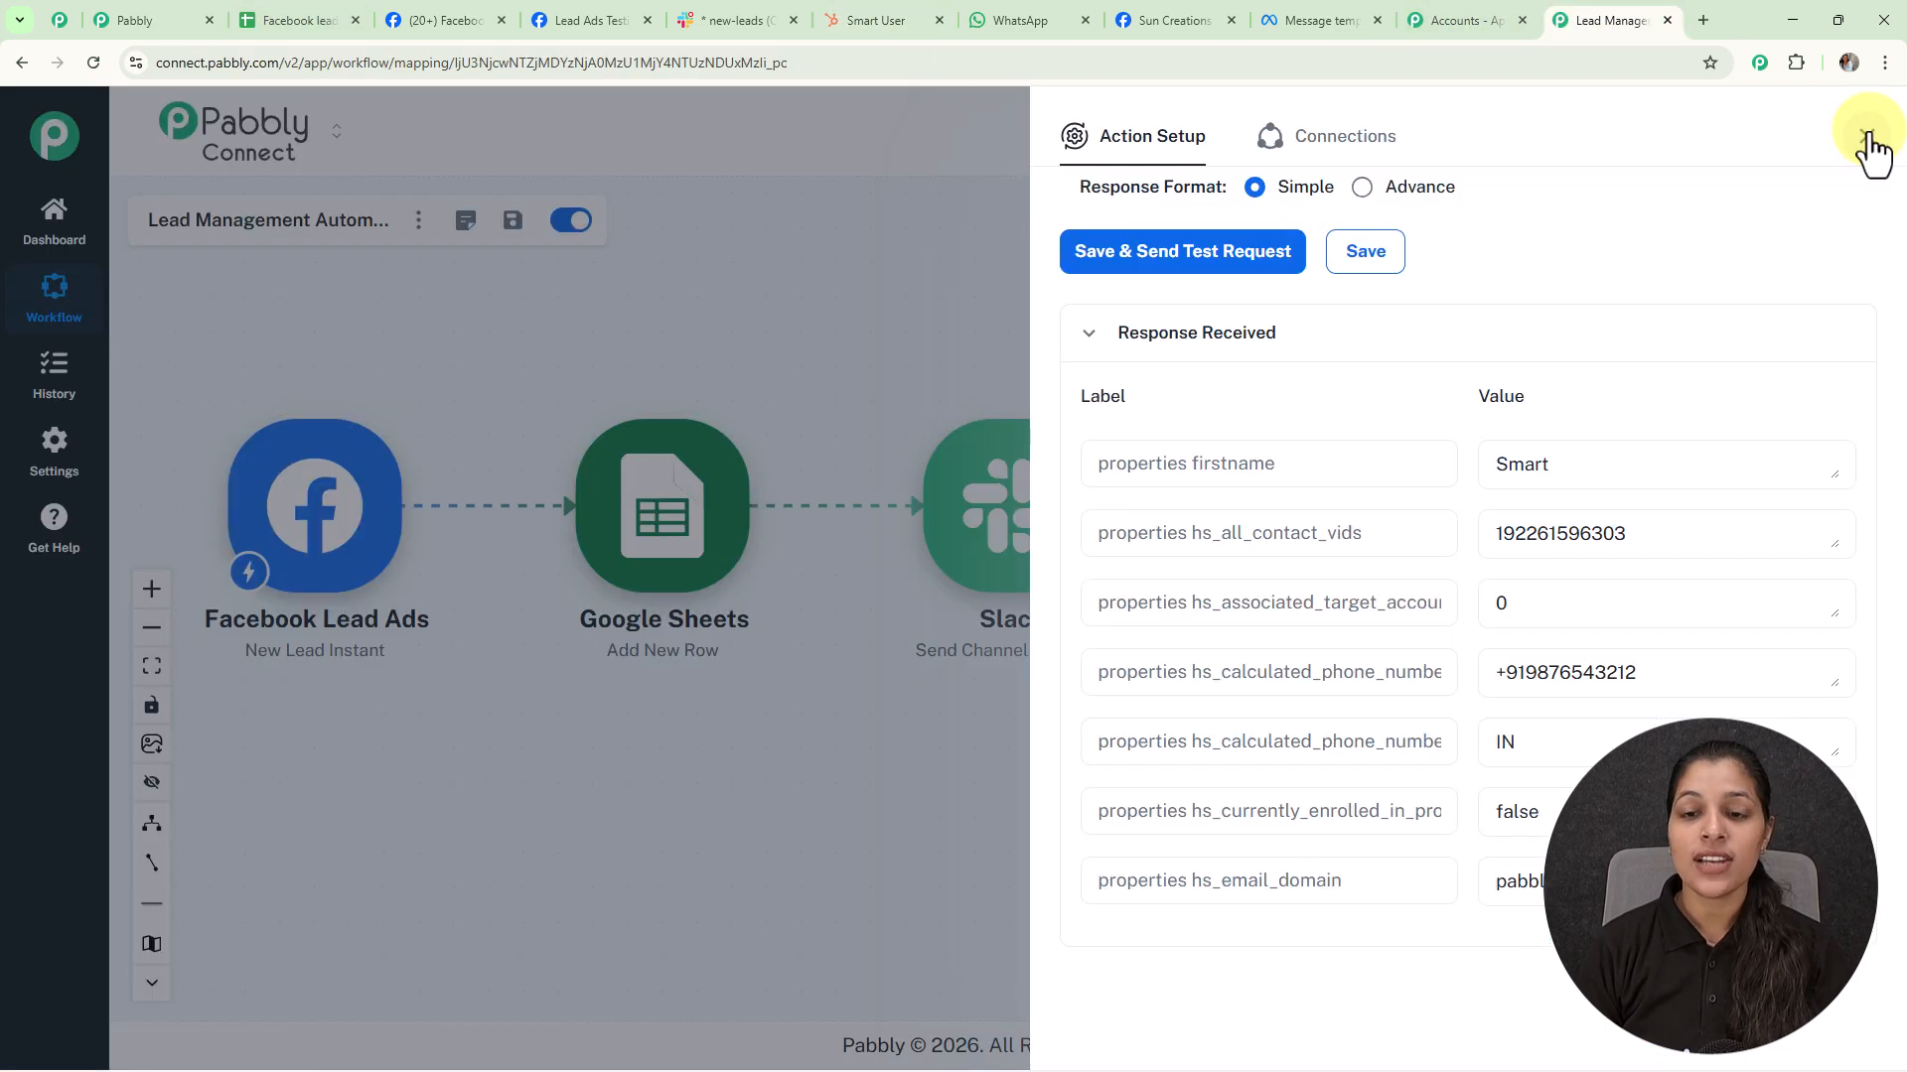
Close the HubSpot step and rearrange the Google Sheets, Slack and HubSpot steps on the canvas
click(1865, 137)
scroll(908, 390, down, 1)
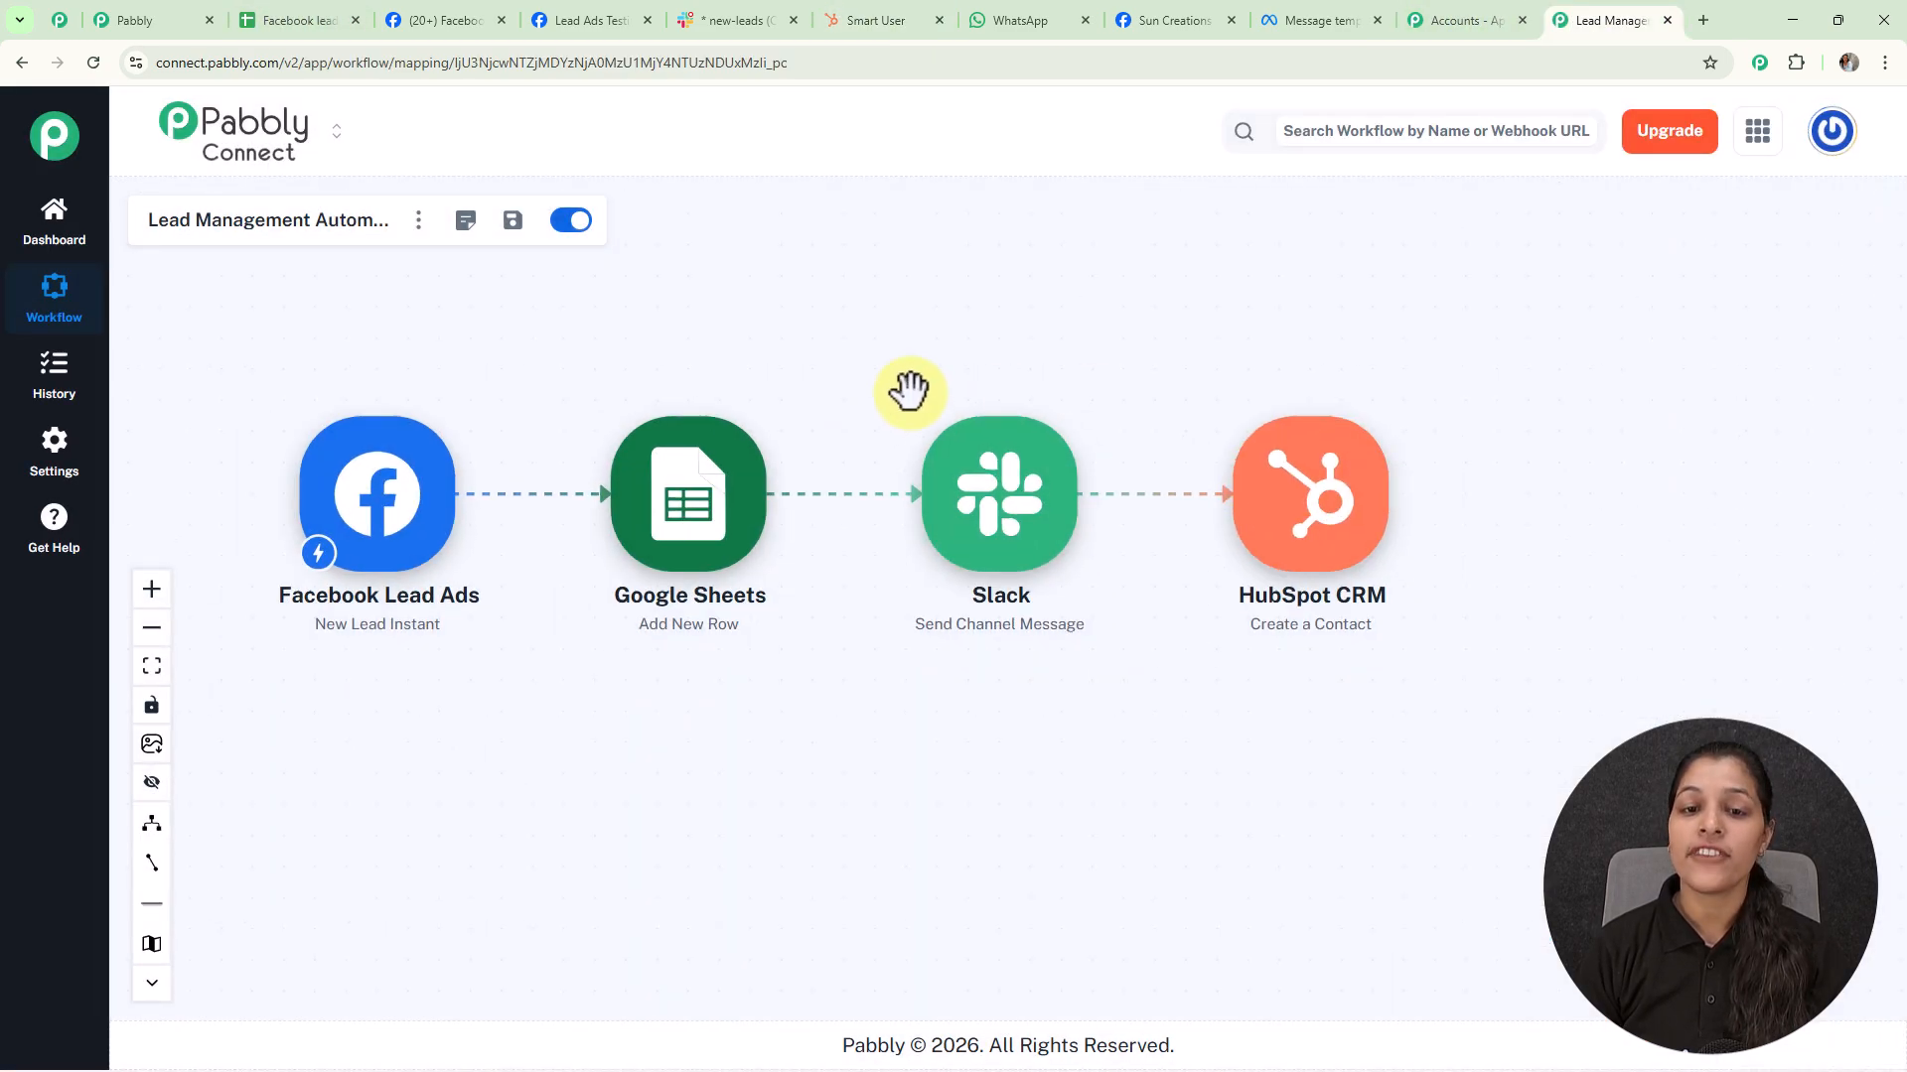
drag(681, 502, 685, 613)
drag(999, 496, 993, 755)
drag(1311, 496, 1361, 601)
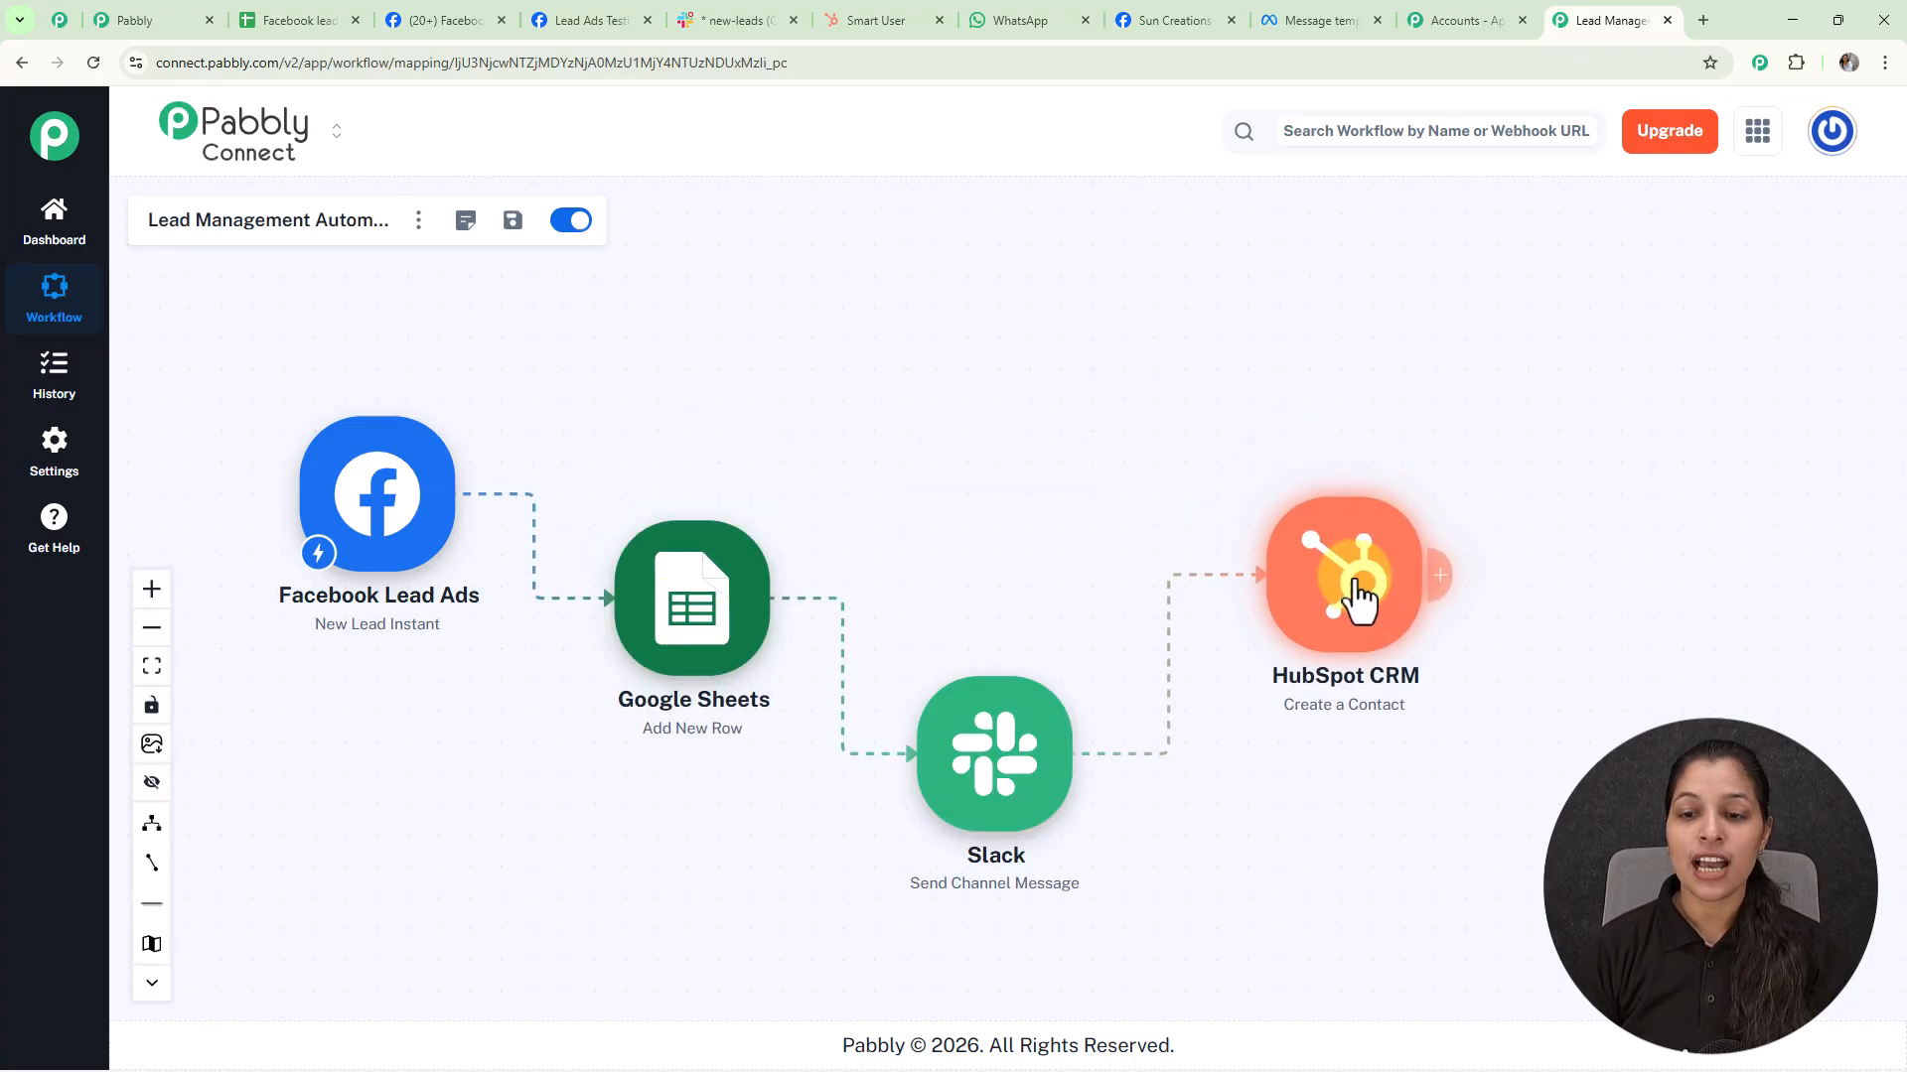
Add a WhatsApp Cloud API Send Template Message (New) step after HubSpot and start a new connection
click(1442, 578)
click(1338, 266)
text(whatsapp)
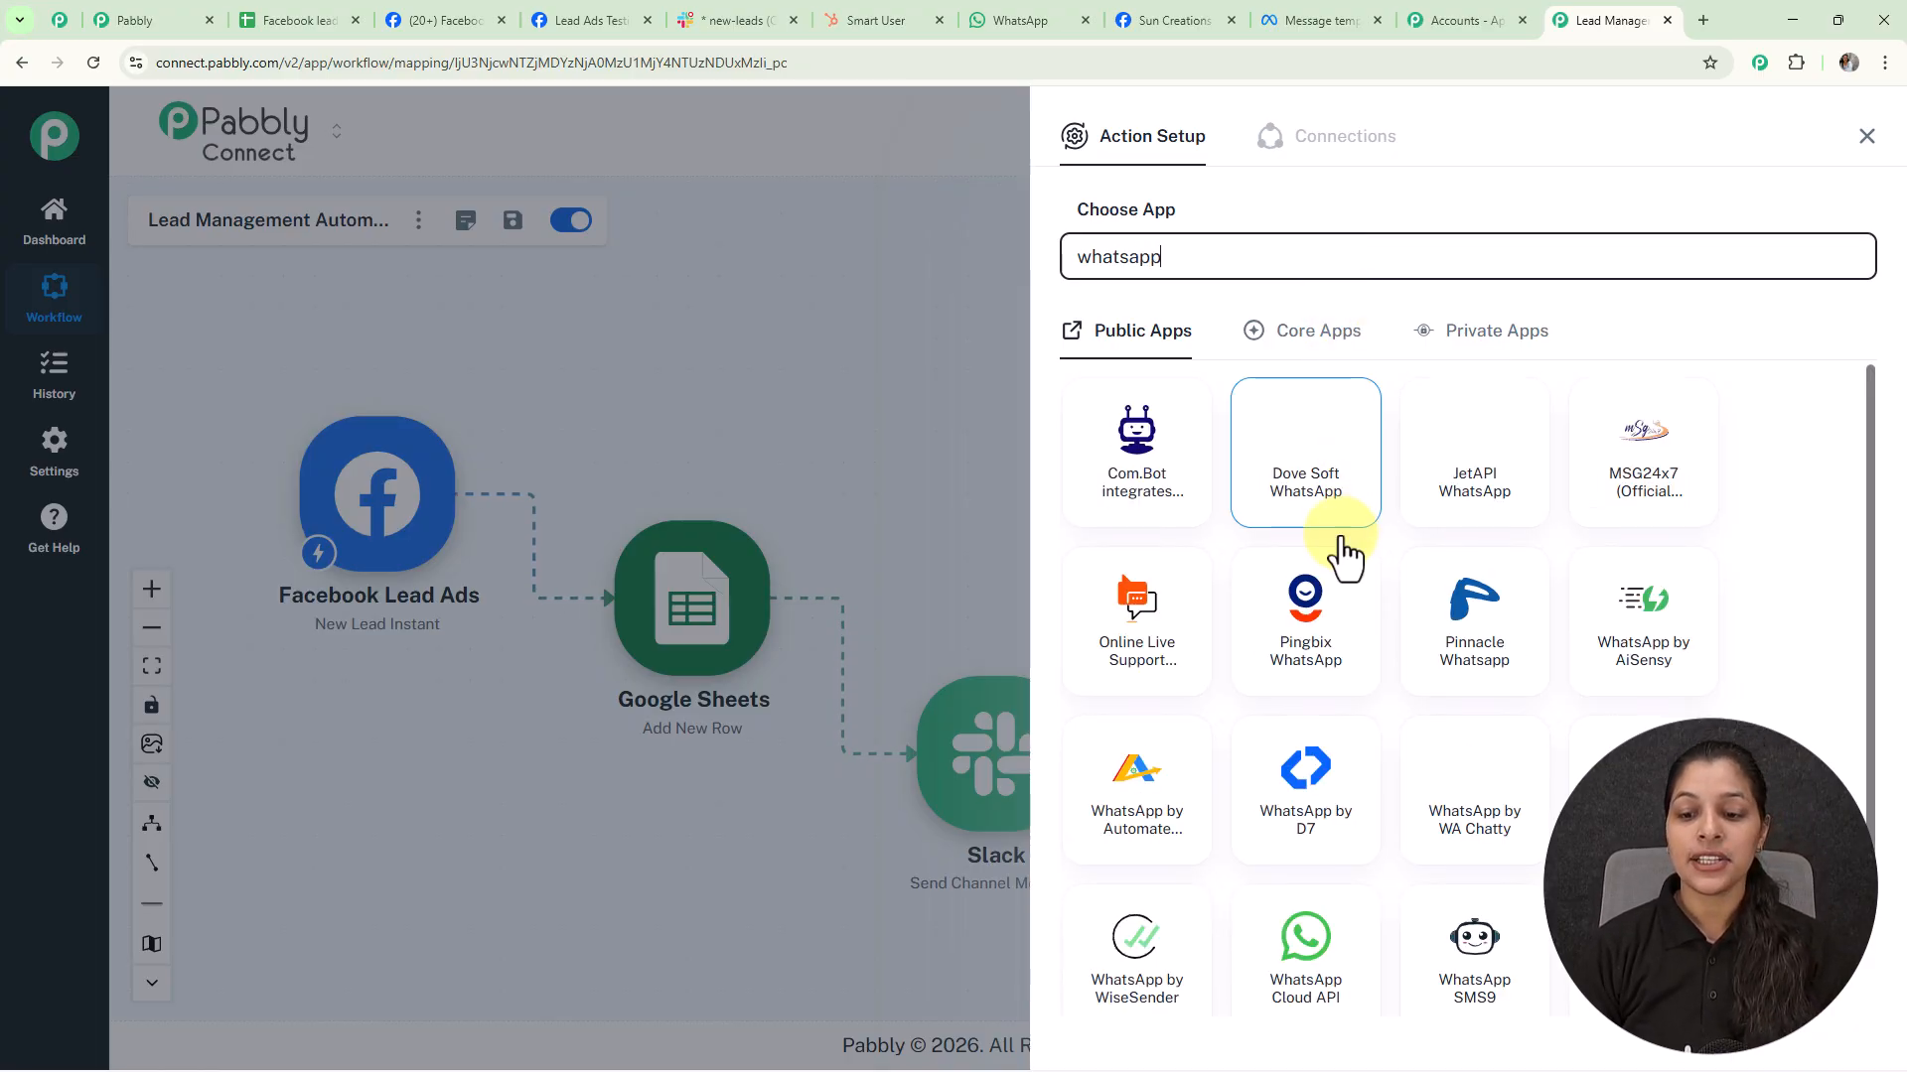
scroll(1356, 656, down, 2)
click(1305, 799)
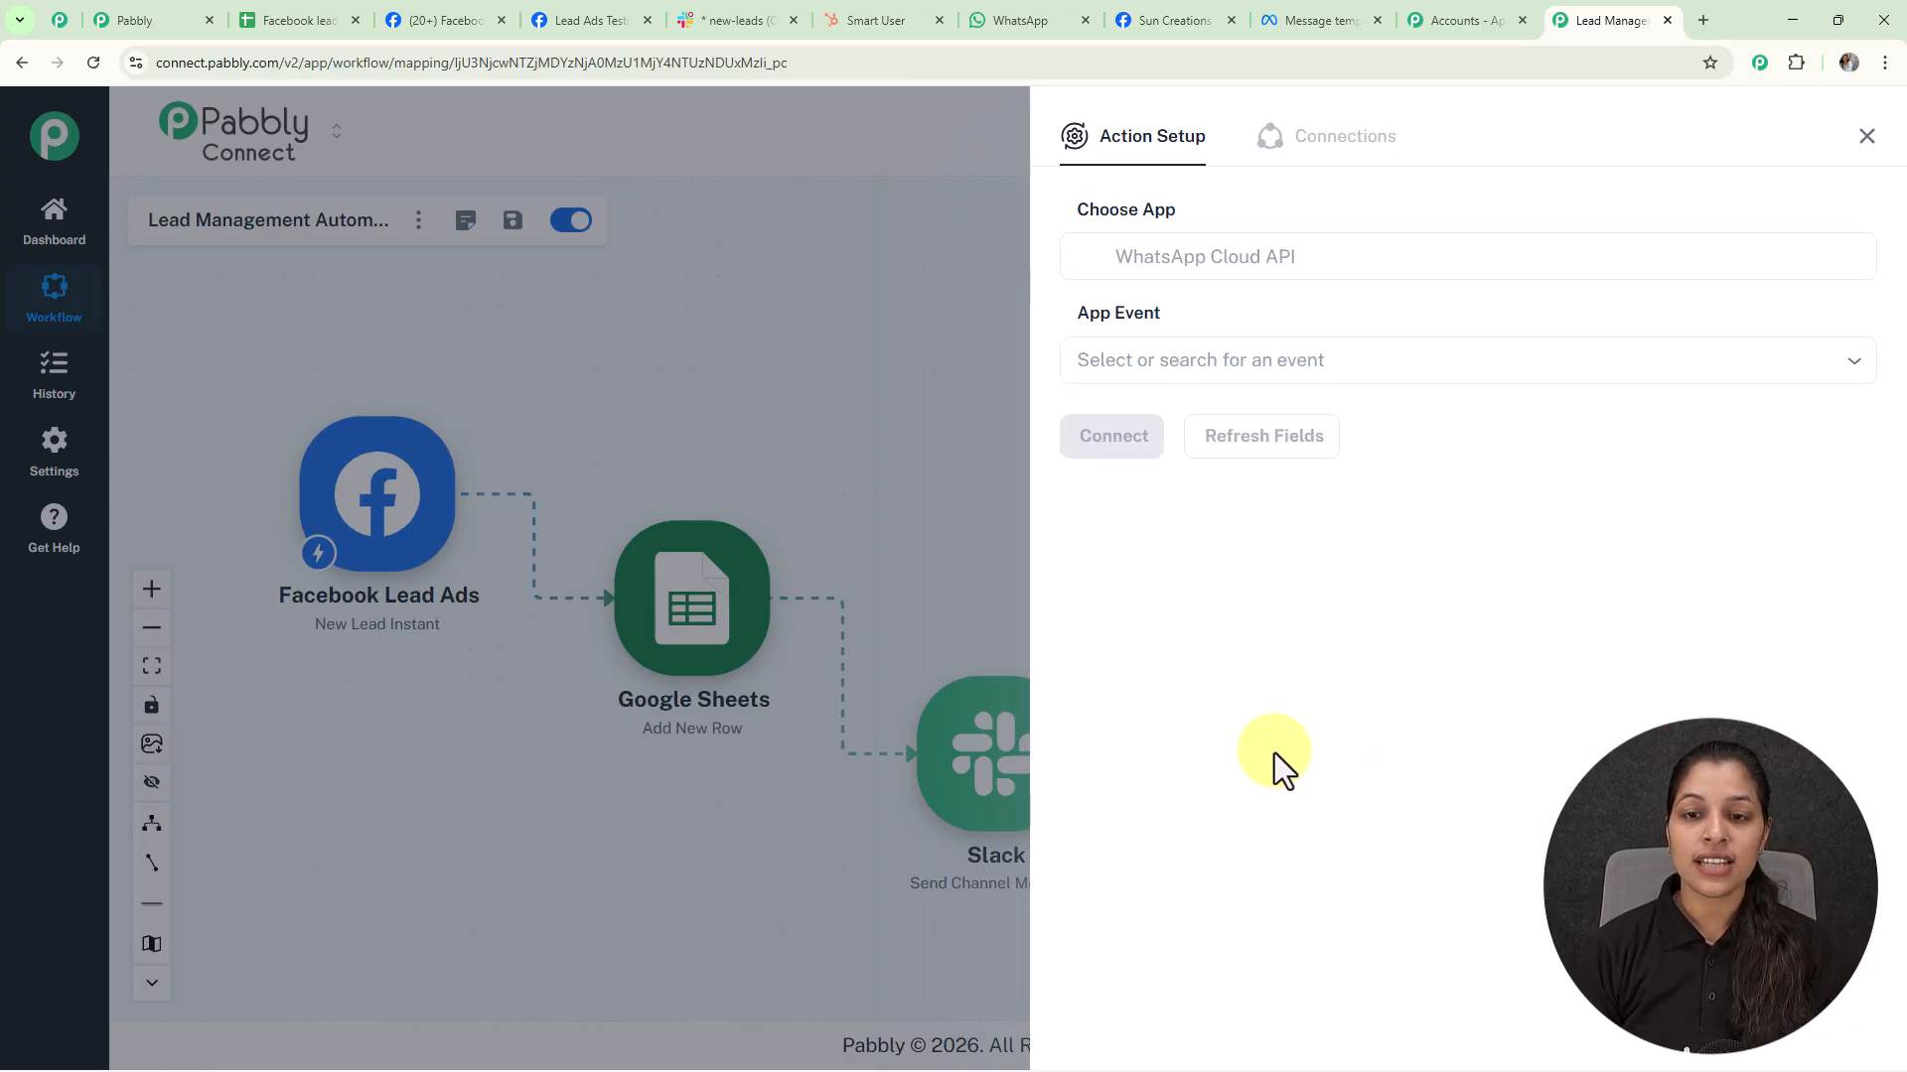
click(1268, 353)
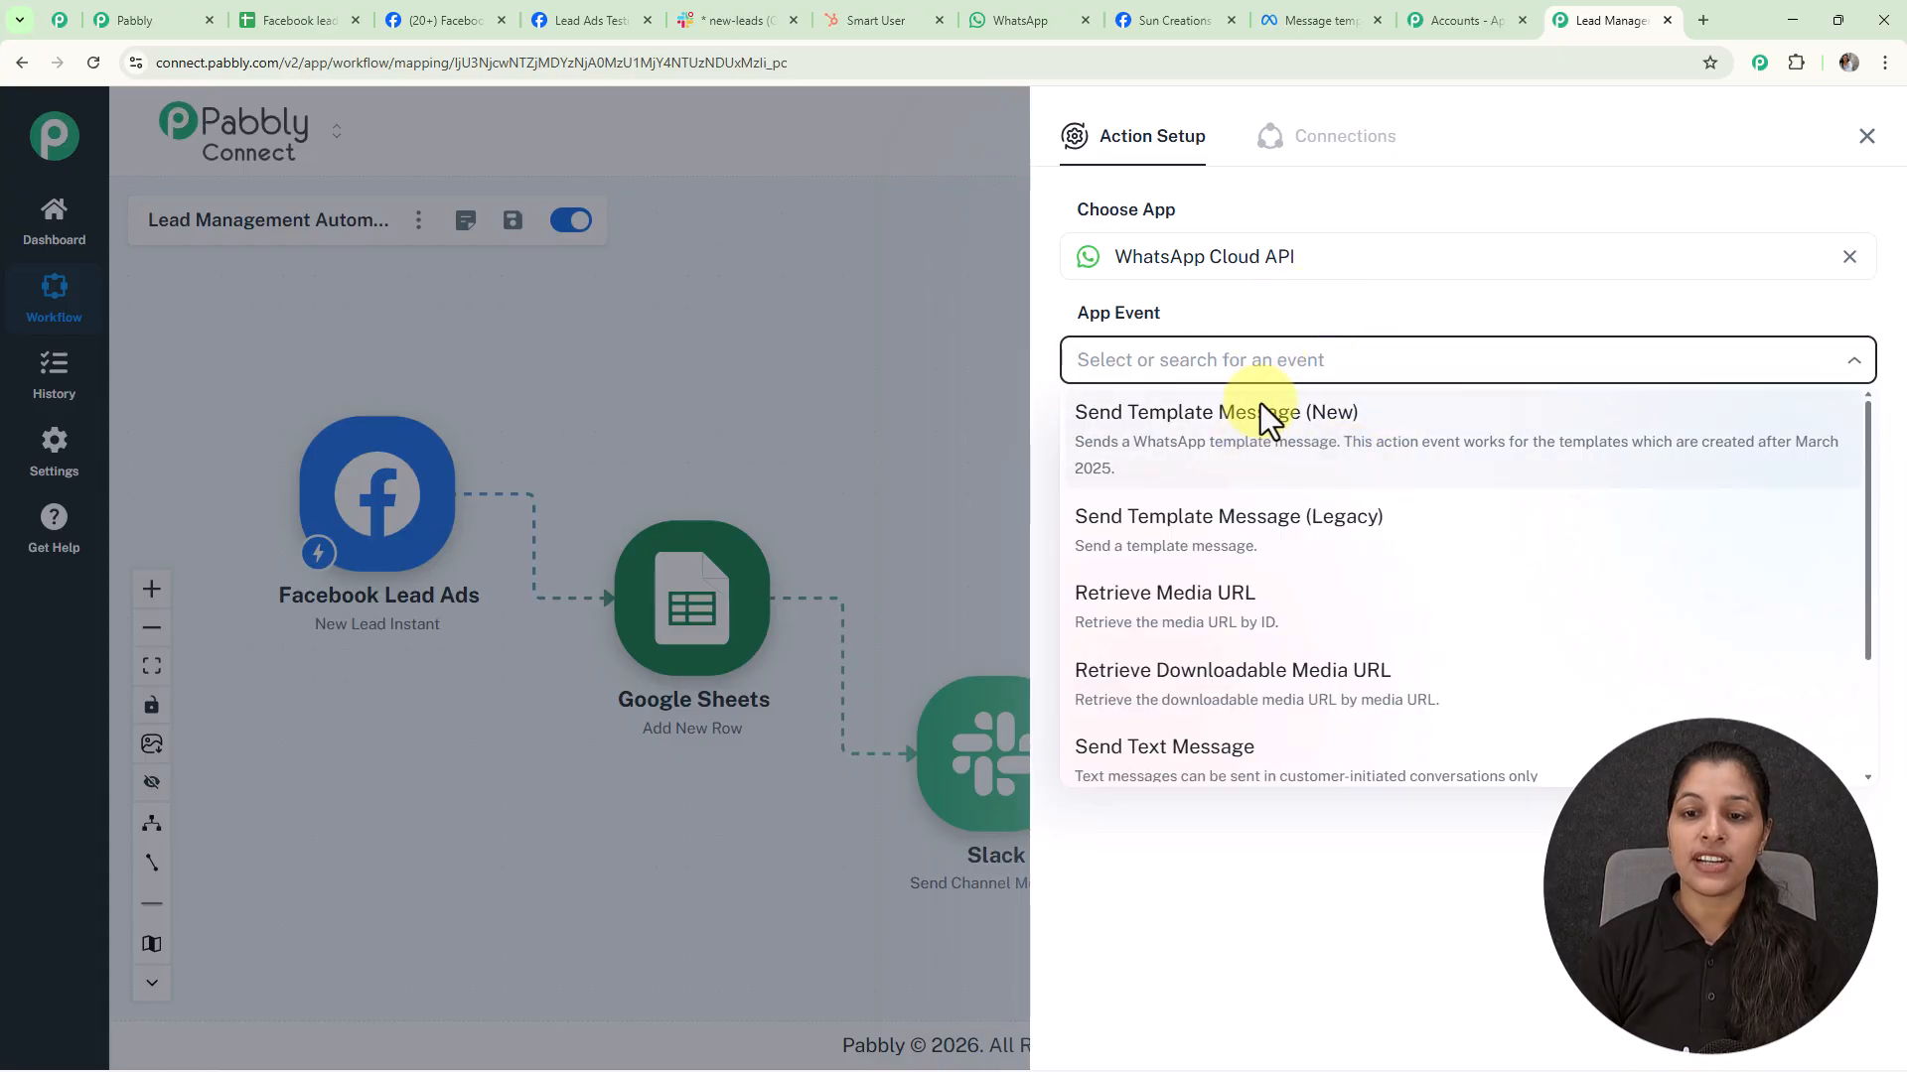
click(1256, 415)
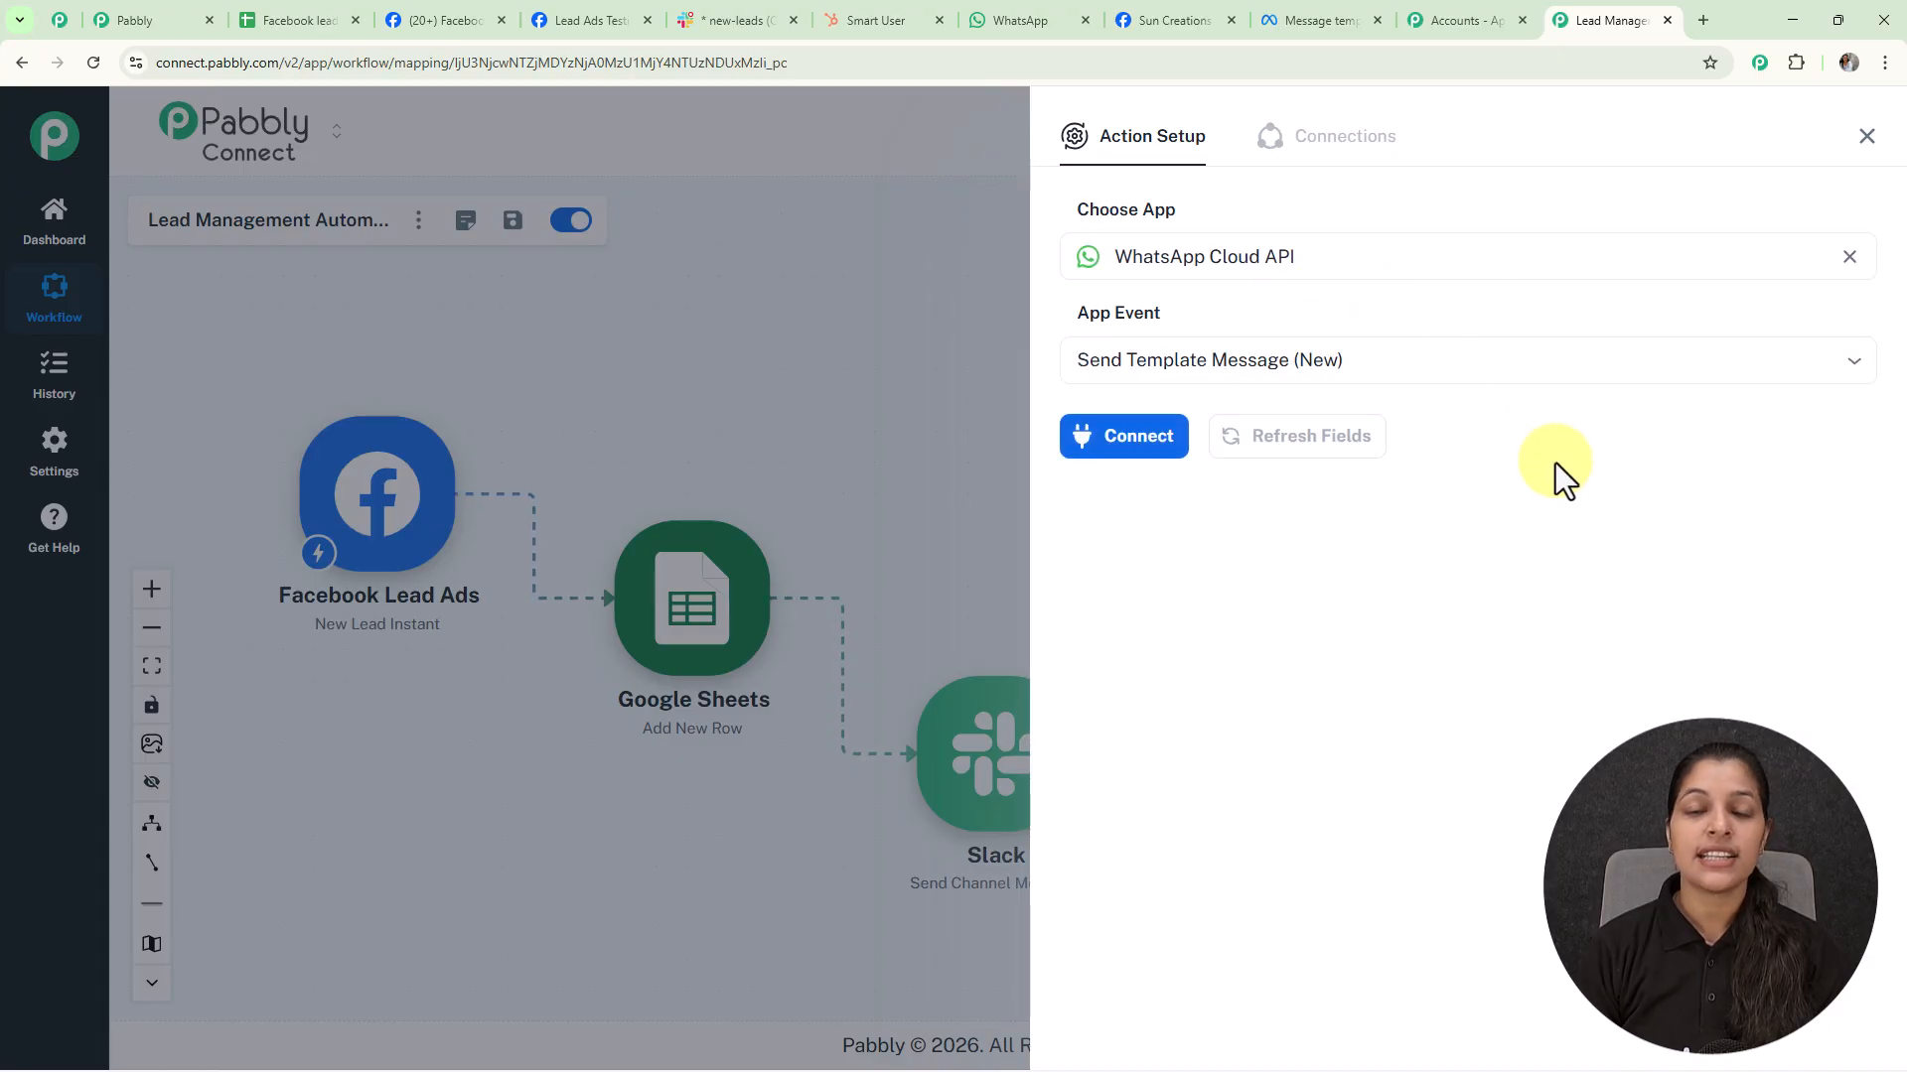
click(1124, 444)
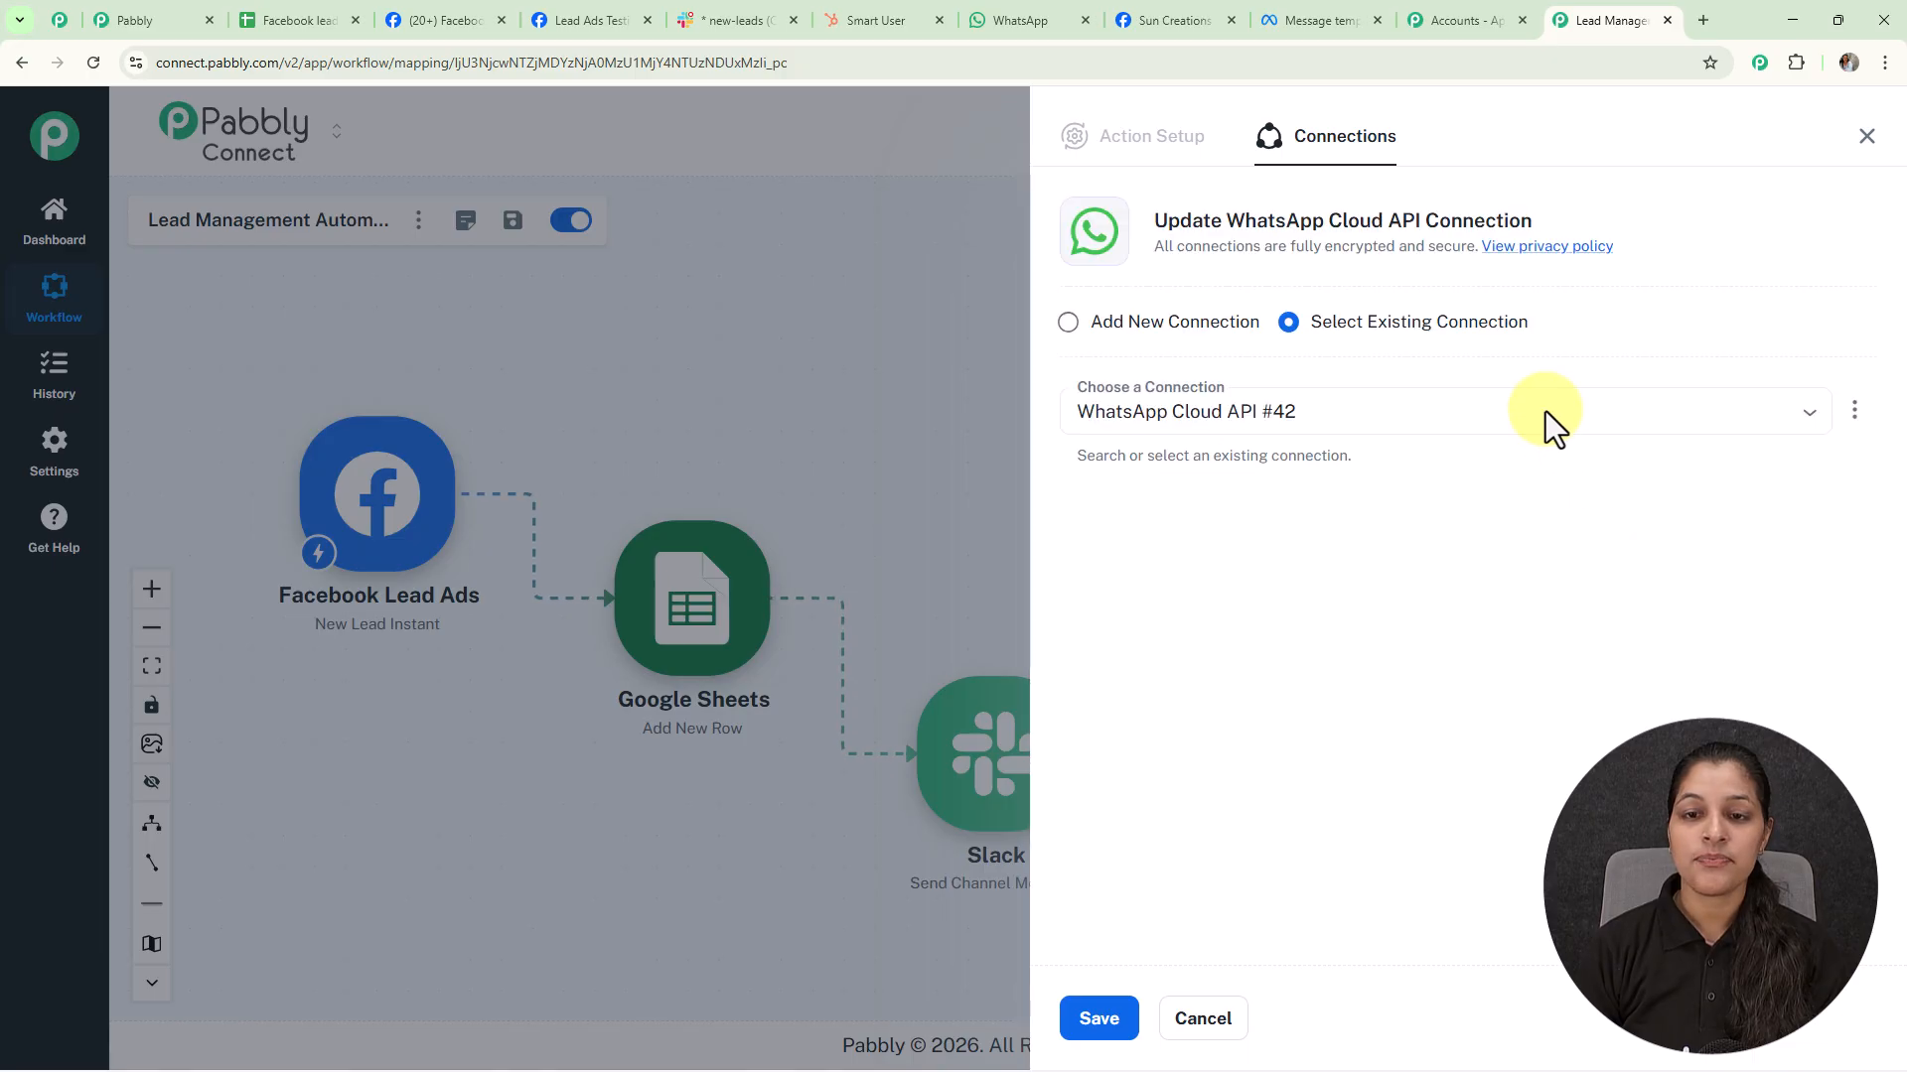
click(1068, 324)
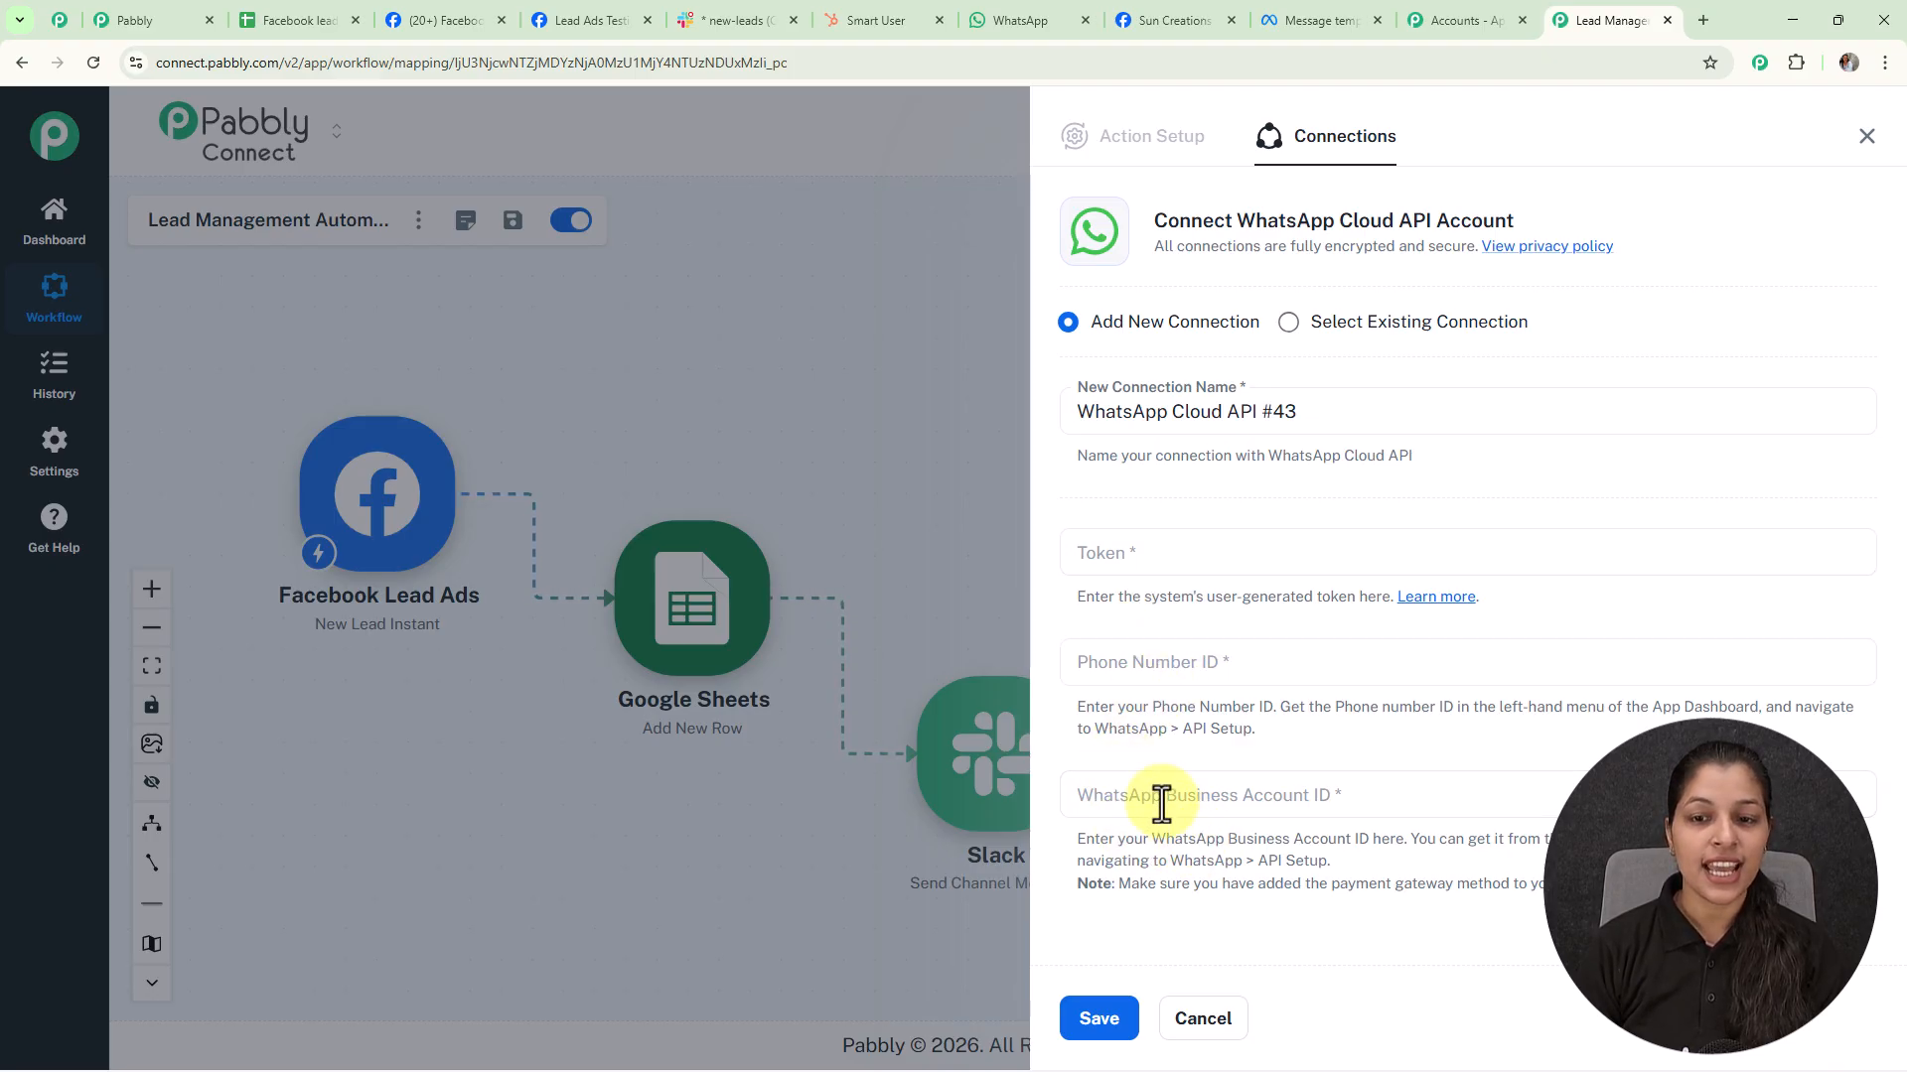
Follow the Token field's Learn more link and read the WhatsApp Cloud API forum guide
click(1439, 600)
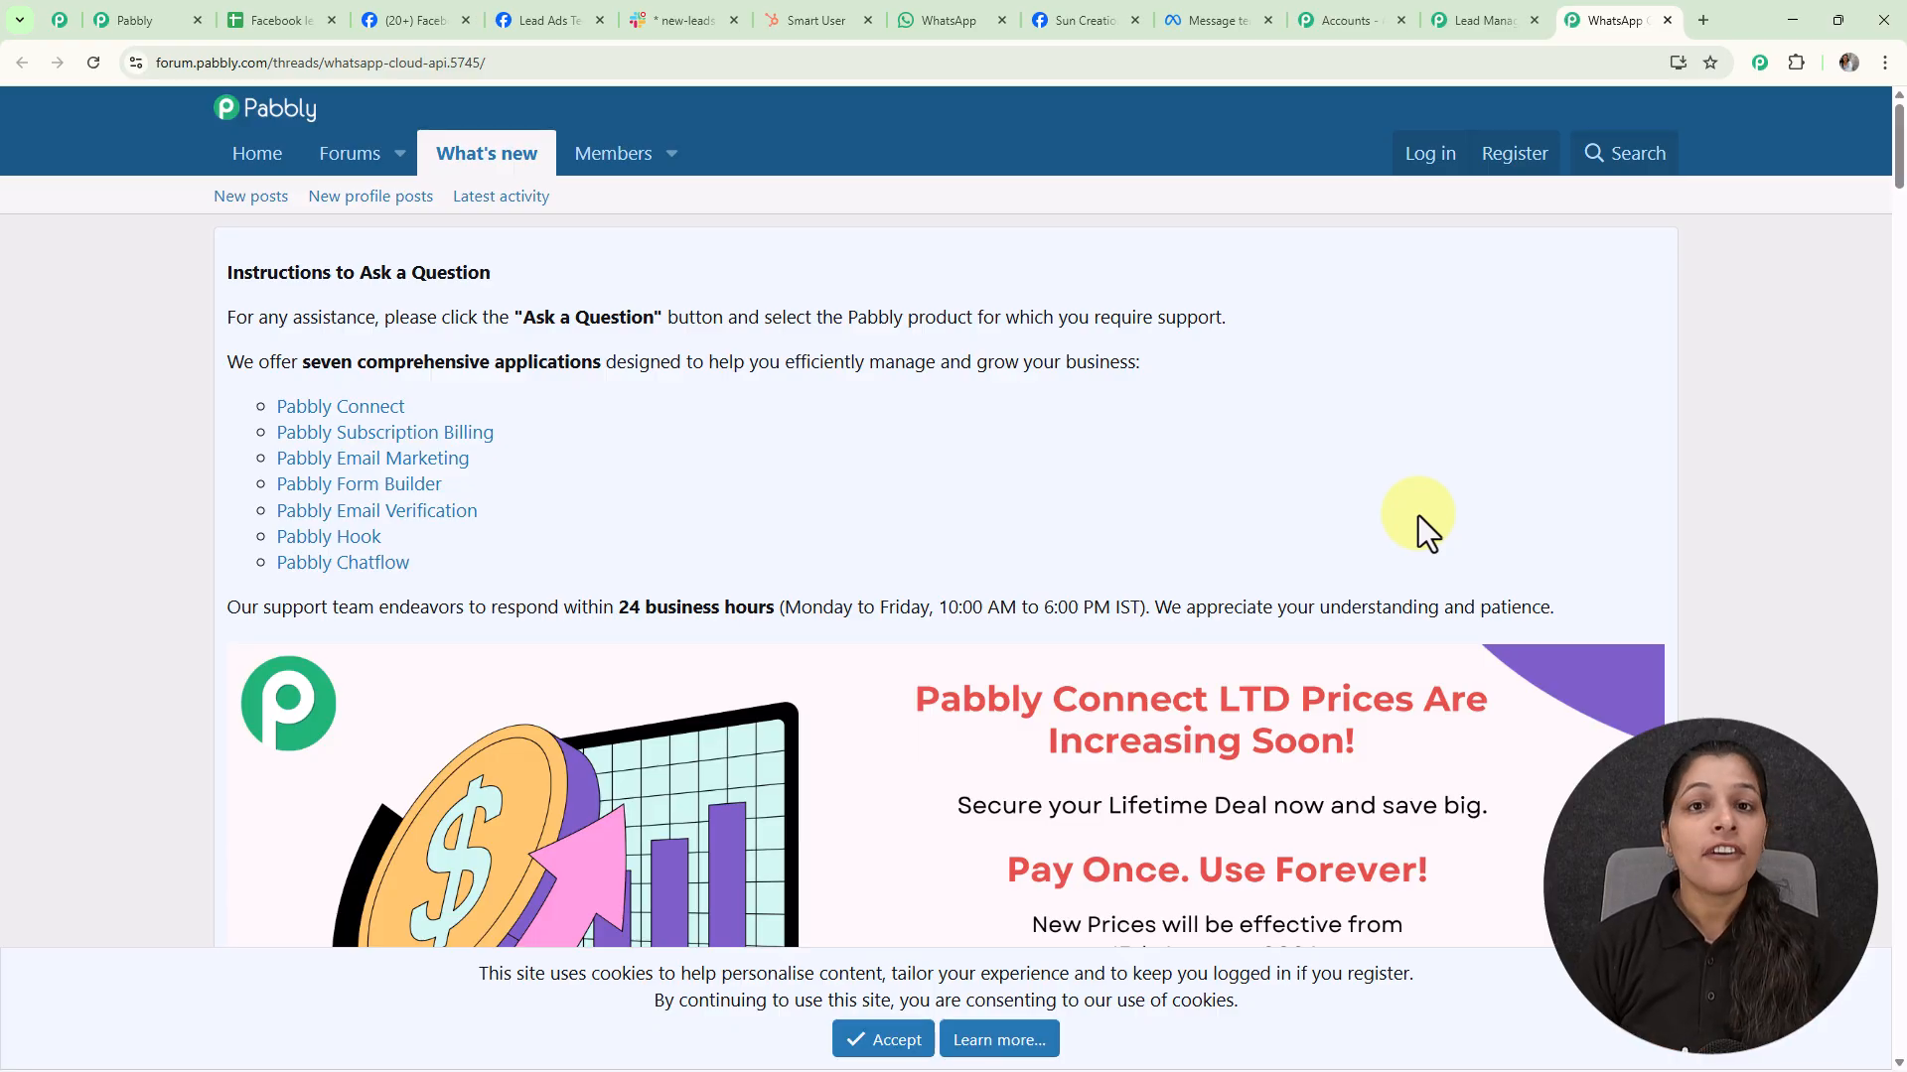
scroll(1301, 519, down, 10)
scroll(1150, 504, down, 1)
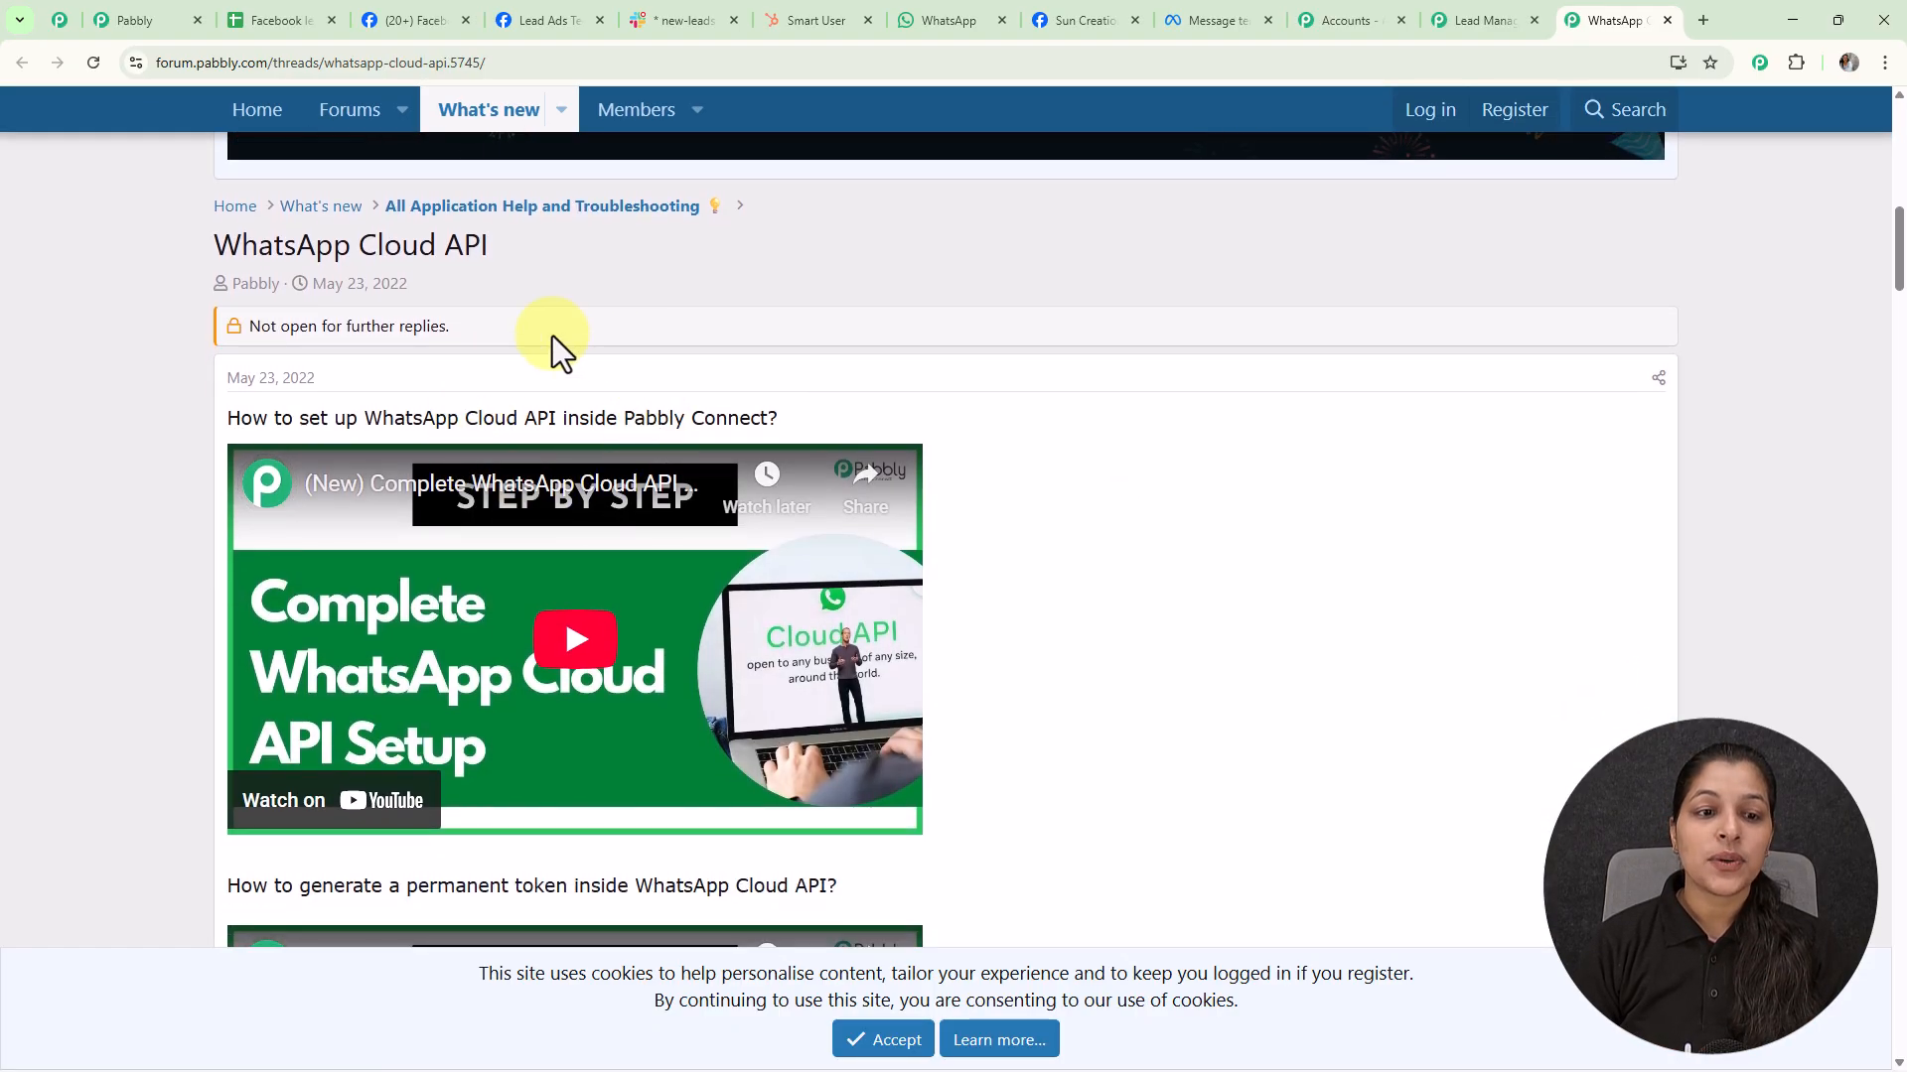
scroll(953, 462, down, 2)
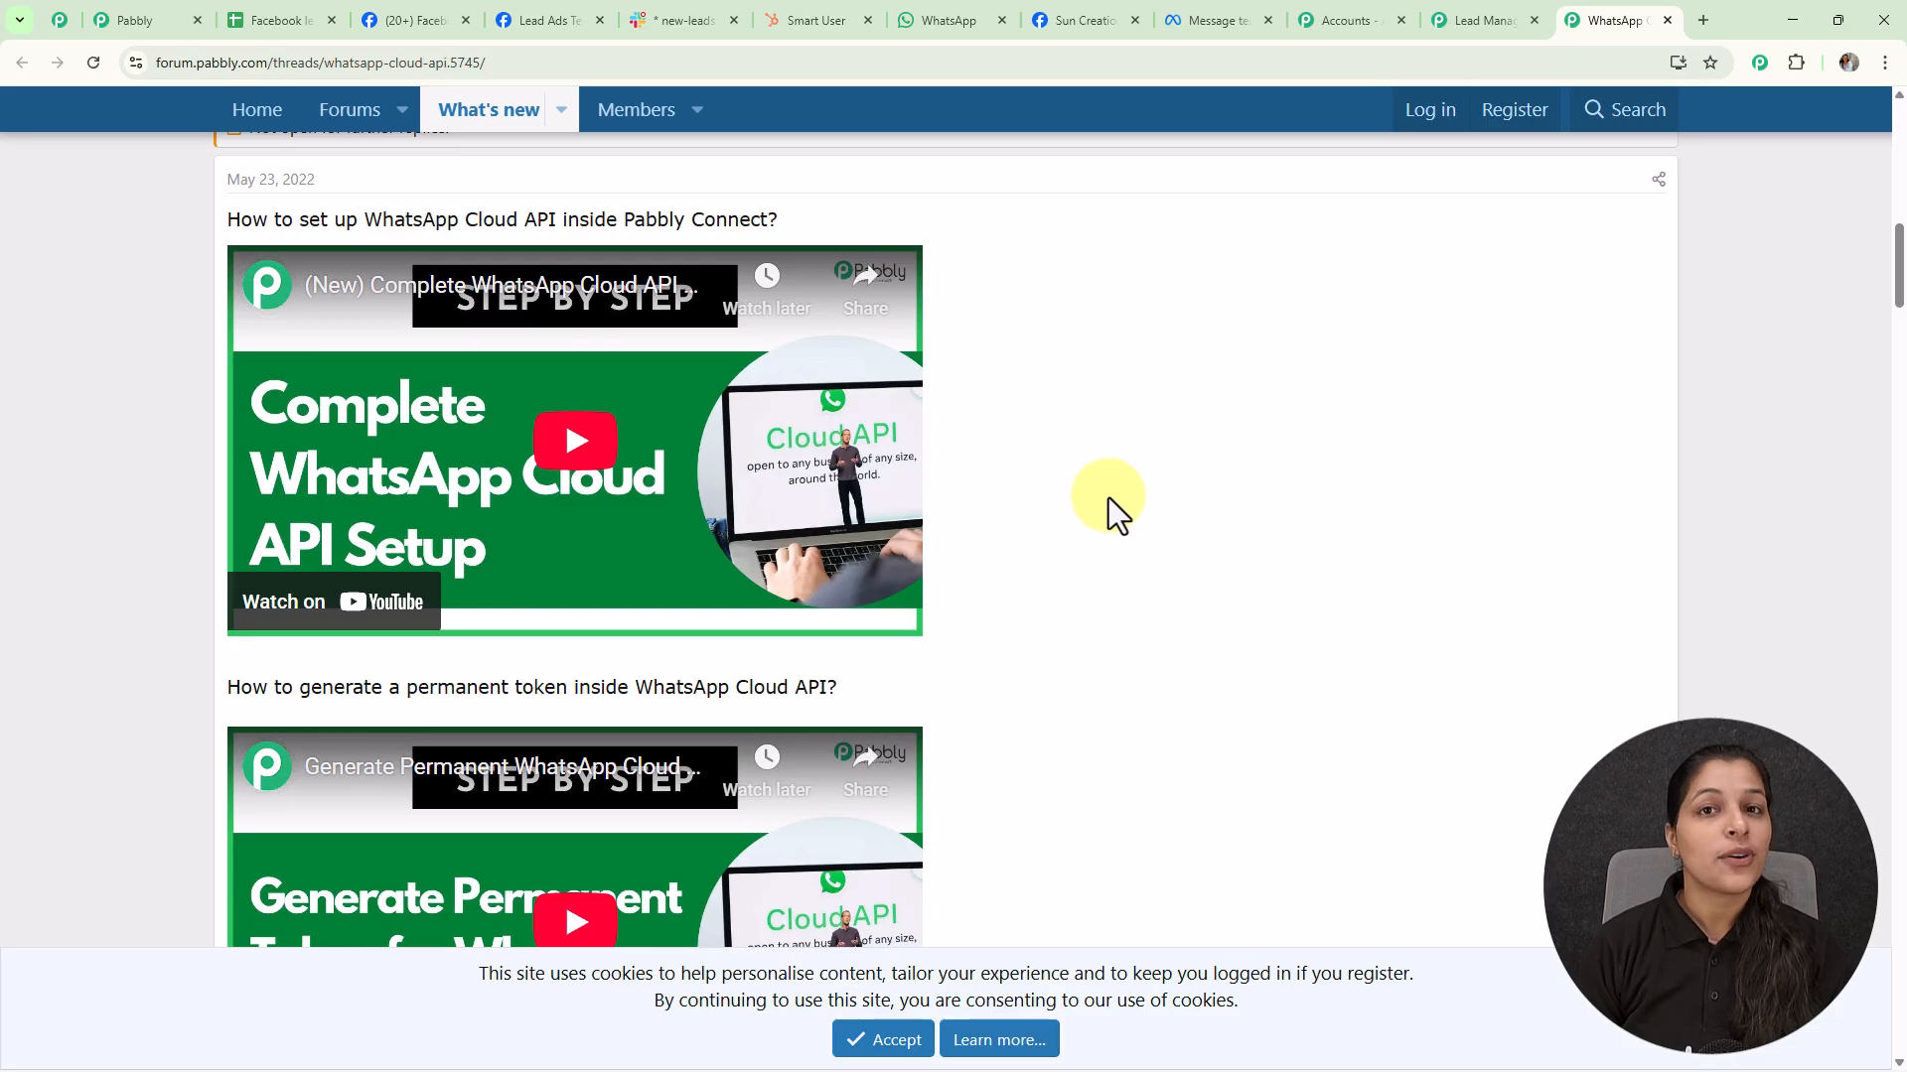
scroll(1108, 497, down, 5)
scroll(1108, 498, up, 5)
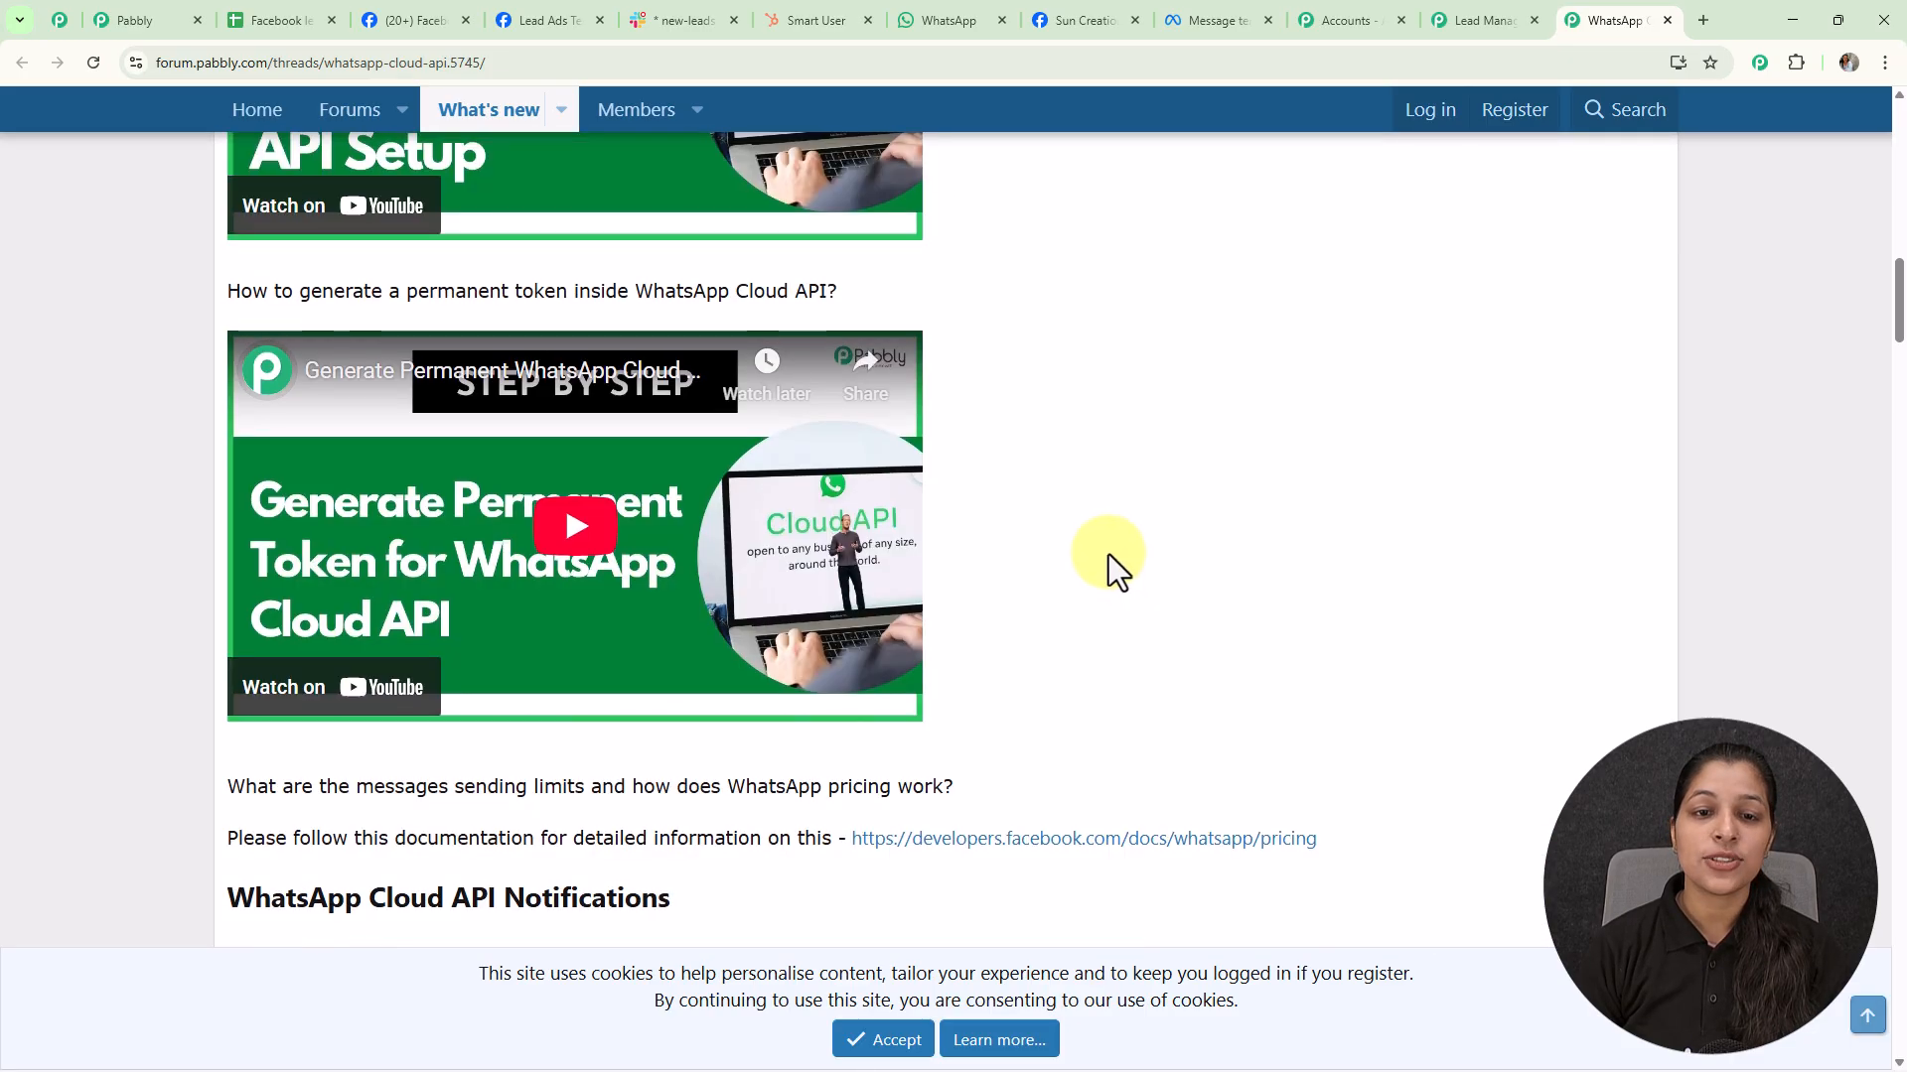
scroll(979, 646, down, 12)
scroll(986, 653, down, 6)
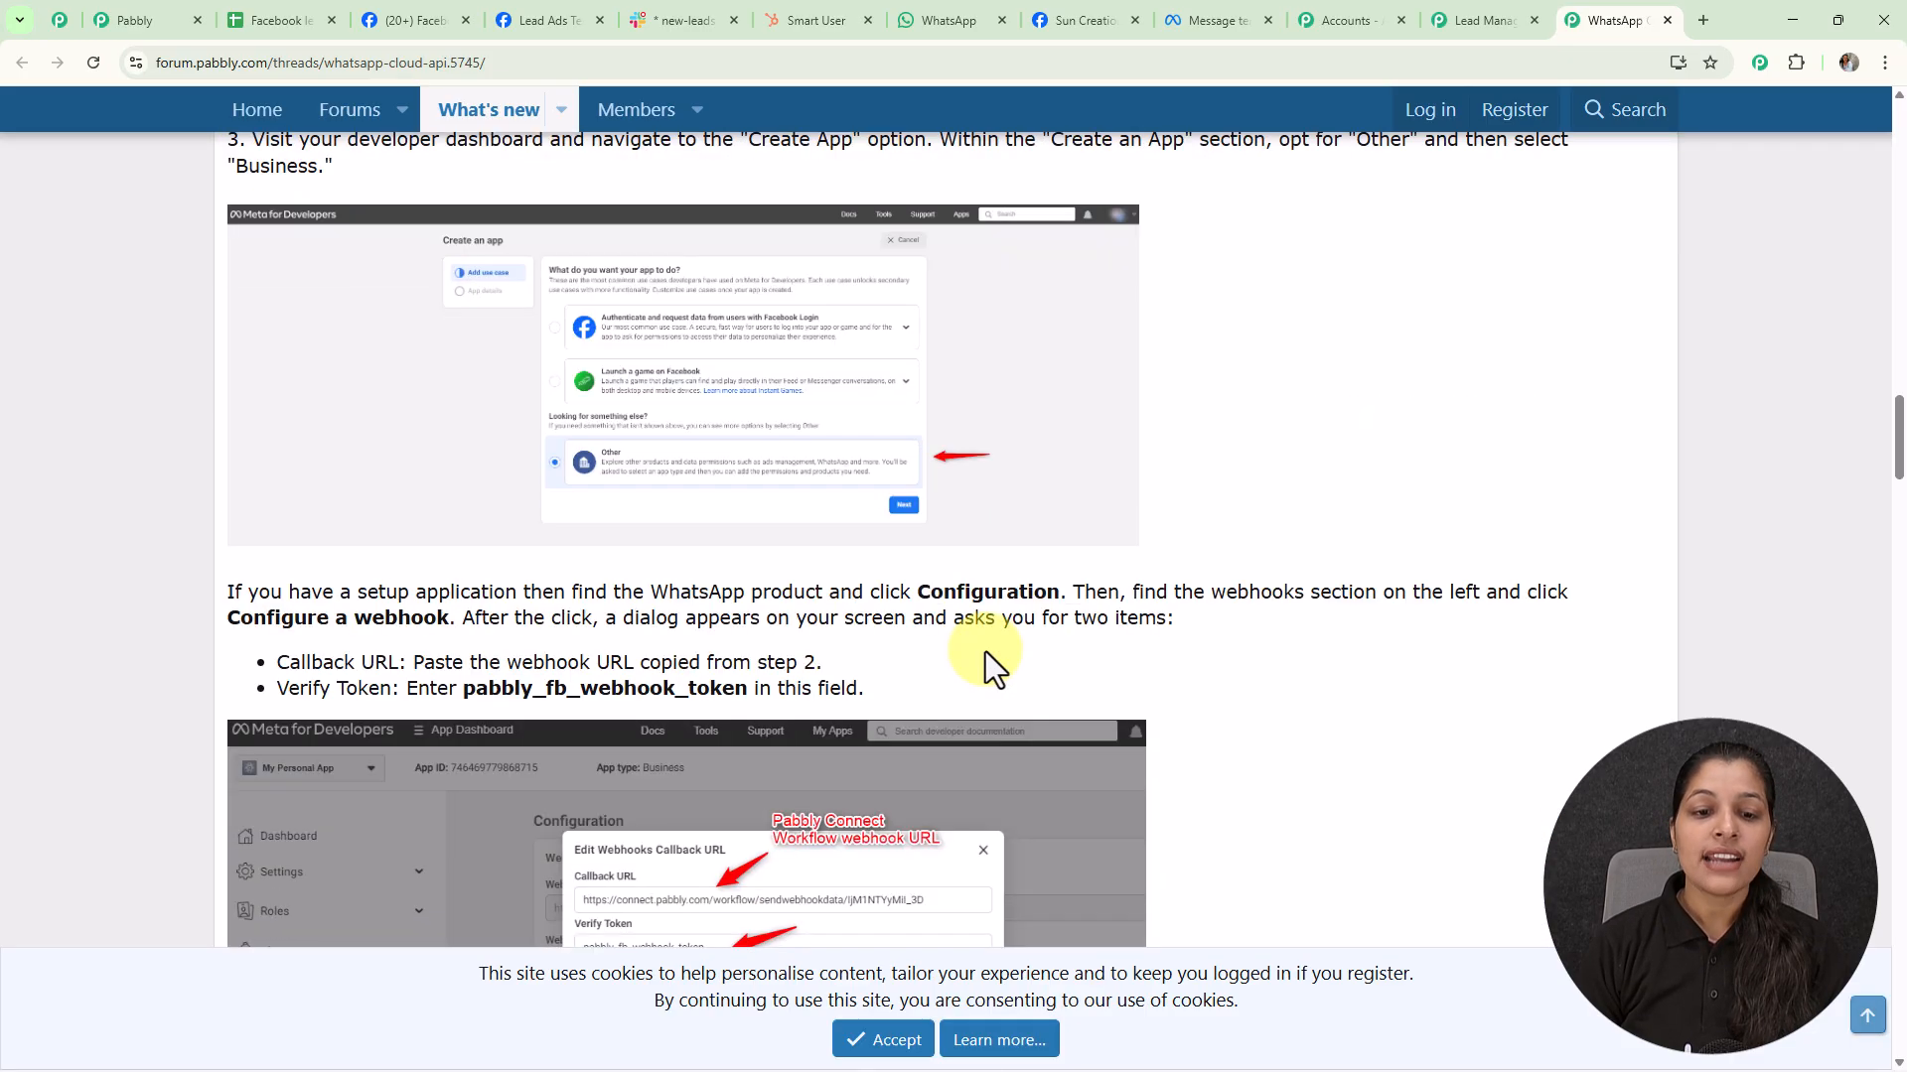
scroll(983, 651, down, 1)
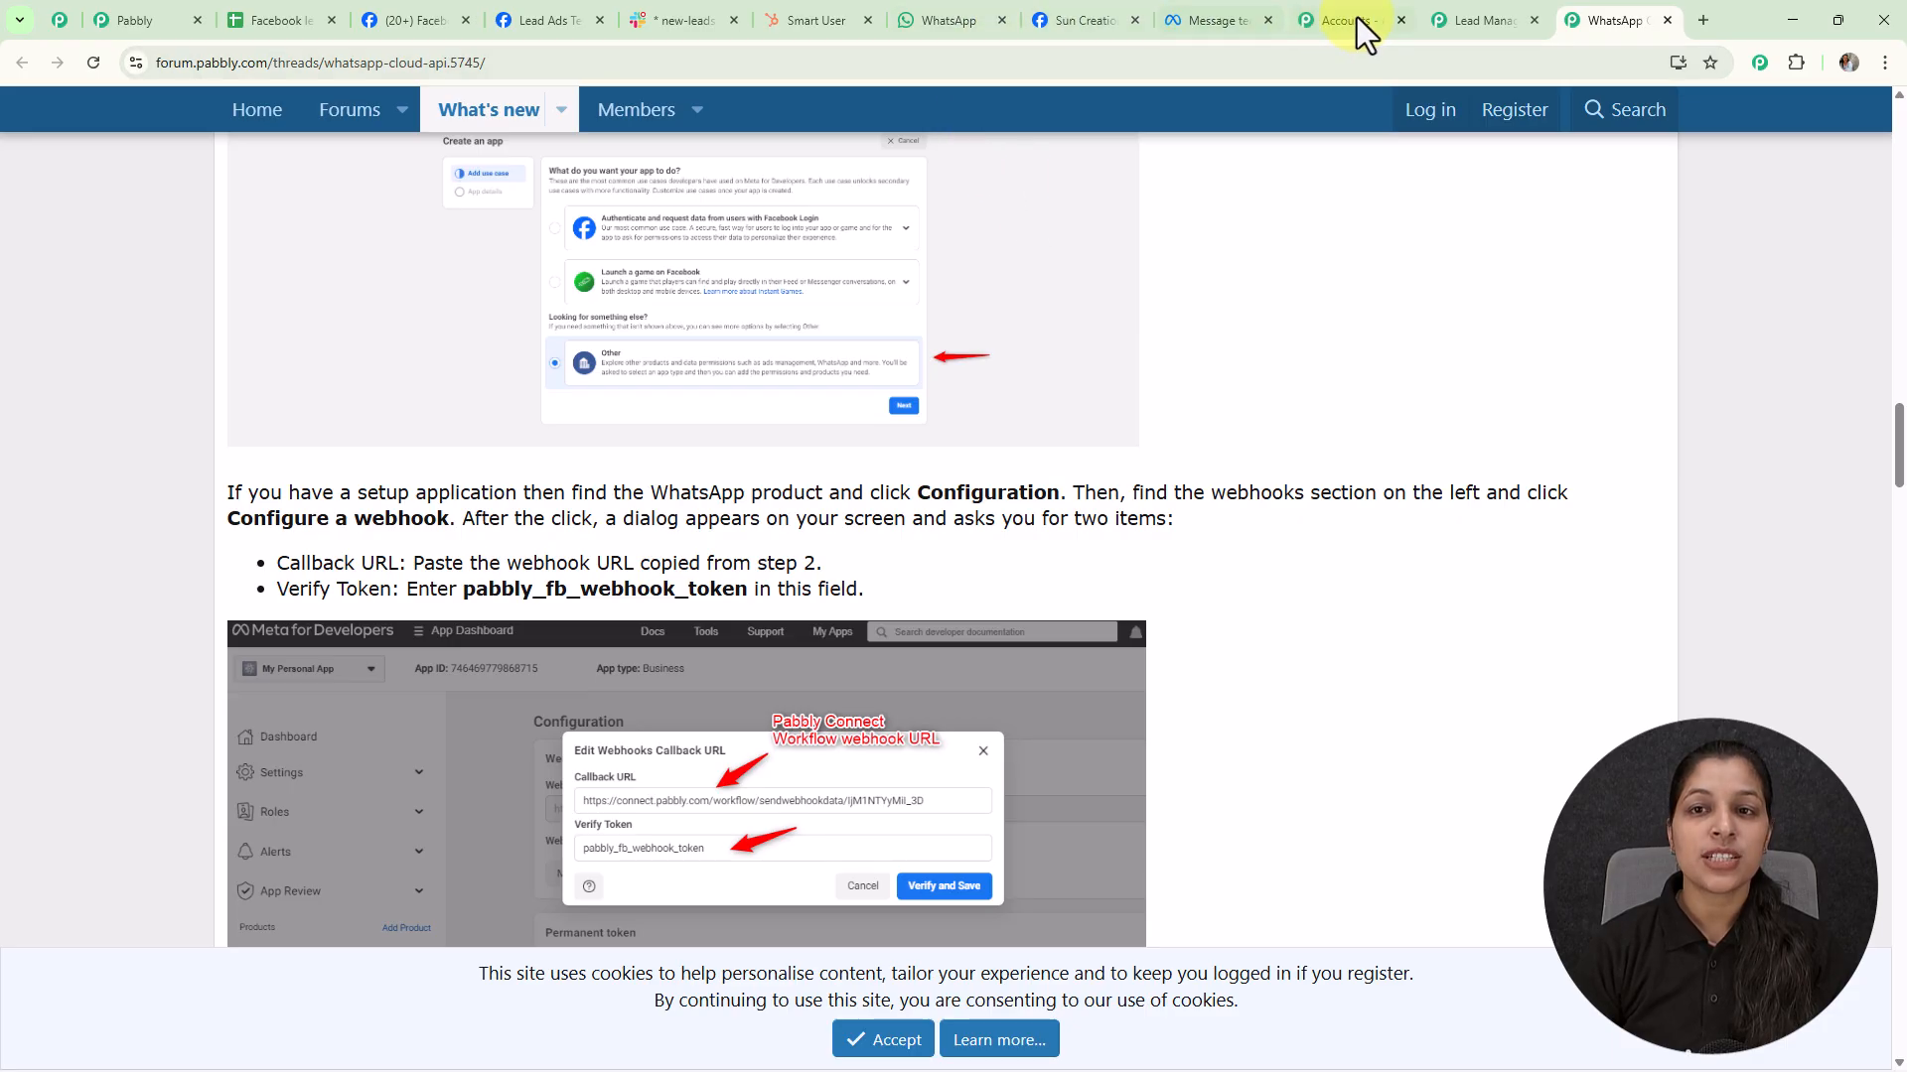
click(1080, 20)
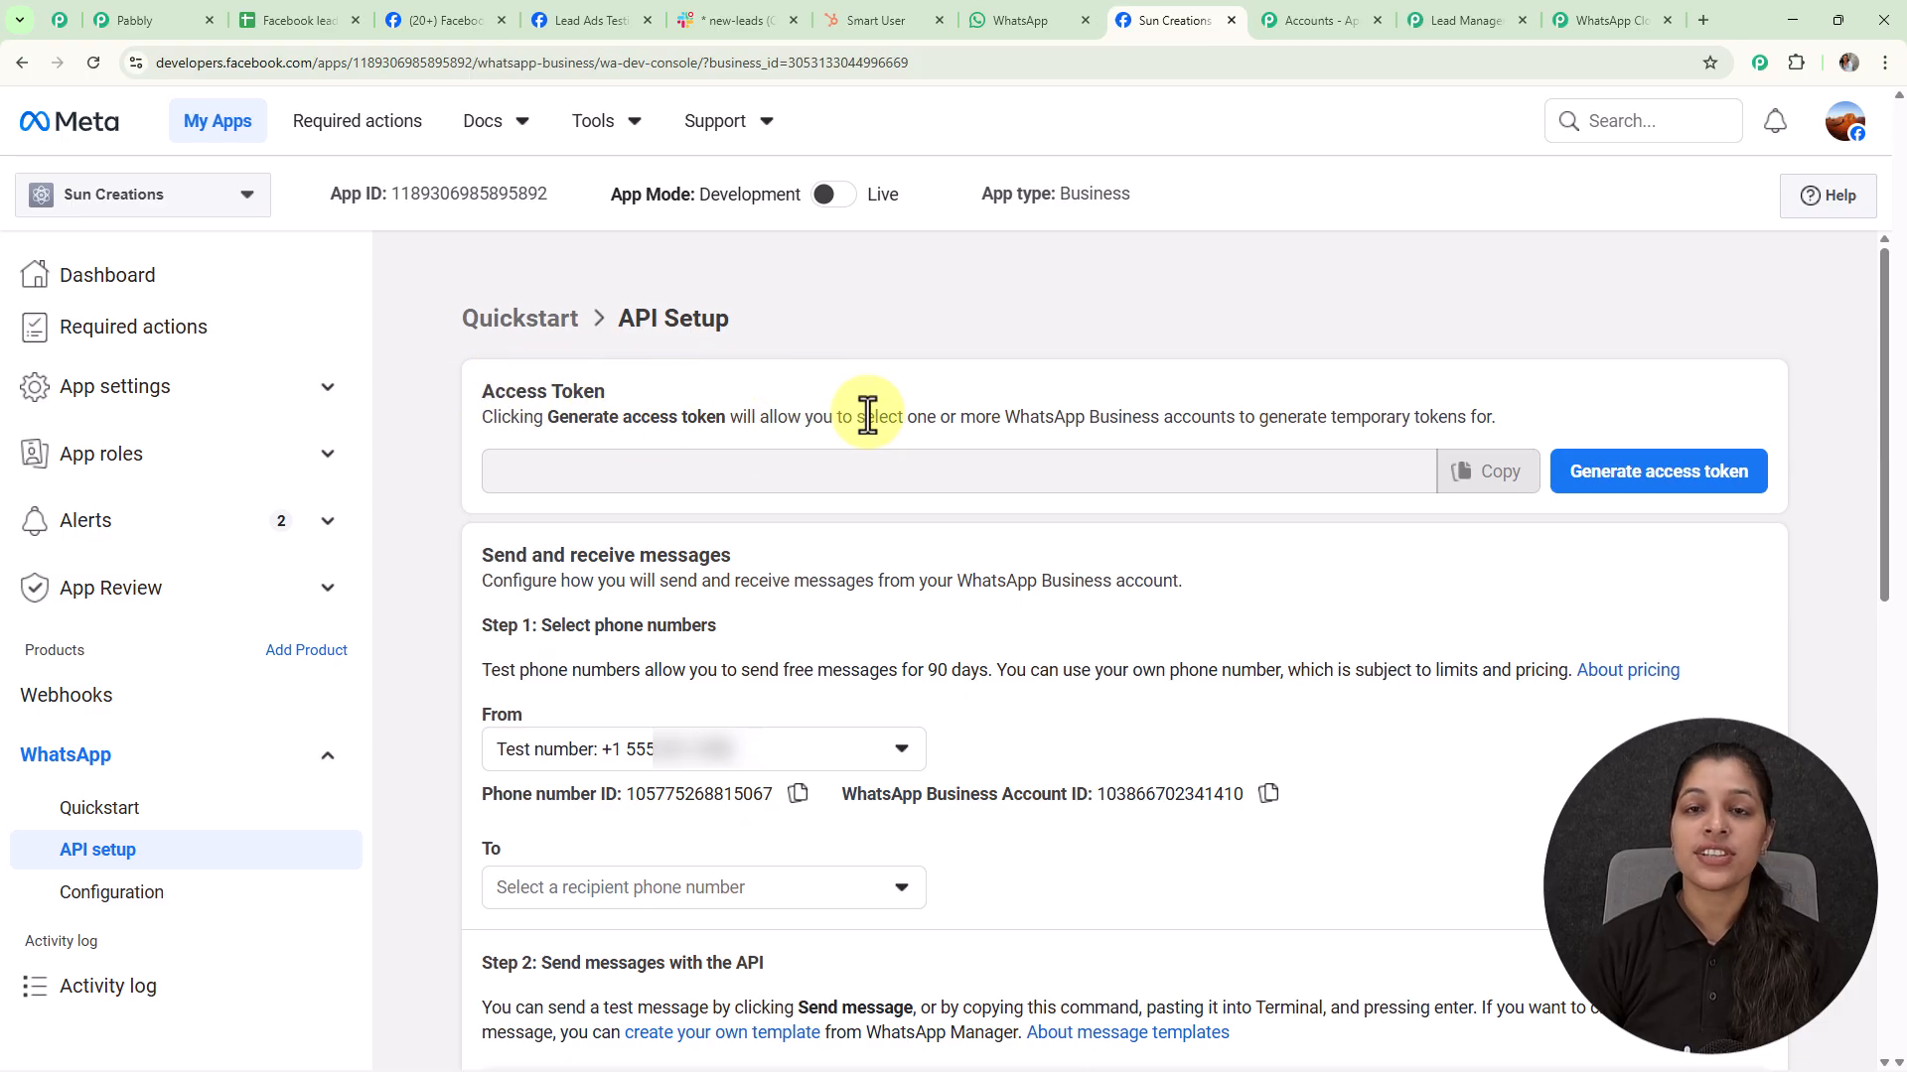
Generate a new temporary WhatsApp access token on Meta's API Setup page, approving access
click(1574, 471)
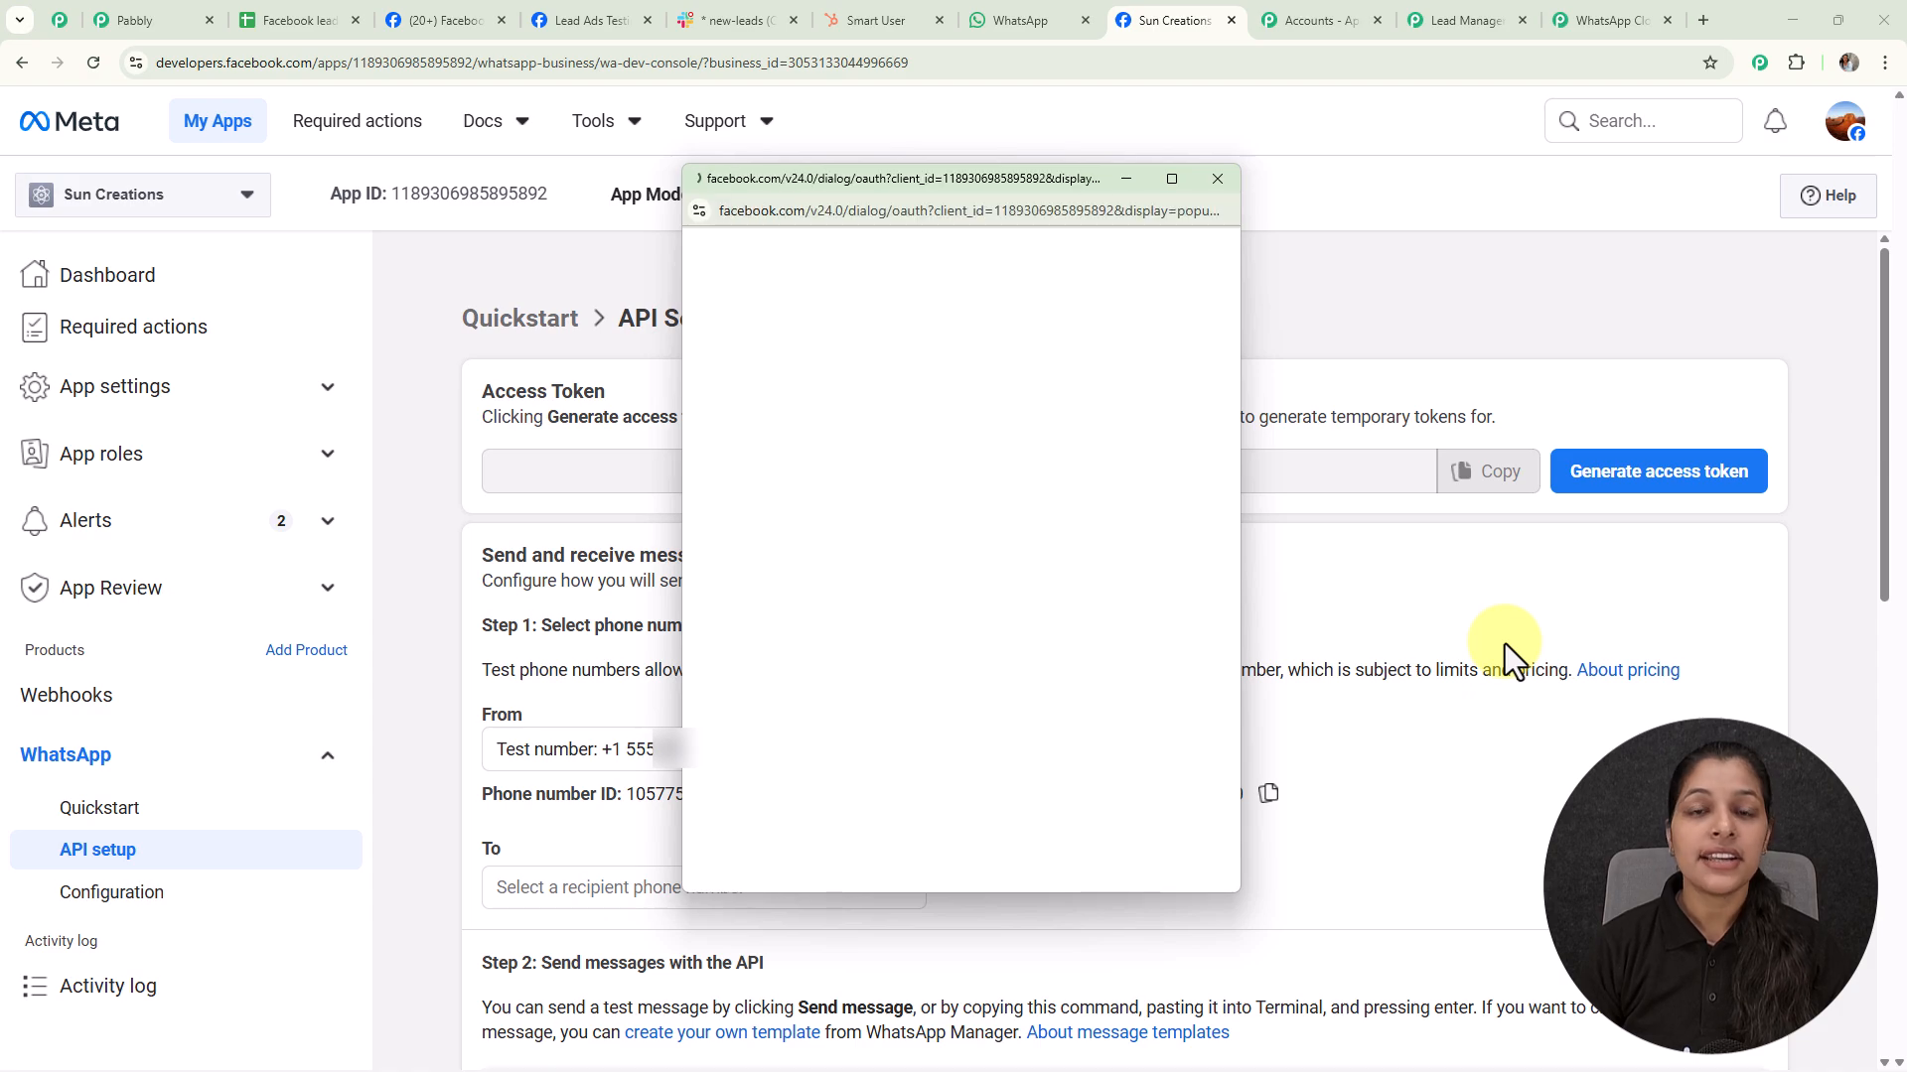
click(1189, 988)
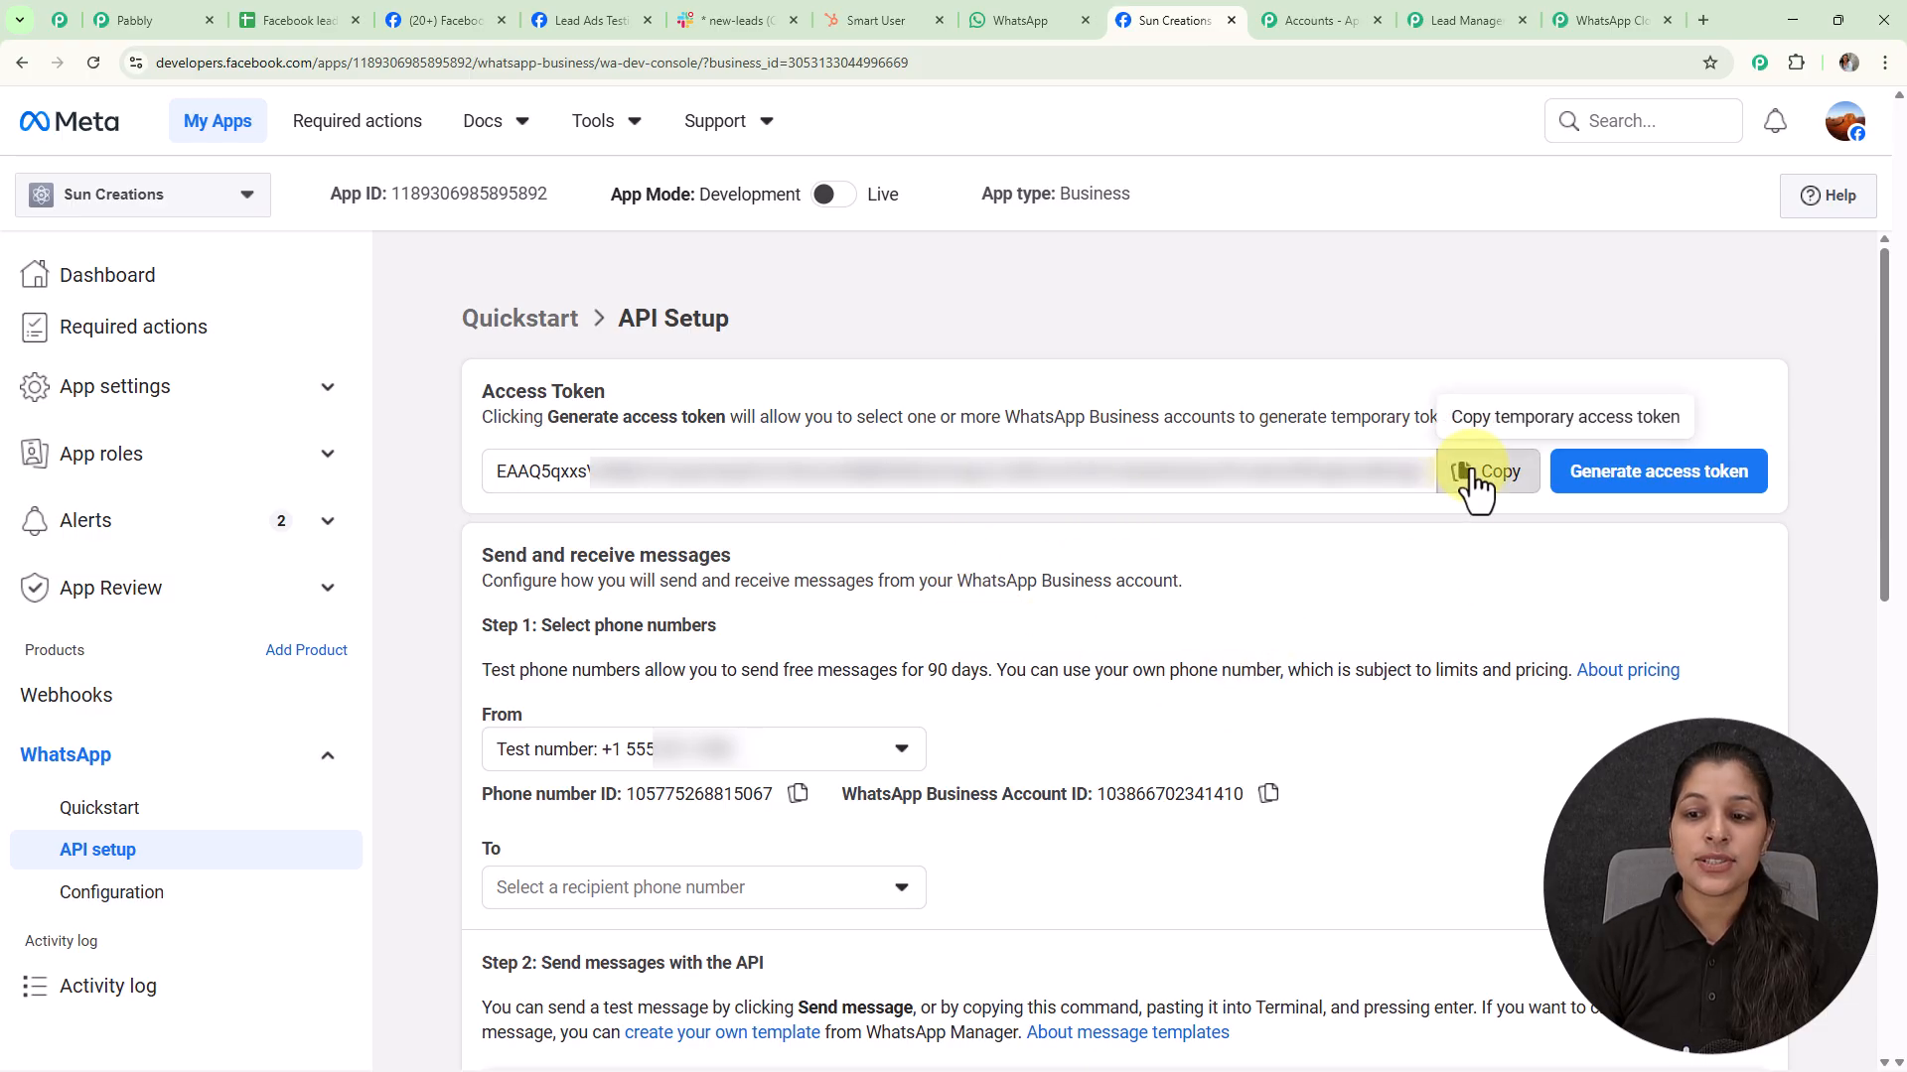
Fill the Pabbly Token and Phone Number ID fields with values from Meta's API Setup page
click(1445, 22)
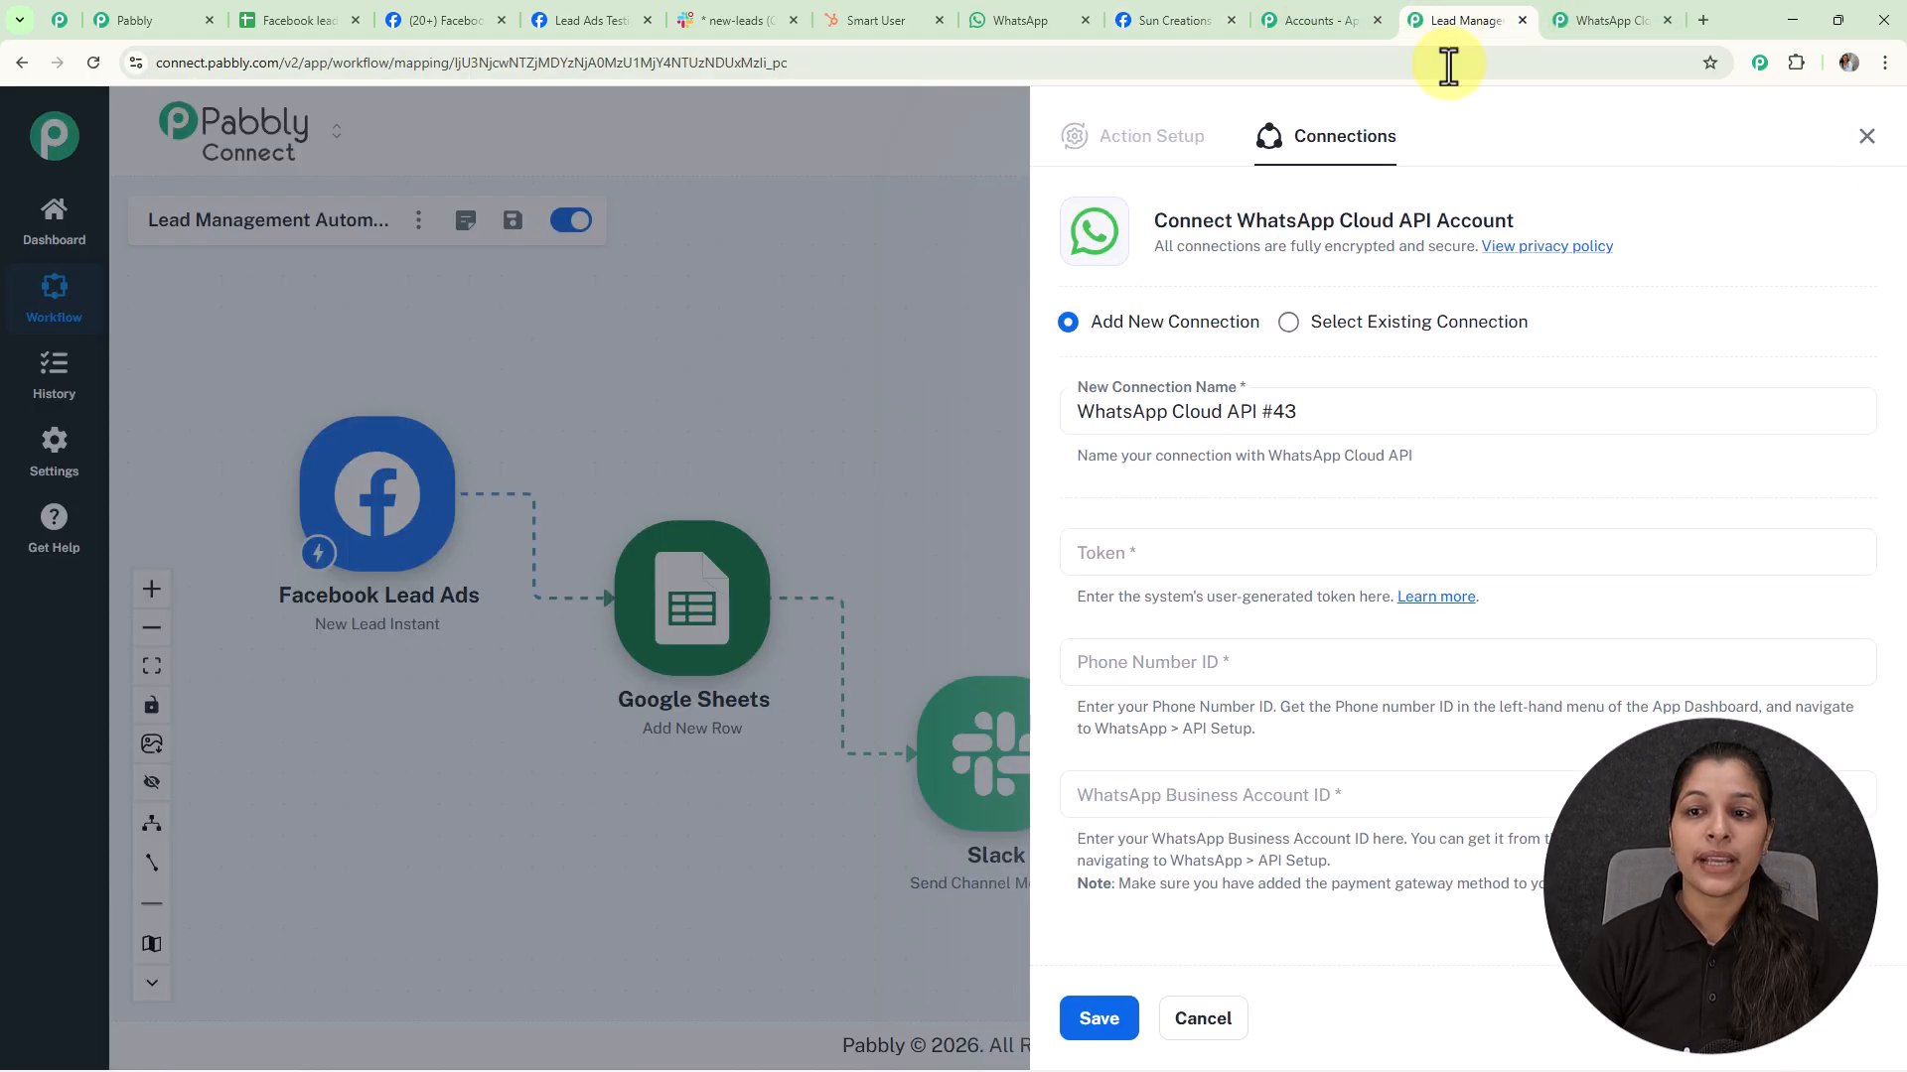
click(1239, 548)
key(ctrl+v)
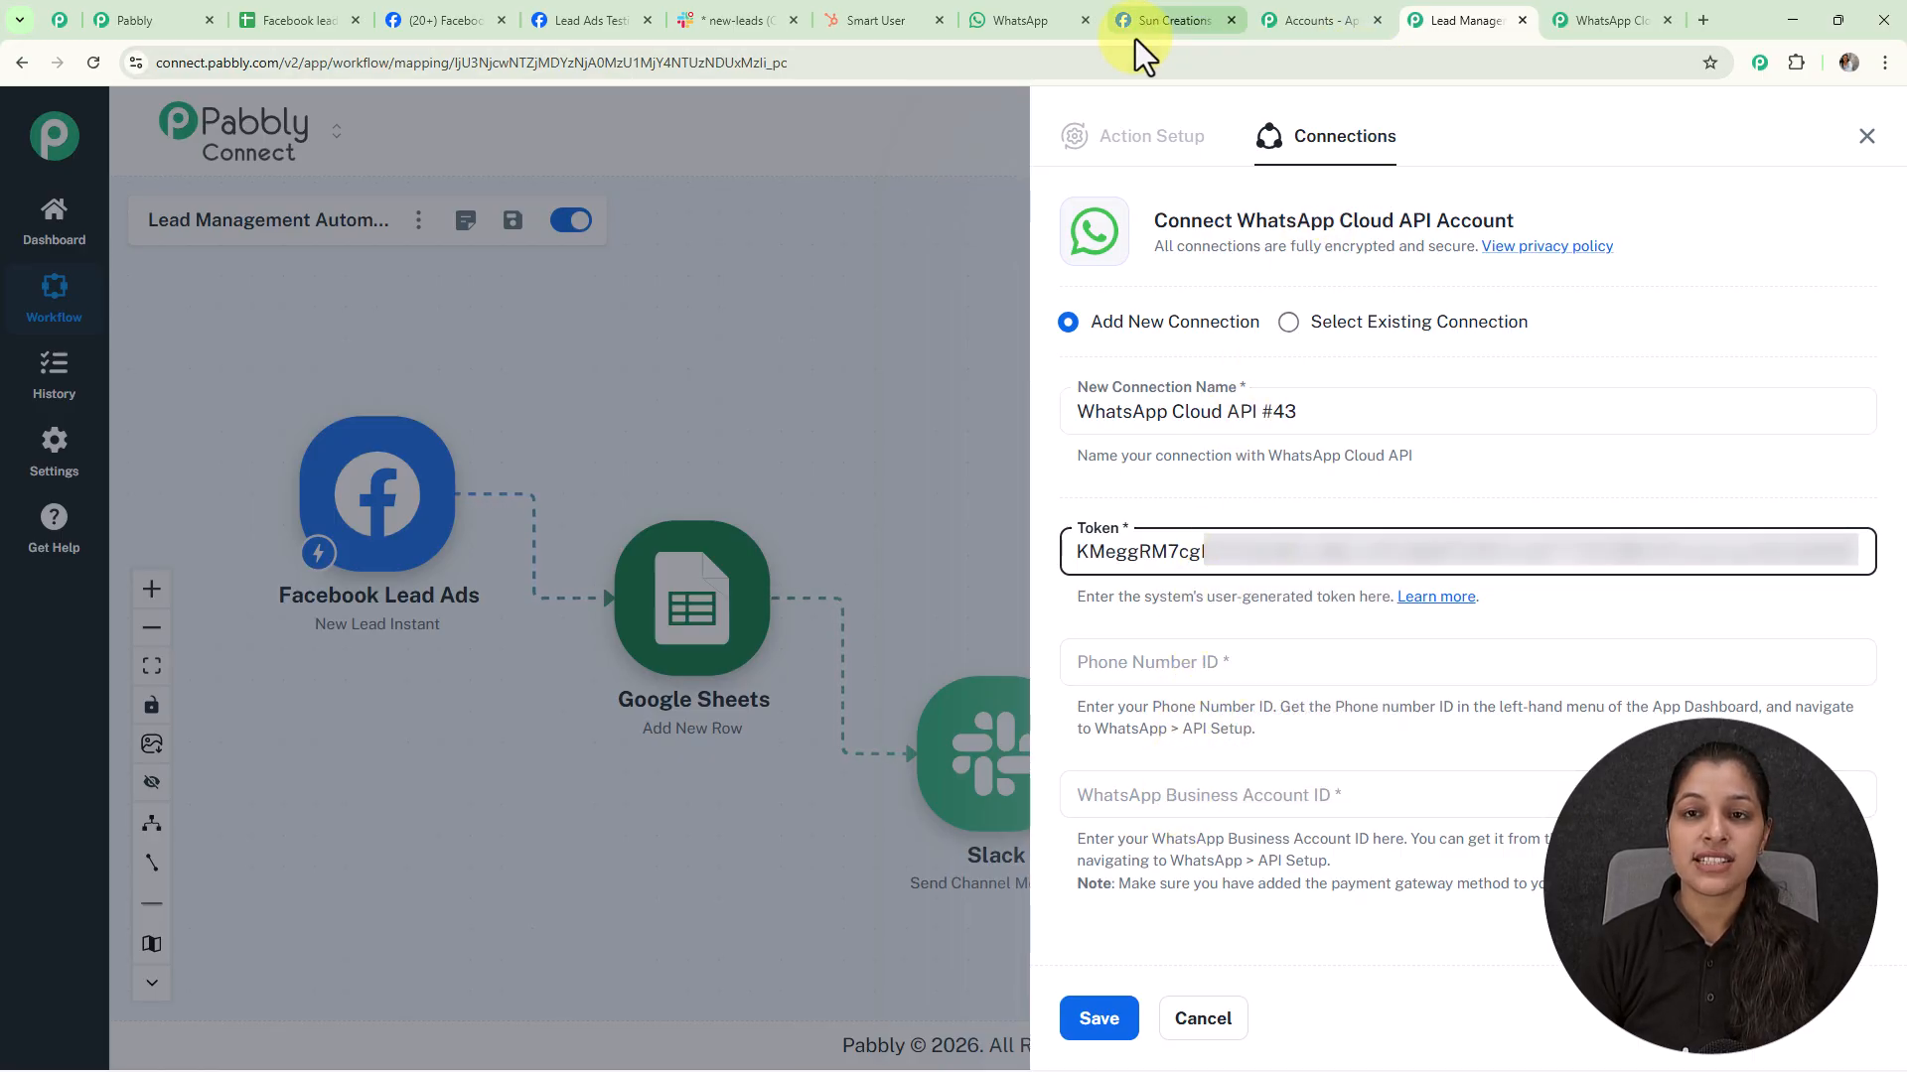
click(1154, 21)
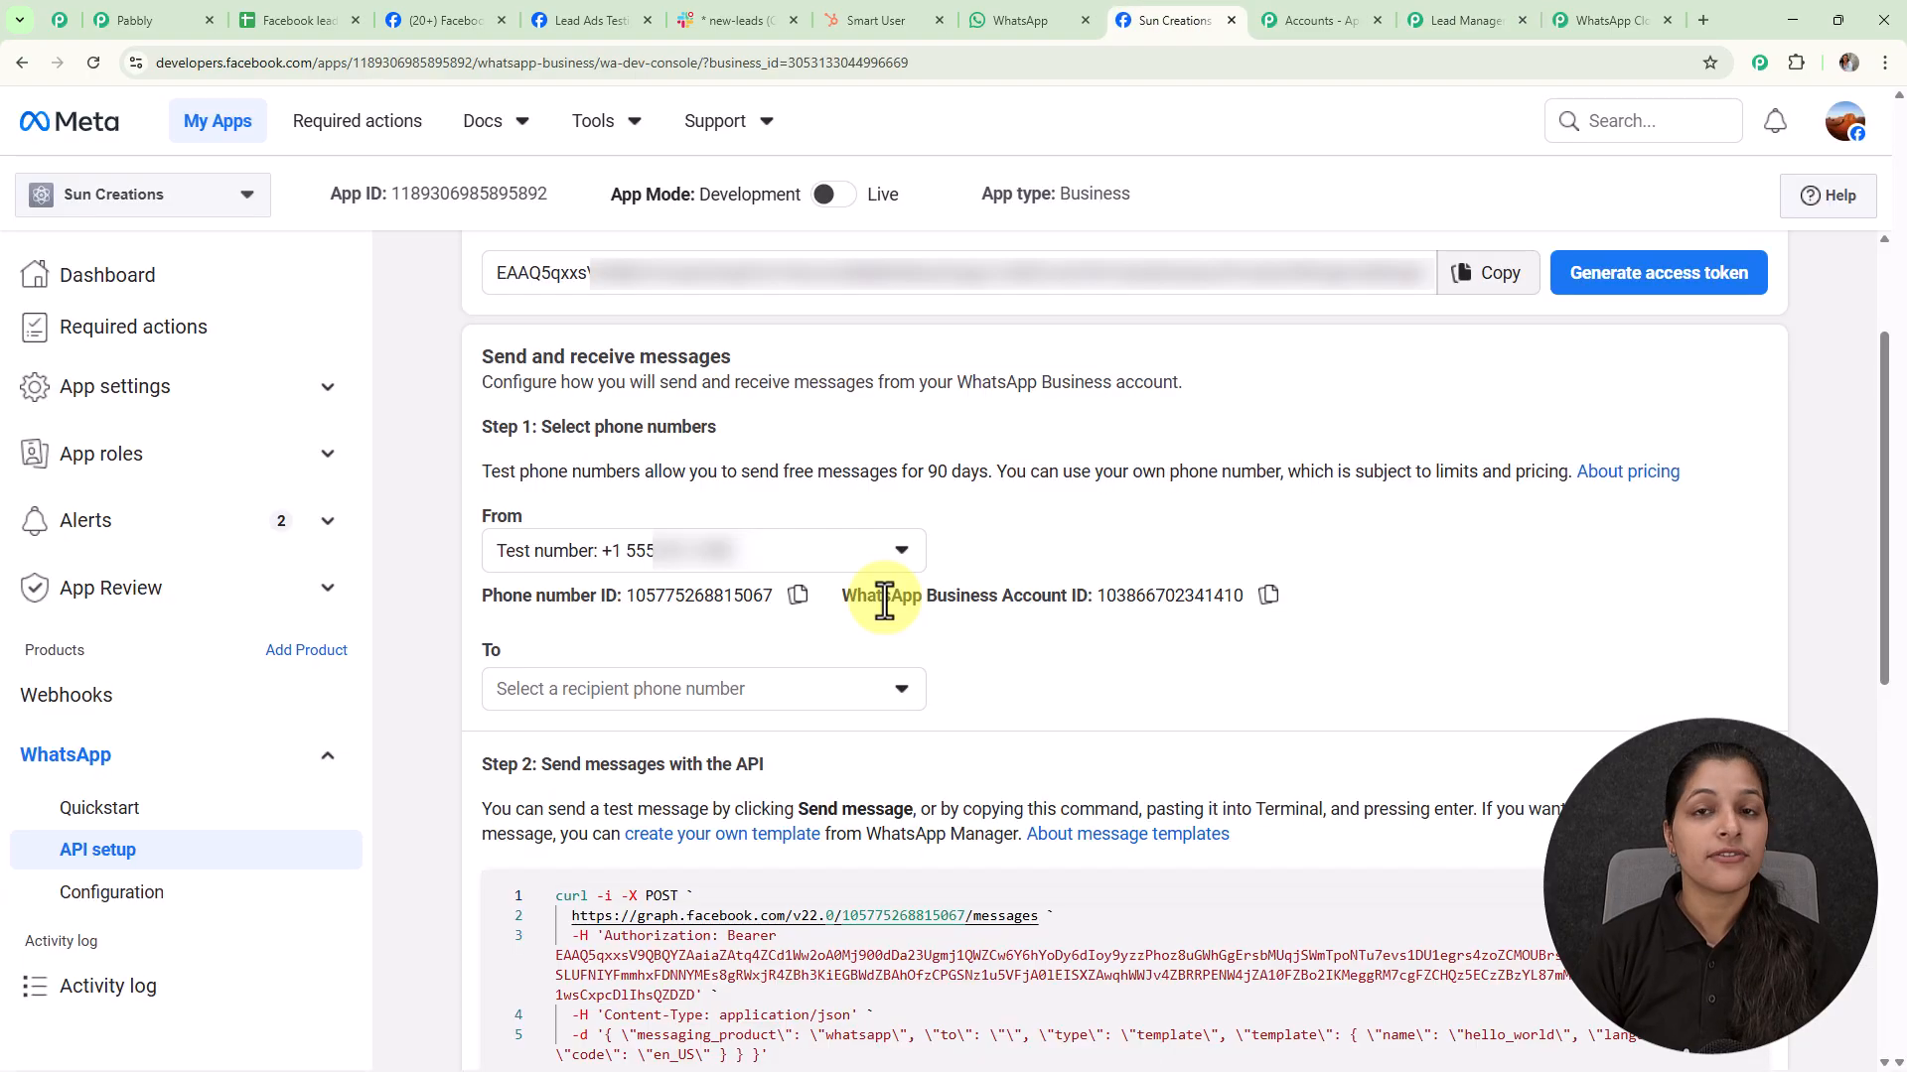
click(798, 595)
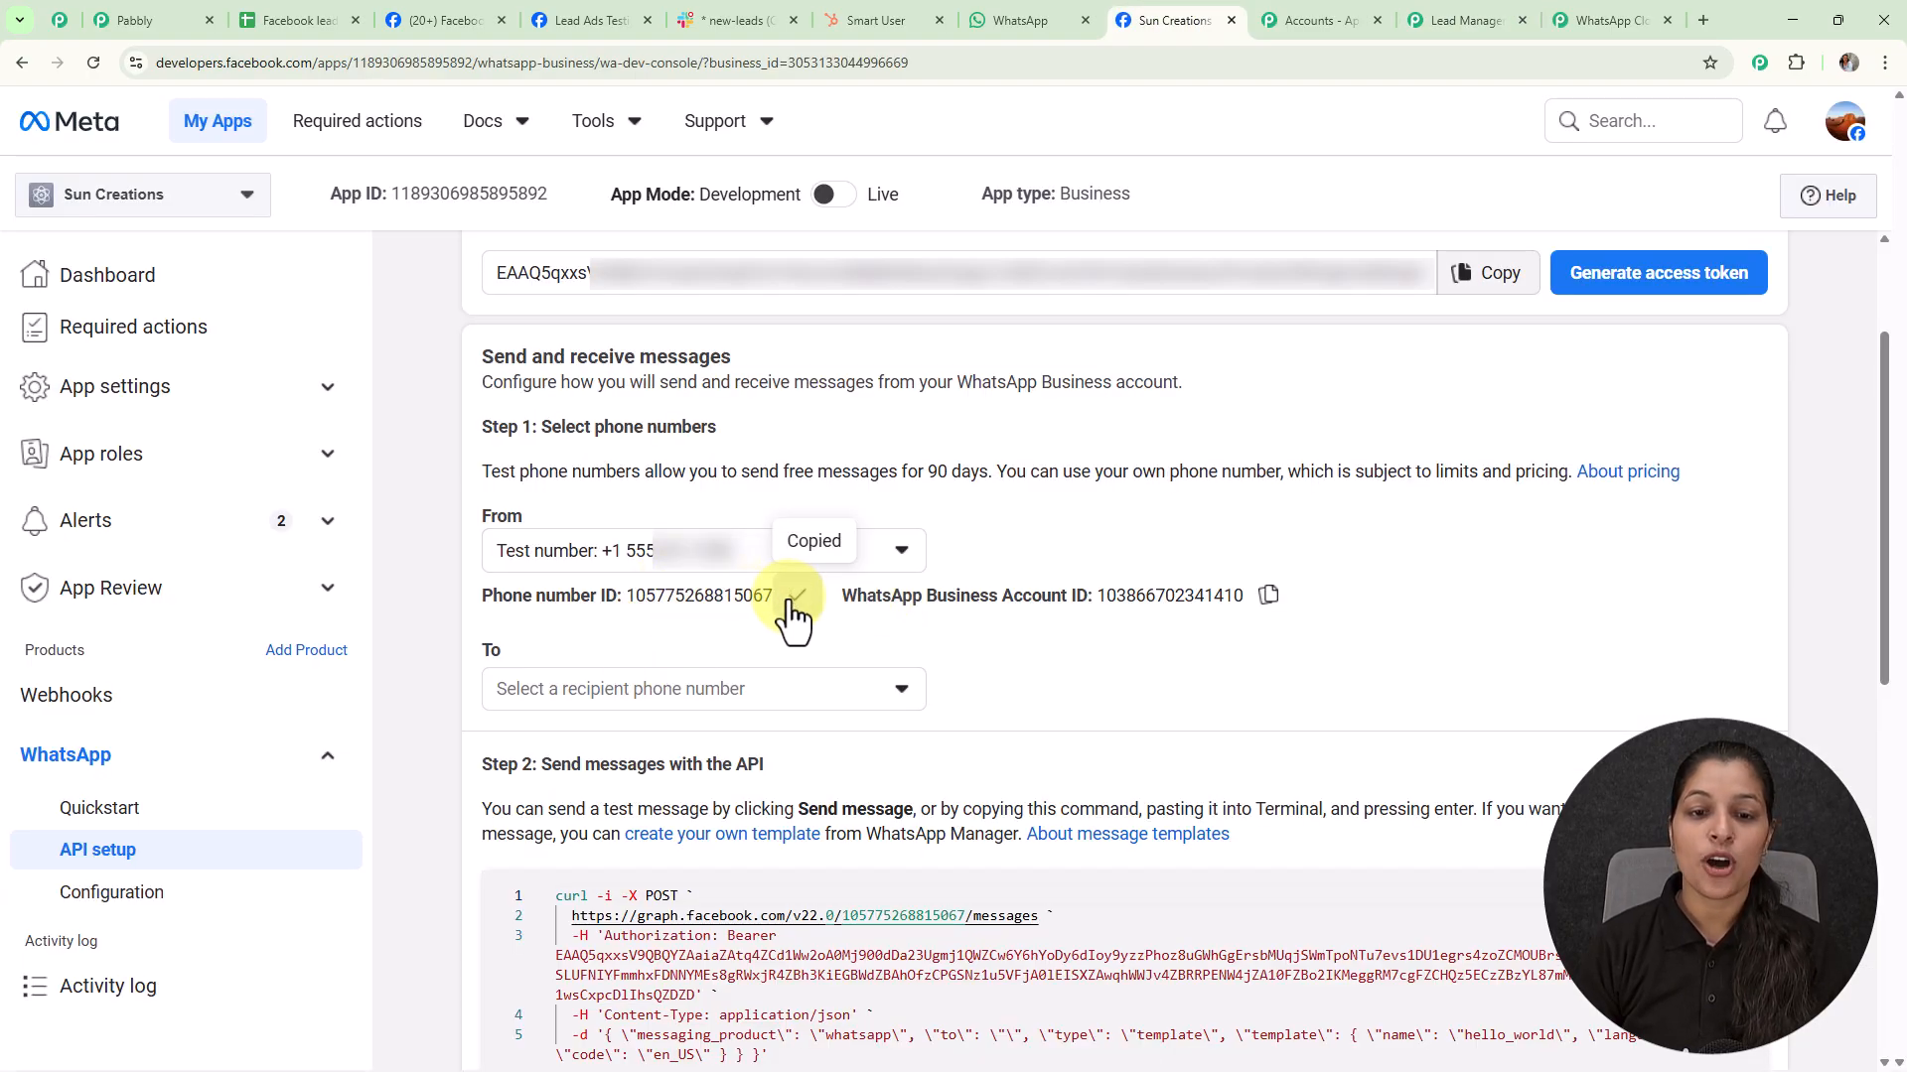
click(1462, 4)
click(1155, 655)
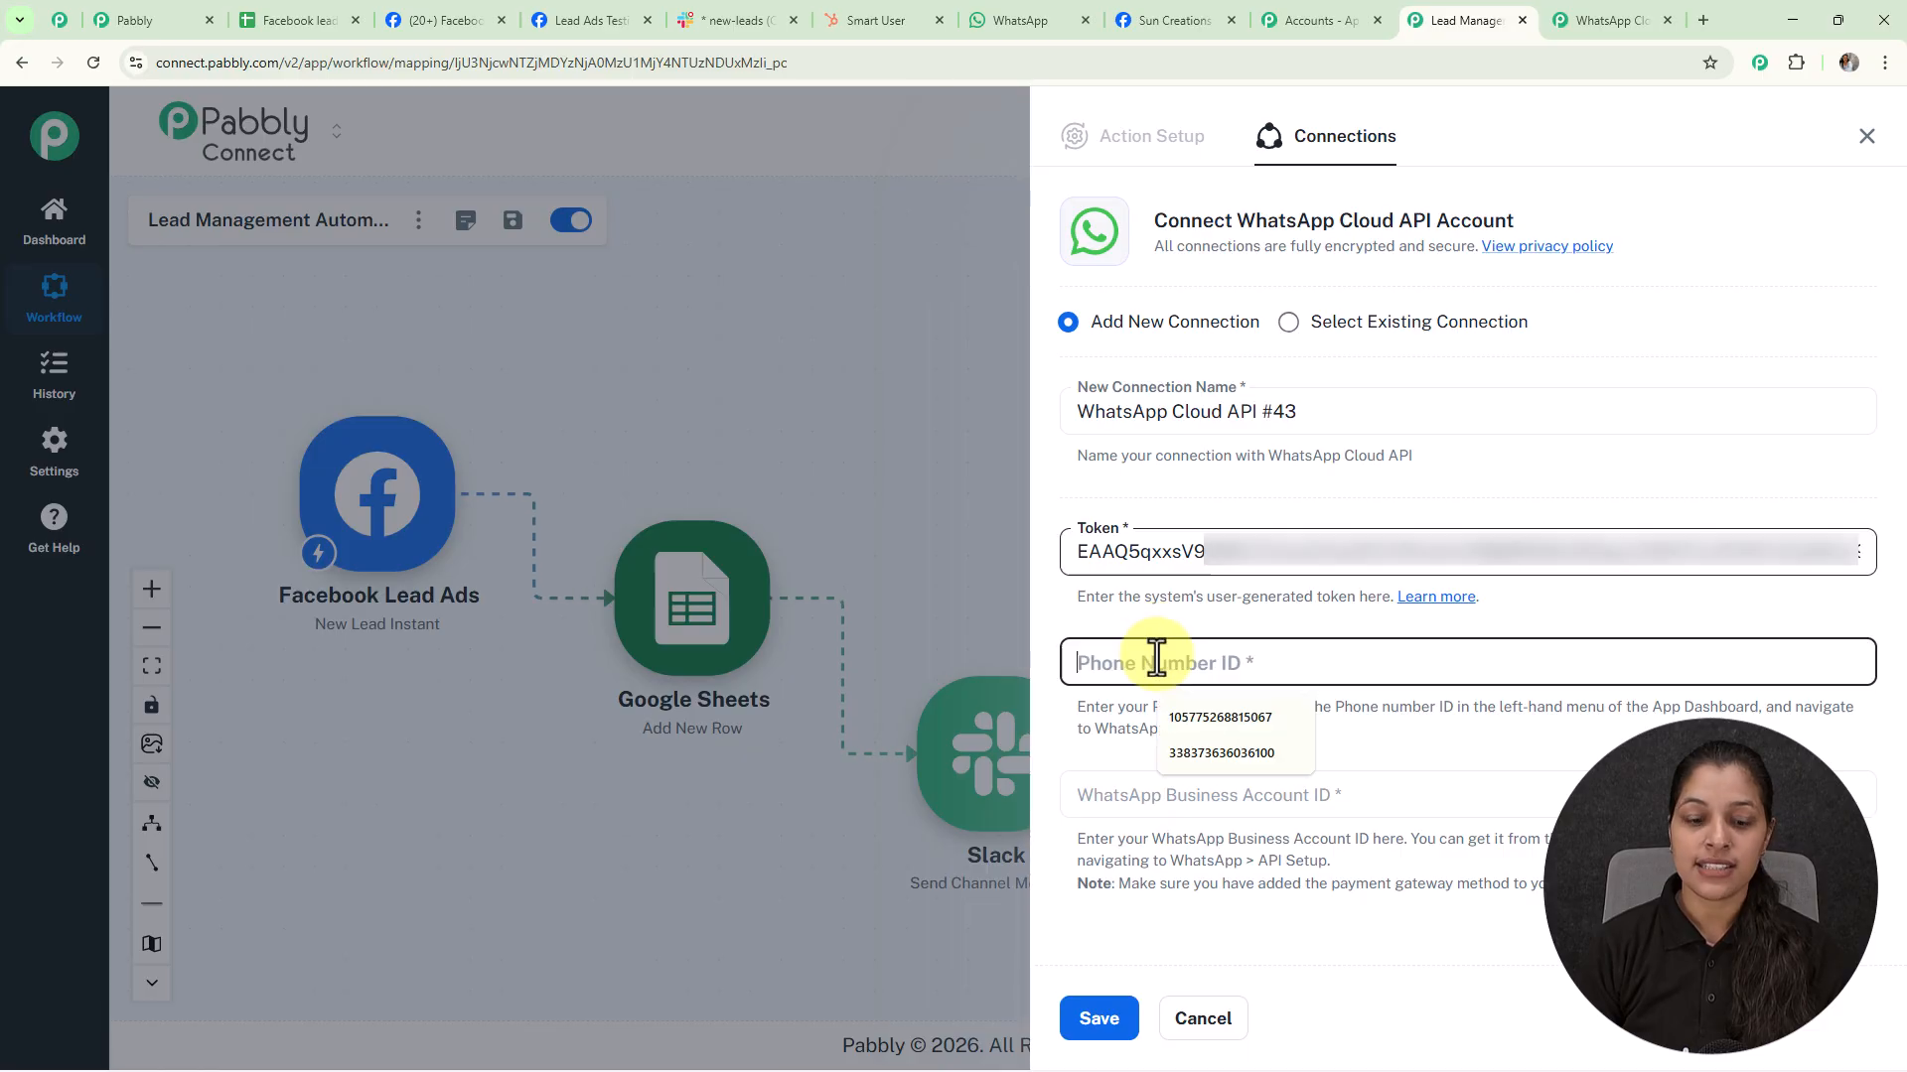
key(ctrl+v)
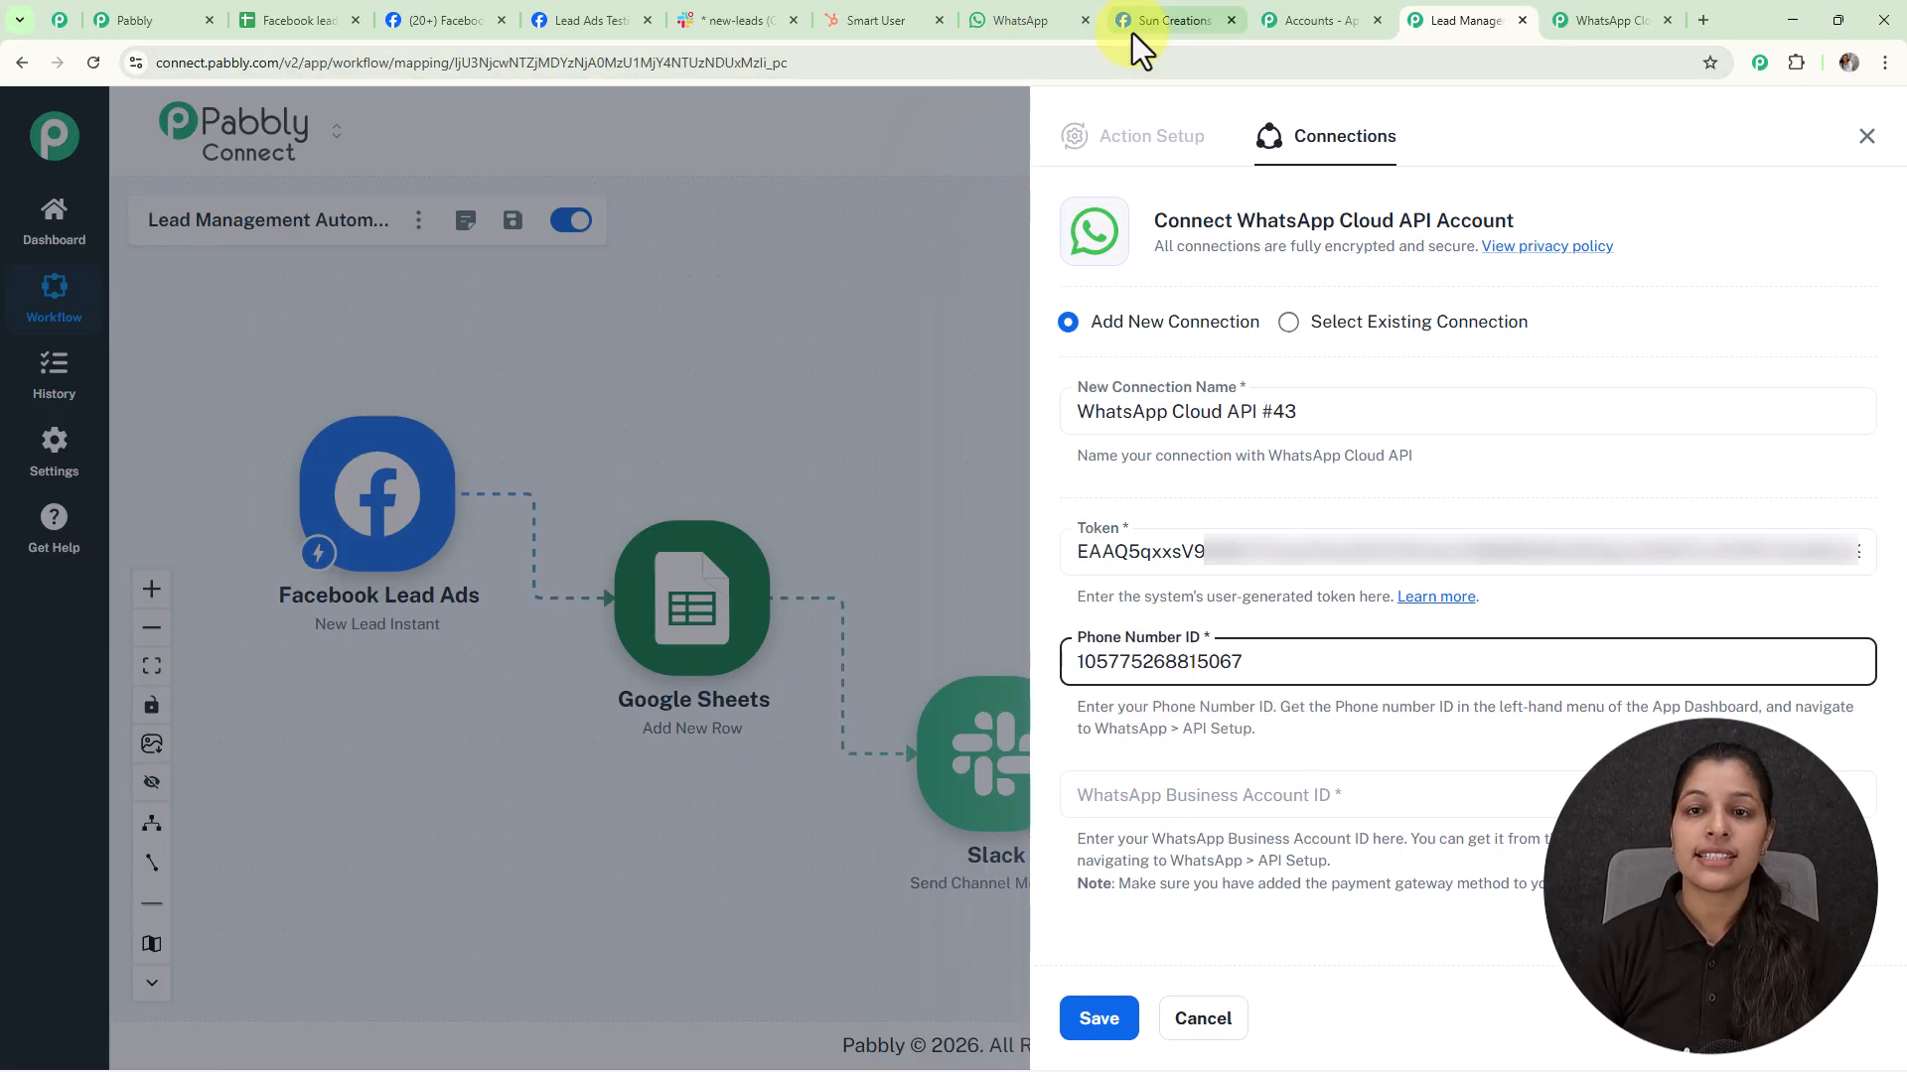
Add the WhatsApp Business Account ID from Meta and save the connection
click(1150, 25)
click(1268, 595)
click(1459, 20)
click(1231, 793)
key(ctrl+v)
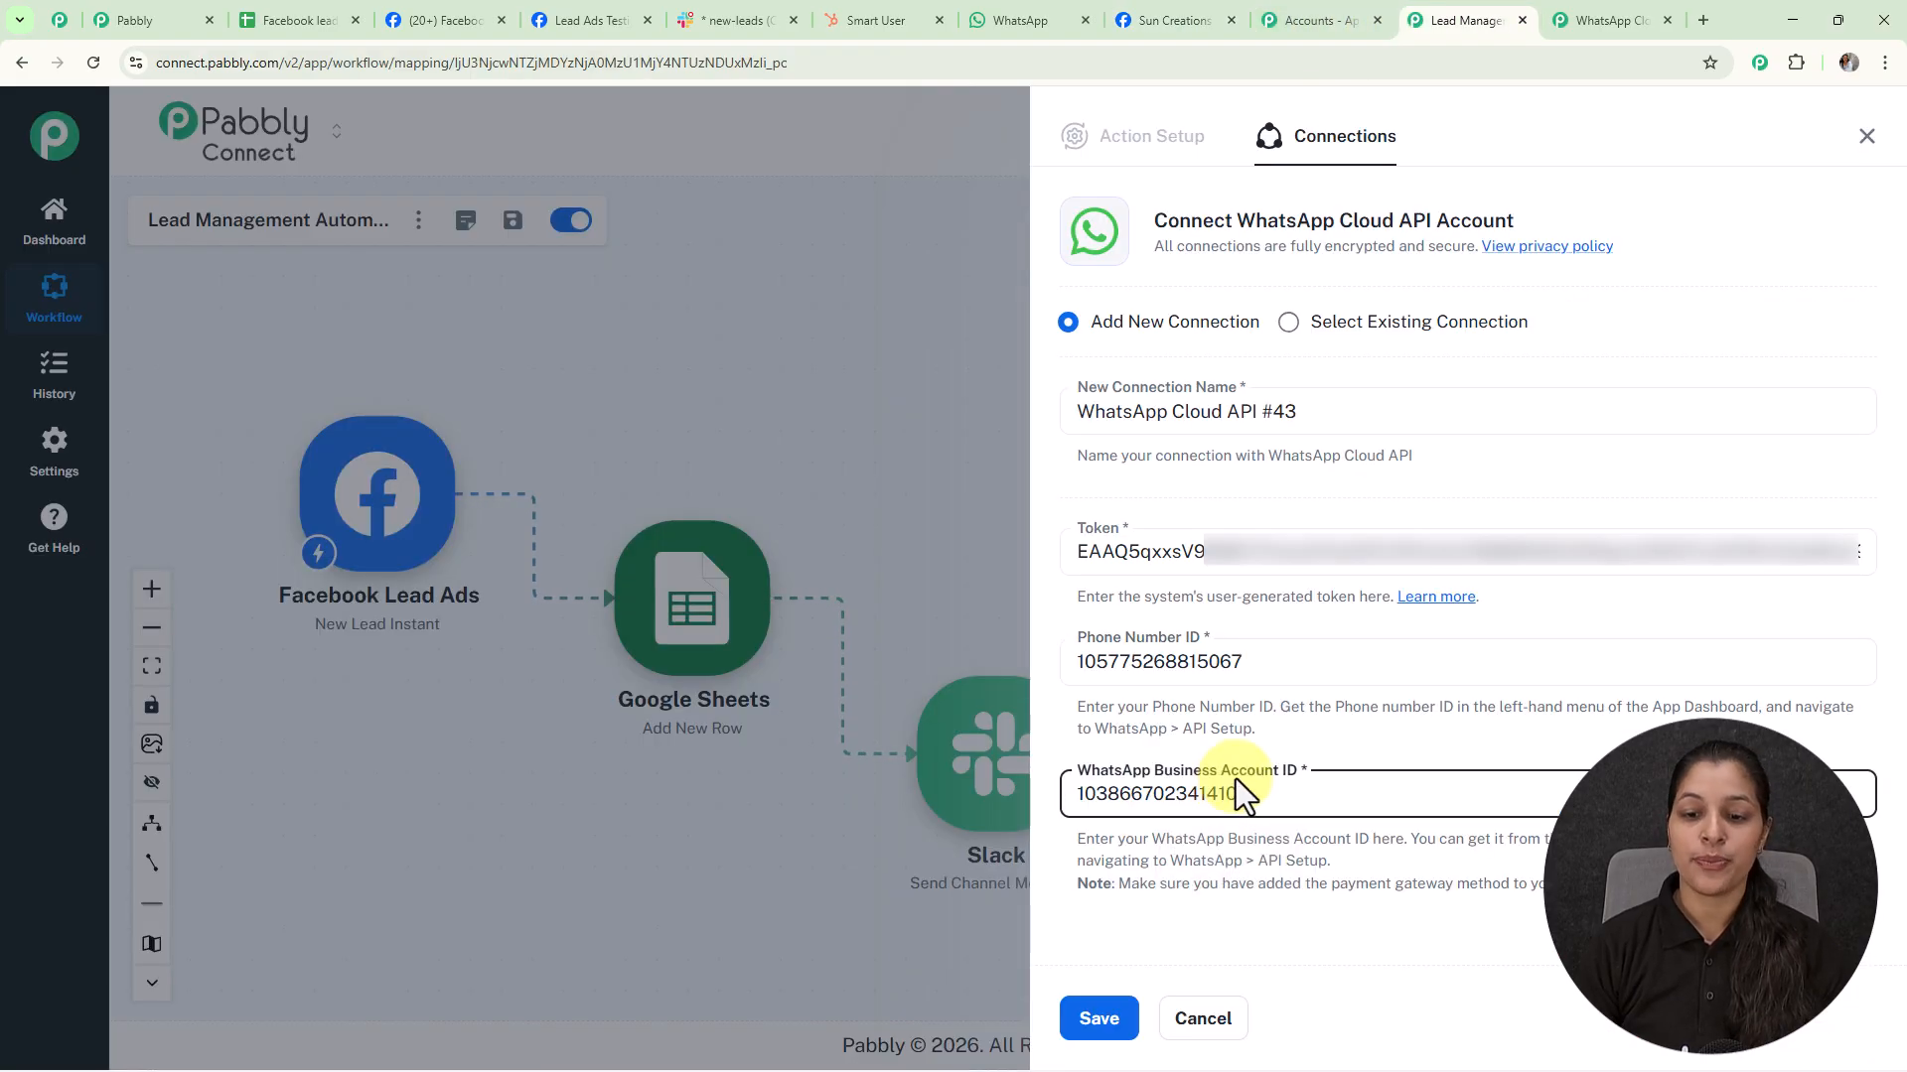
click(1100, 1023)
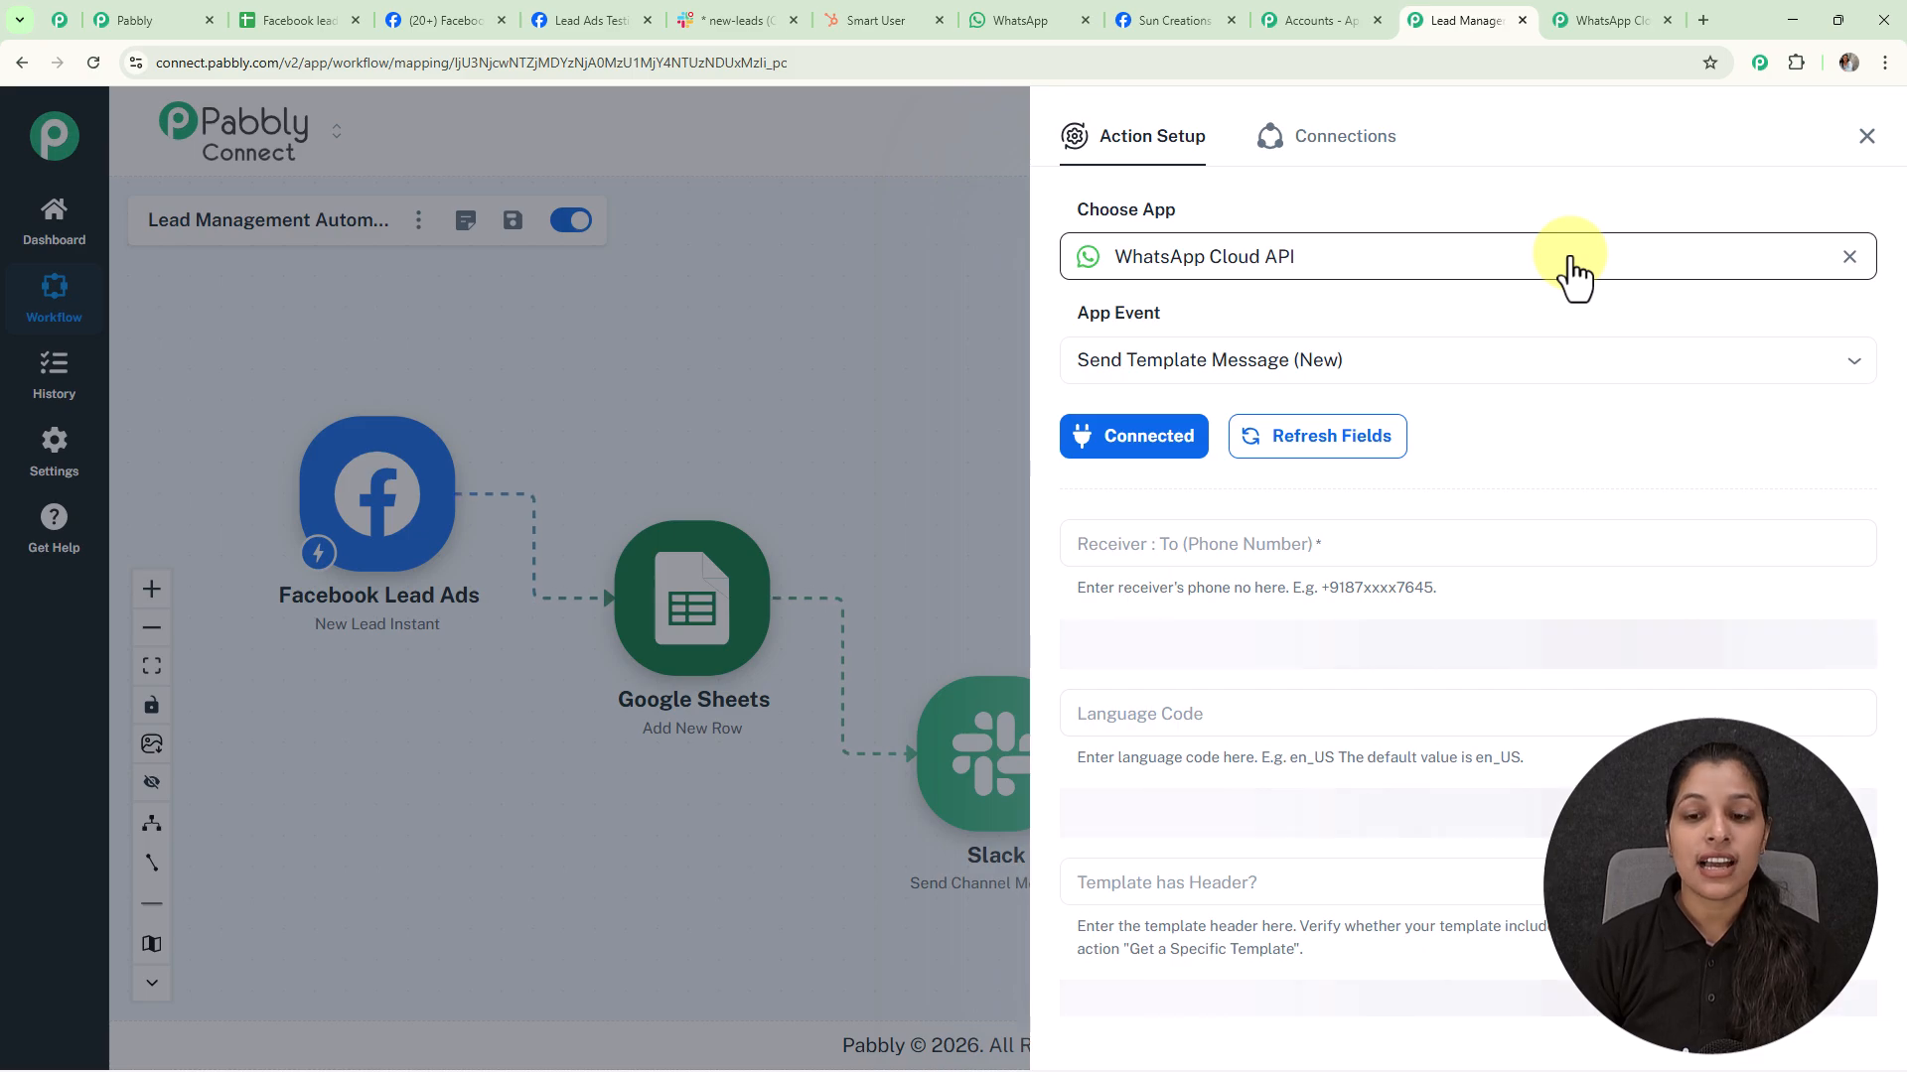
Map the WhatsApp Receiver field to Facebook Lead Ads' phone_number
scroll(1570, 255, down, 3)
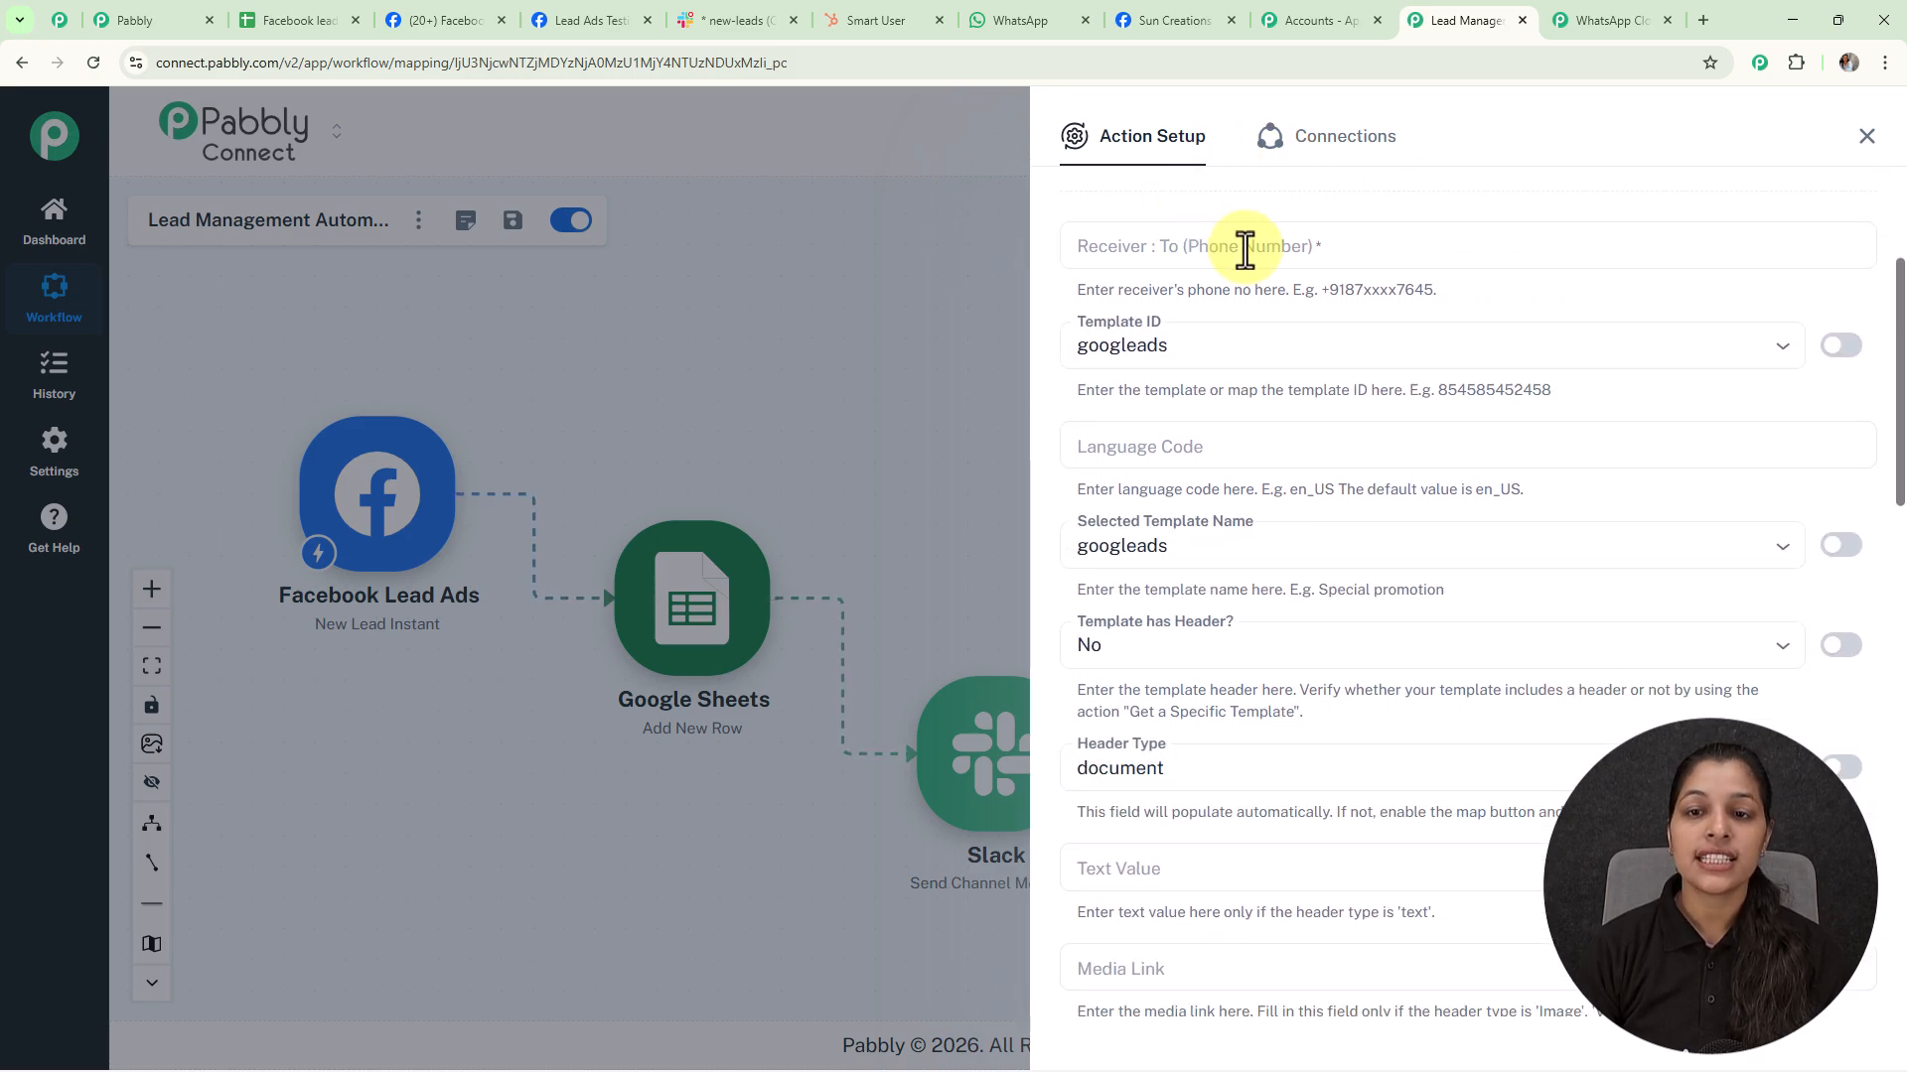
click(1264, 246)
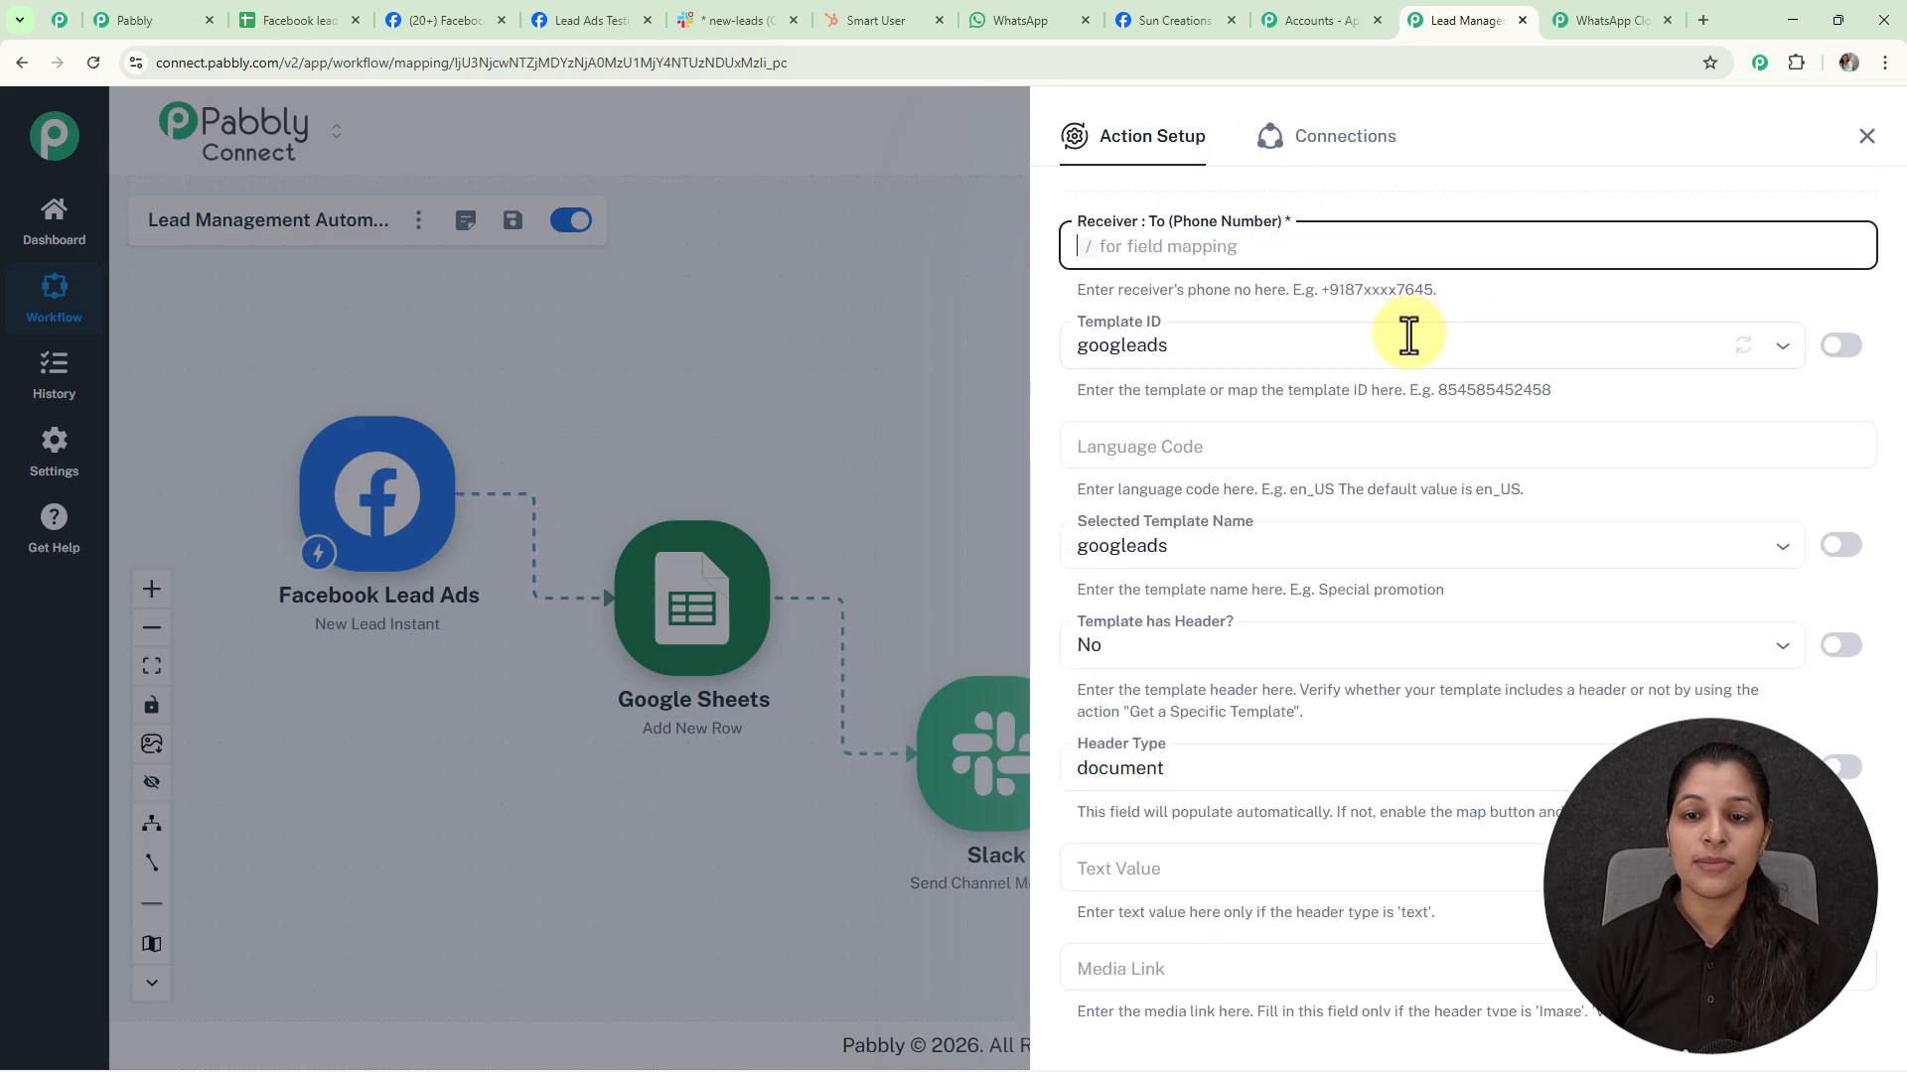
text(/)
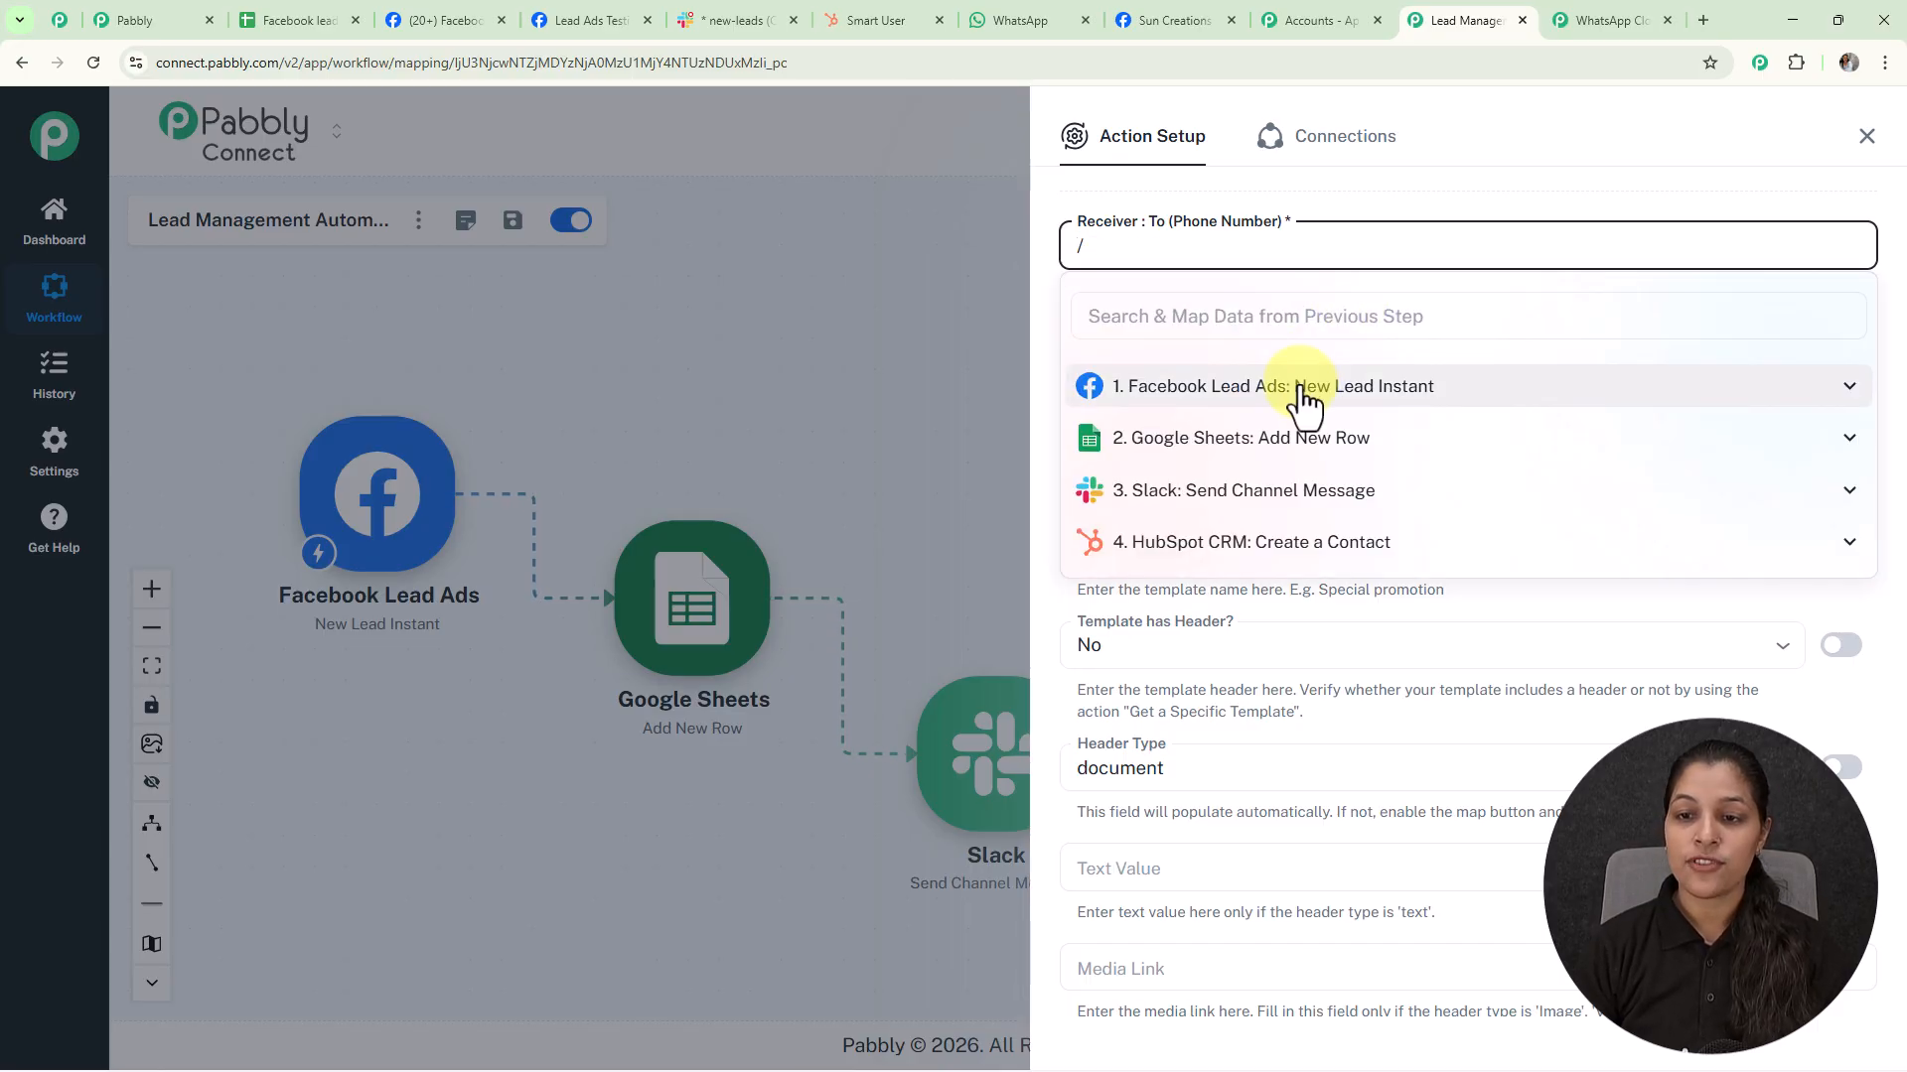
click(1290, 387)
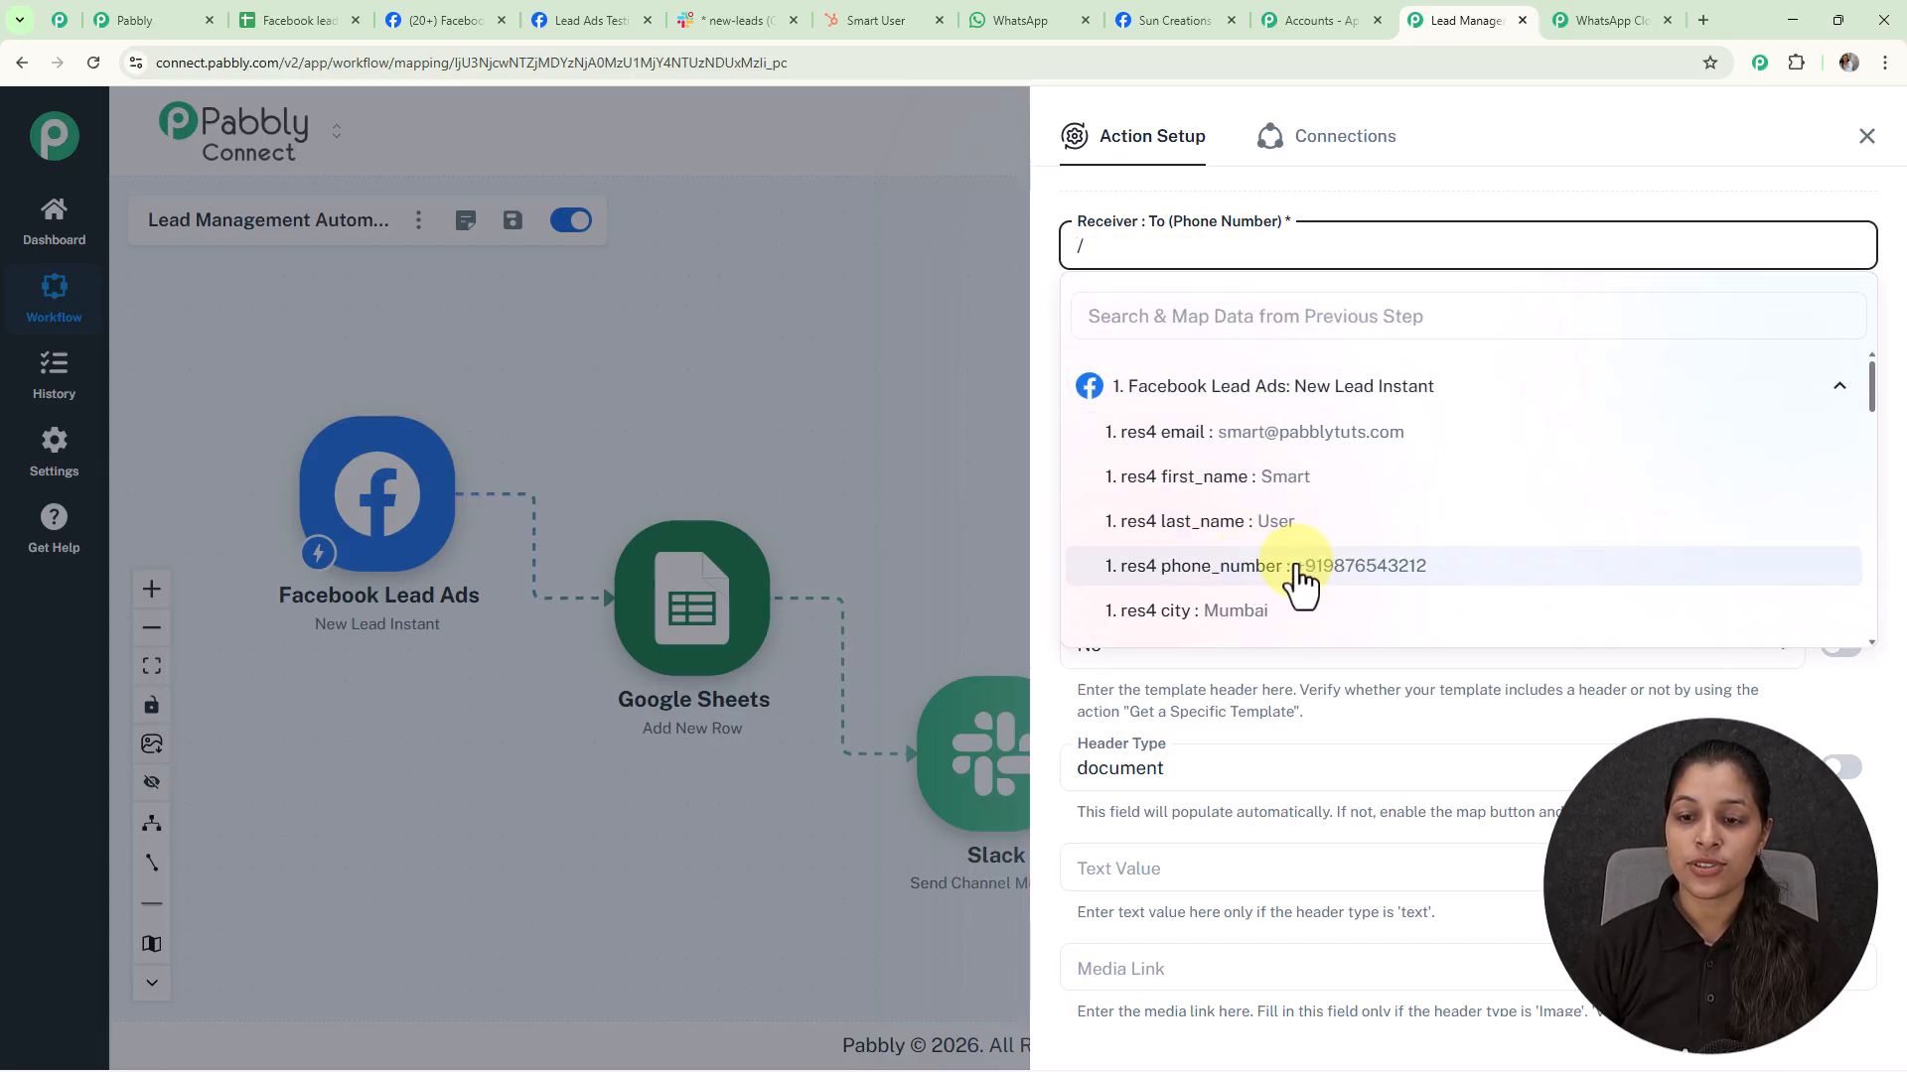
click(1291, 568)
scroll(1048, 331, down, 1)
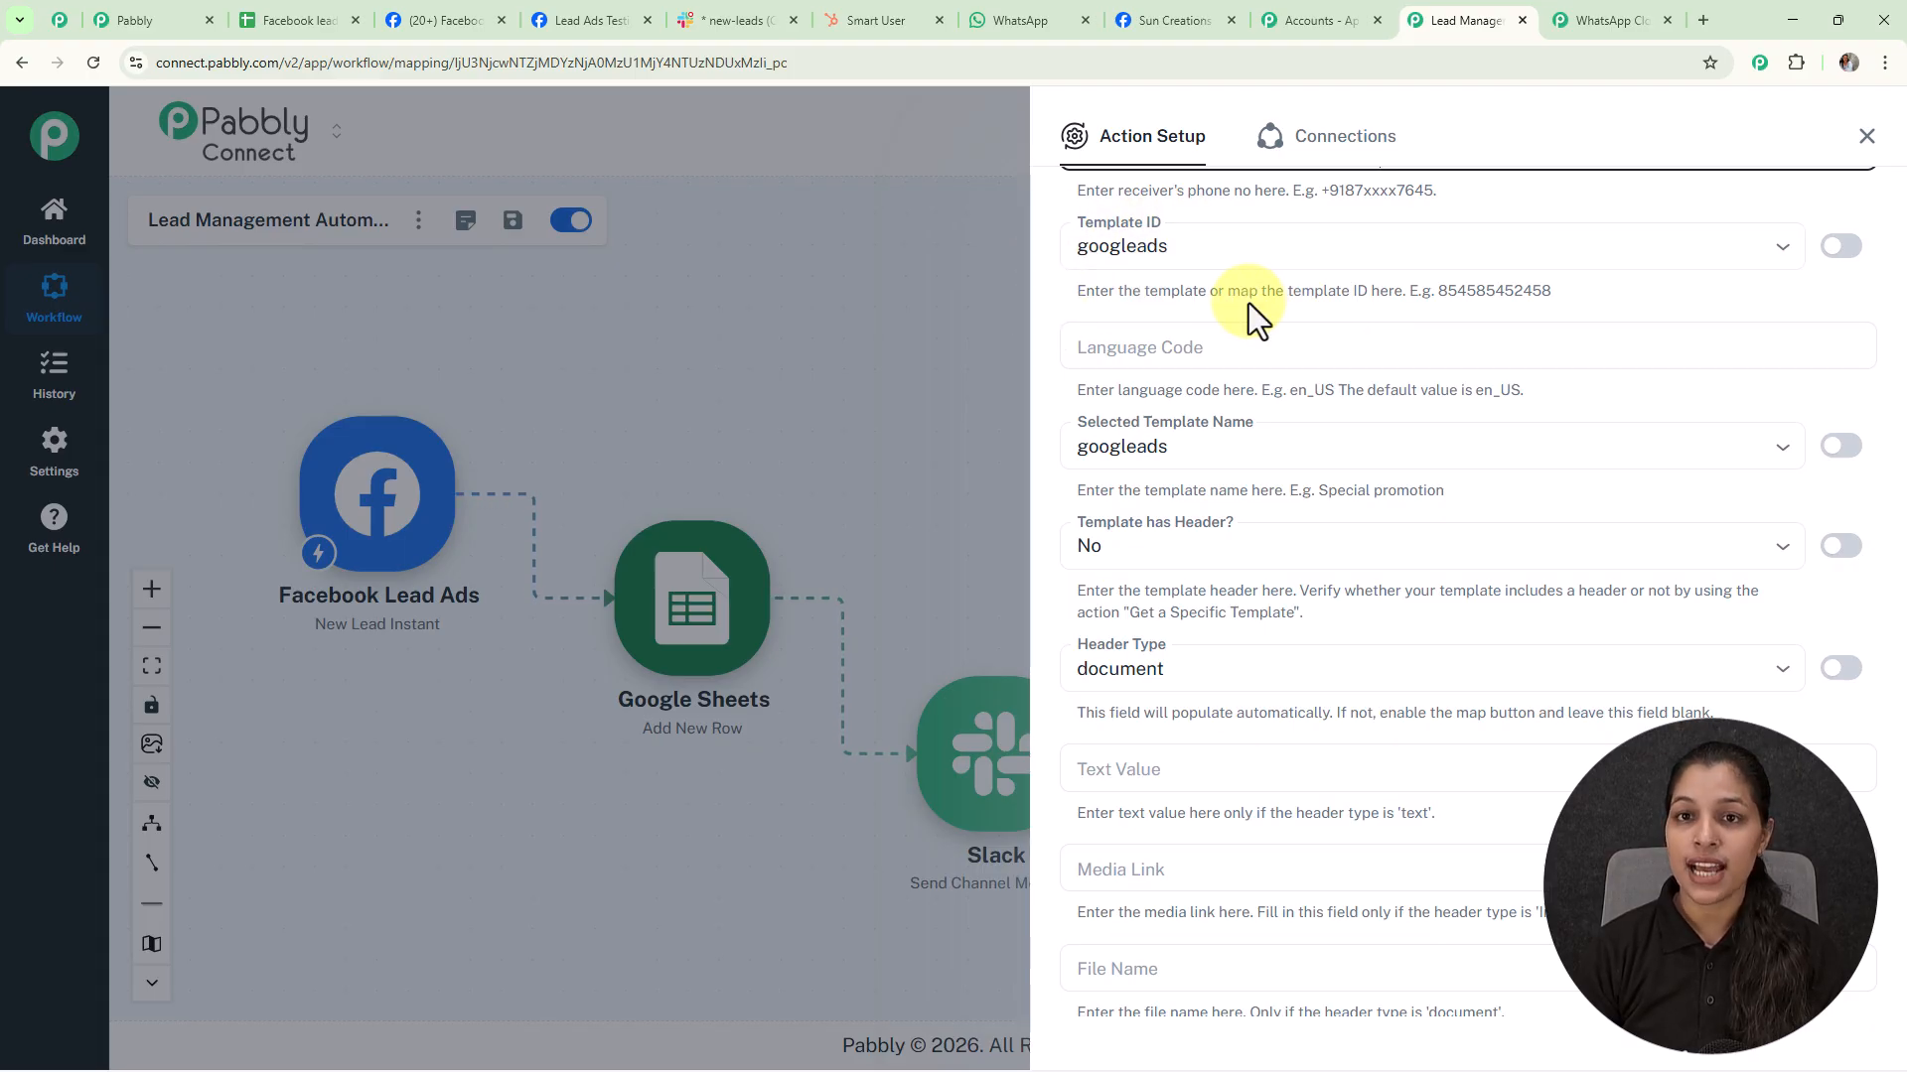
scroll(1639, 384, up, 2)
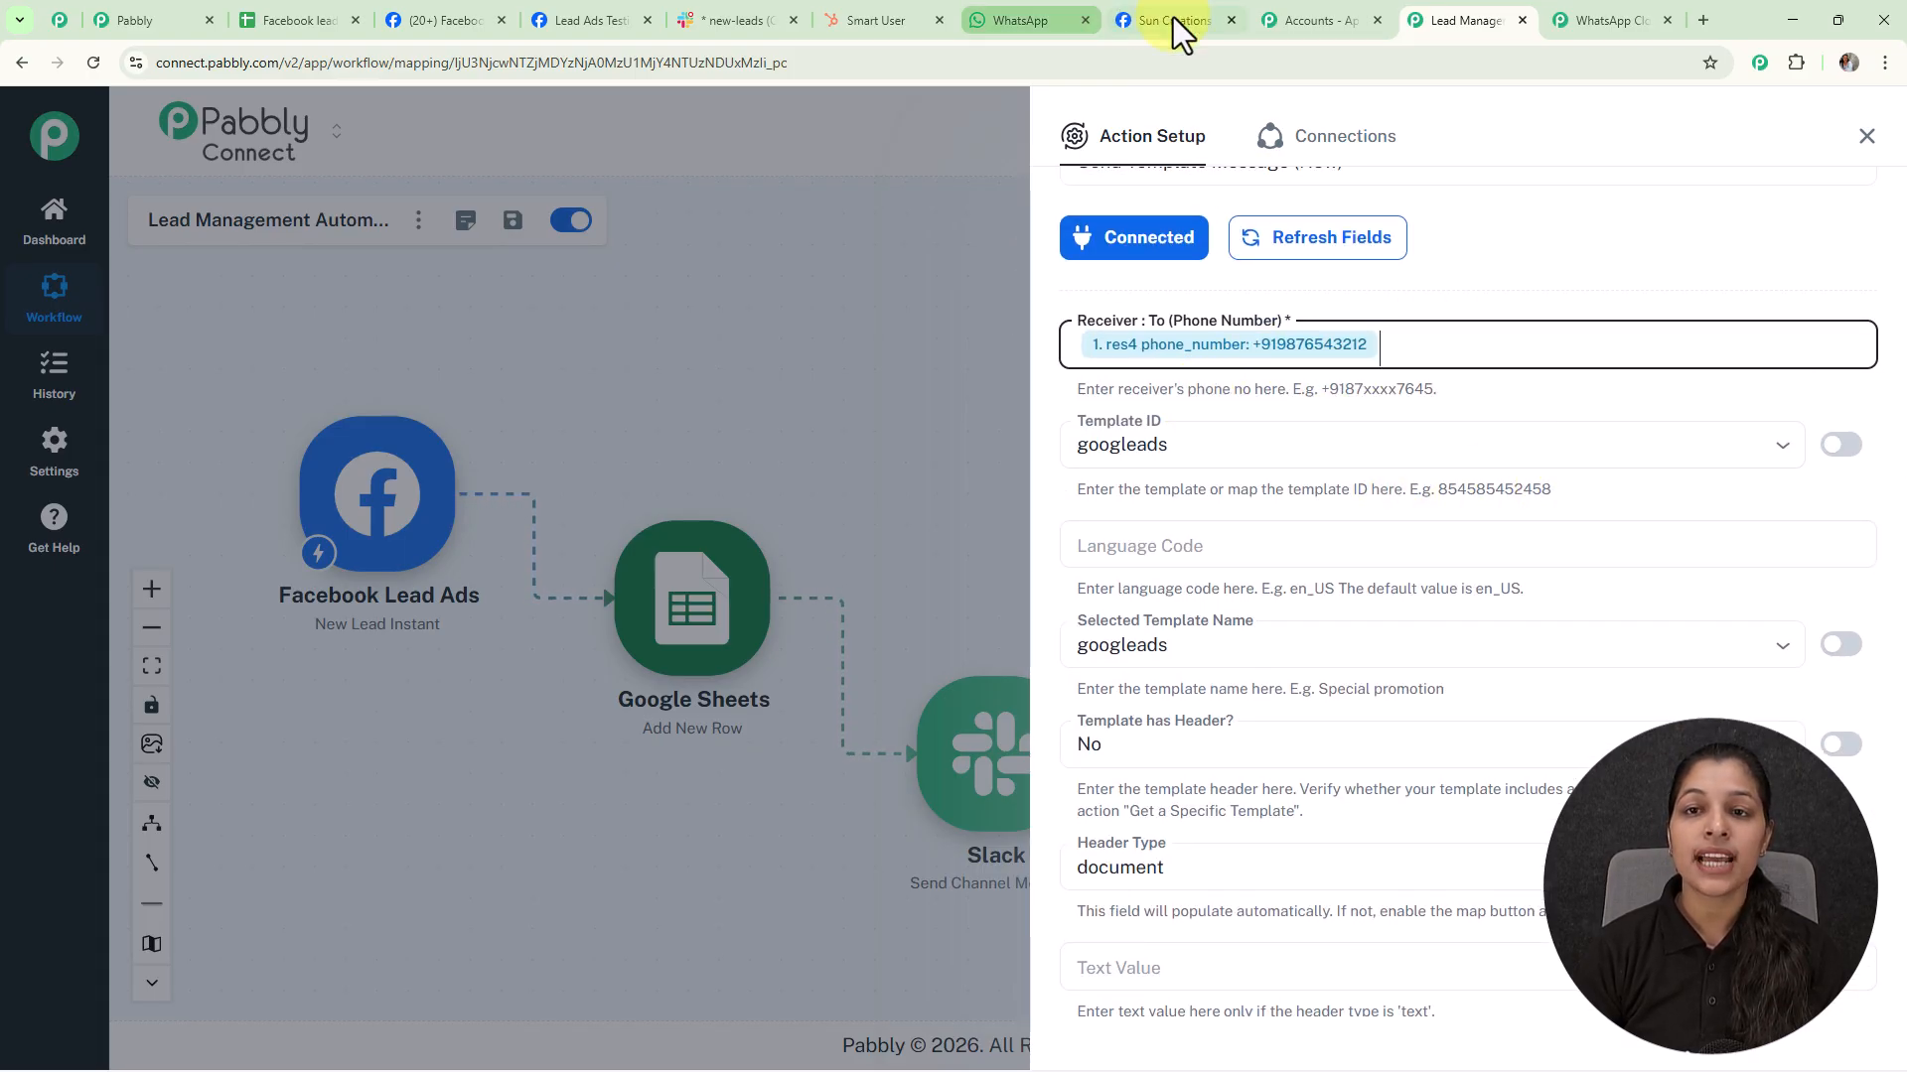
Review the 'confirmation' message template in WhatsApp Manager, then return to the Pabbly workflow
click(1172, 18)
scroll(1231, 427, down, 6)
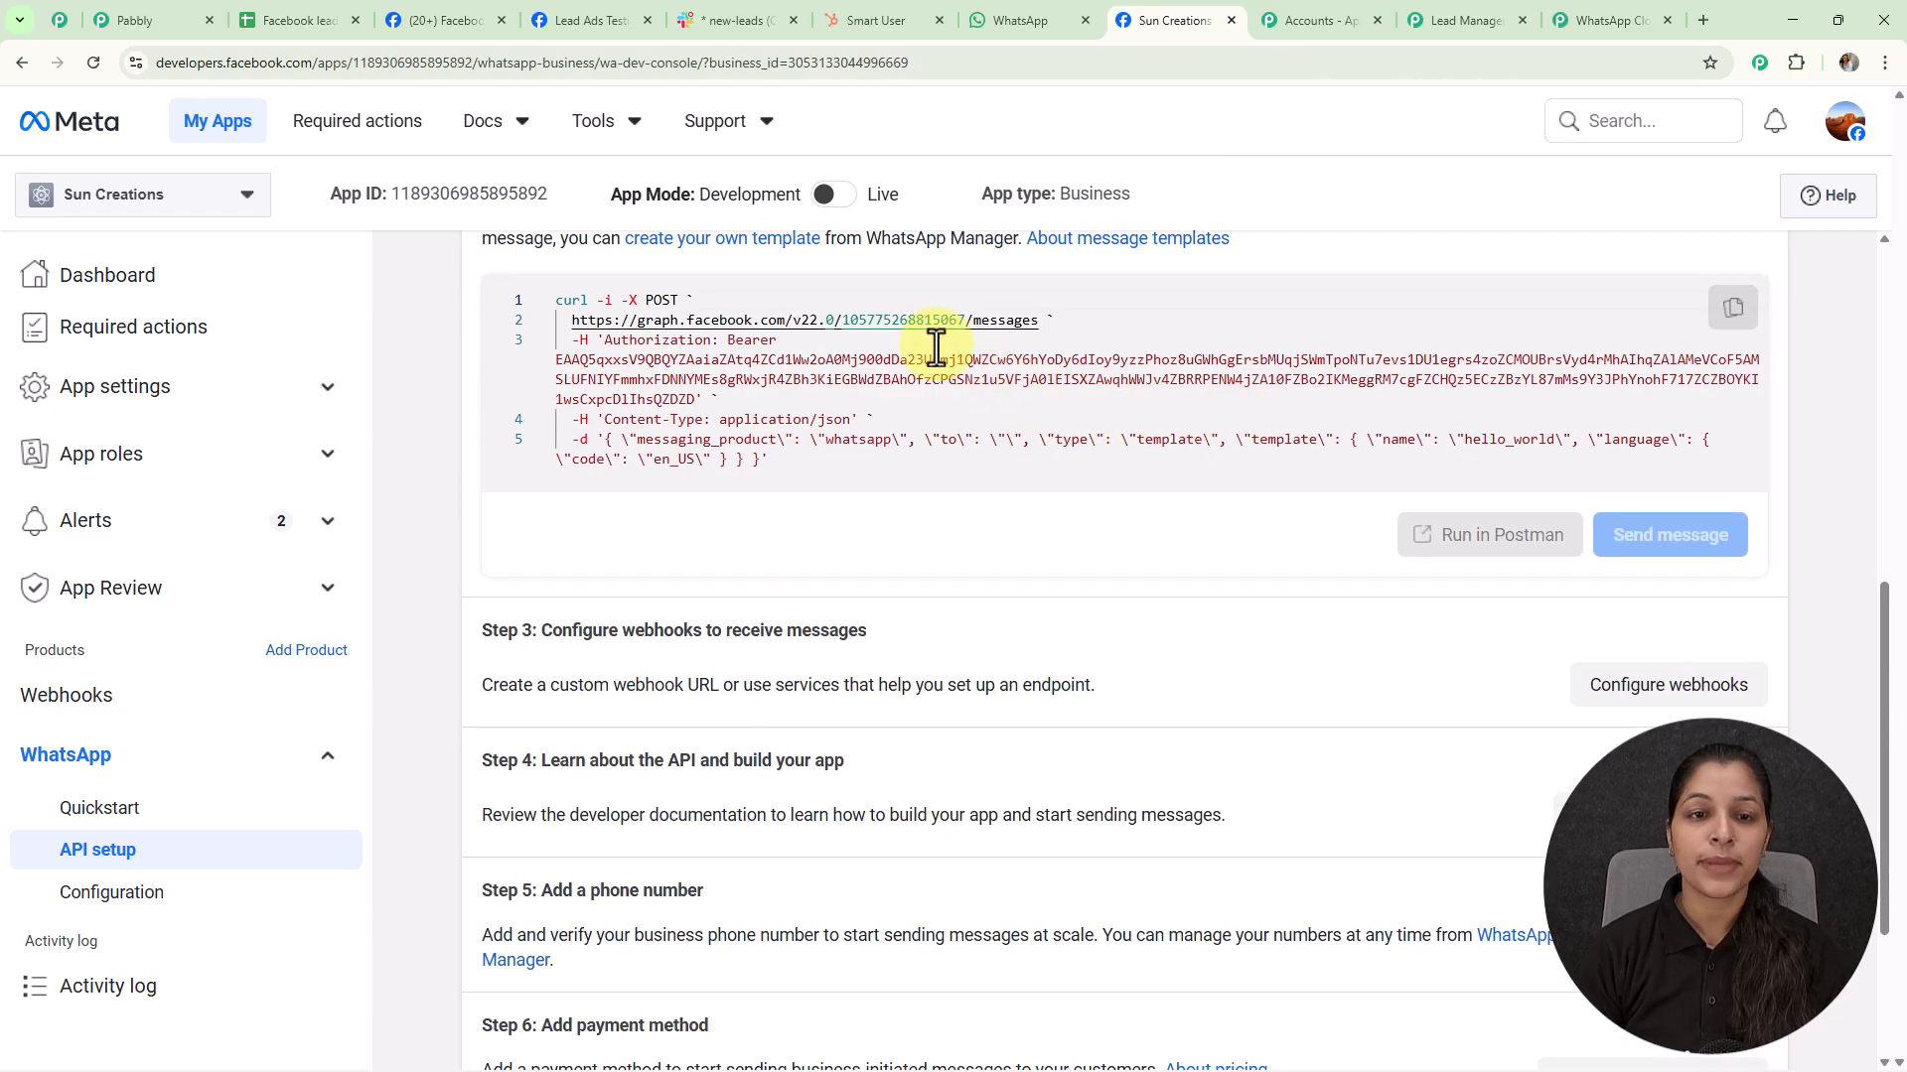
scroll(785, 290, up, 2)
click(756, 439)
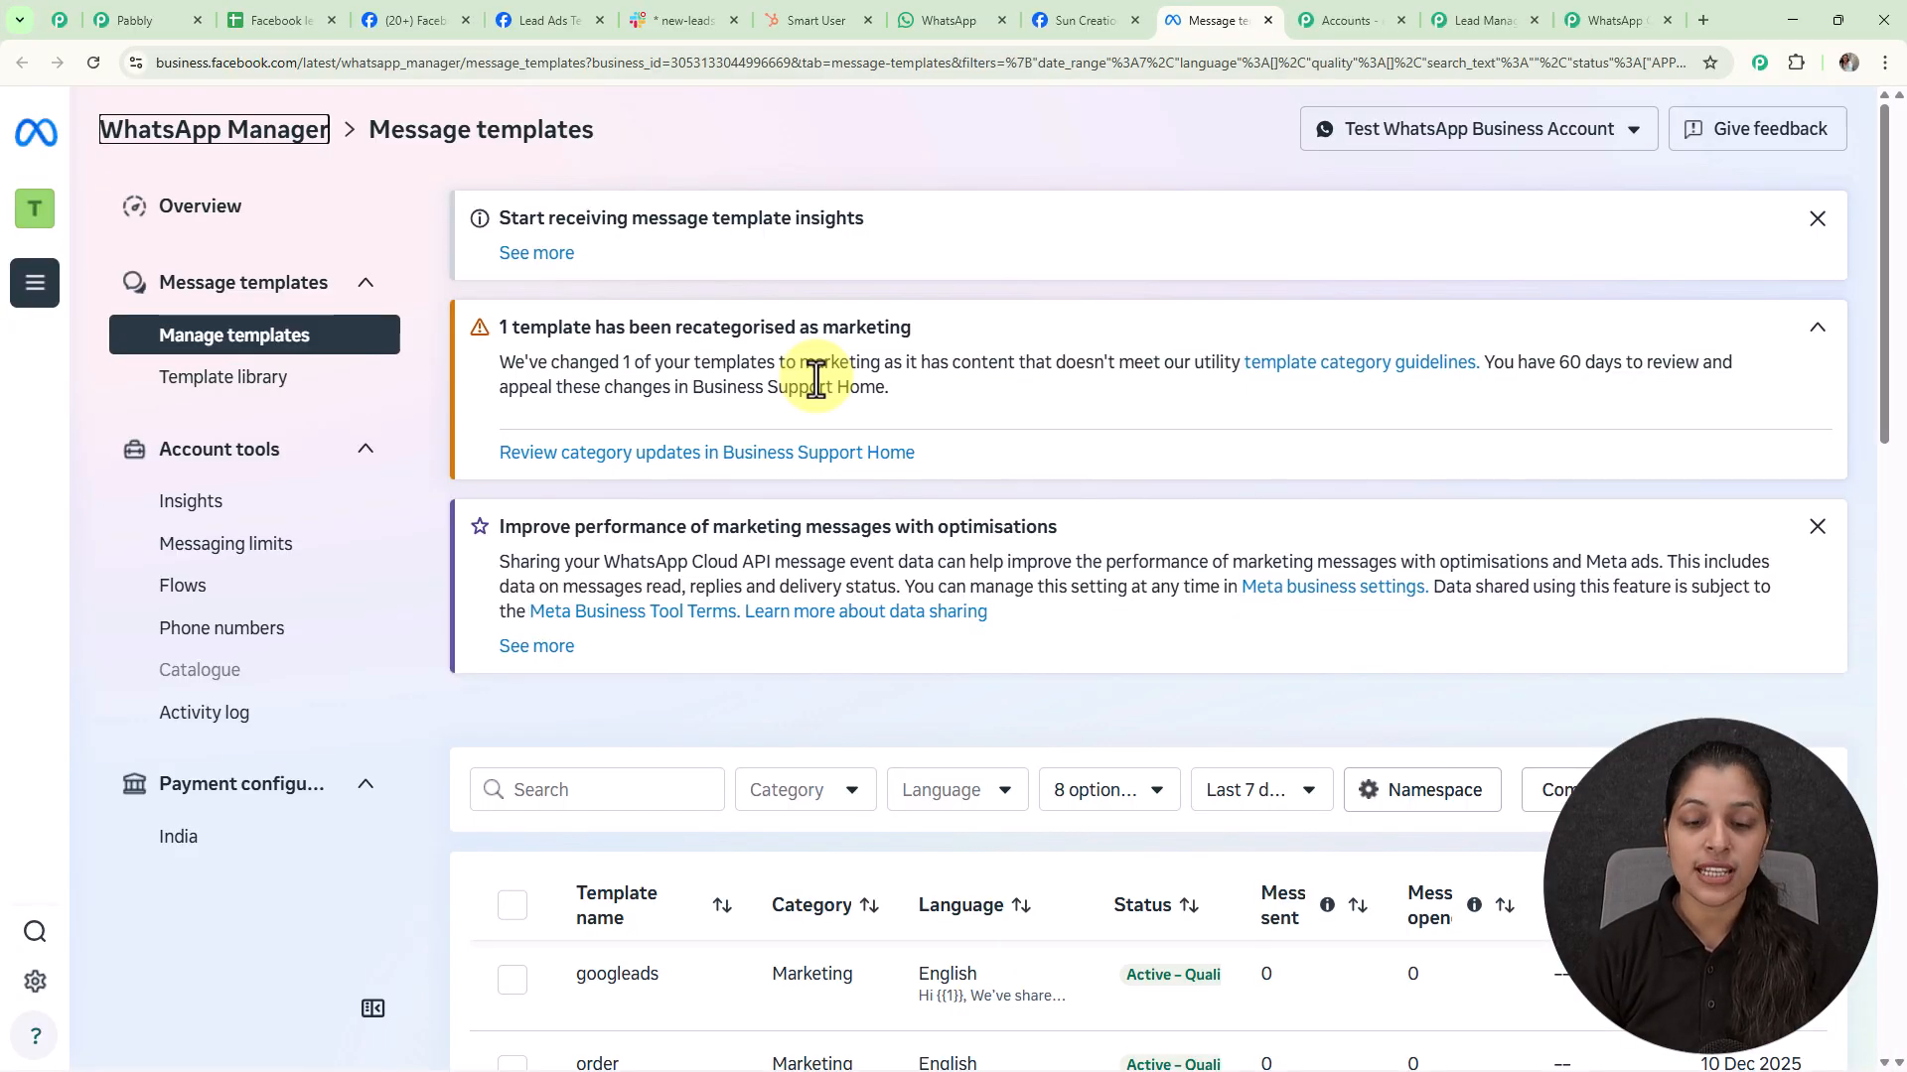
scroll(815, 378, down, 6)
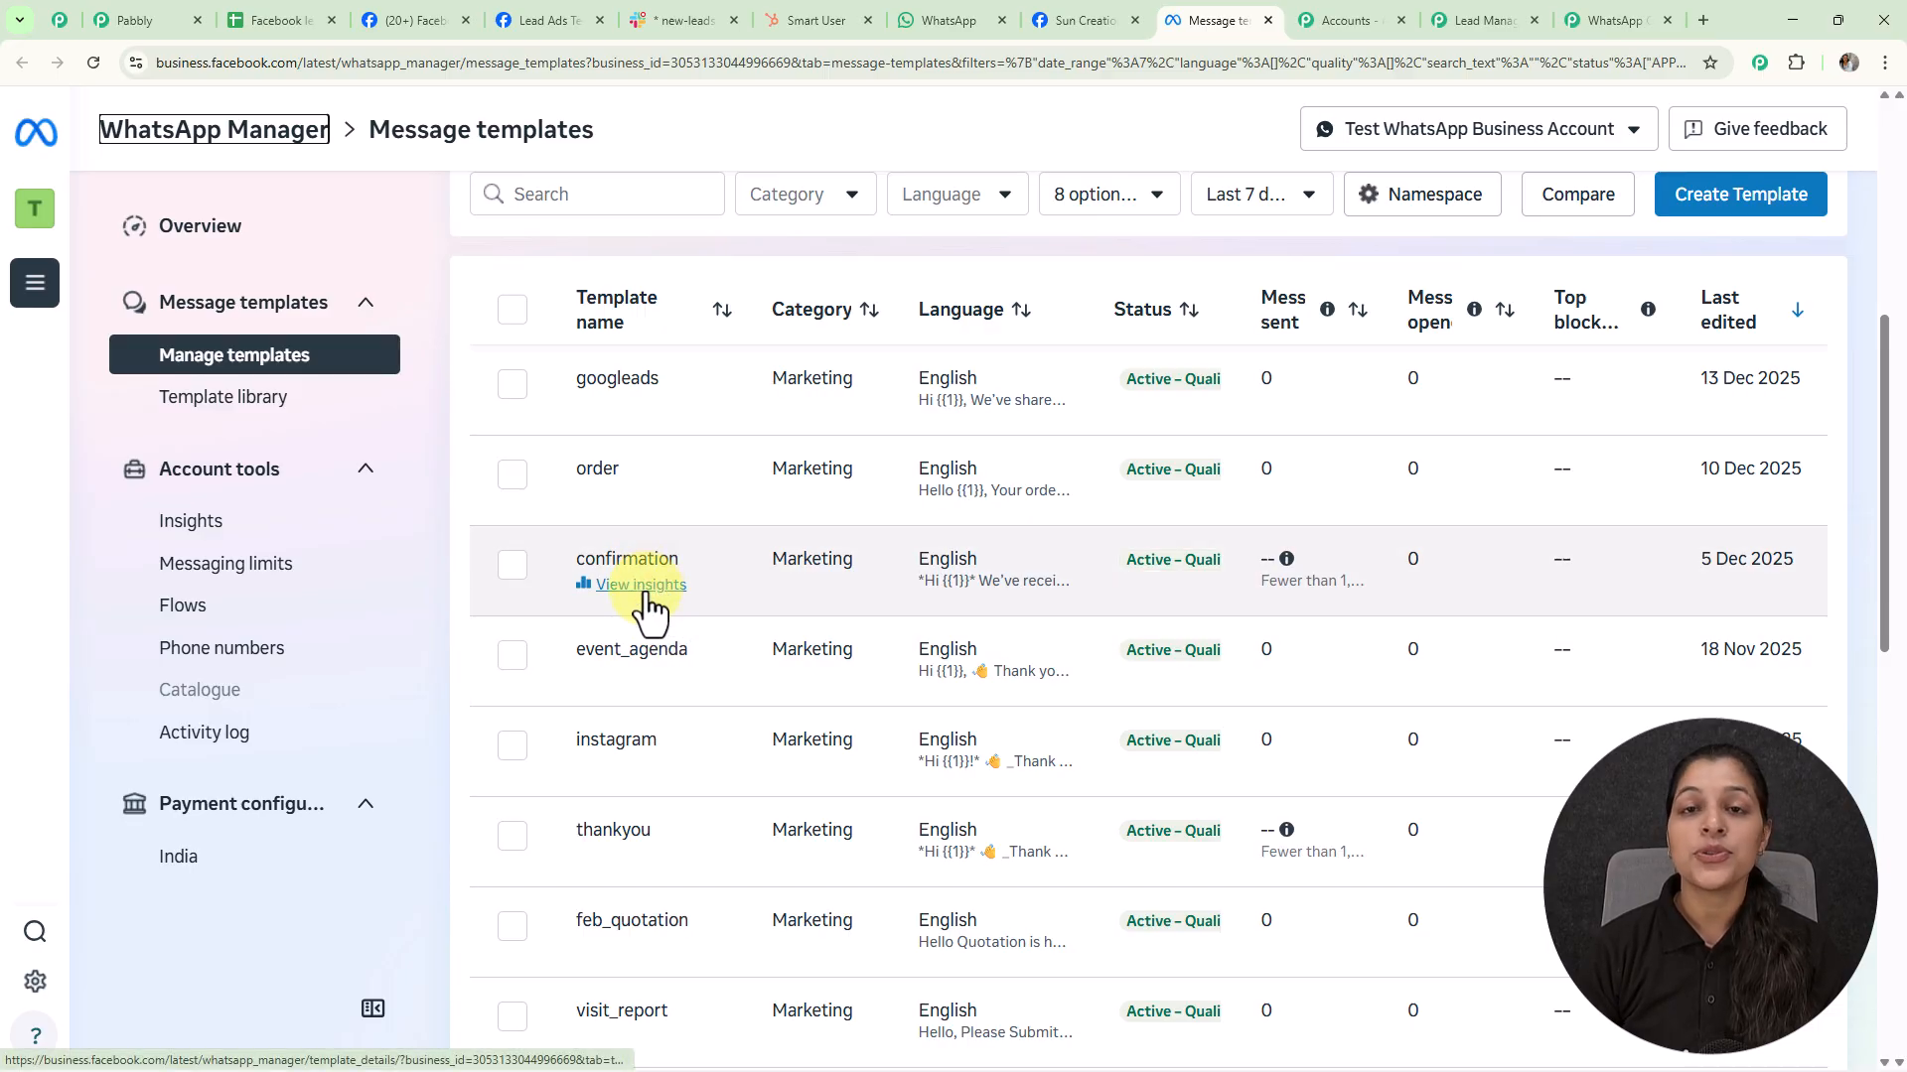
click(641, 588)
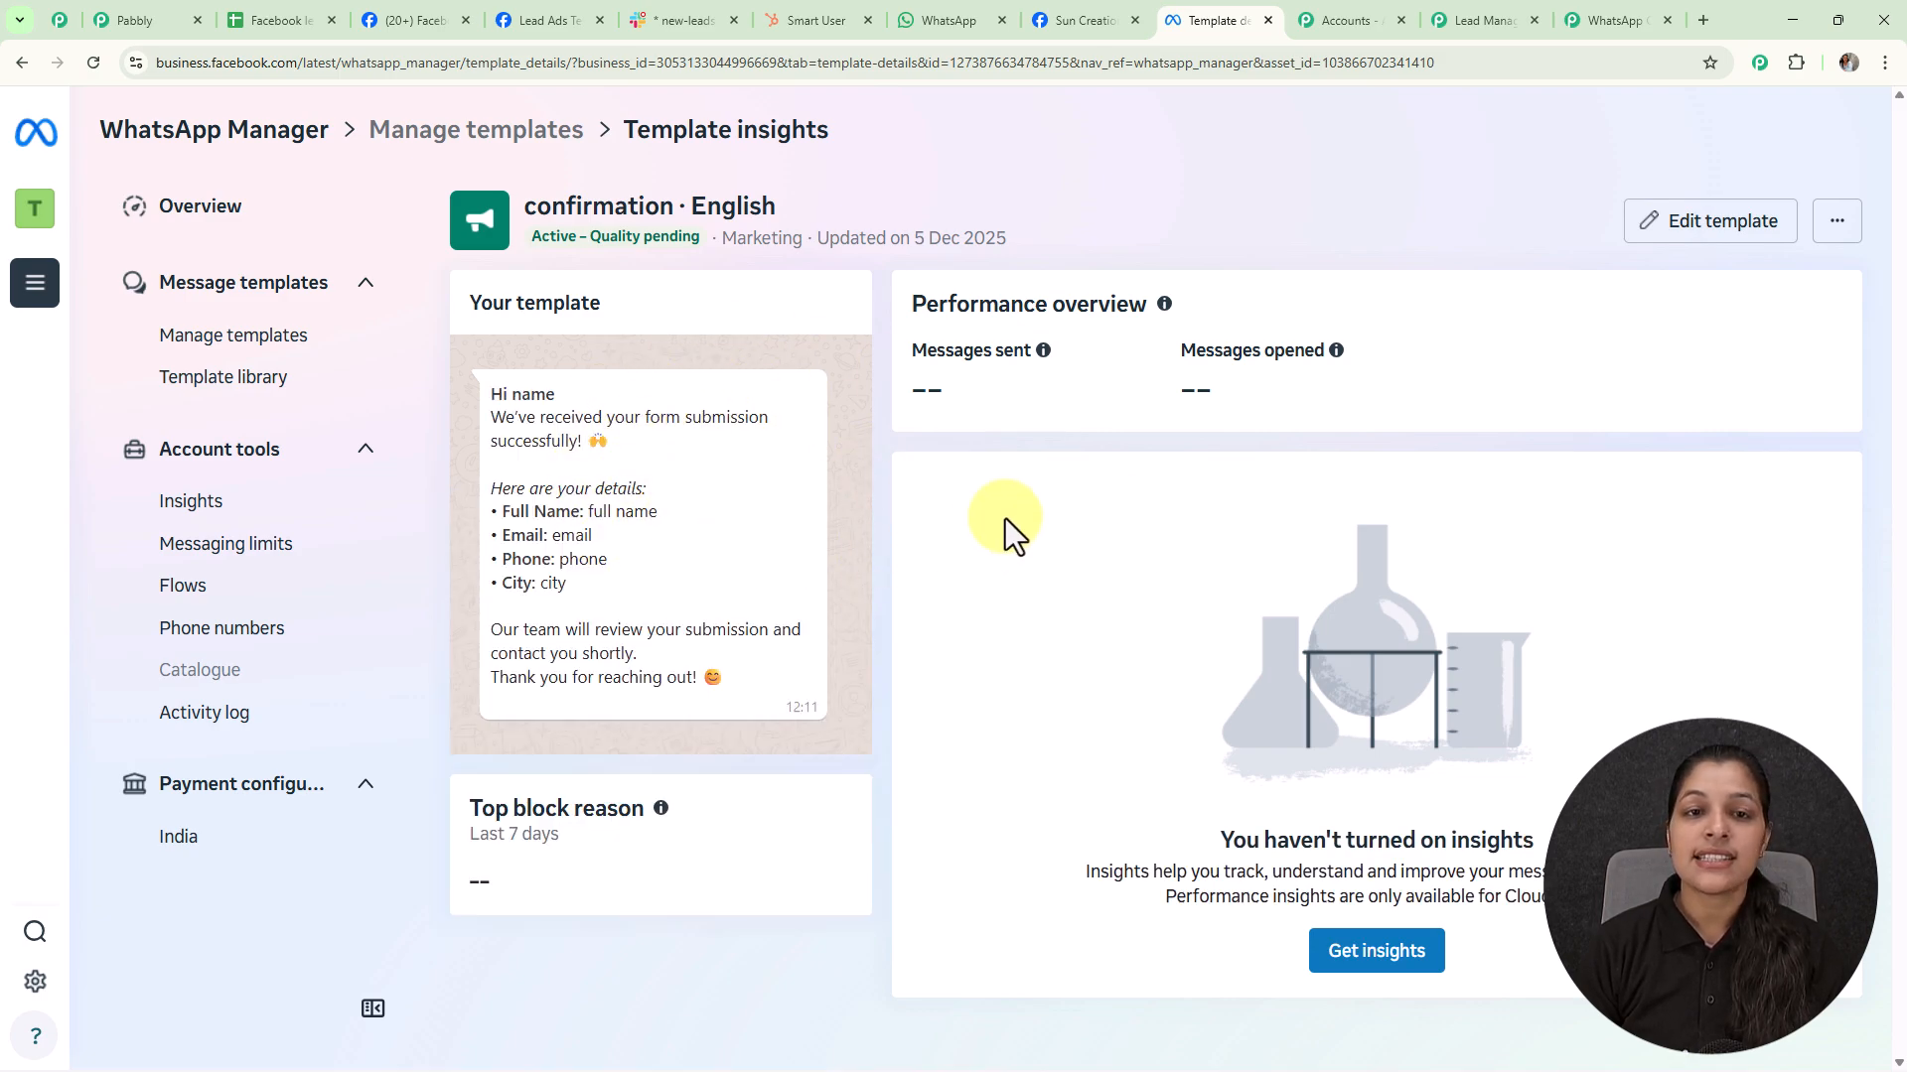
click(1480, 28)
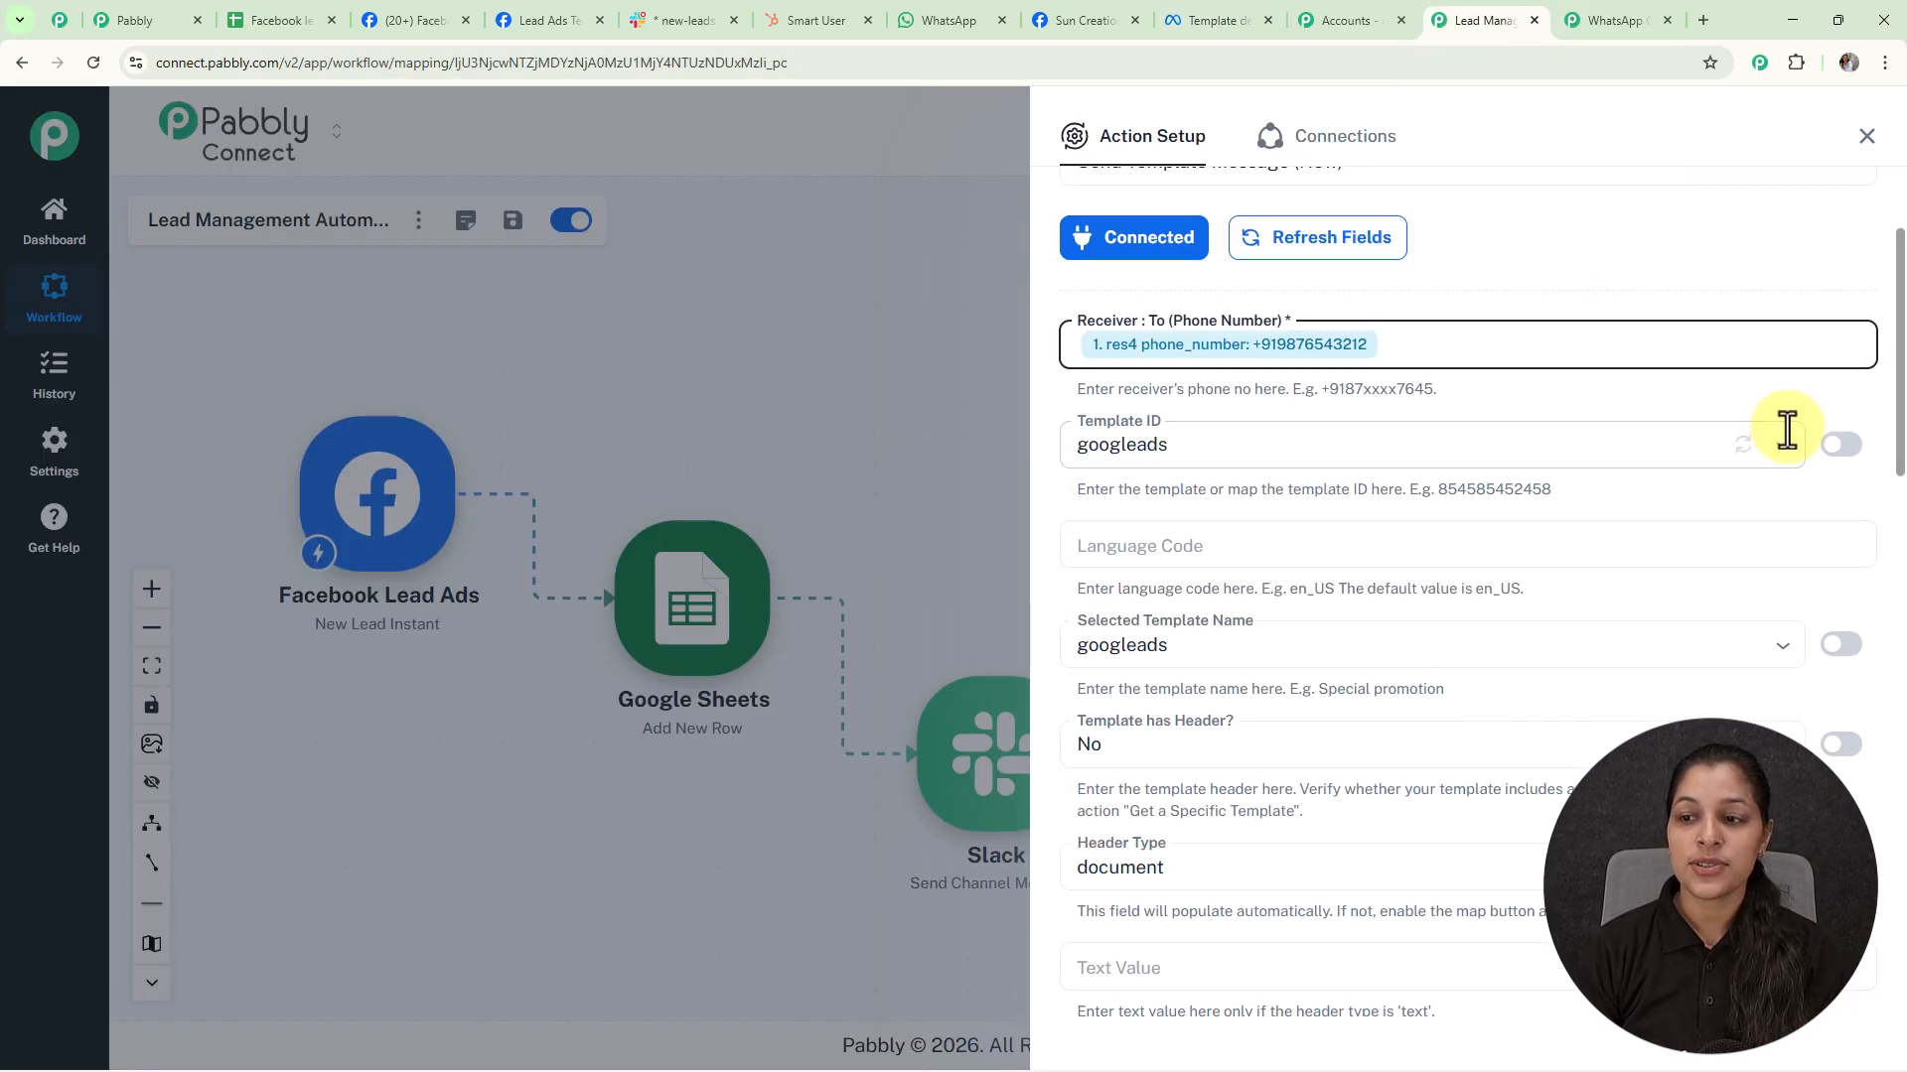
Choose the 'confirmation' Template ID and set Language Code to 'en'
click(1784, 449)
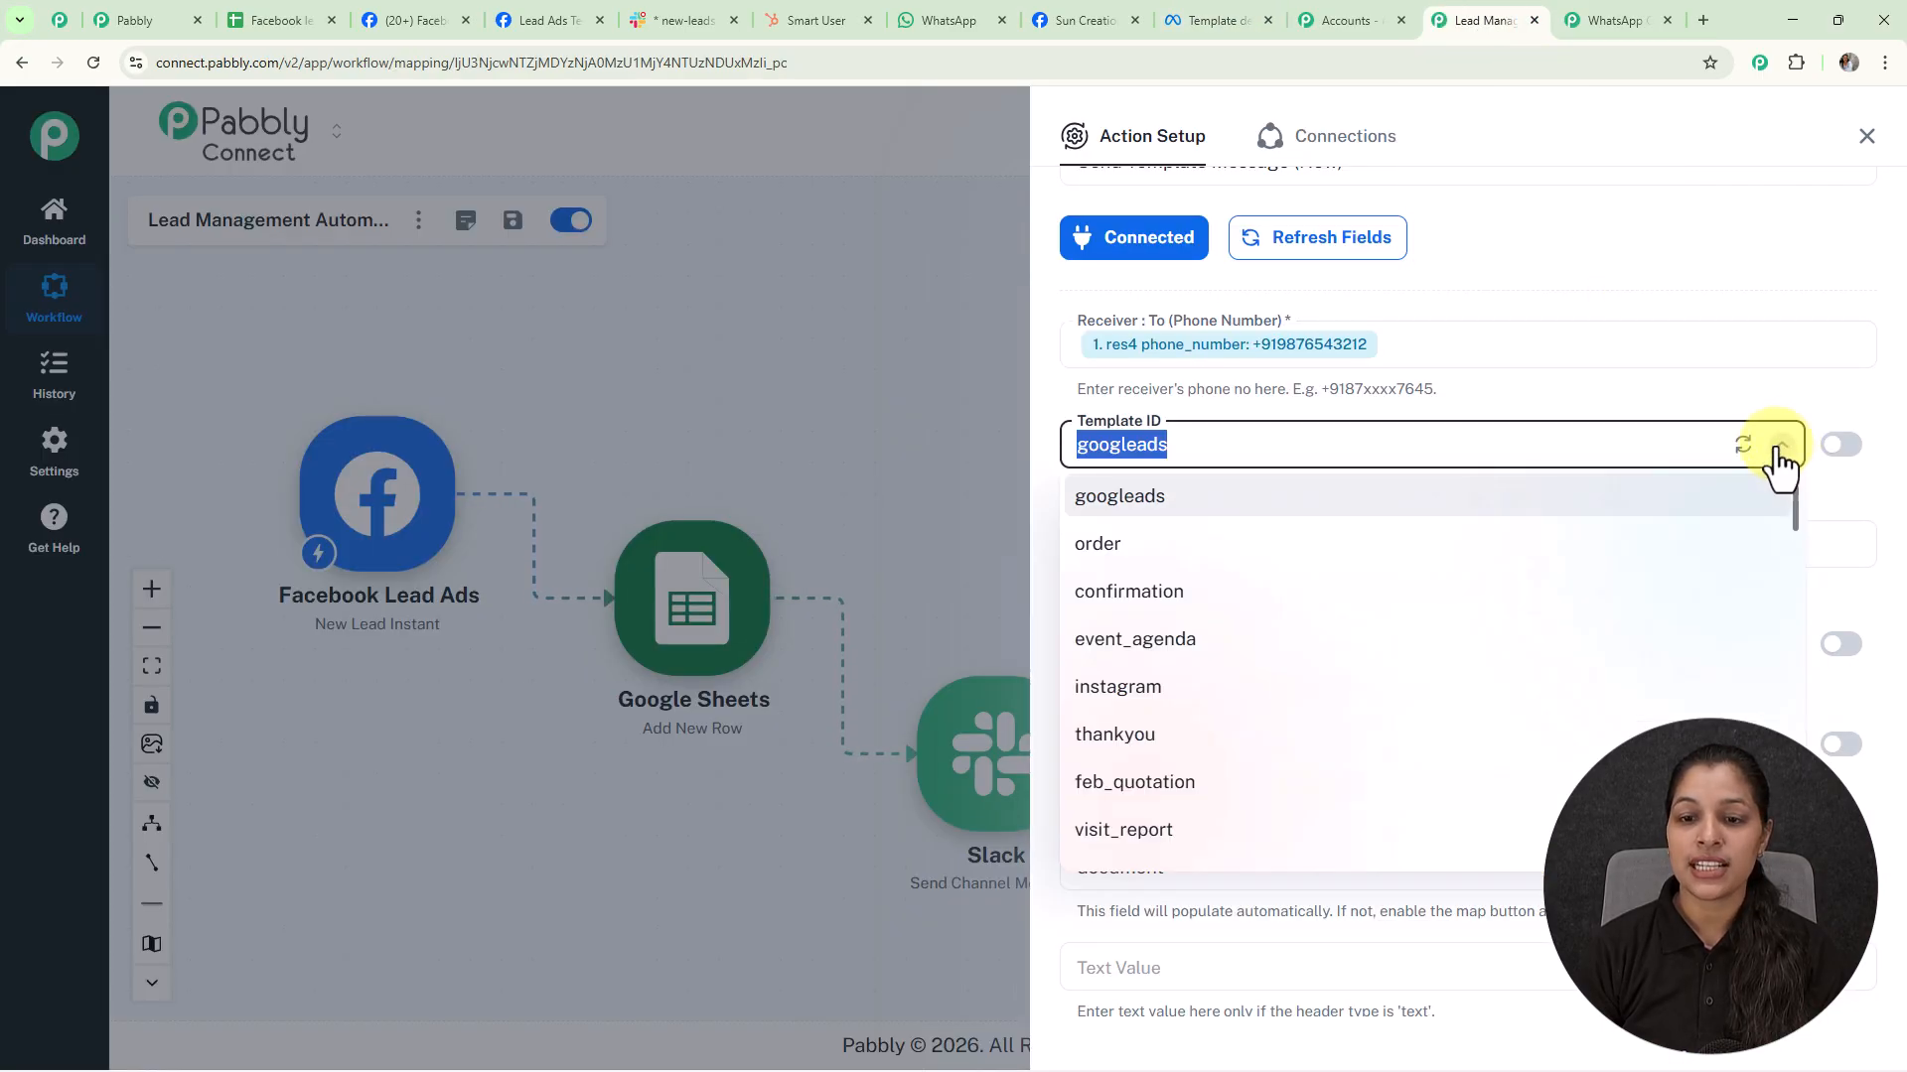
click(1181, 593)
click(1236, 556)
text(en)
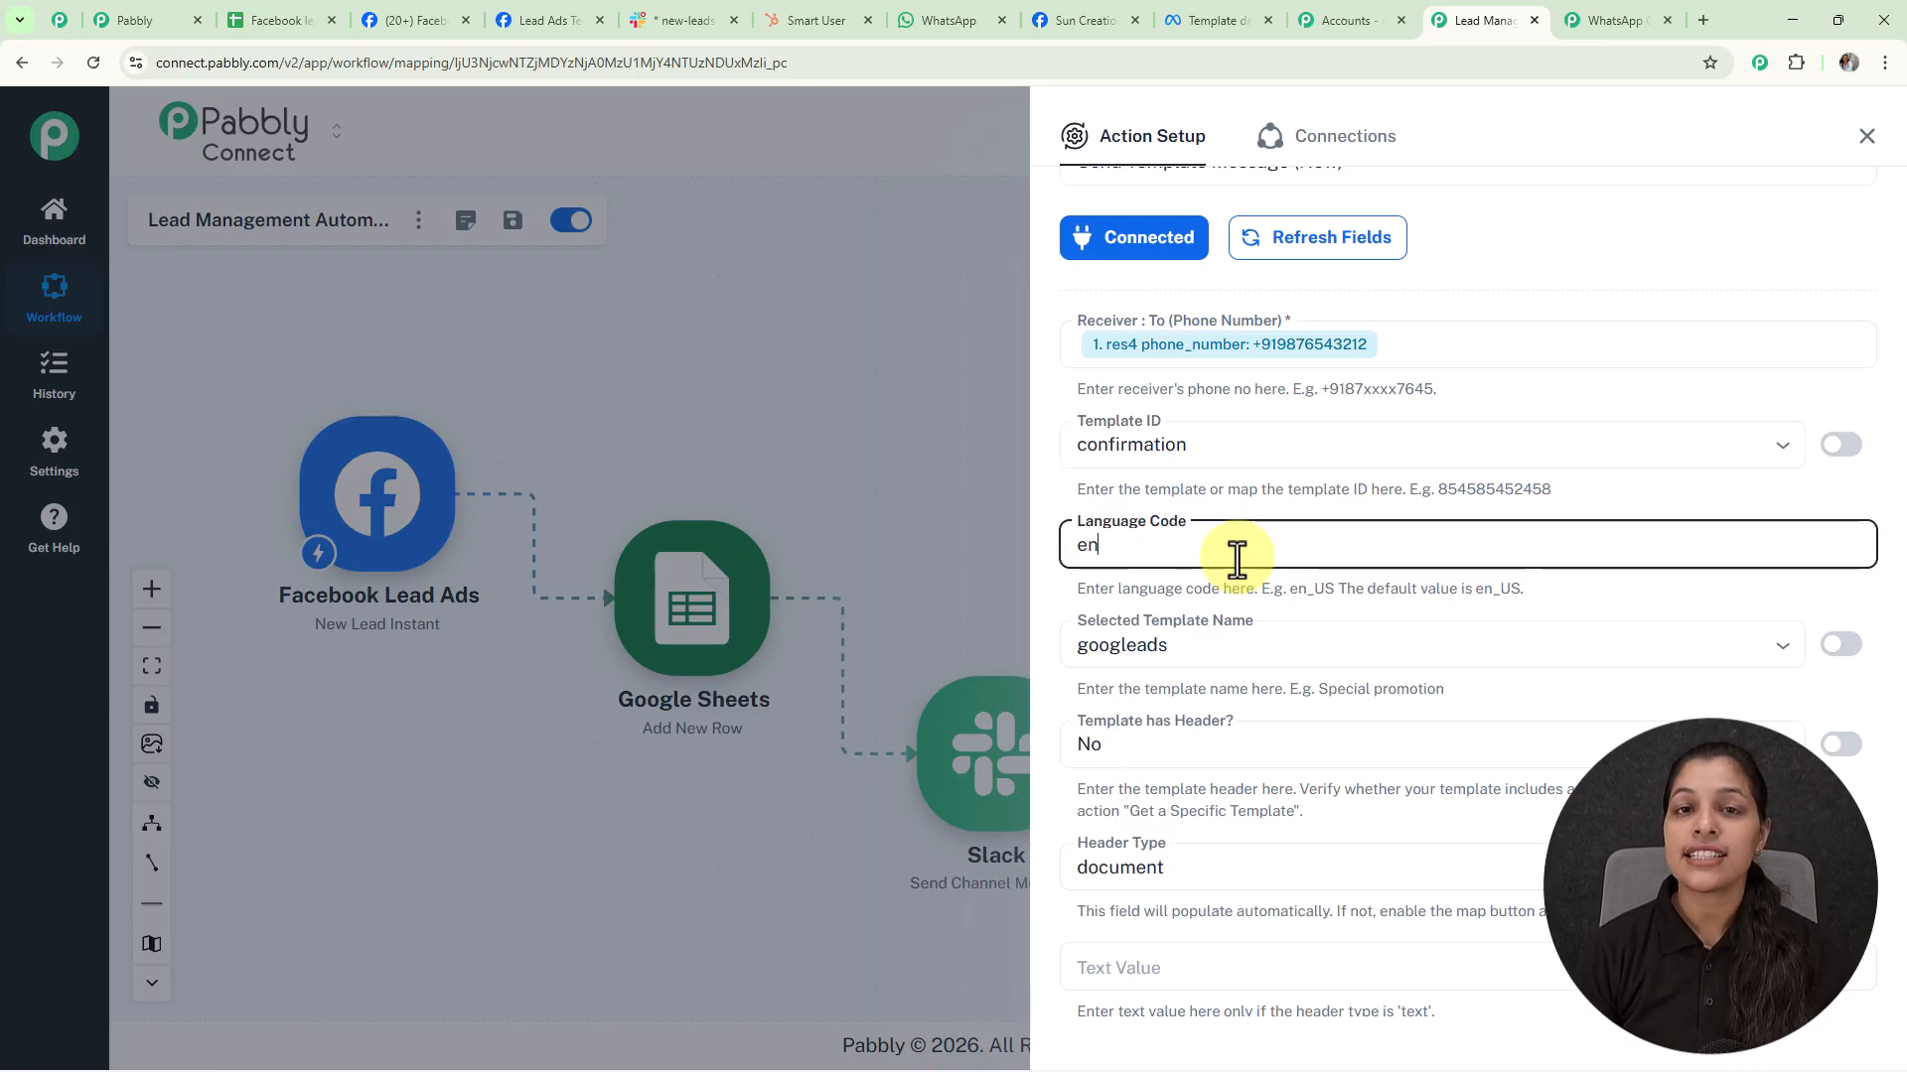
Replace the Selected Template Name with 'confirmation'
scroll(1236, 553, down, 1)
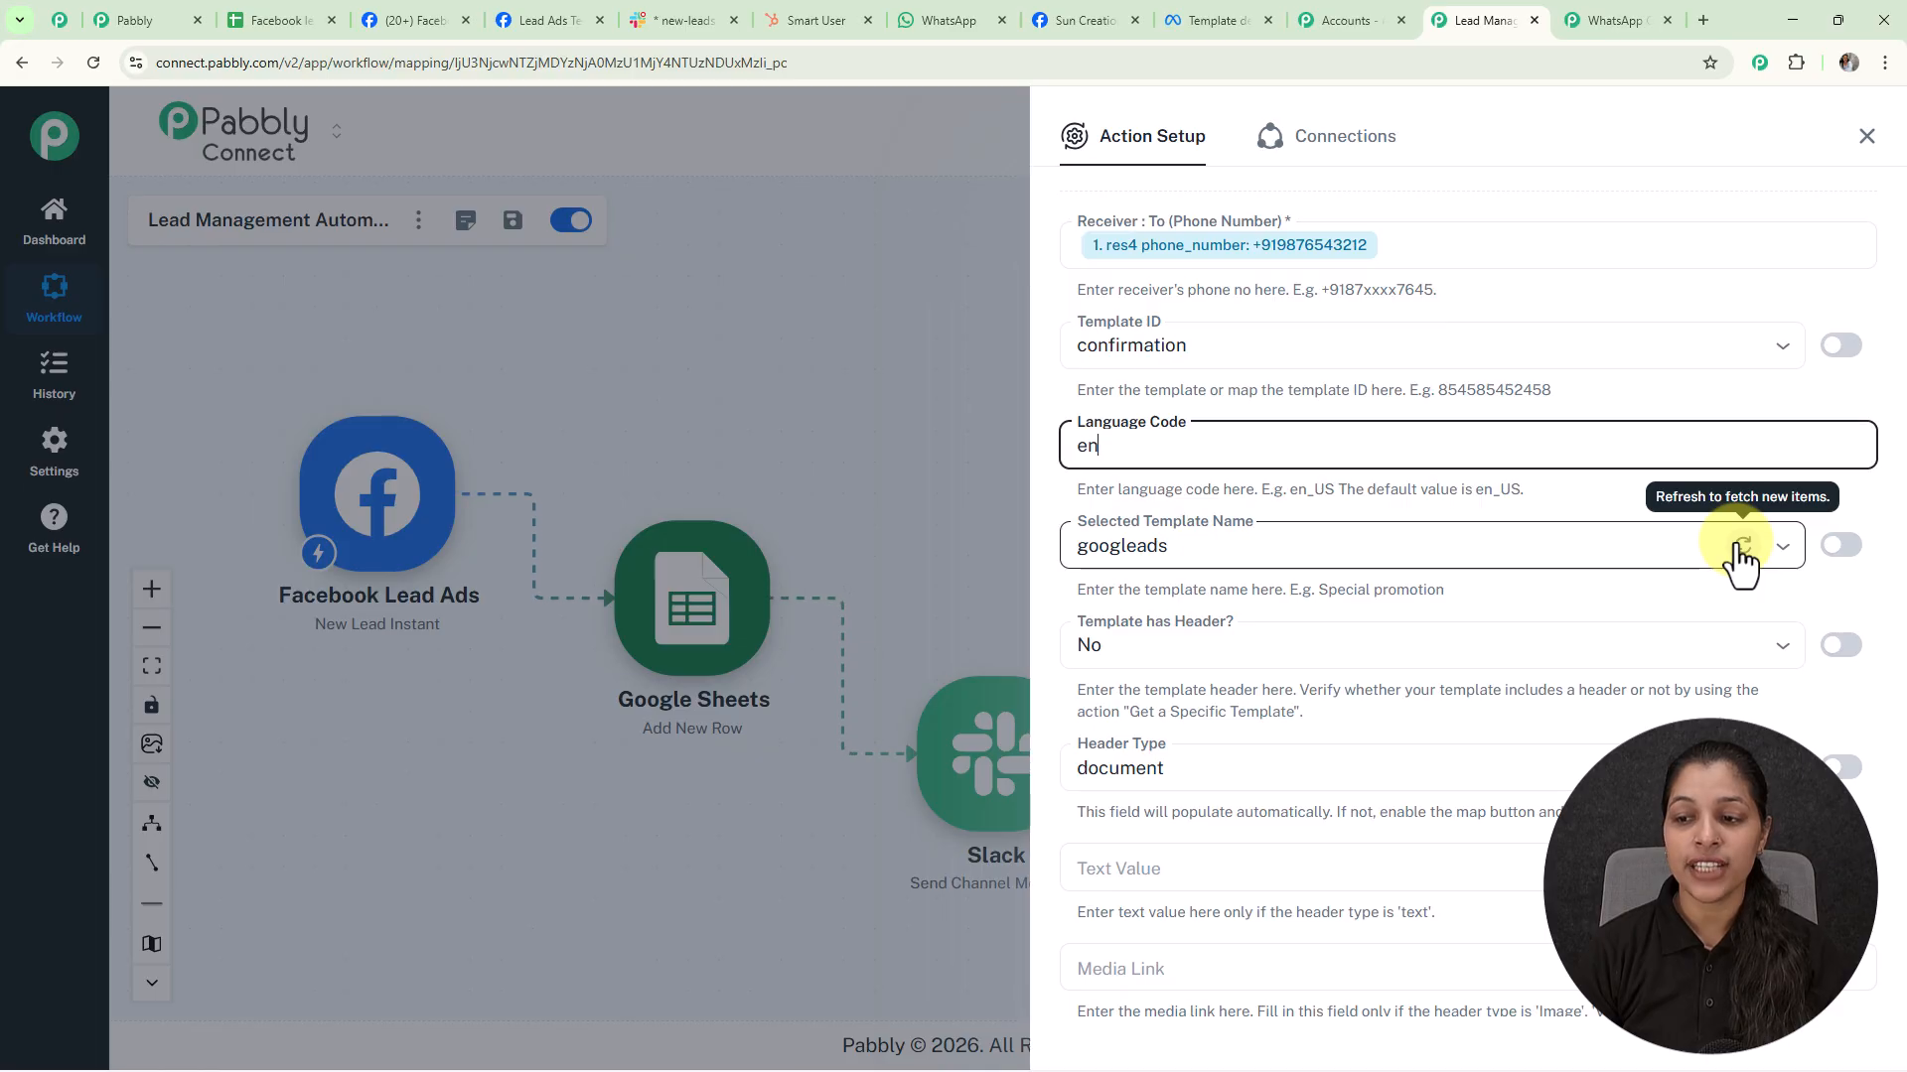
double_click(1728, 551)
text(confirmation)
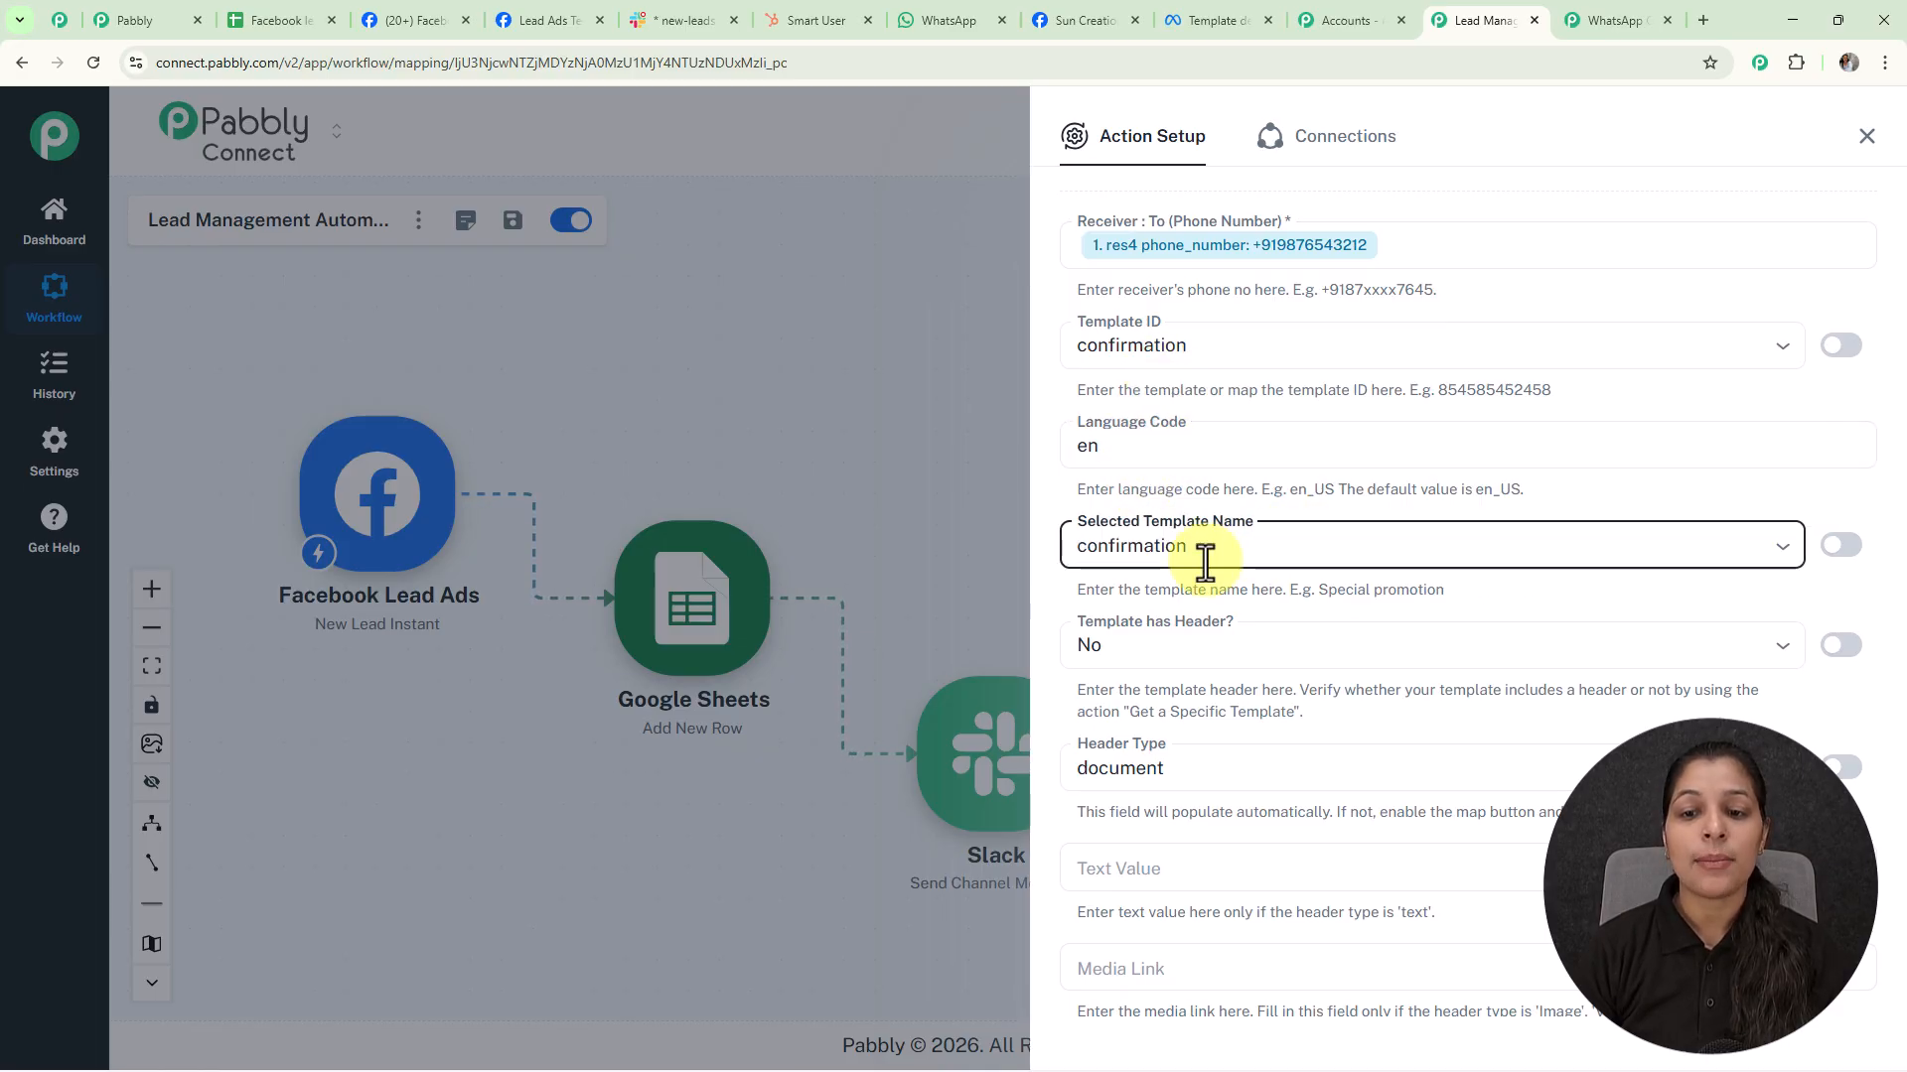
scroll(1398, 477, down, 3)
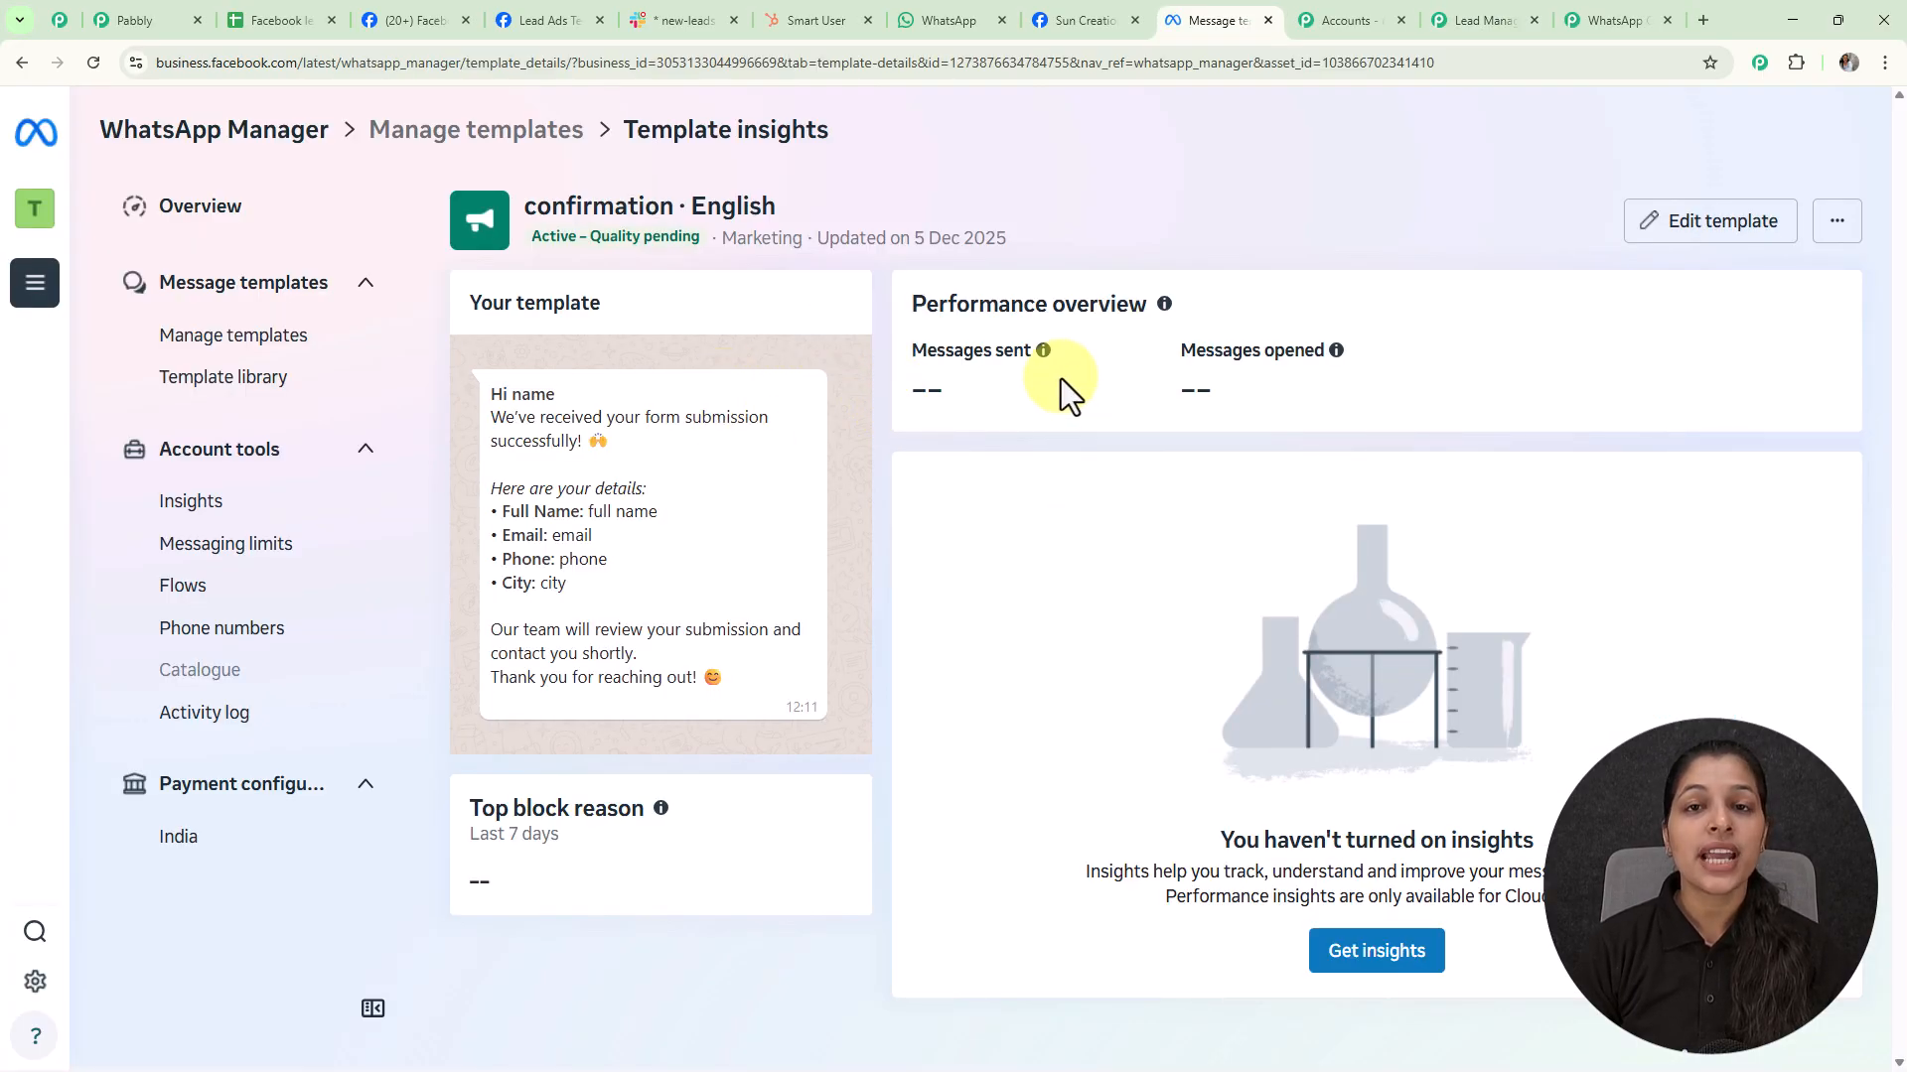
click(1480, 32)
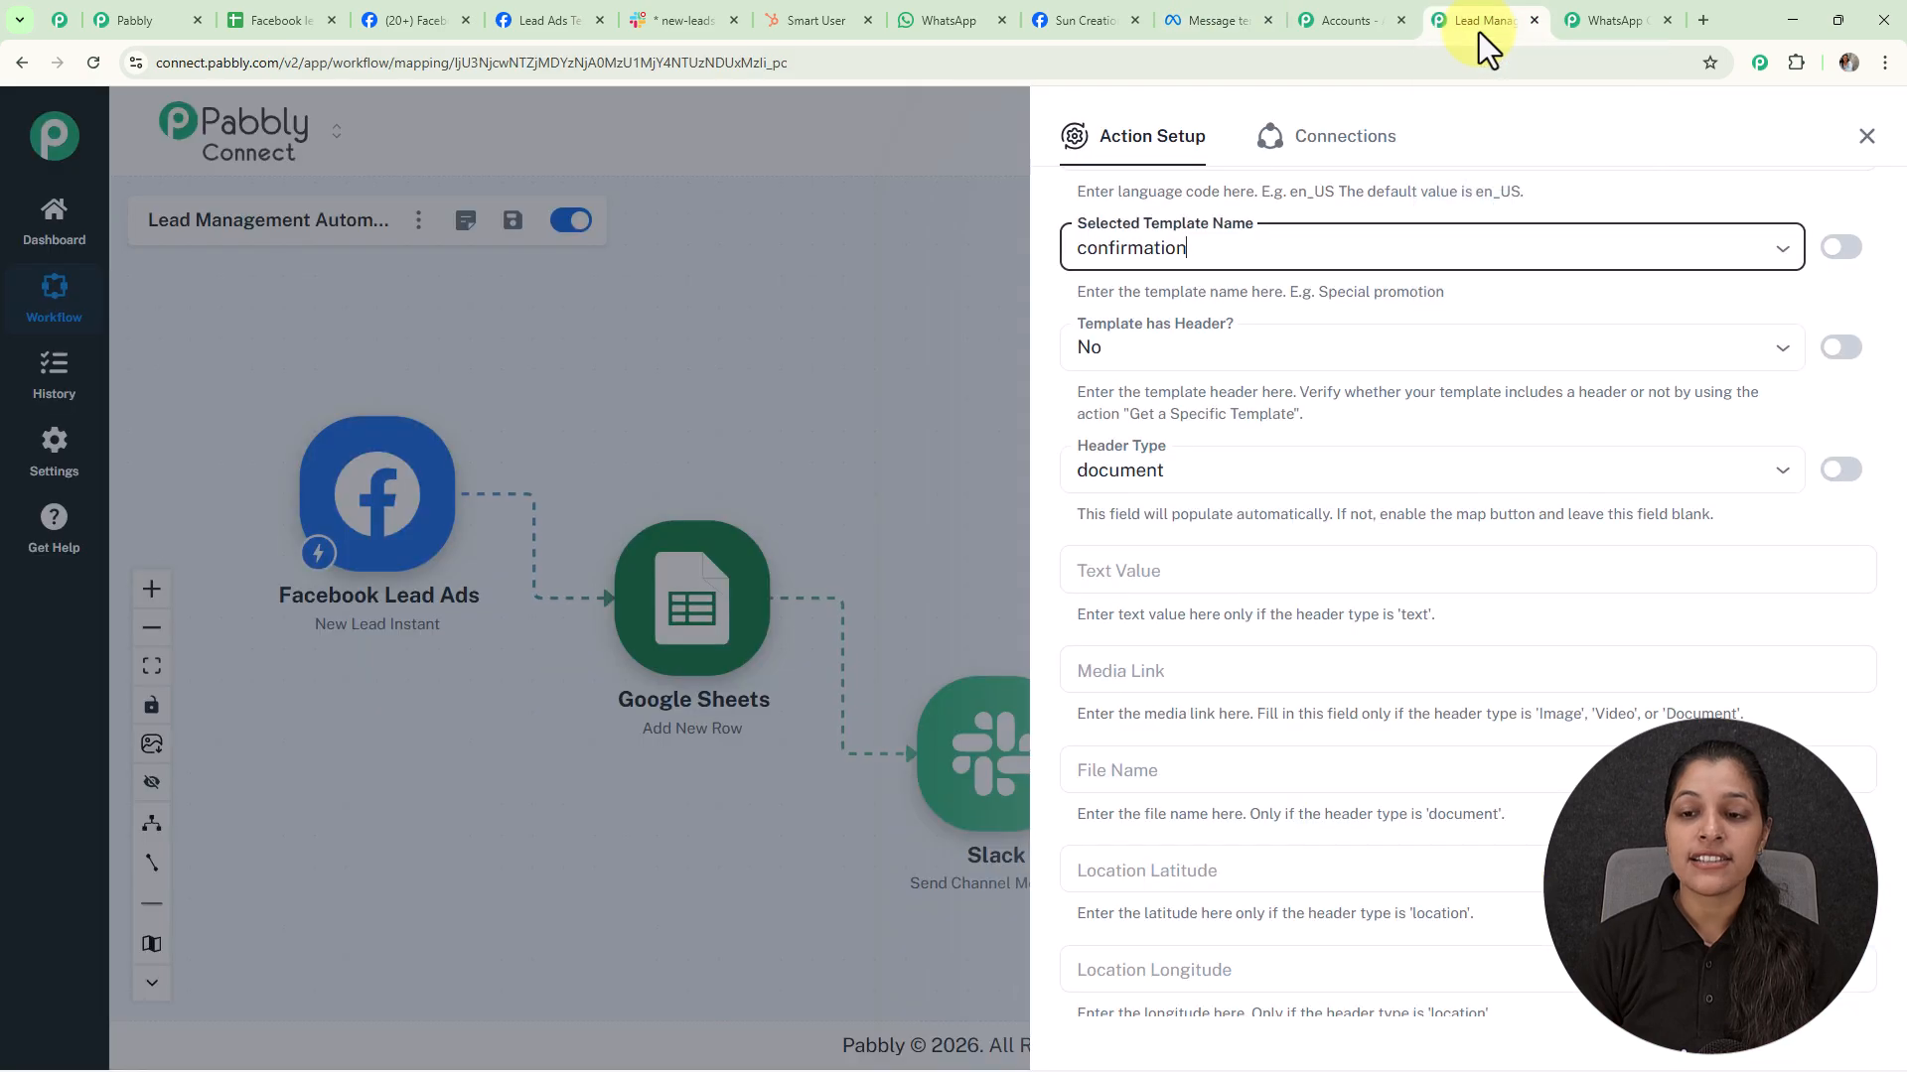
scroll(1239, 371, down, 2)
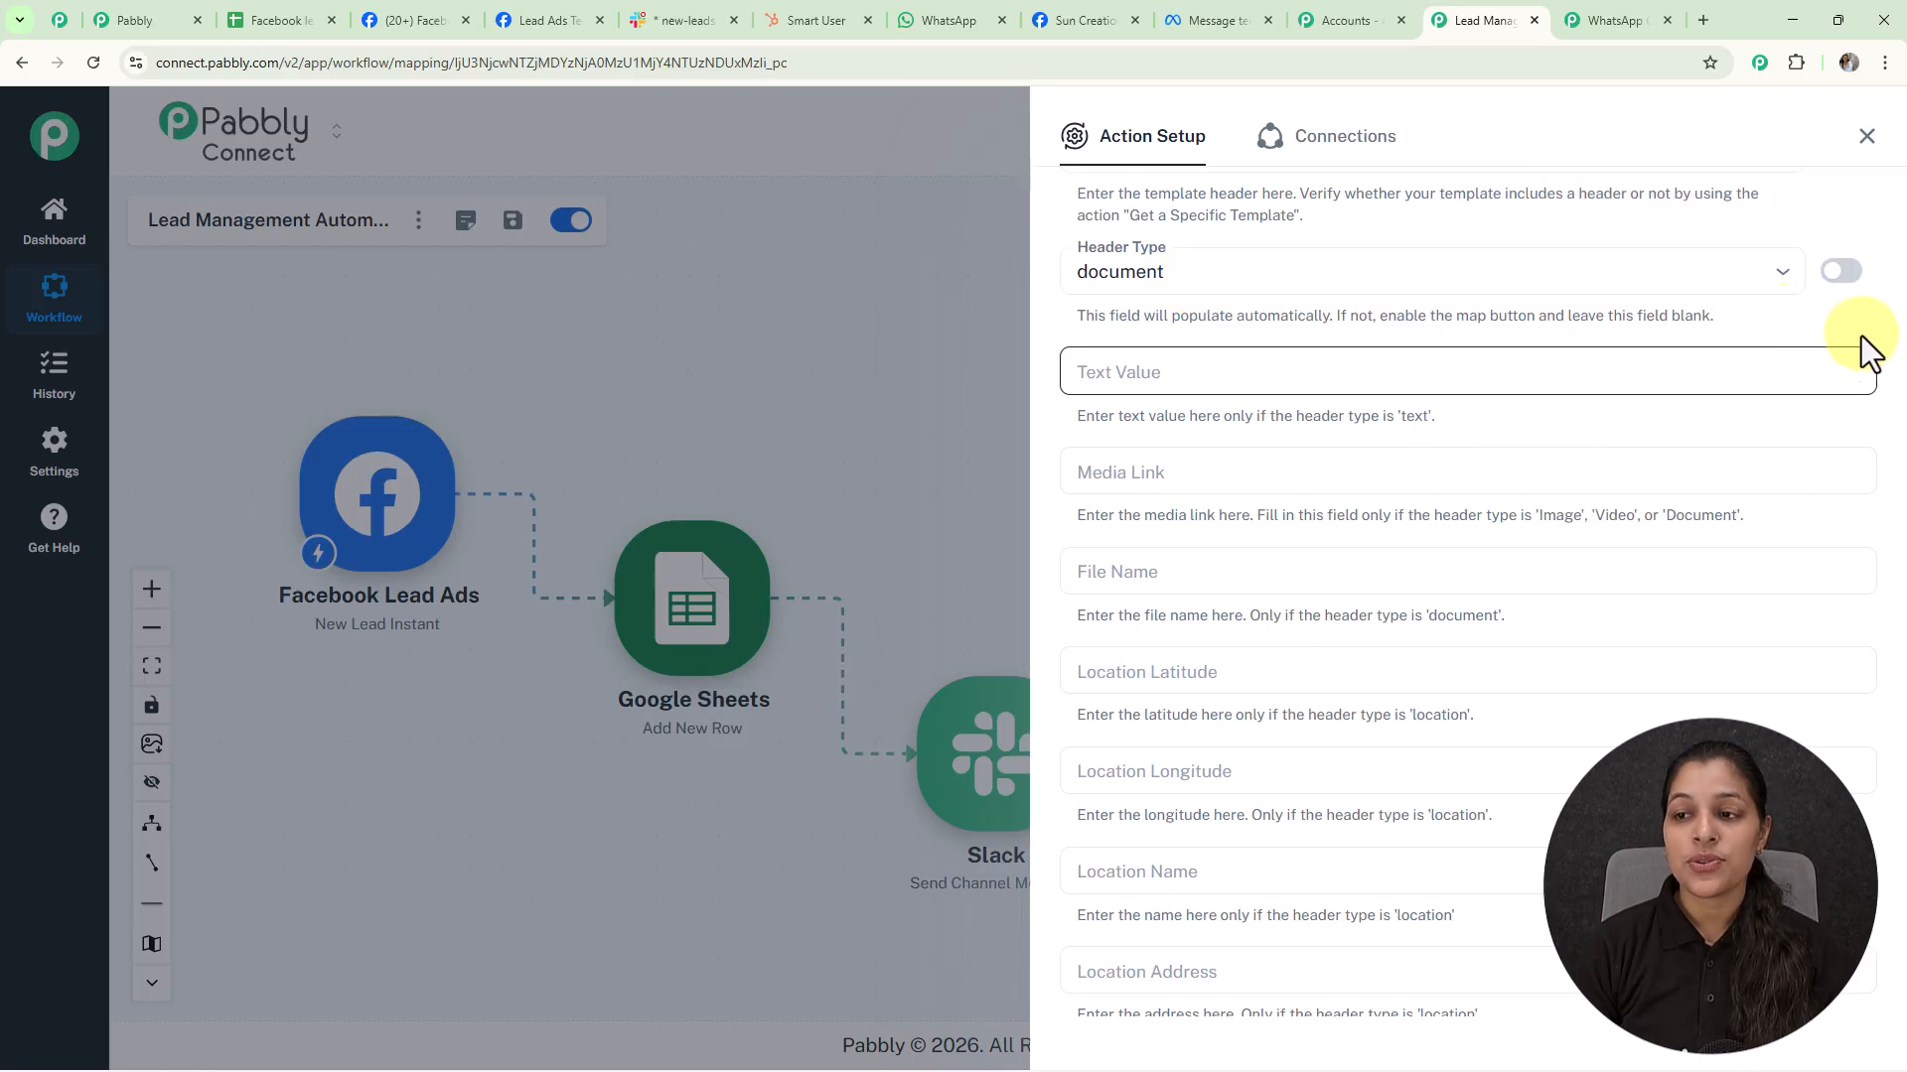
Clear the 'document' value from Header Type, leaving it empty
click(1844, 273)
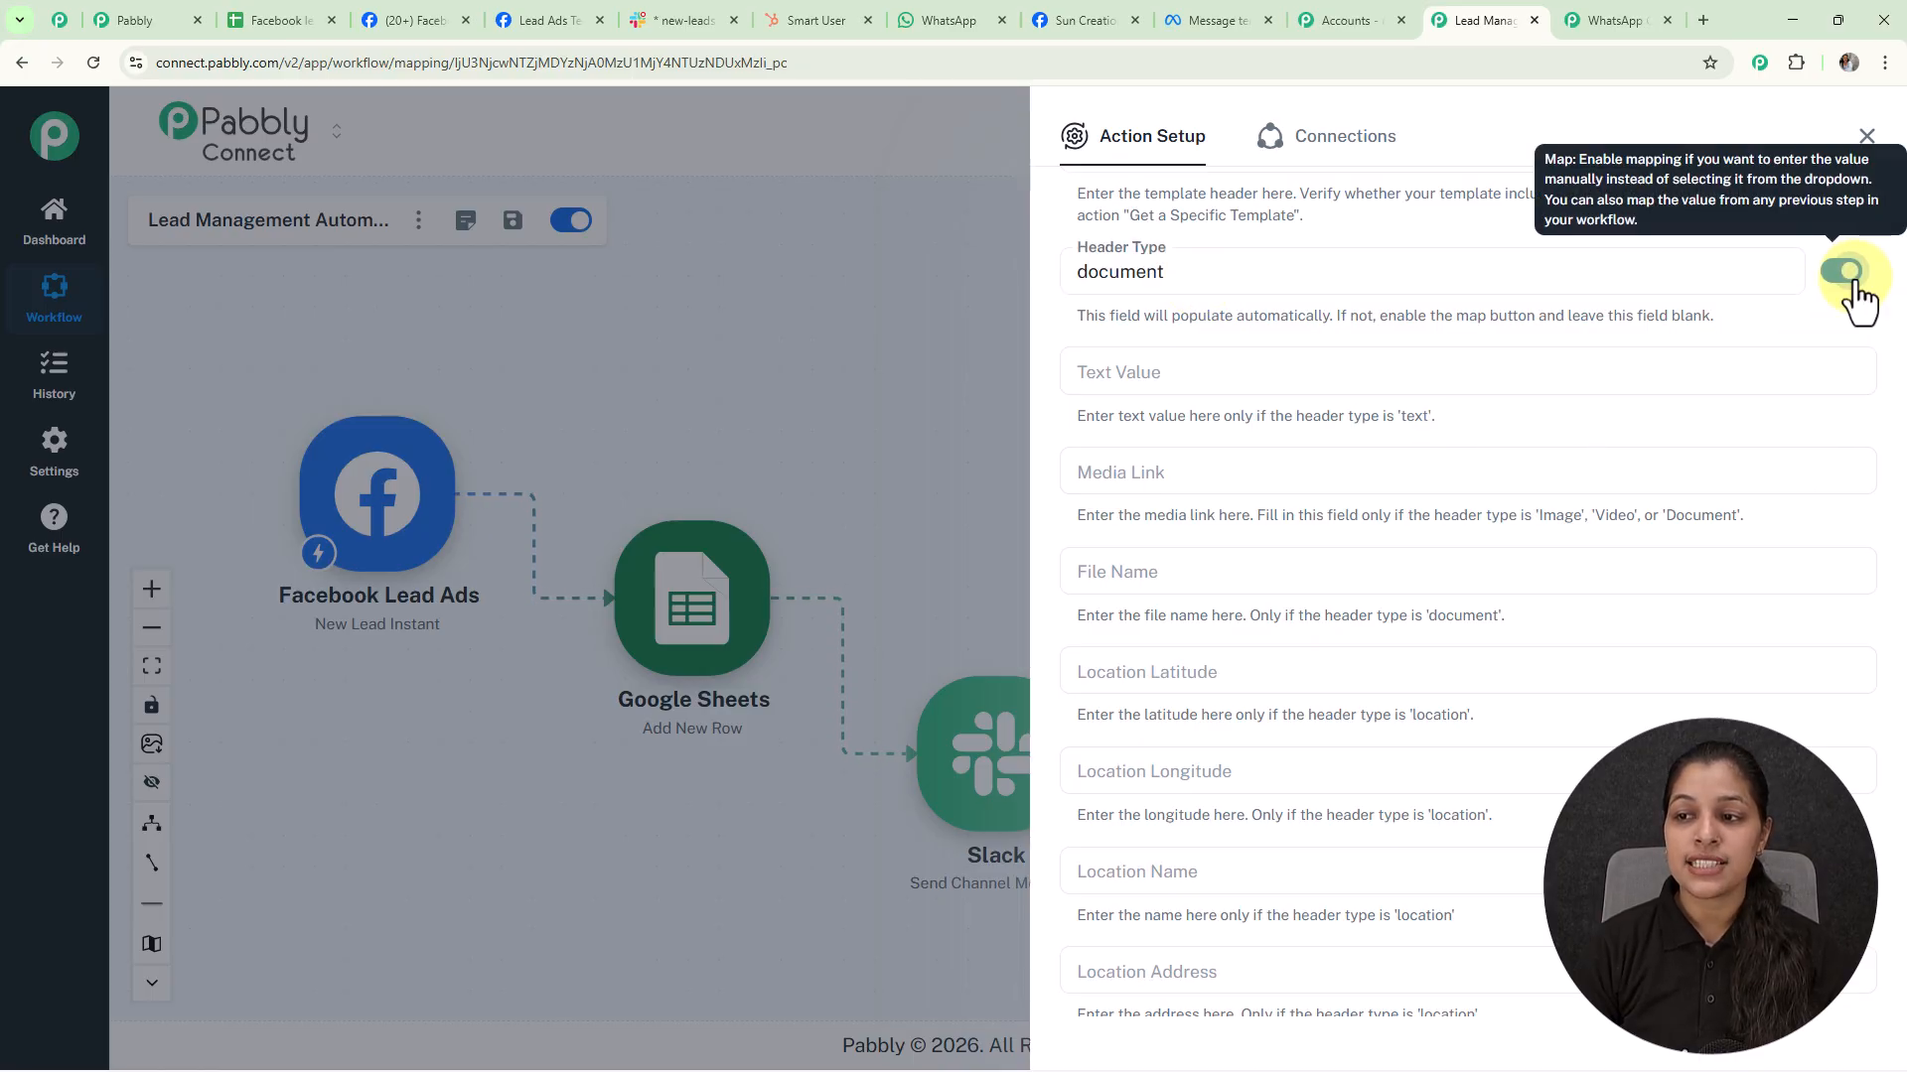
drag(1205, 268, 1017, 265)
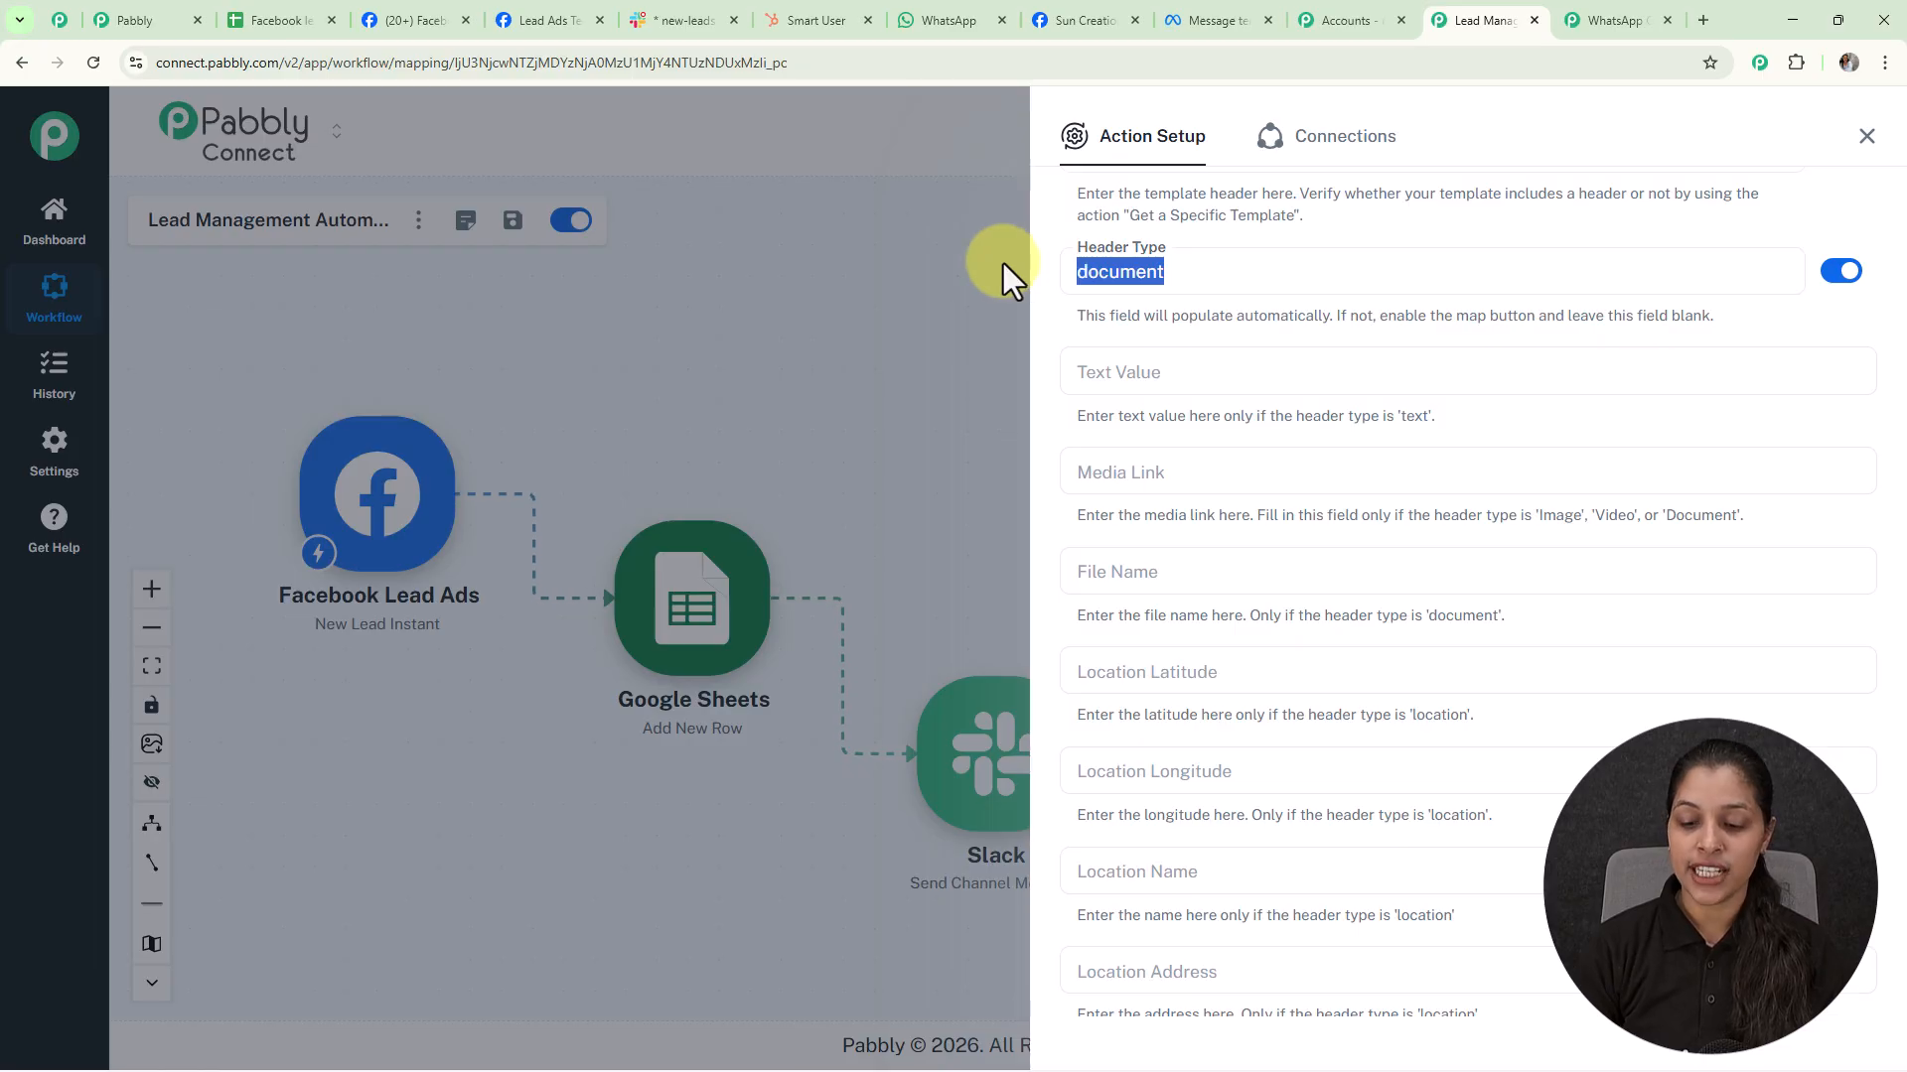
key(BackSpace)
scroll(1264, 651, down, 5)
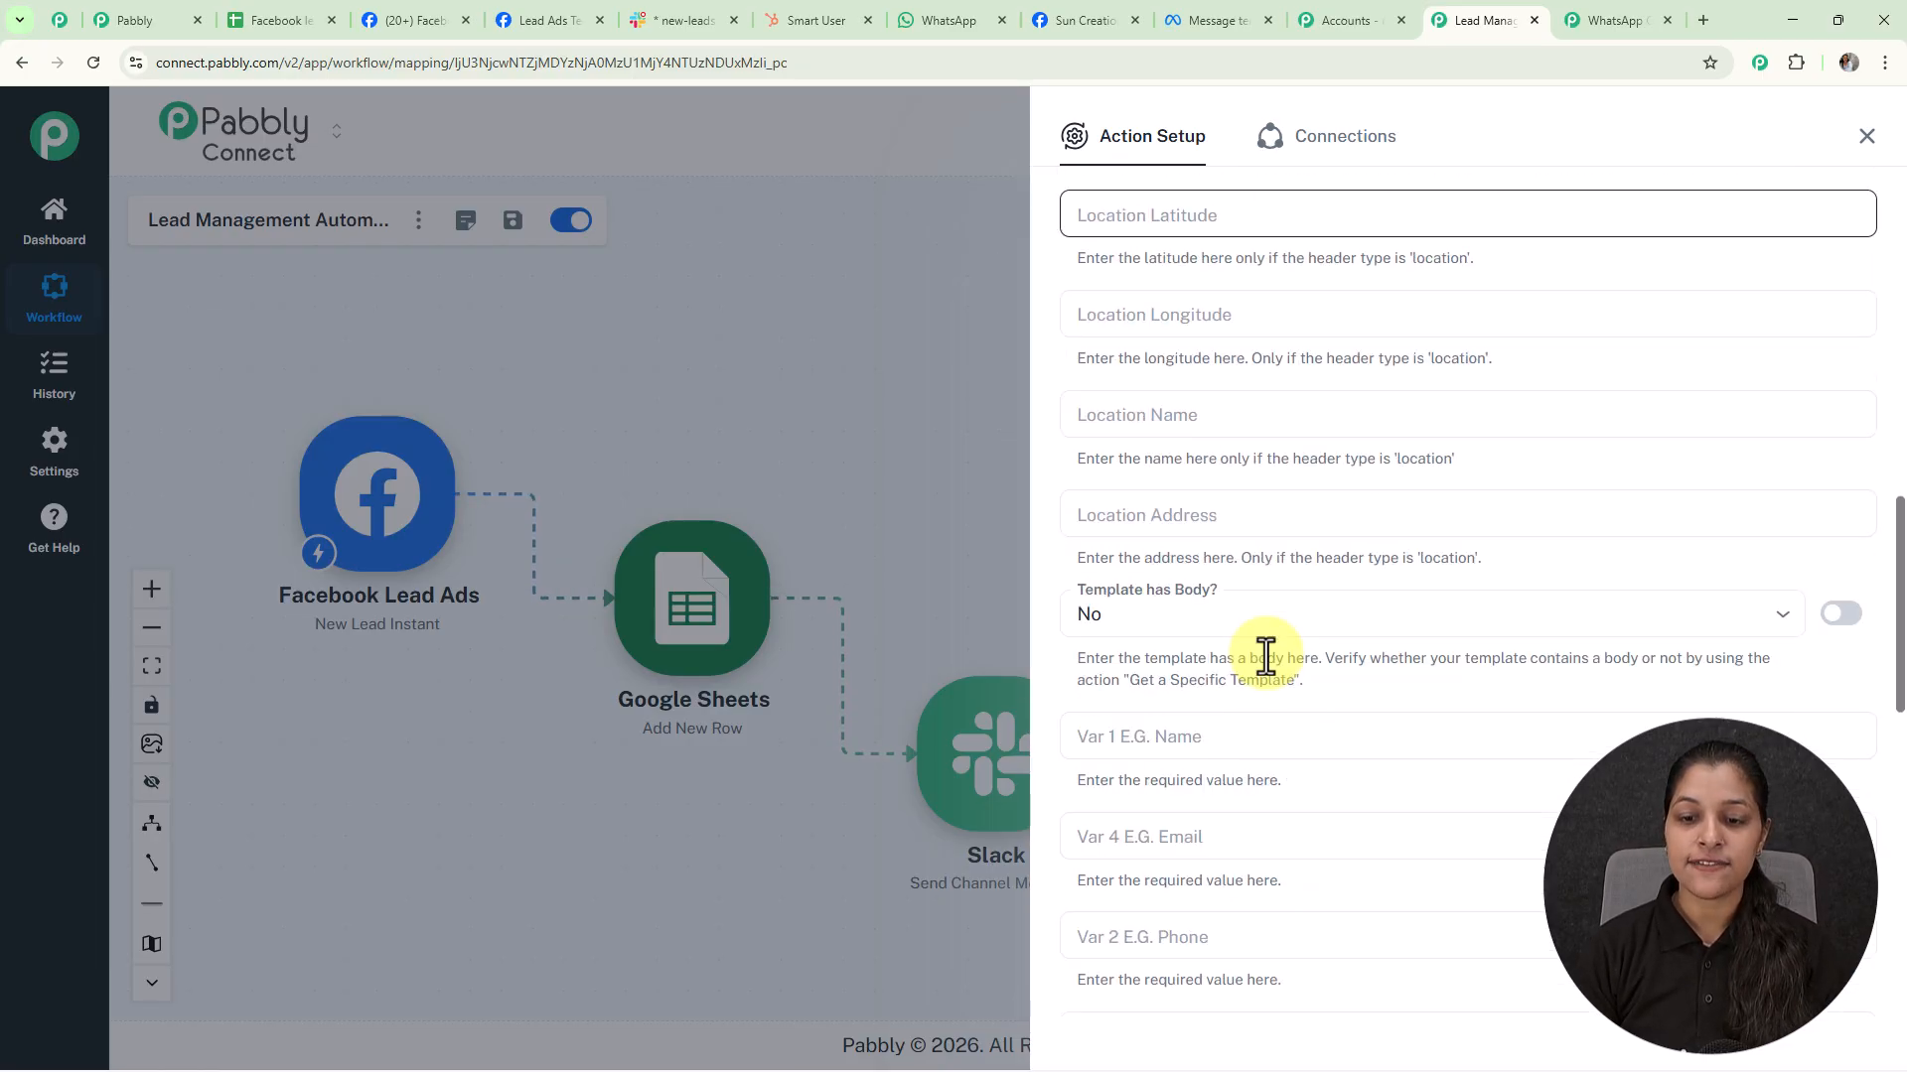
scroll(1264, 655, down, 2)
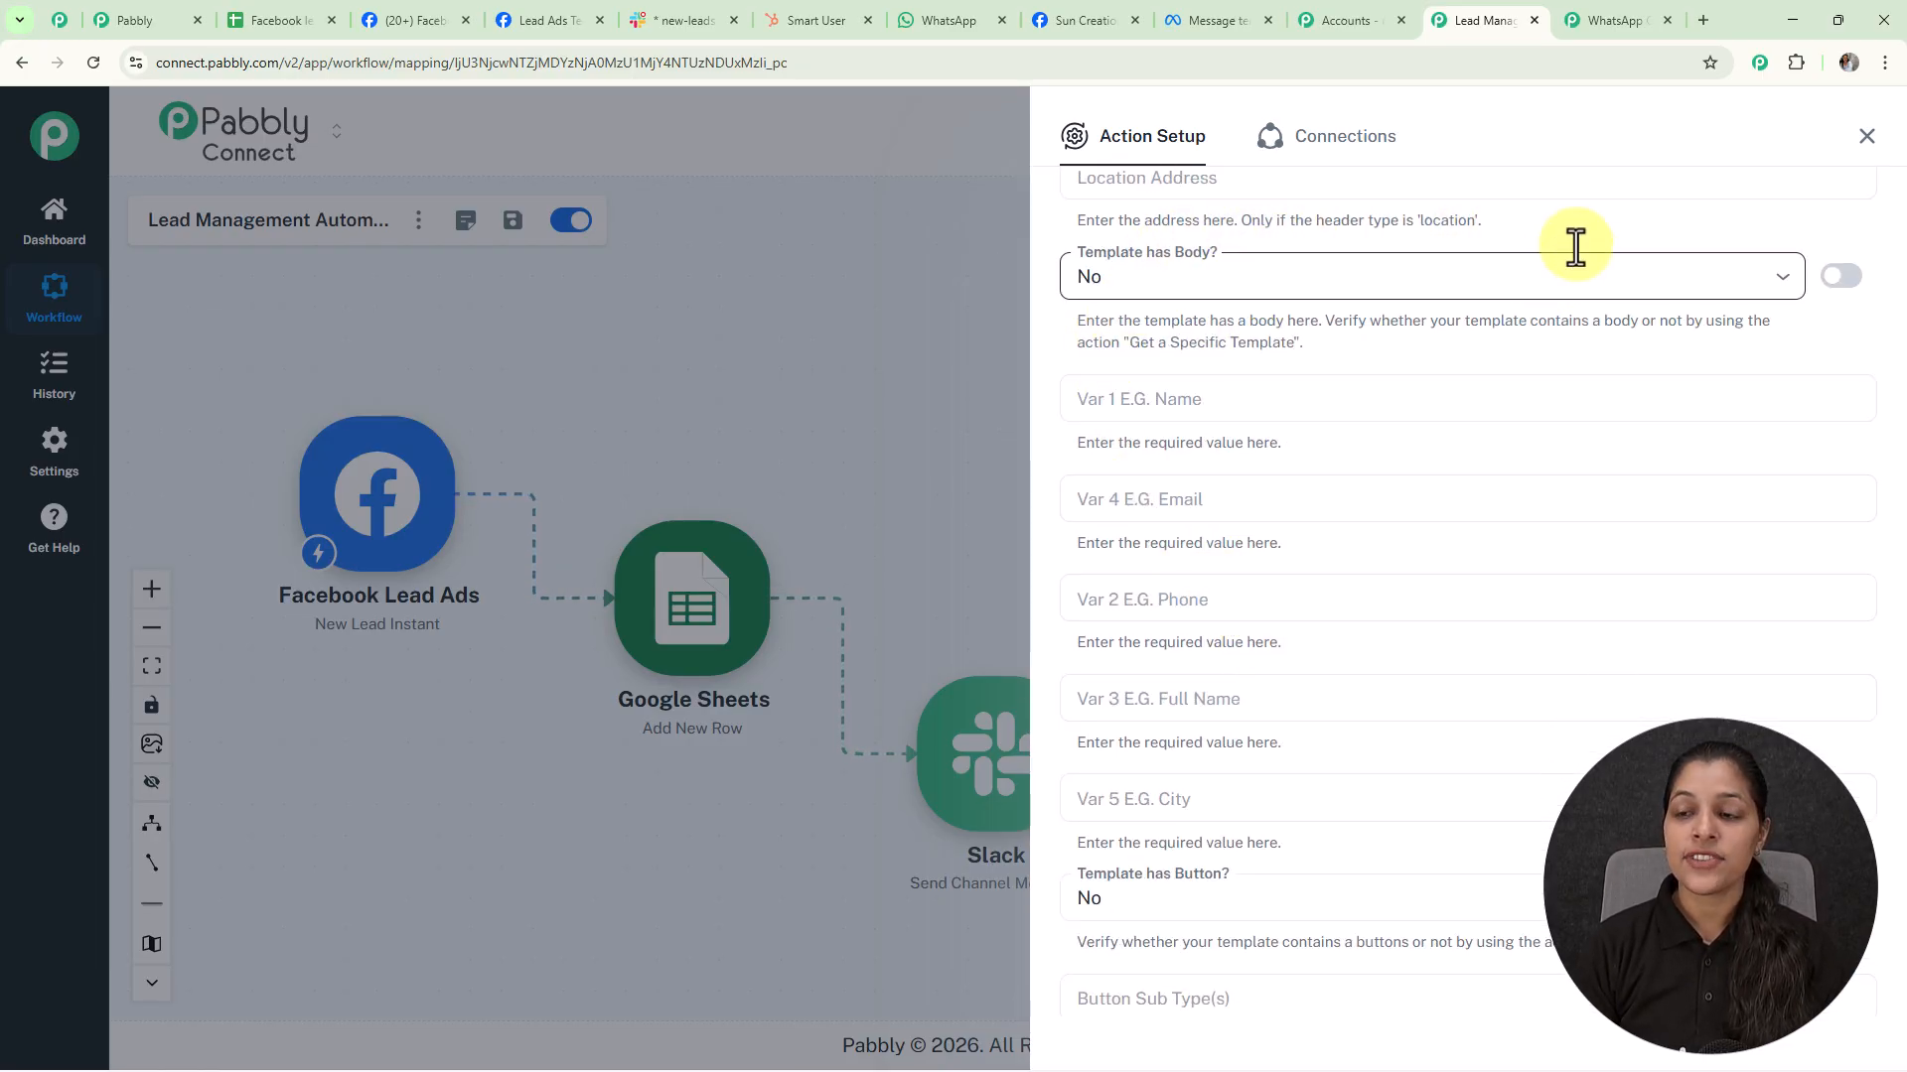
Set 'Template has Body?' to Yes and check the template's body variables {{1}}–{{5}}
click(1785, 288)
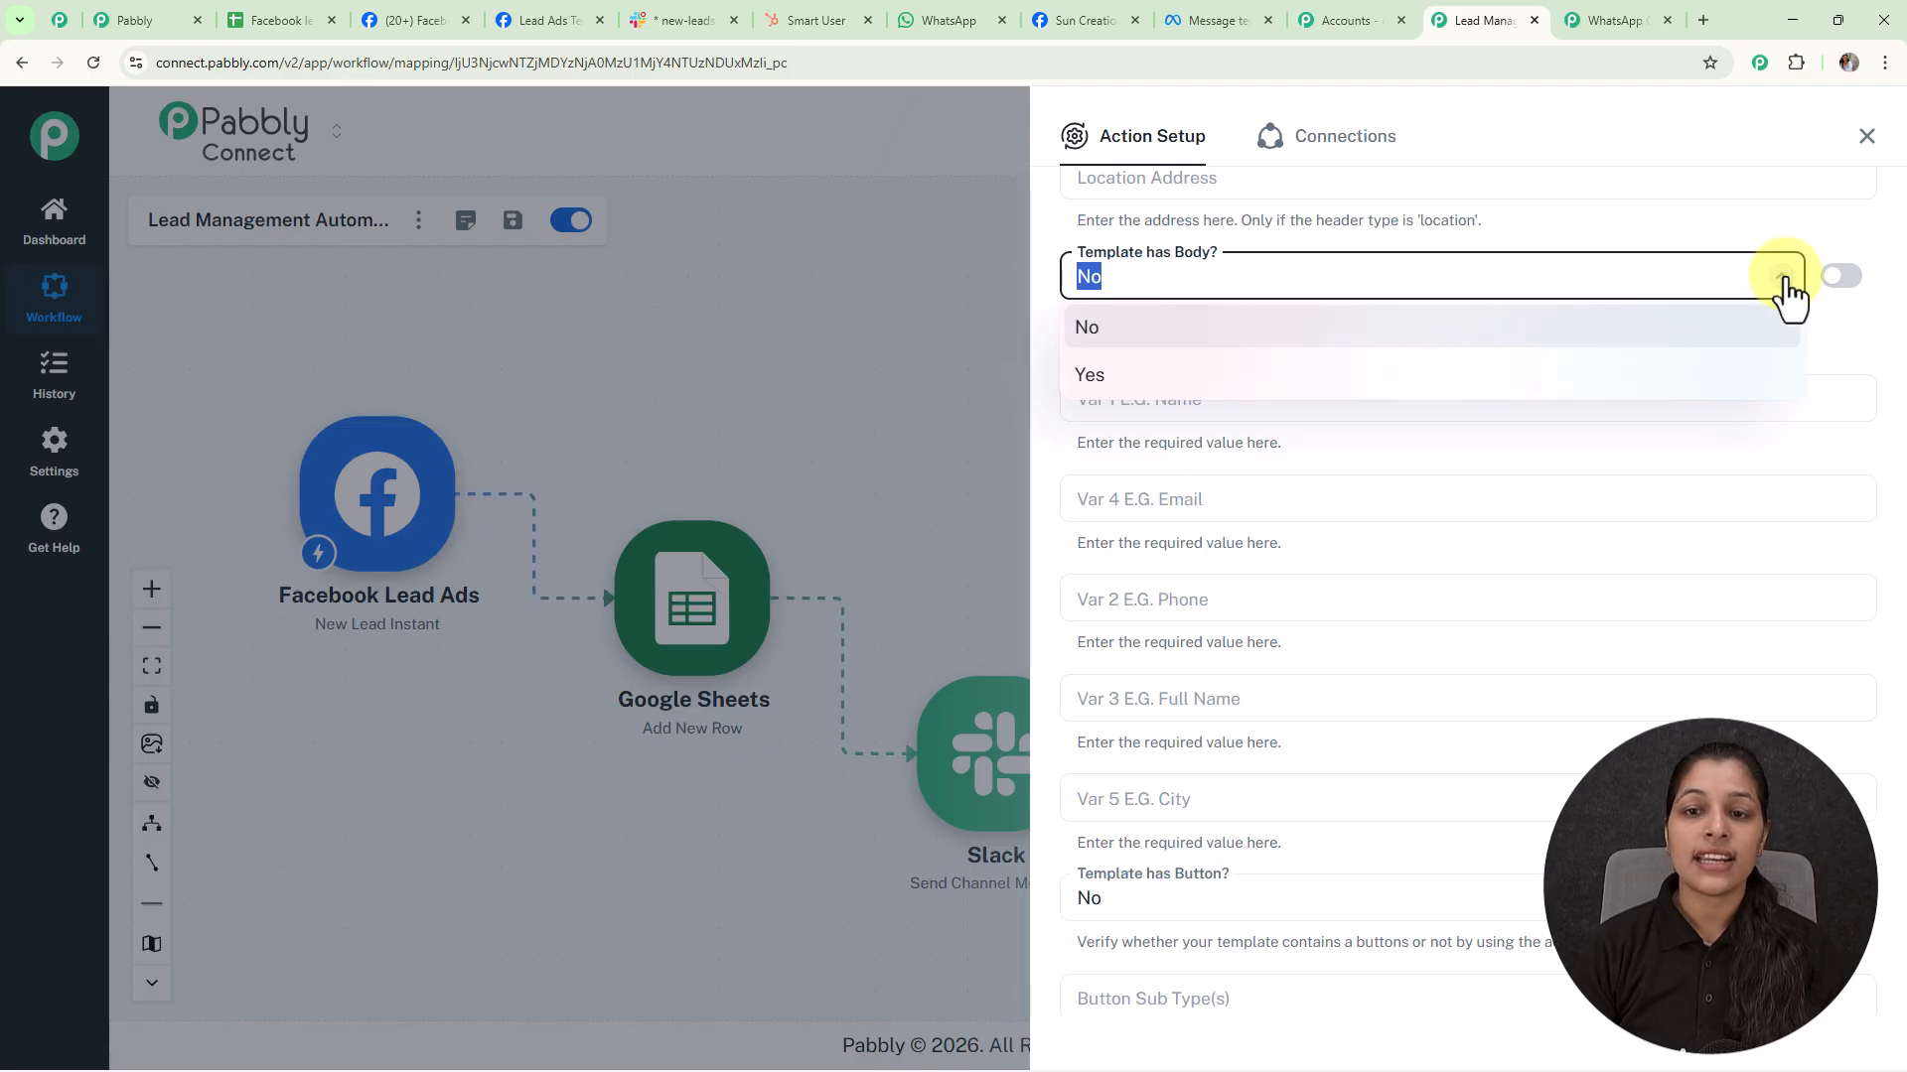
click(1102, 380)
scroll(1374, 519, down, 1)
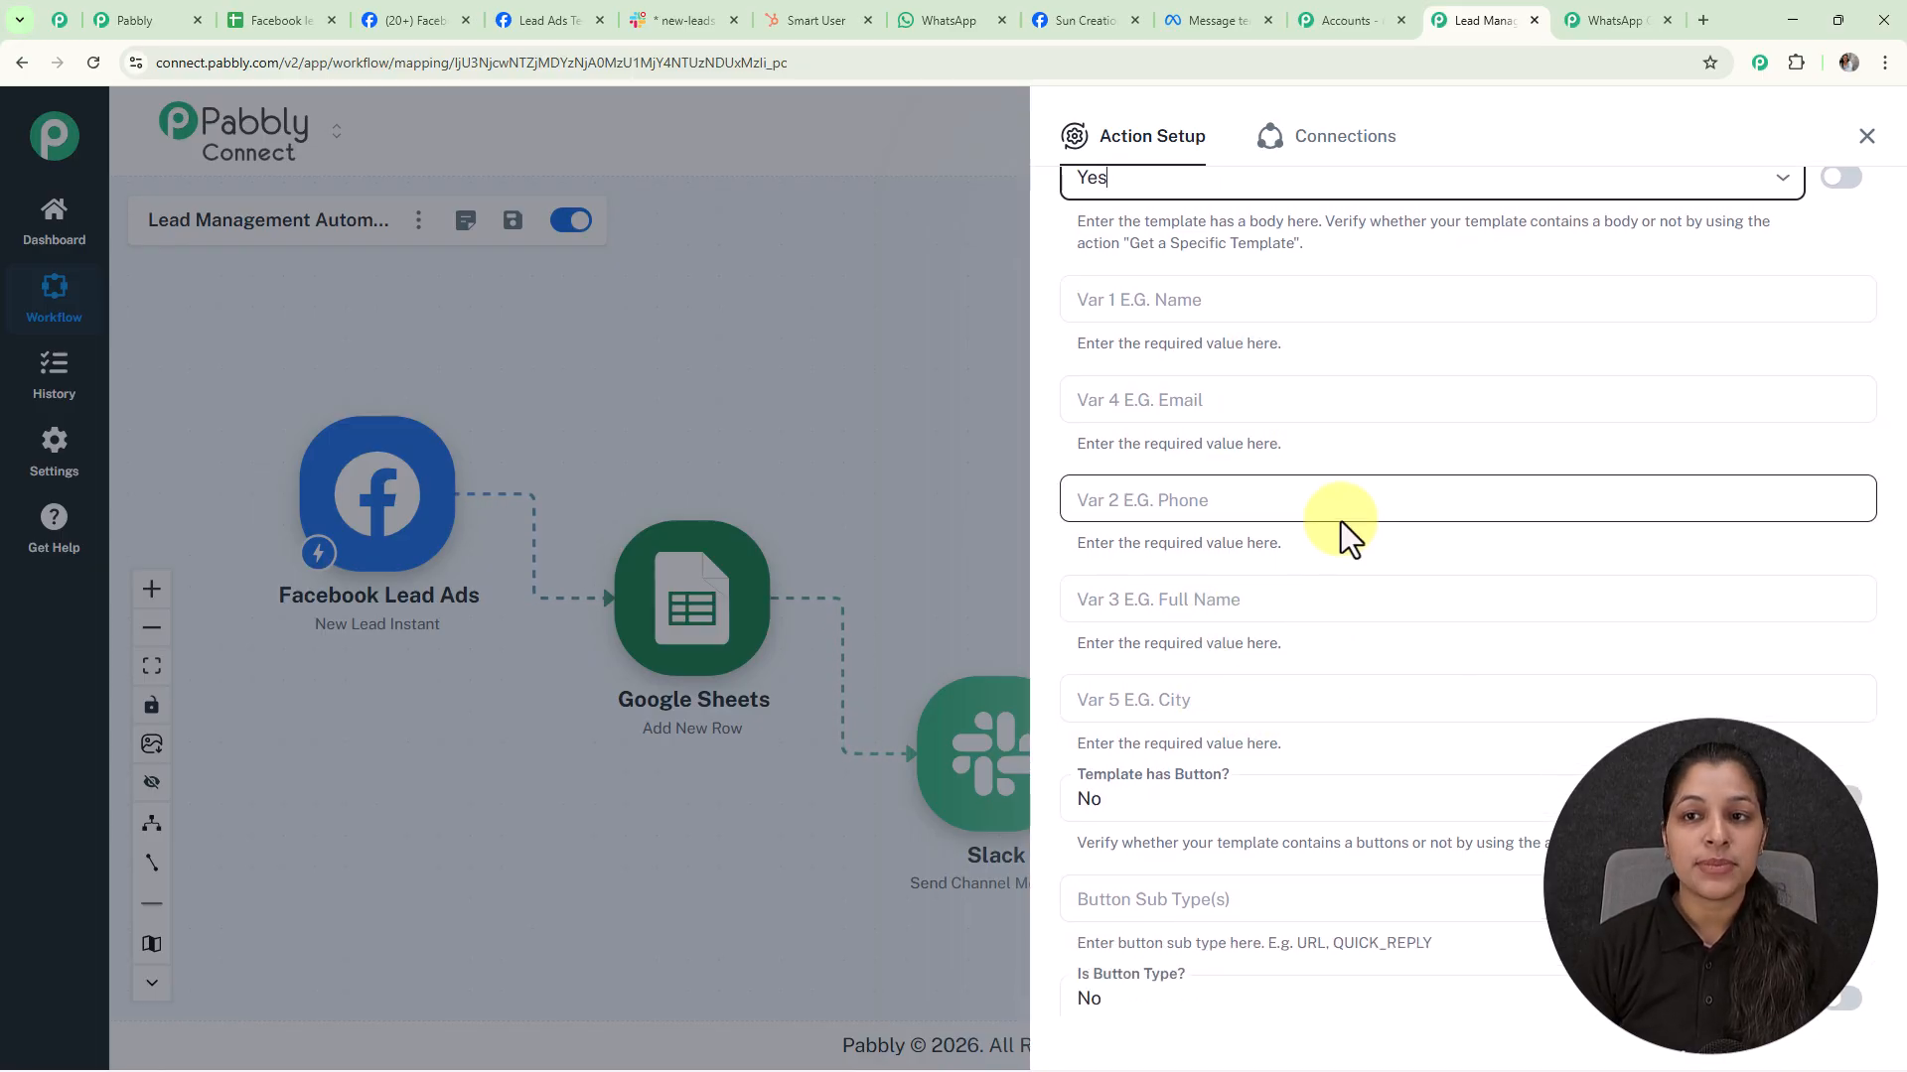
click(1224, 16)
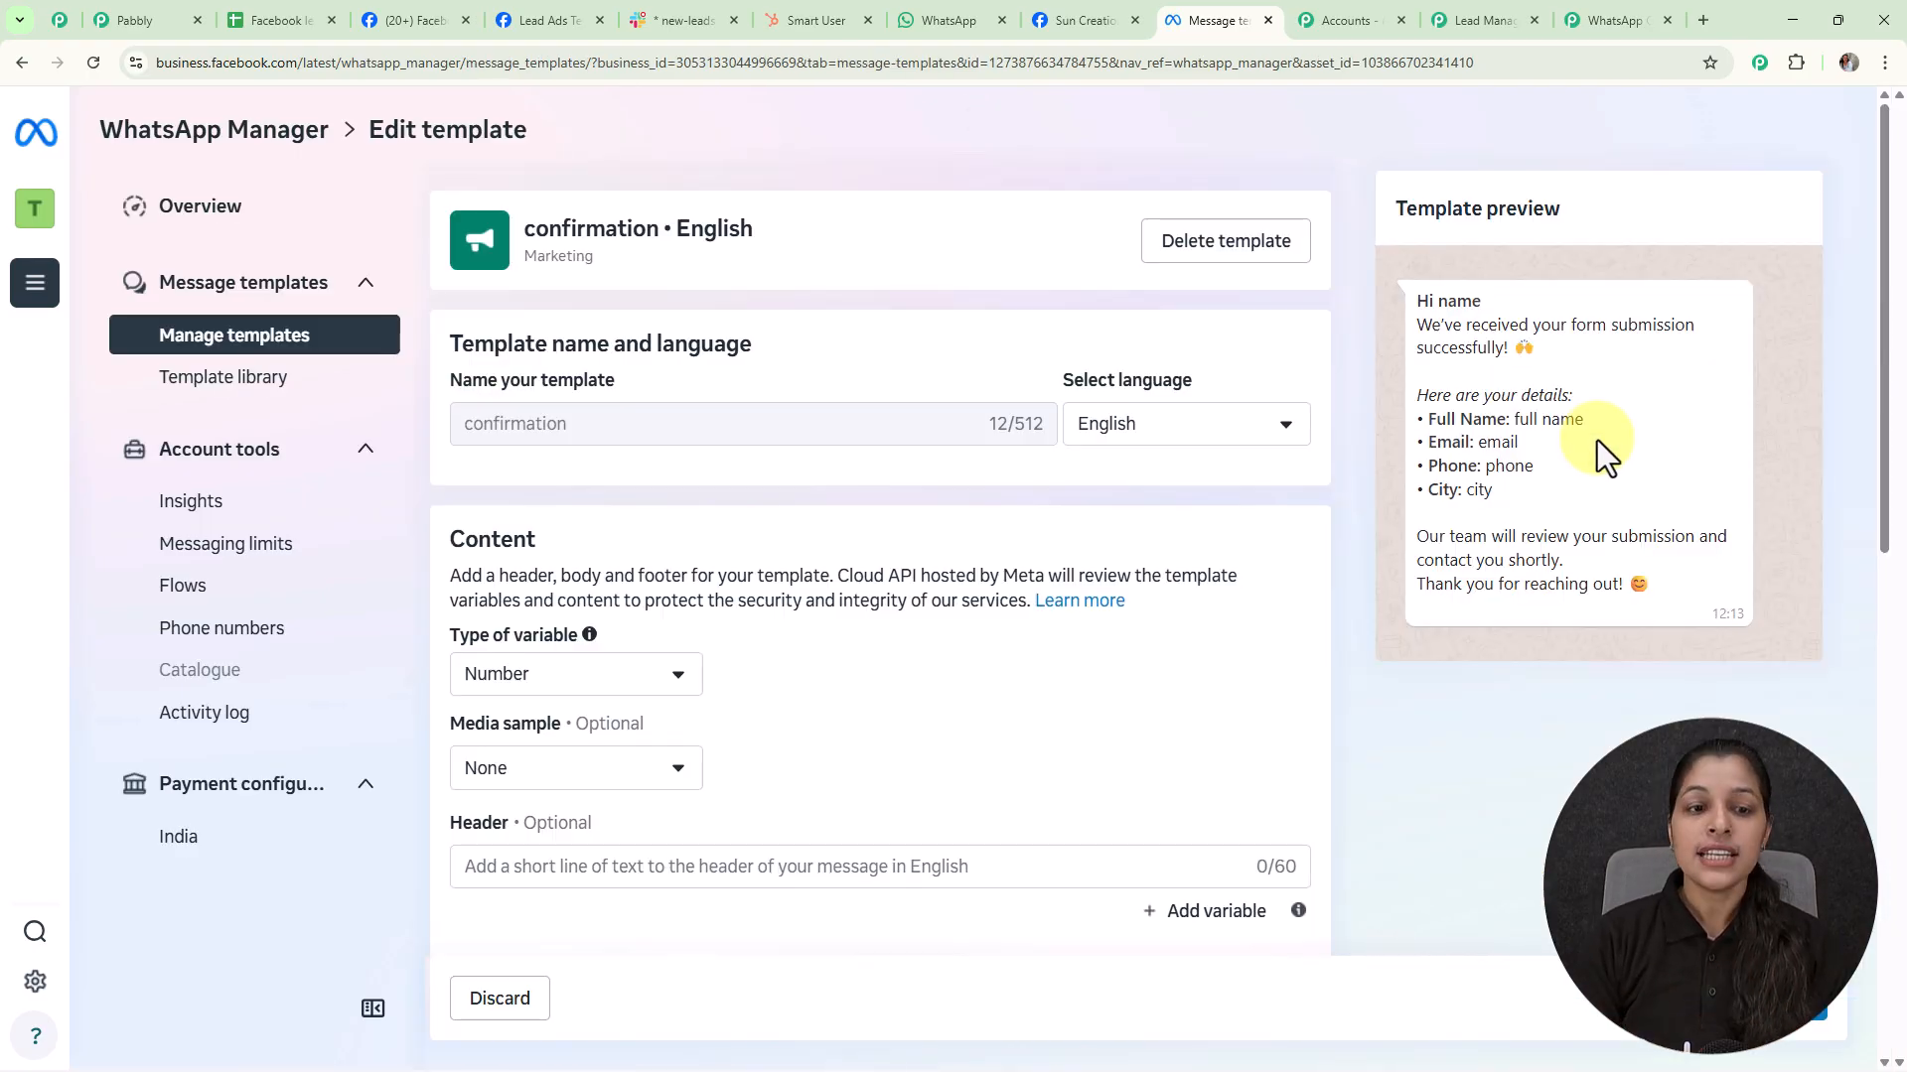
scroll(960, 543, down, 6)
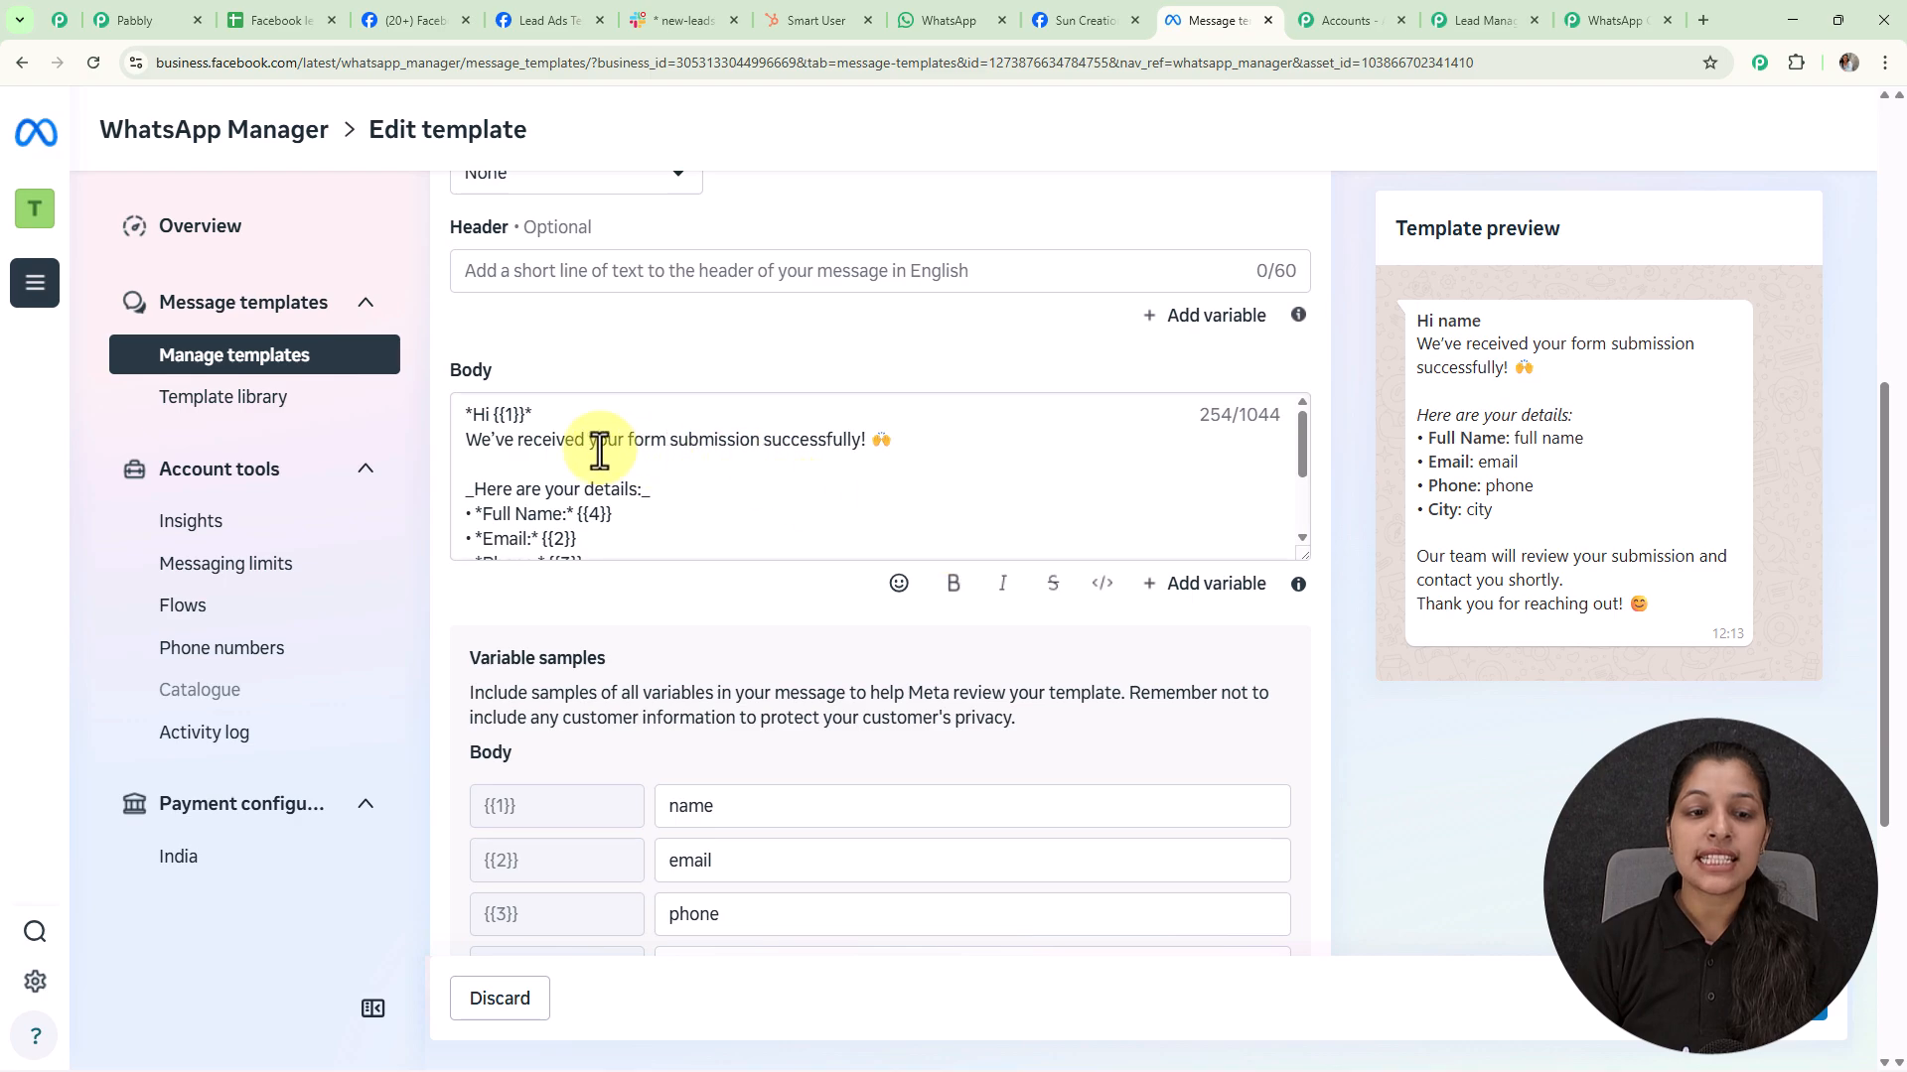
scroll(596, 443, down, 2)
scroll(723, 808, down, 3)
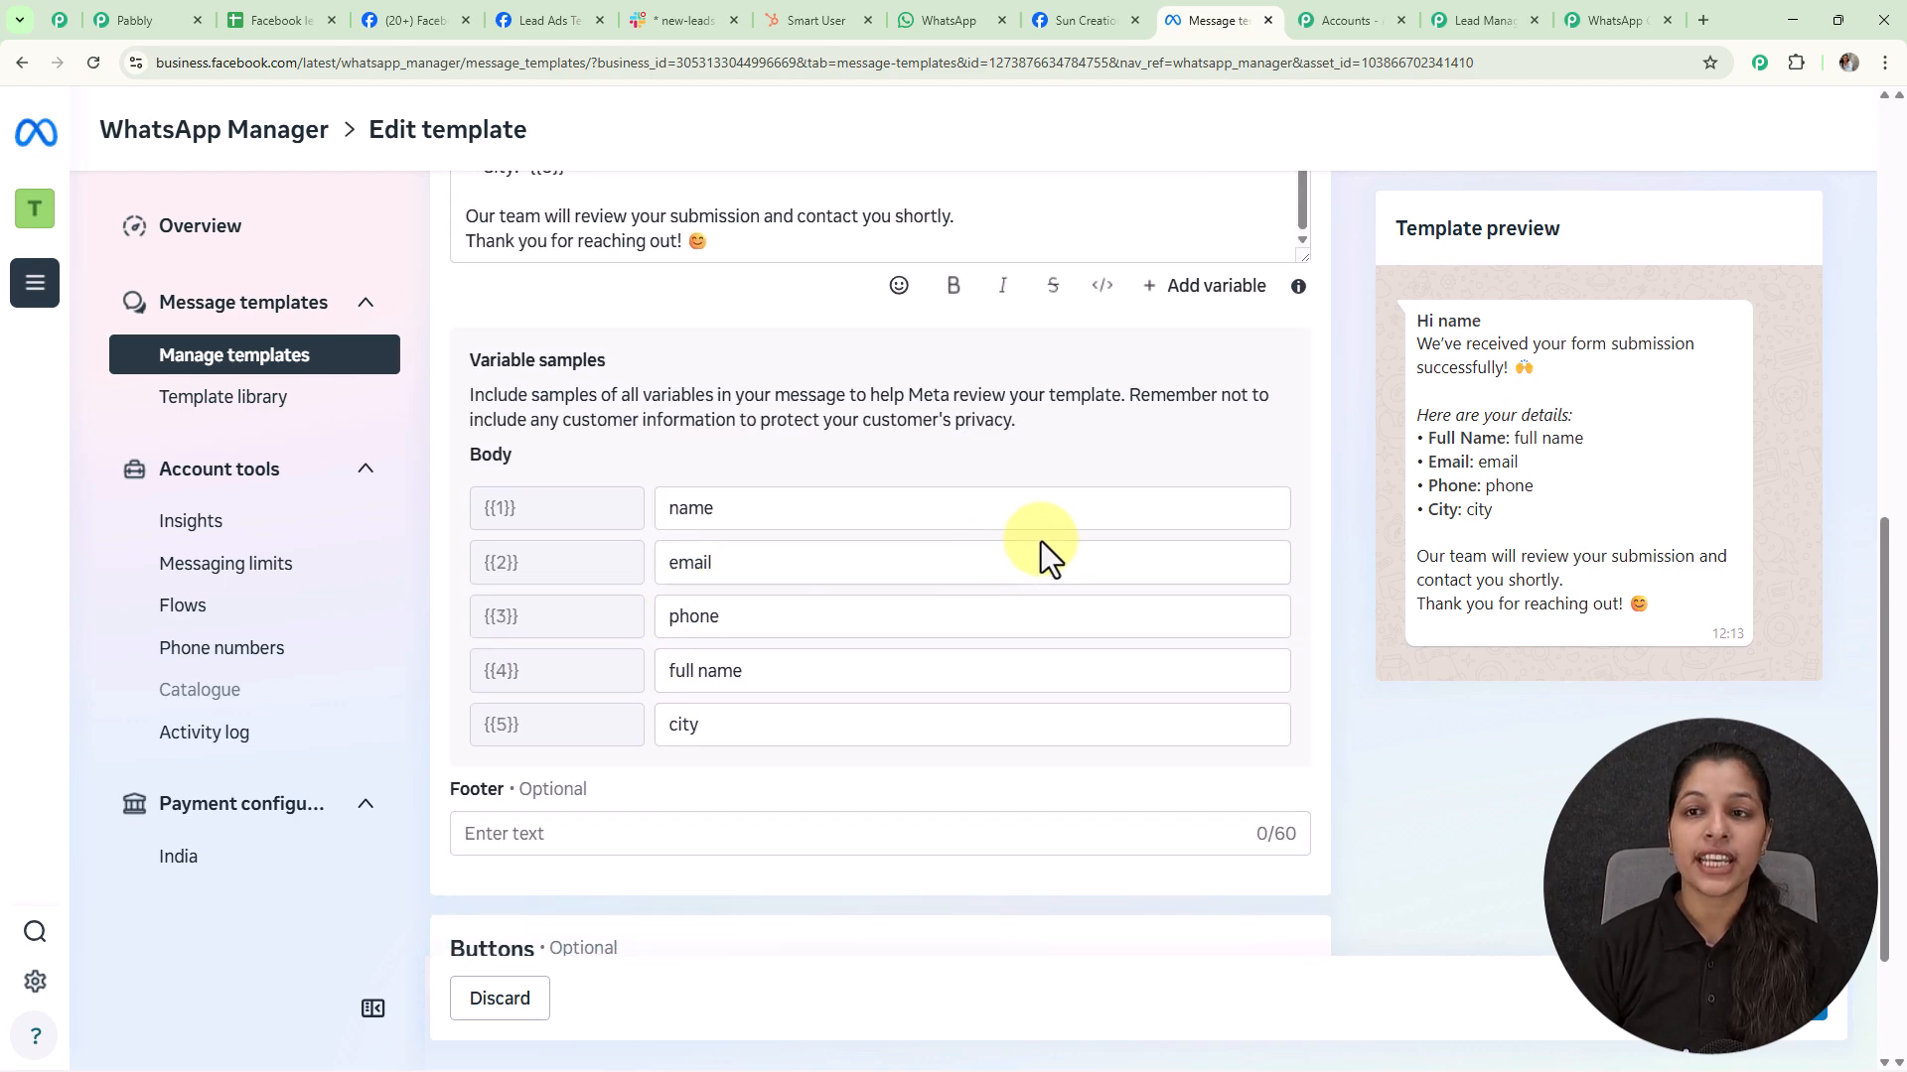
Start mapping Var 1 to the lead's first name using the '/' field picker
click(1459, 28)
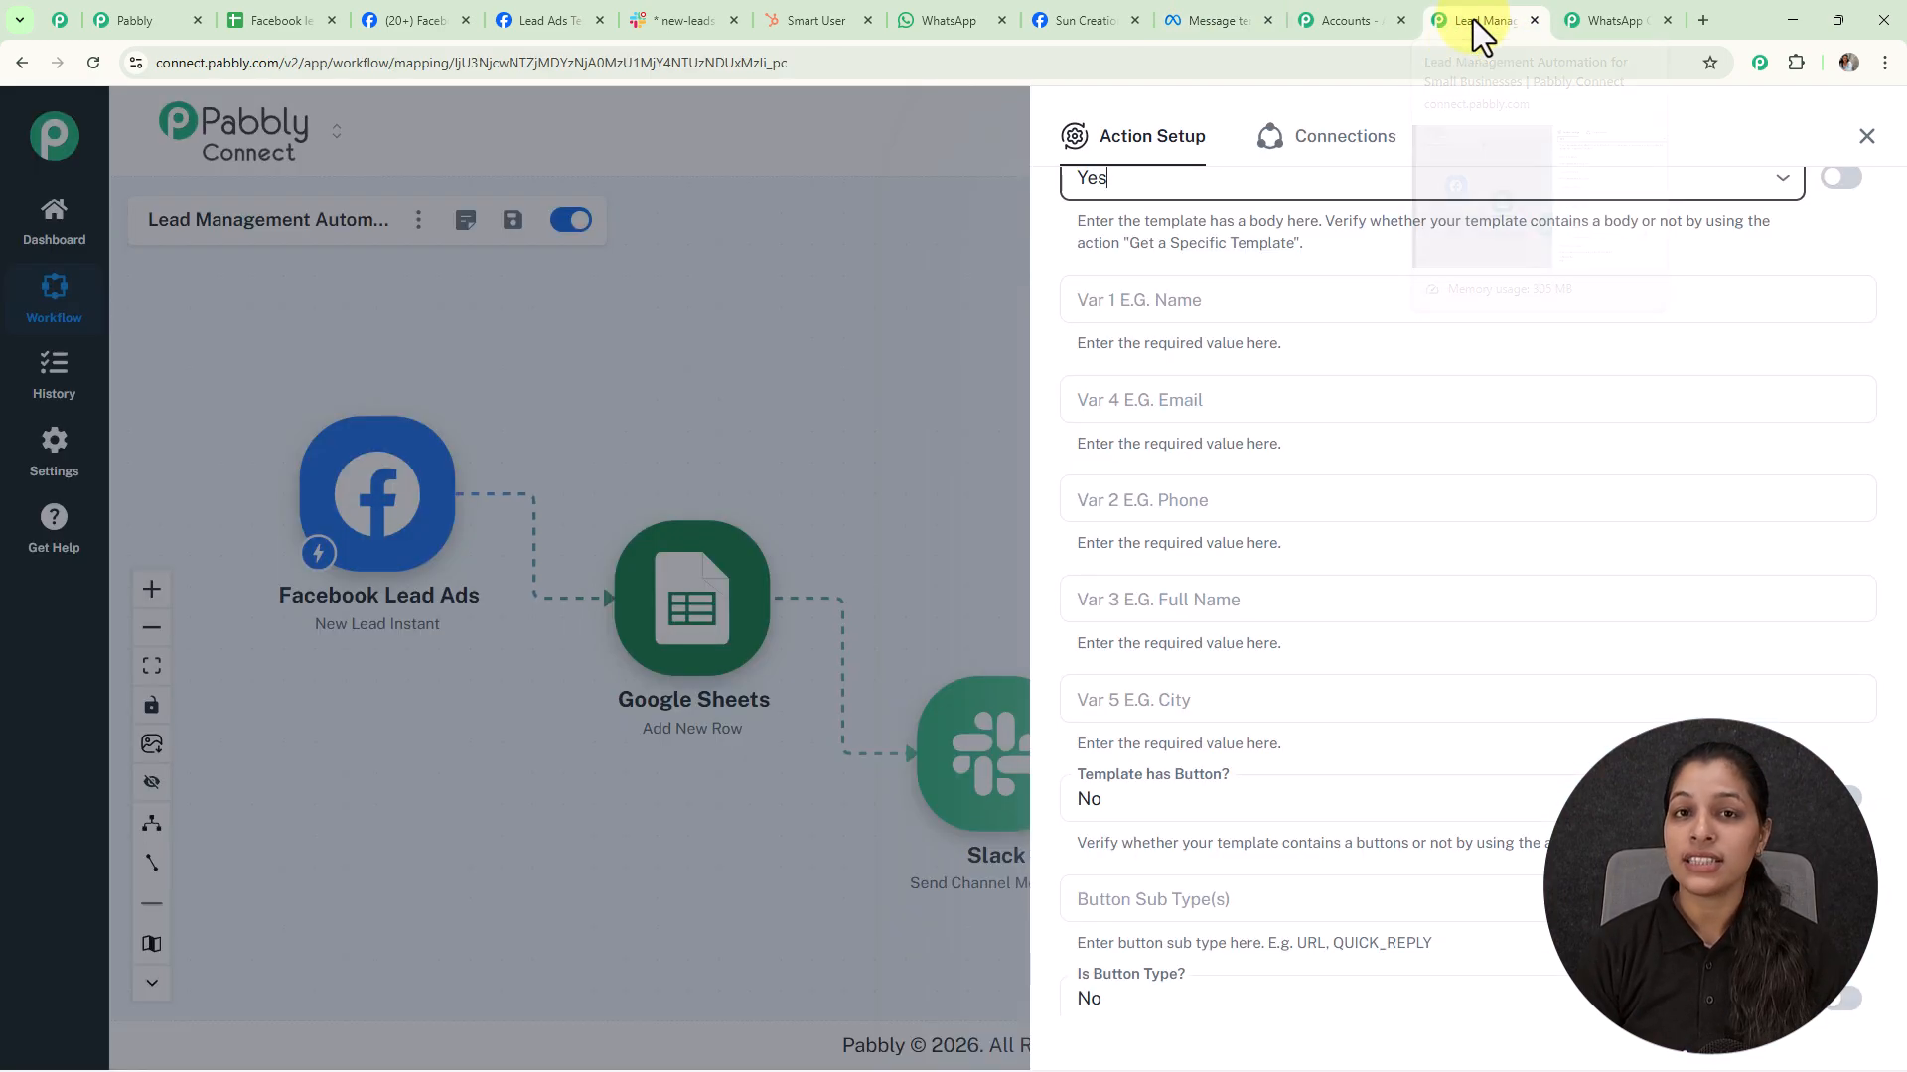
click(1220, 300)
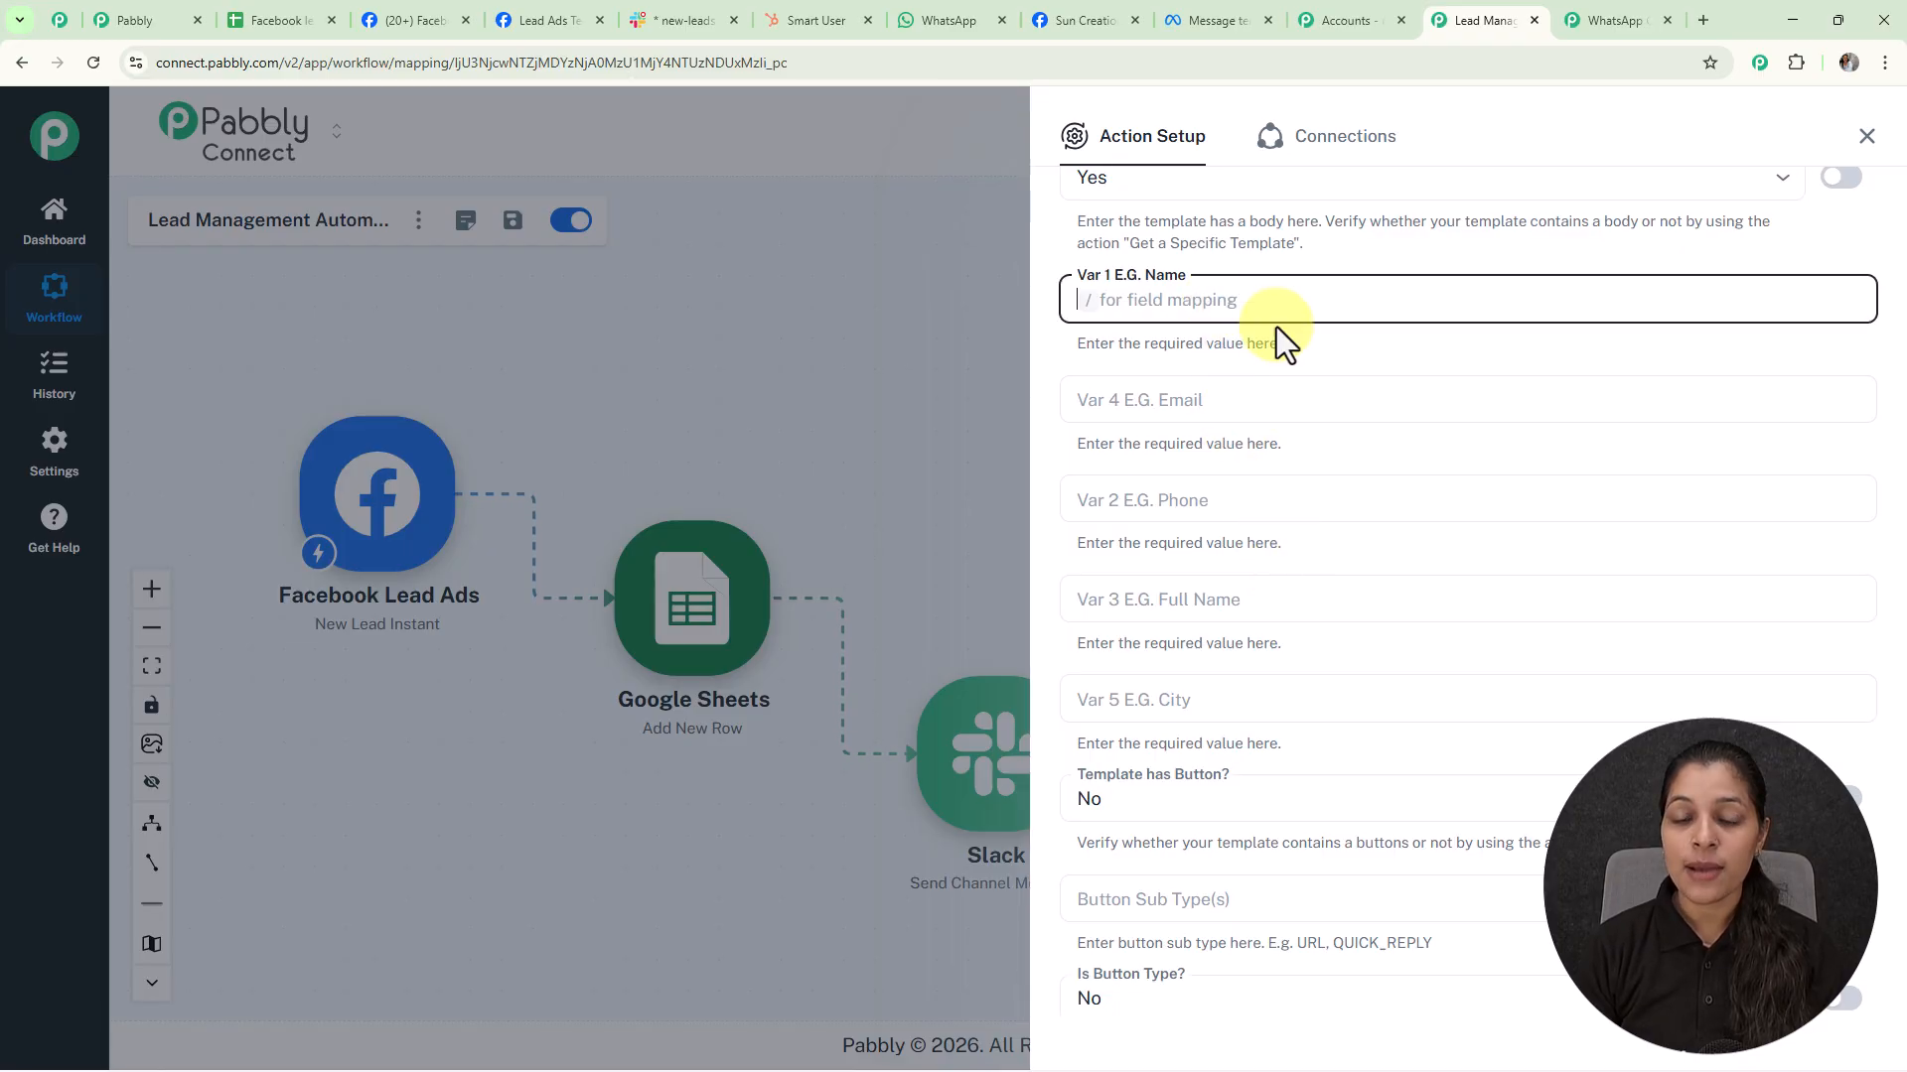
text(/)
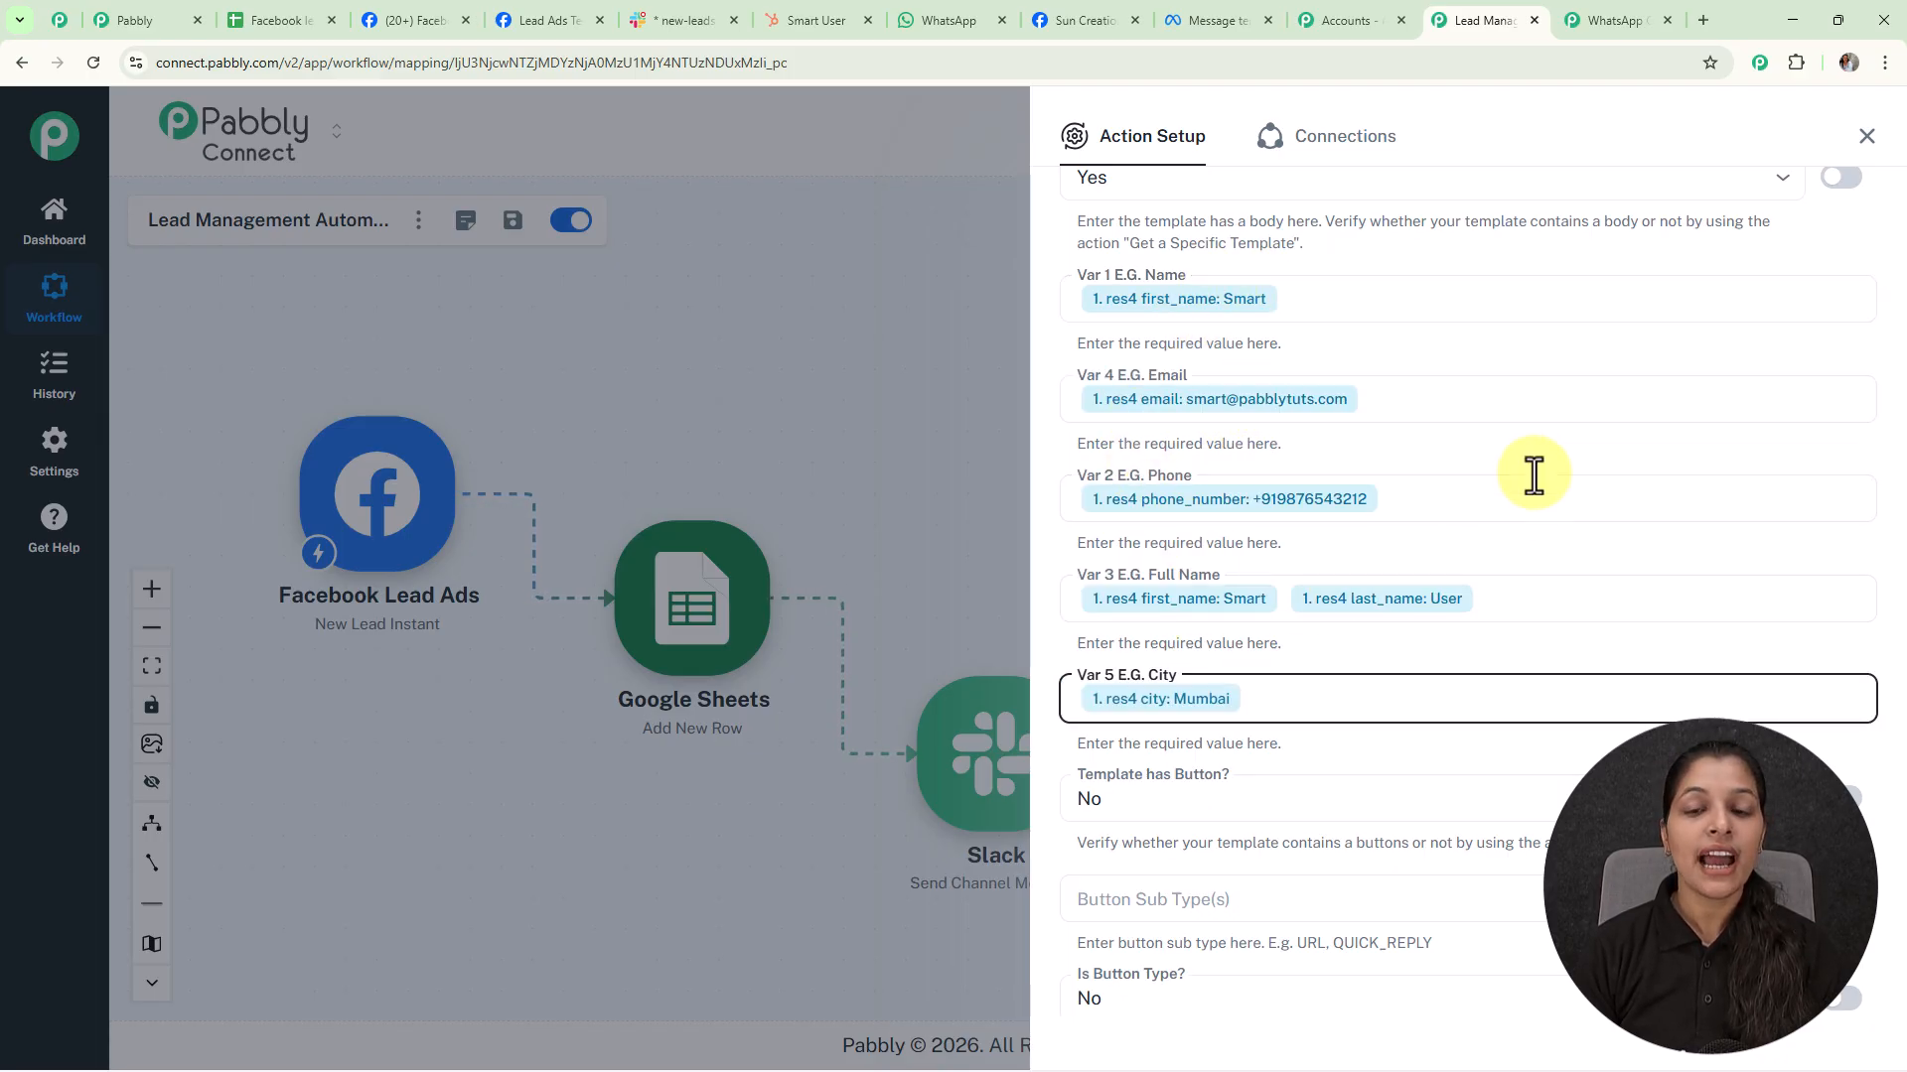
scroll(1364, 317, down, 1)
scroll(1362, 338, down, 5)
scroll(1363, 338, up, 15)
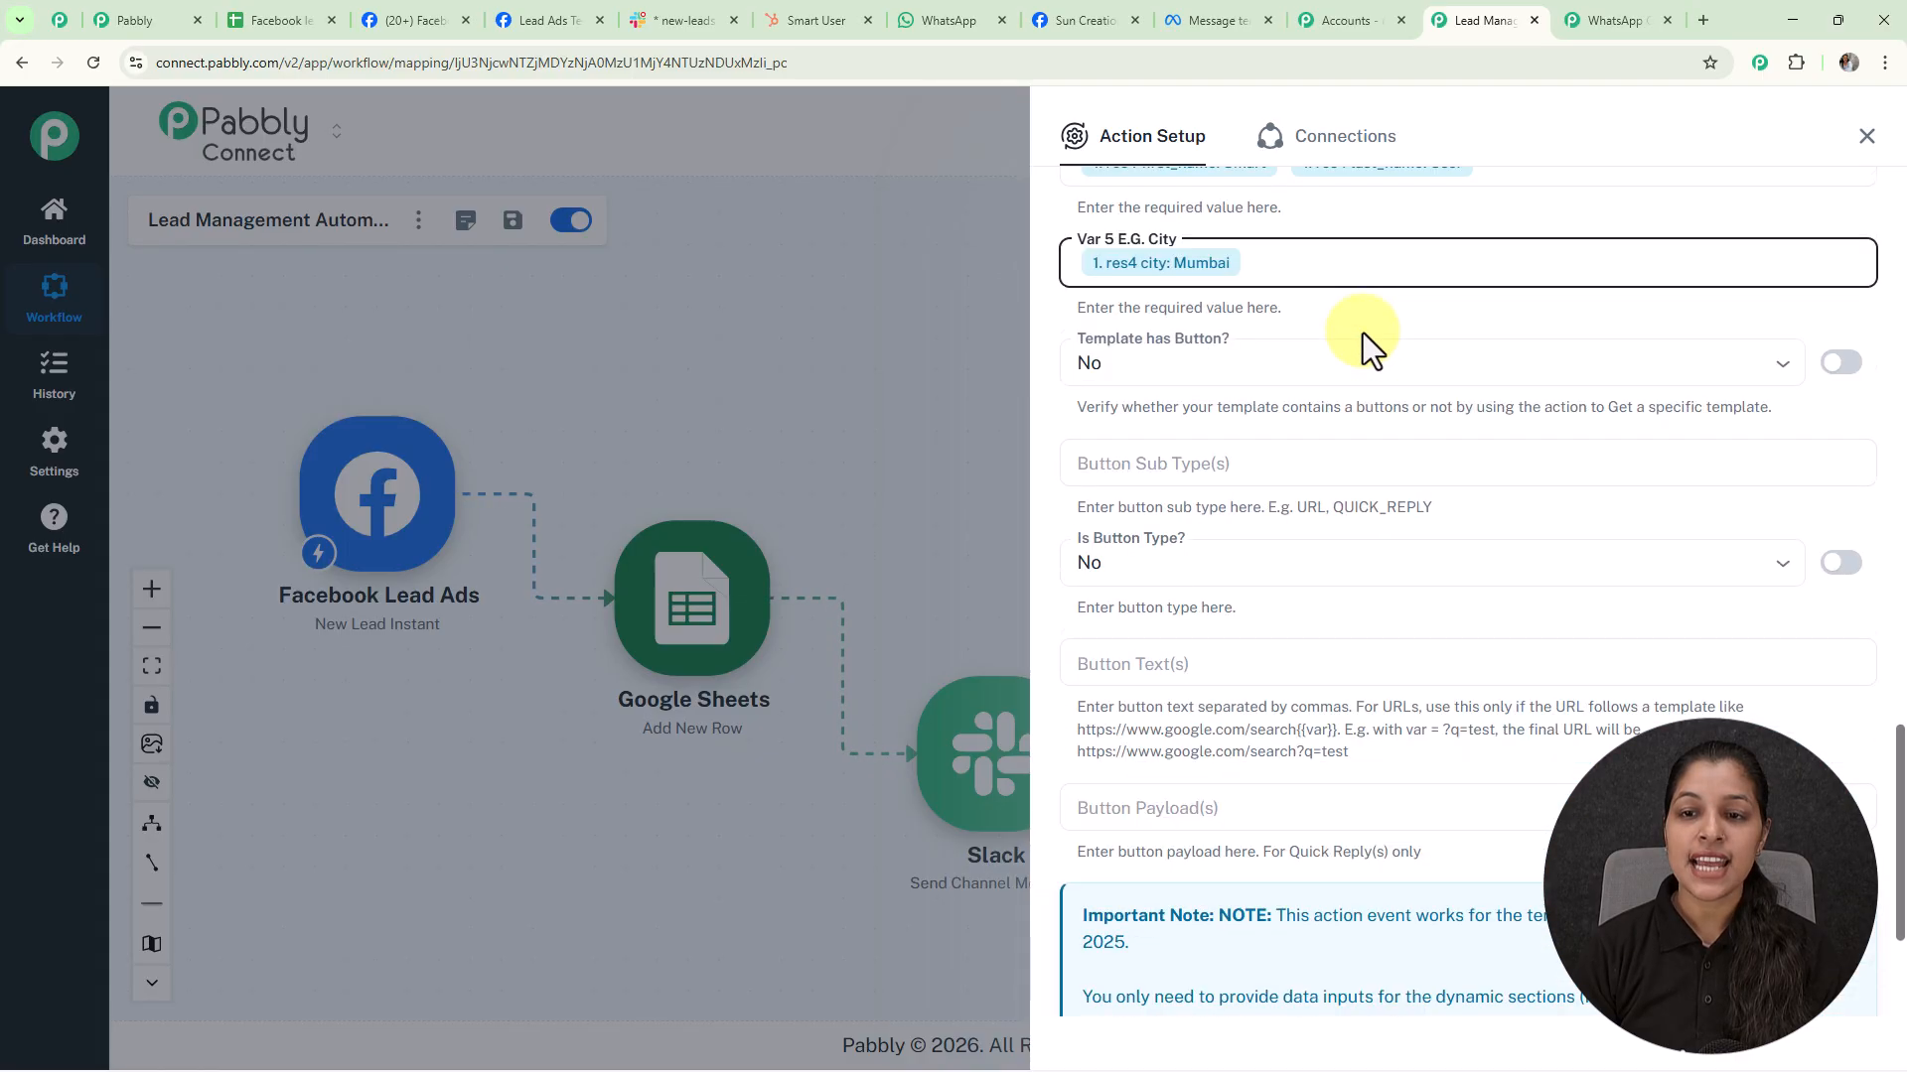
scroll(1313, 487, up, 12)
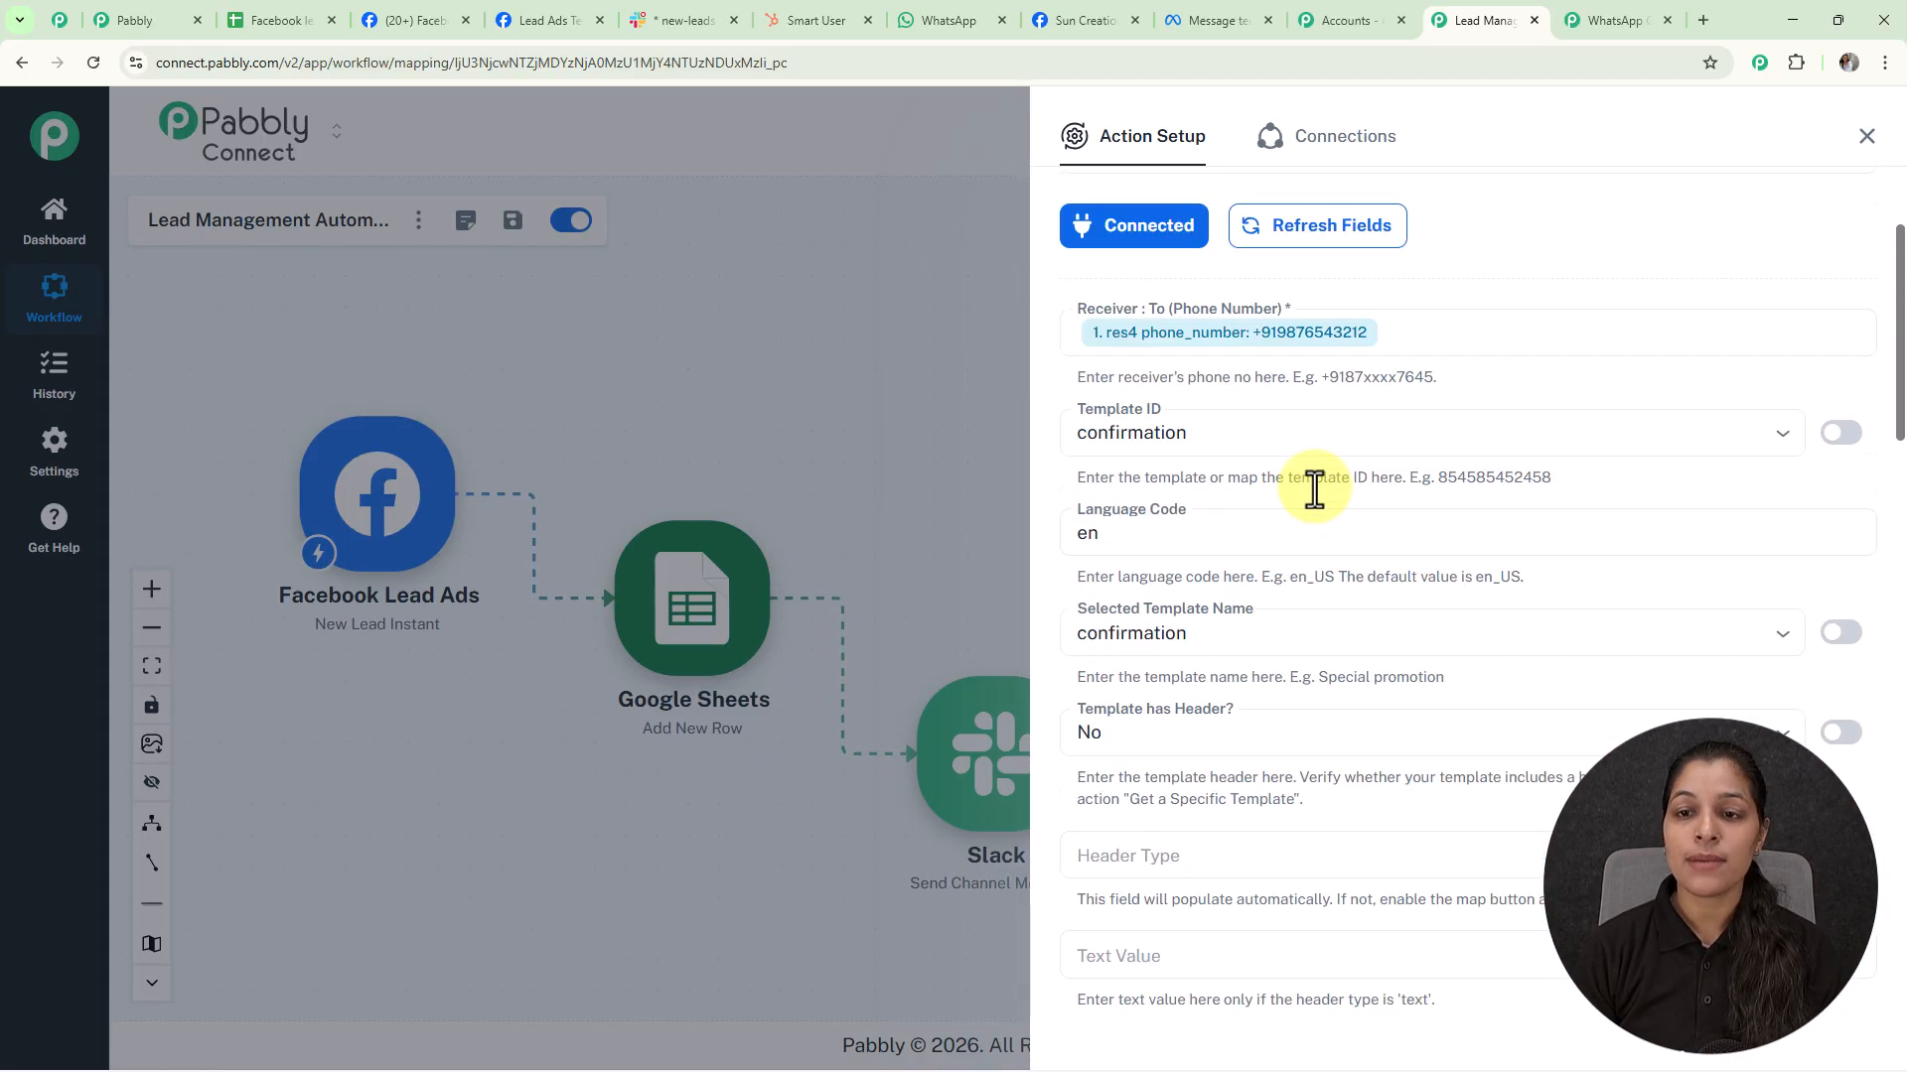
Replace the mapped Receiver with a fixed test phone number, then Save & Send Test Request
click(1302, 546)
key(ctrl+a)
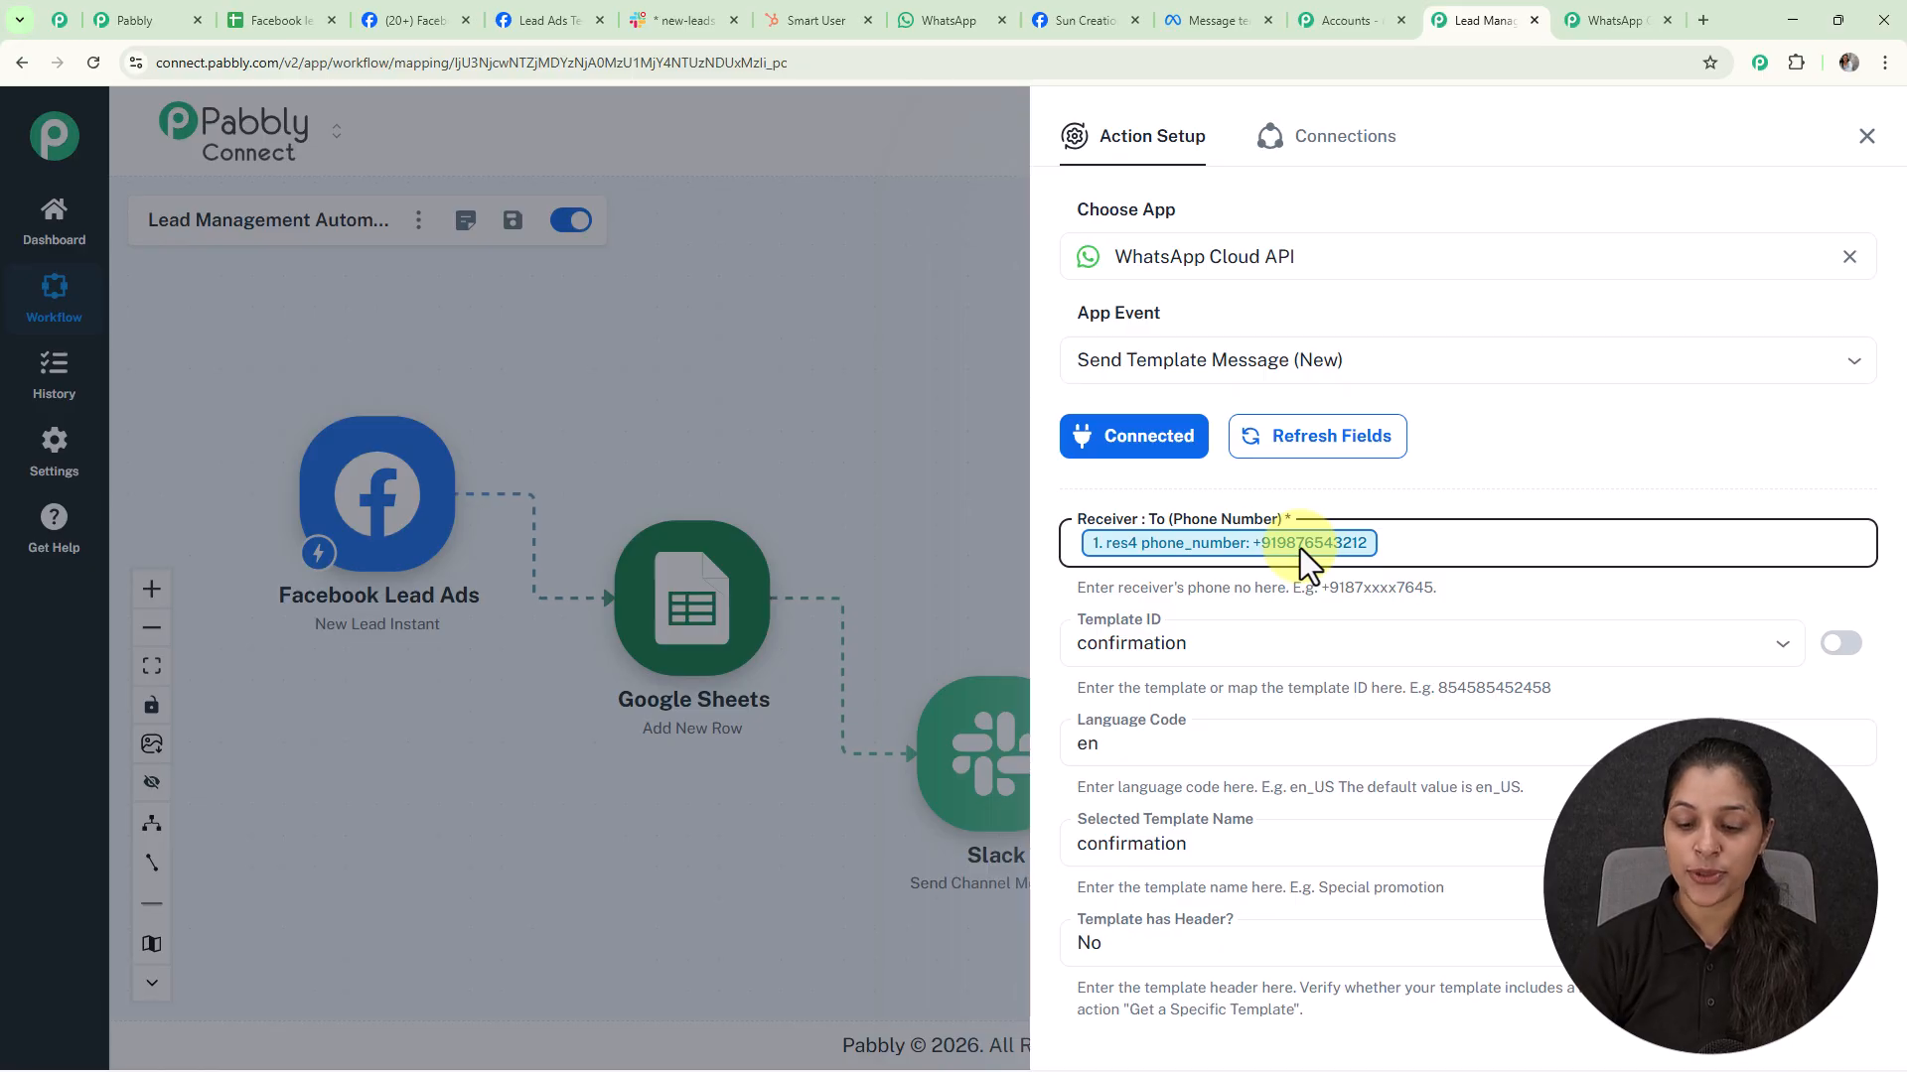
key(BackSpace)
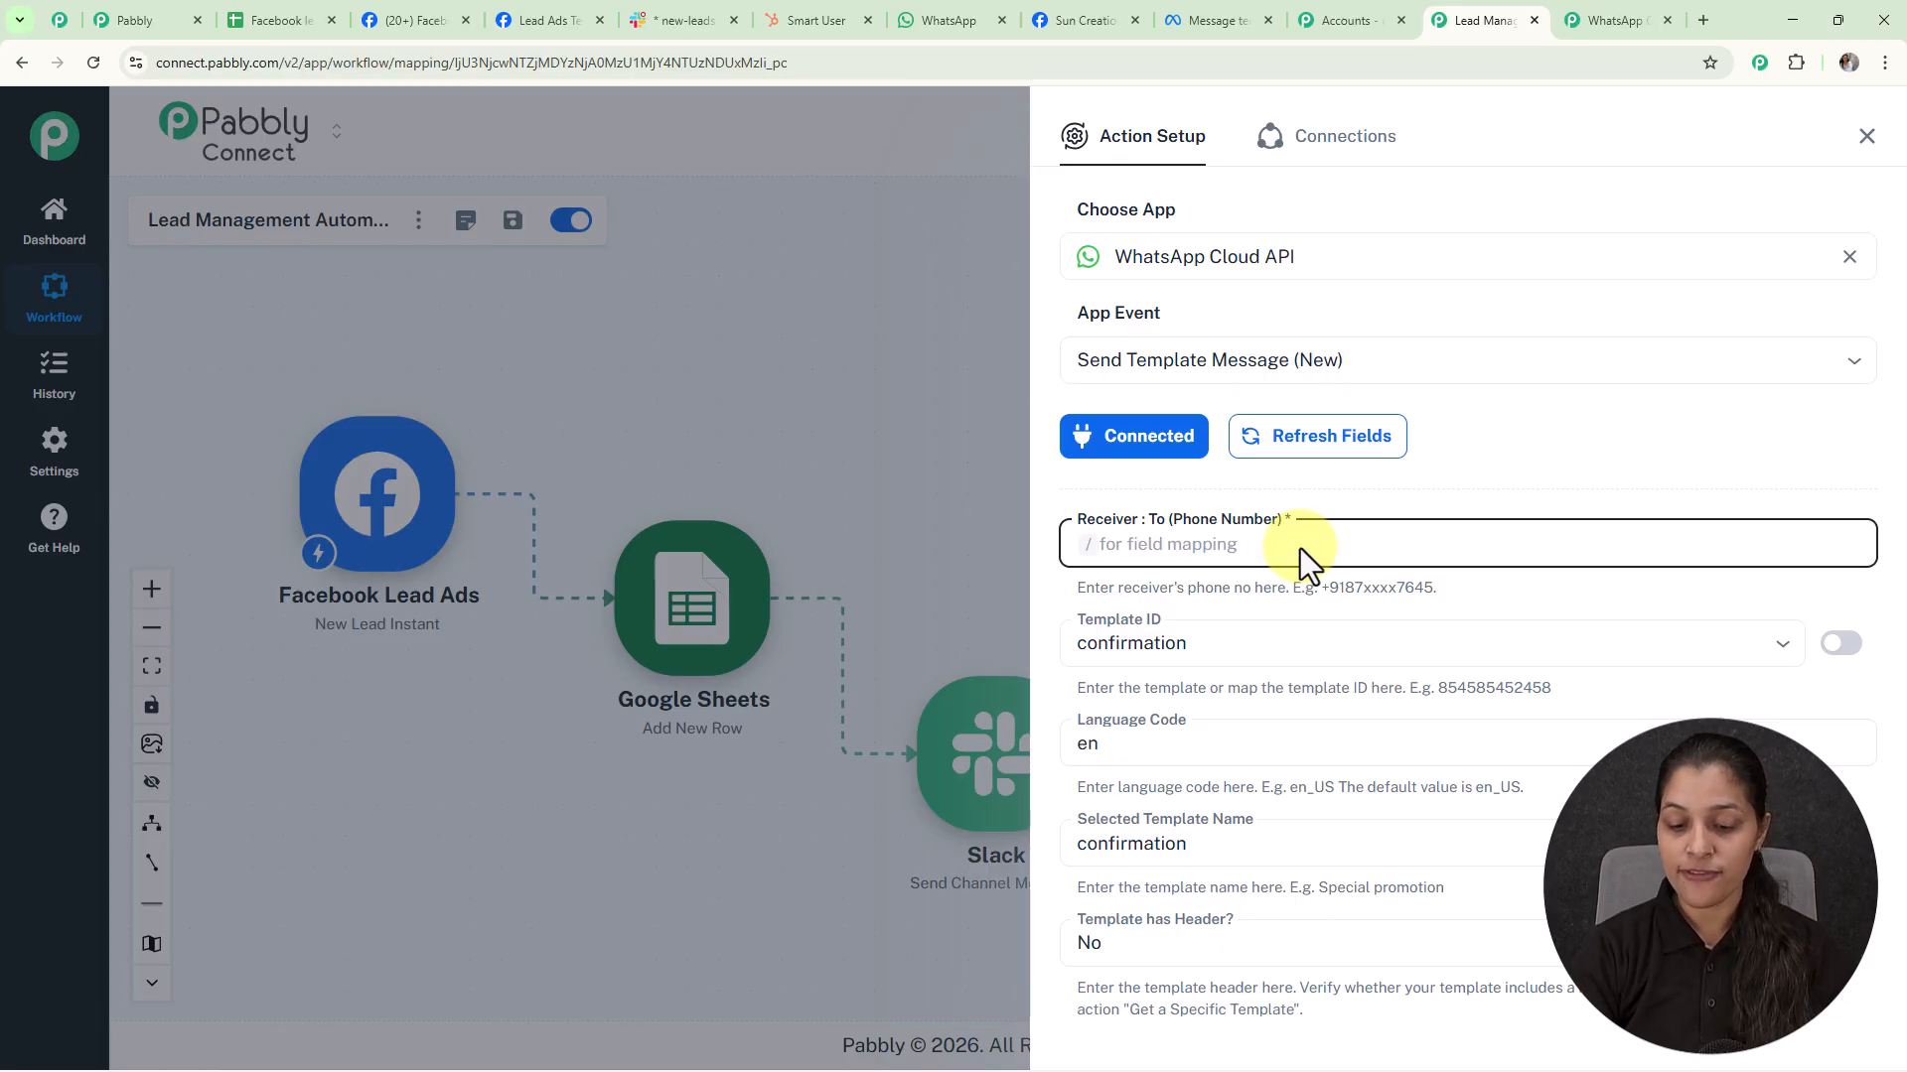
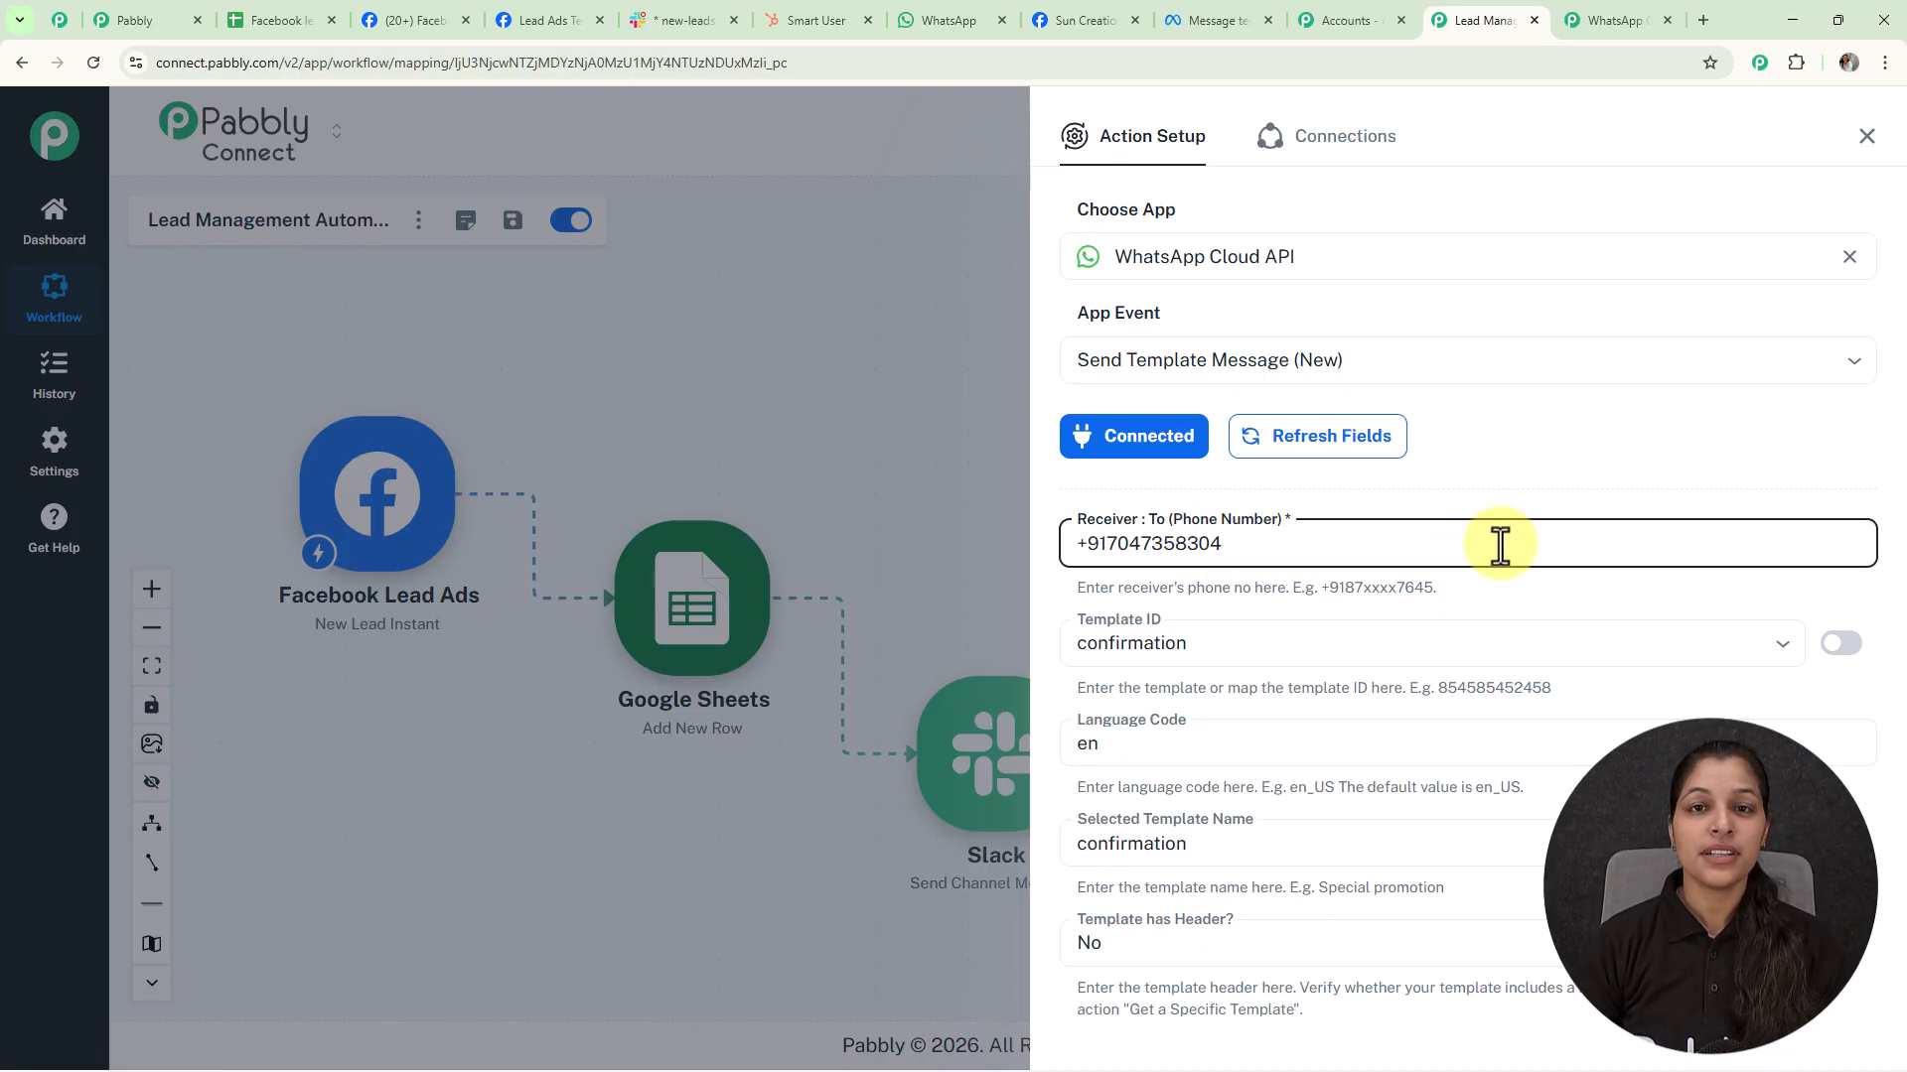
scroll(1500, 544, down, 15)
click(1157, 919)
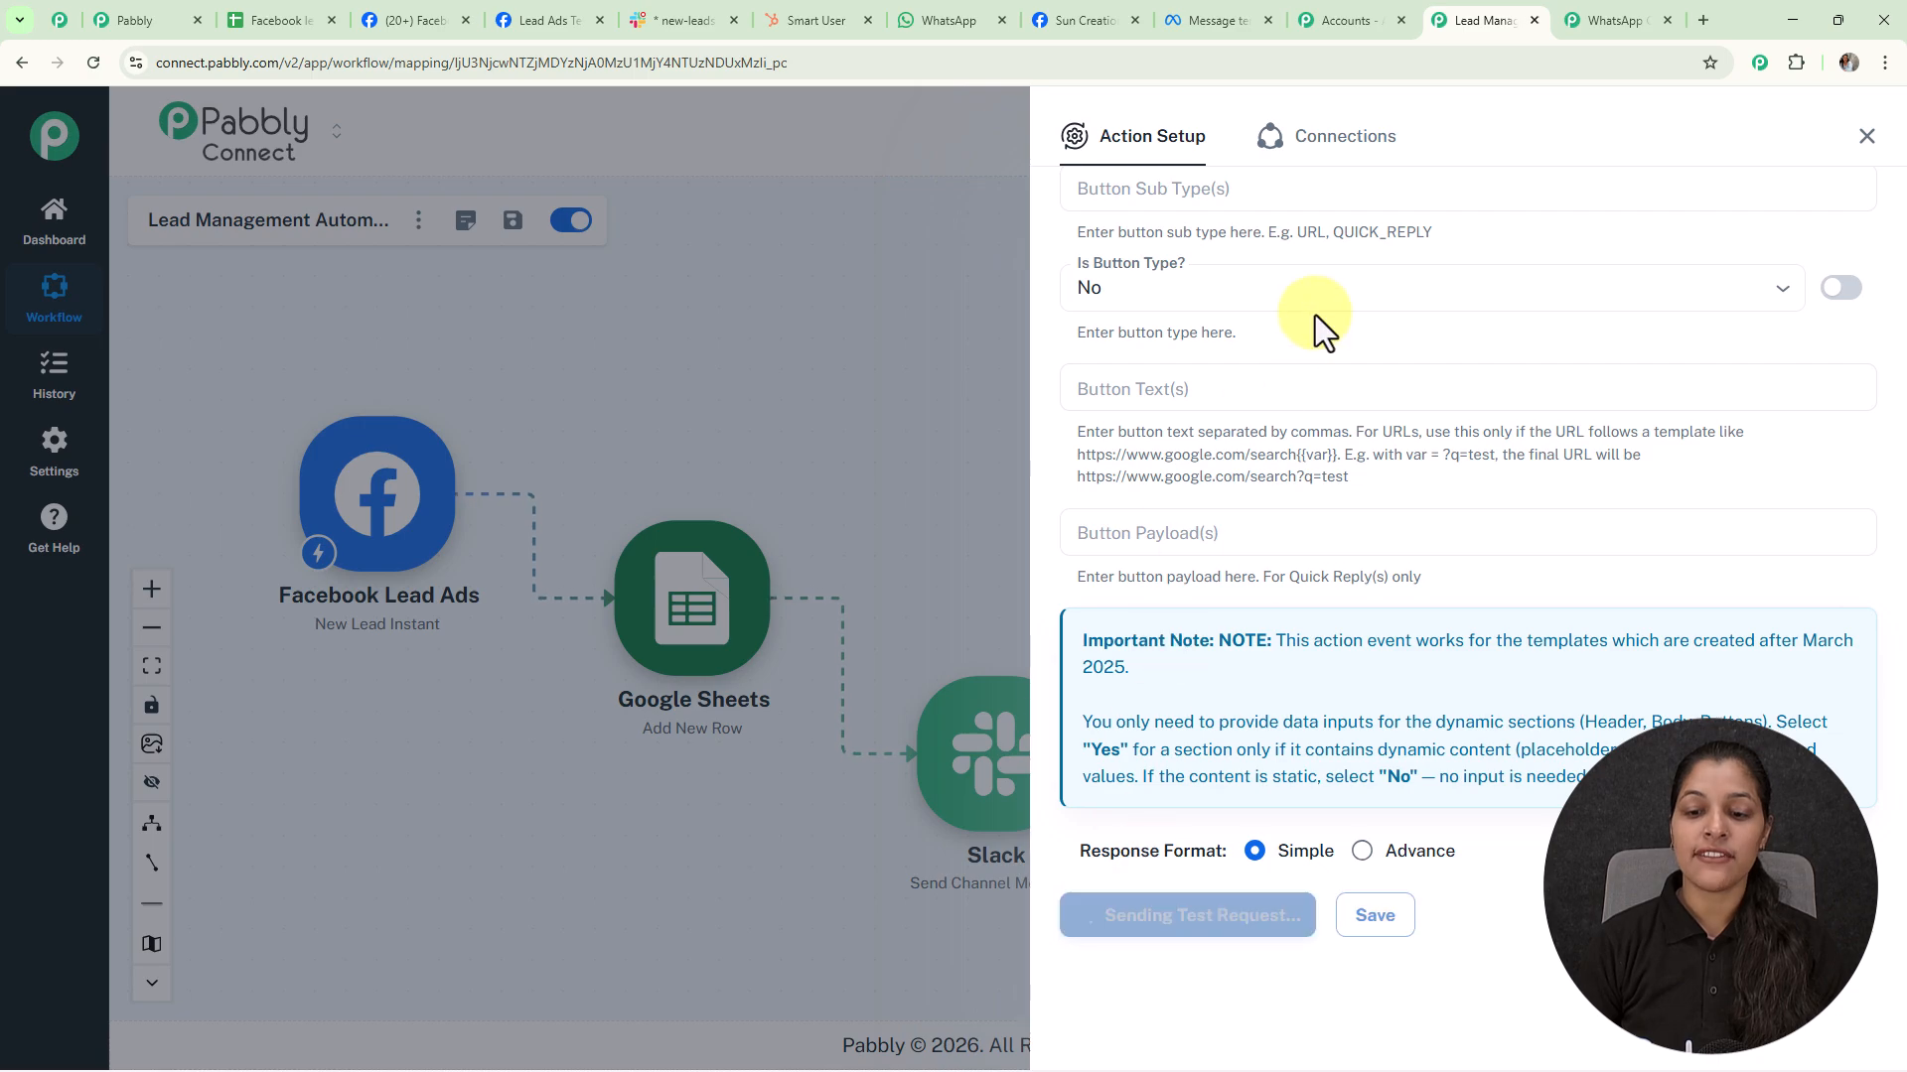